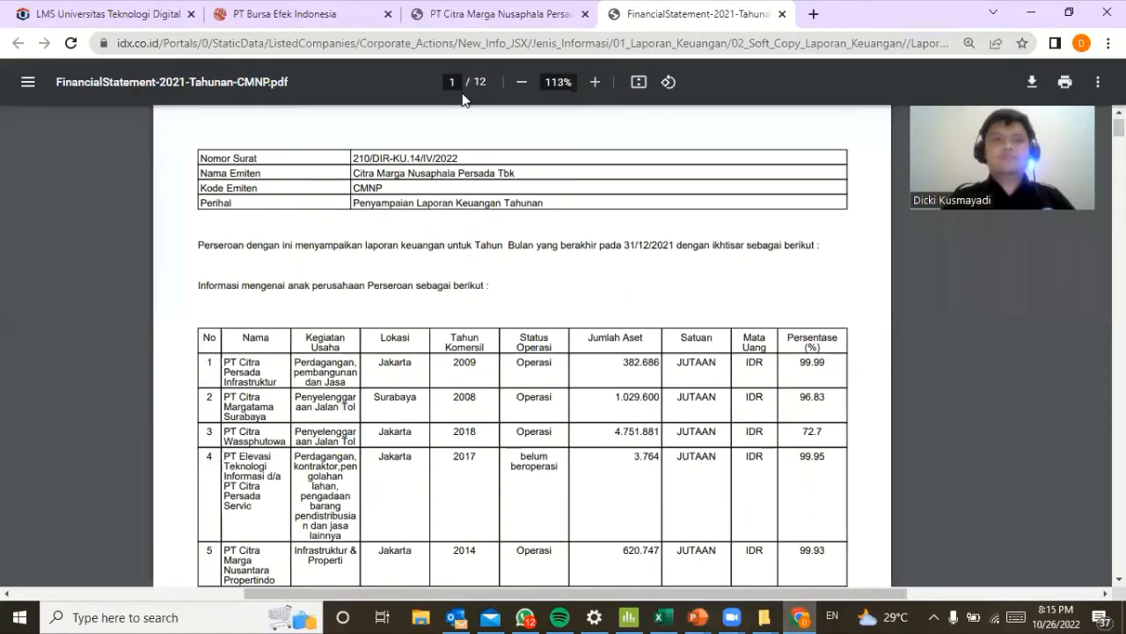
Switch to the PT Bursa Efek Indonesia page and load the idx.co.id homepage.
key("ctrl+2")
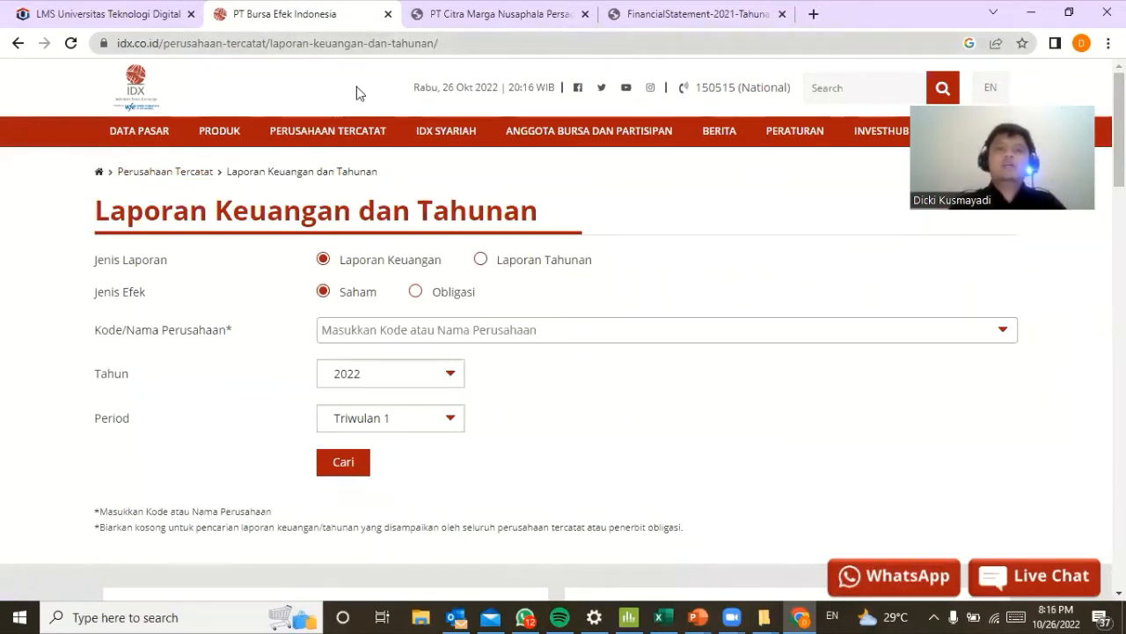
key("ctrl+l")
key("BackSpace")
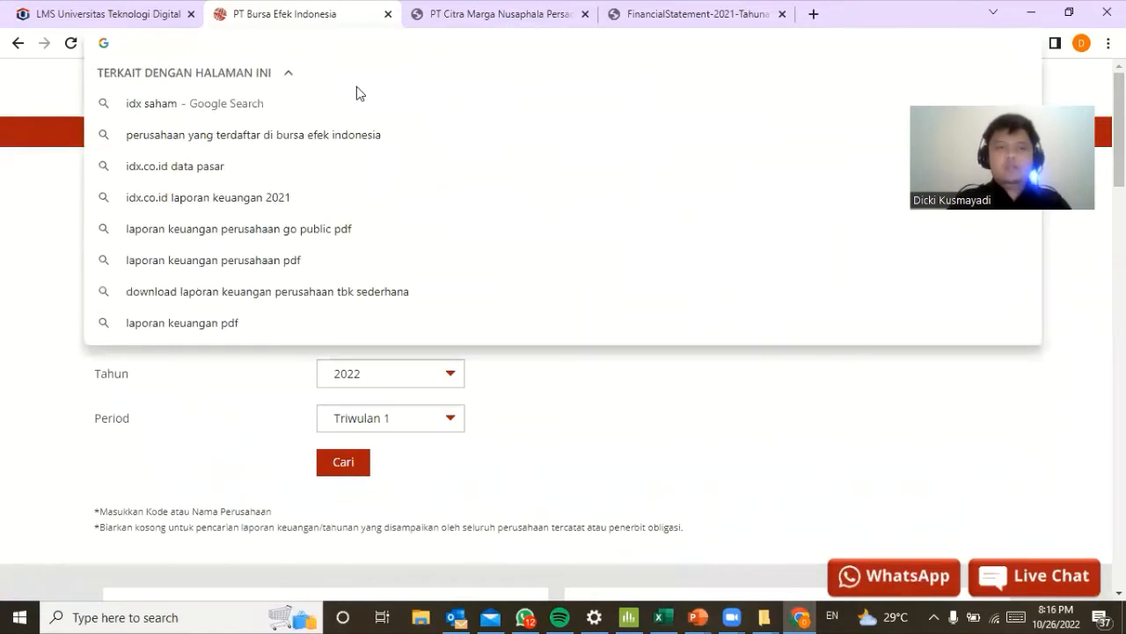
type("idx")
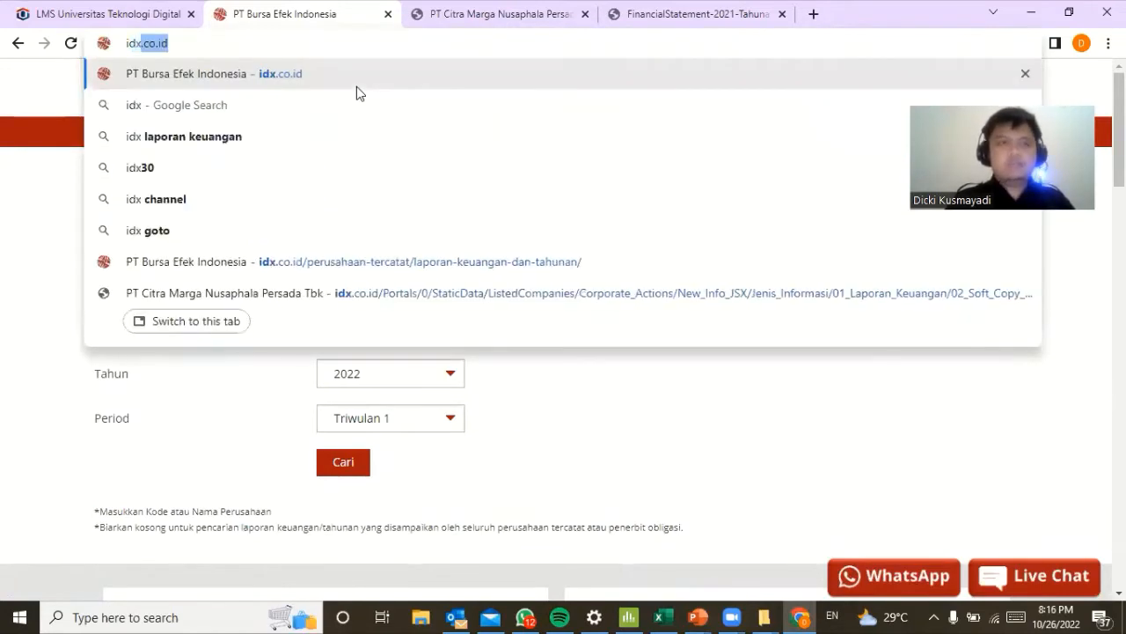
type(".co.i")
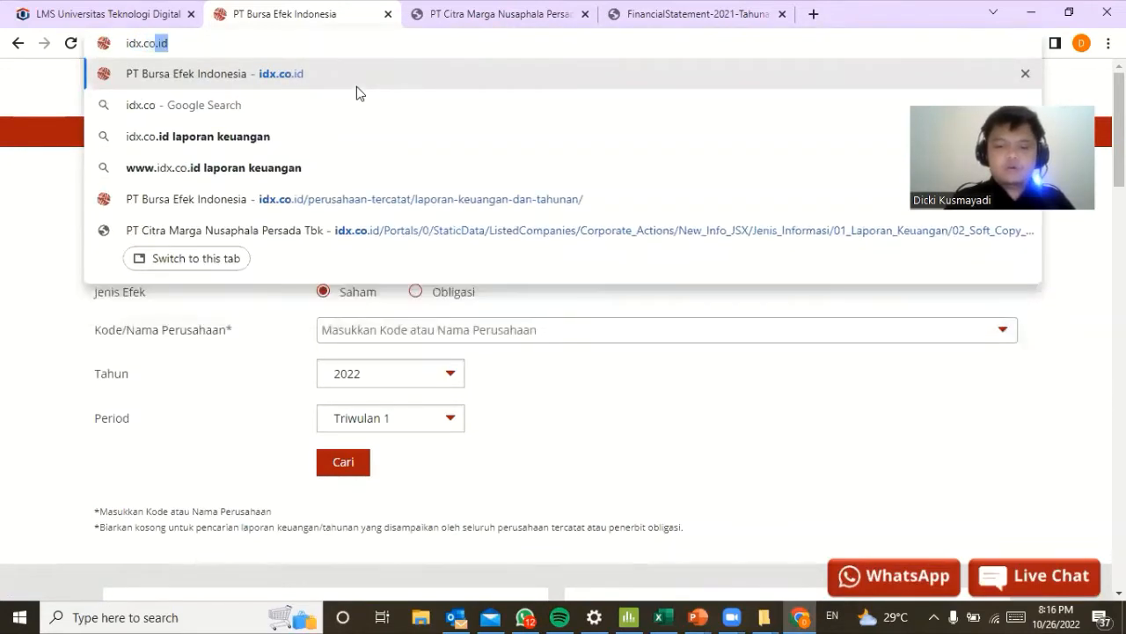
type("d")
key("Return")
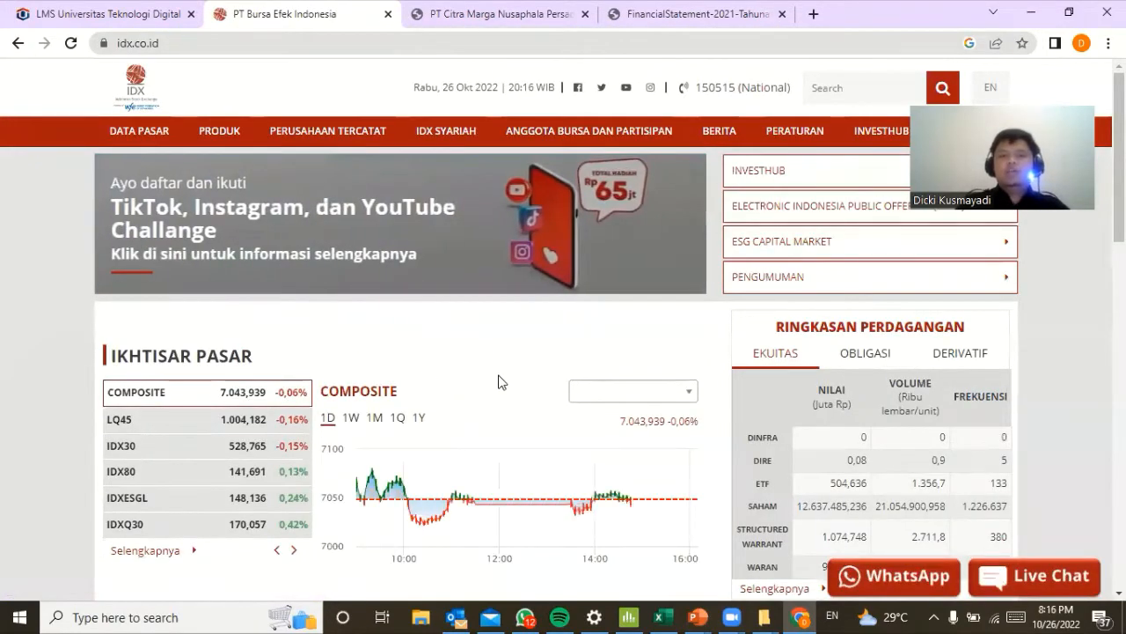
Look over the homepage's market summary, stock information calendar and most active stocks.
scroll(498, 382, "down", 1)
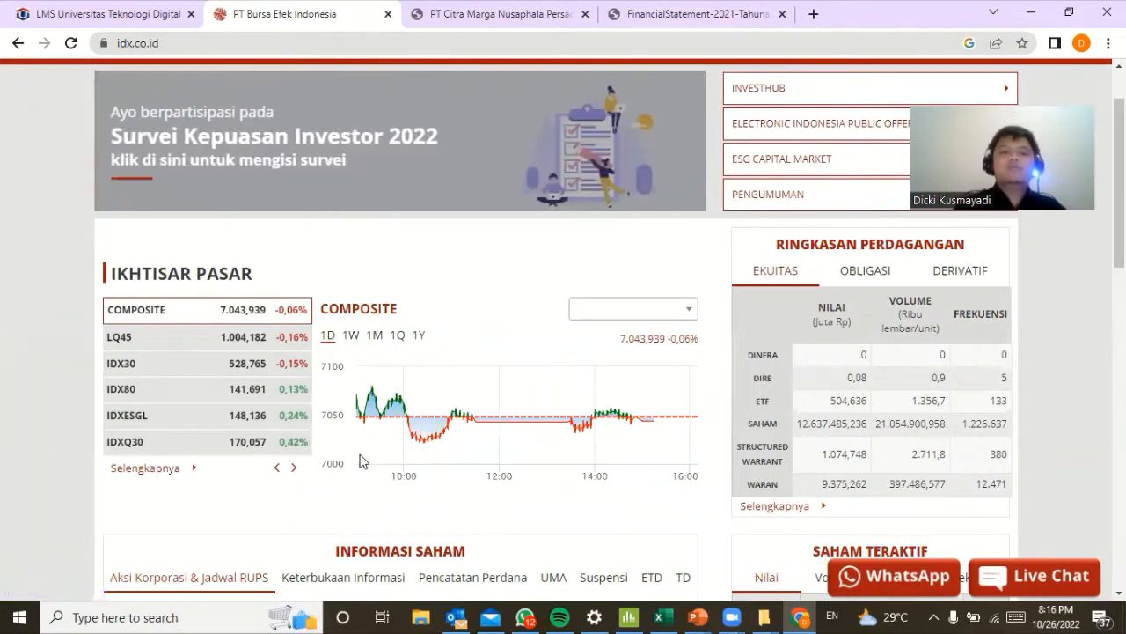
scroll(554, 431, "down", 3)
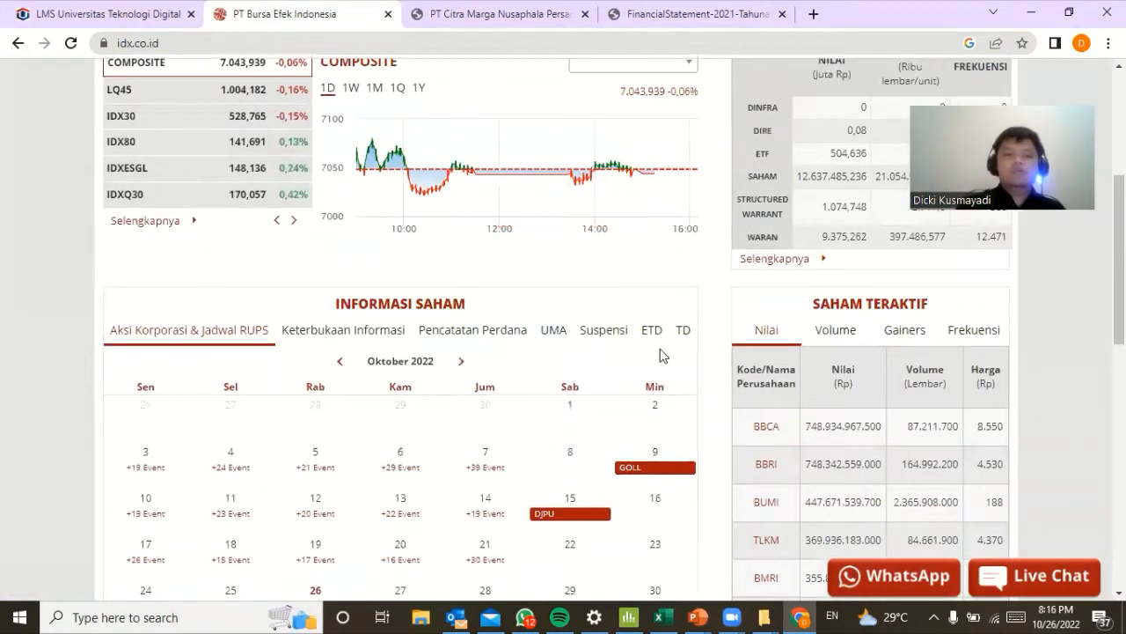
scroll(661, 355, "down", 2)
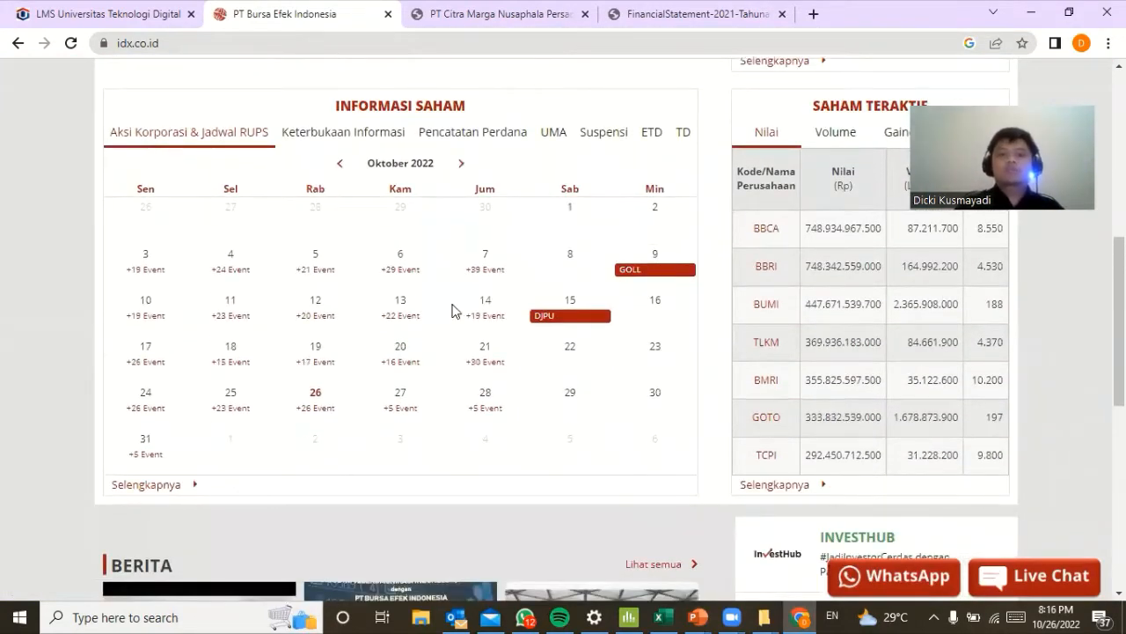
scroll(604, 384, "up", 5)
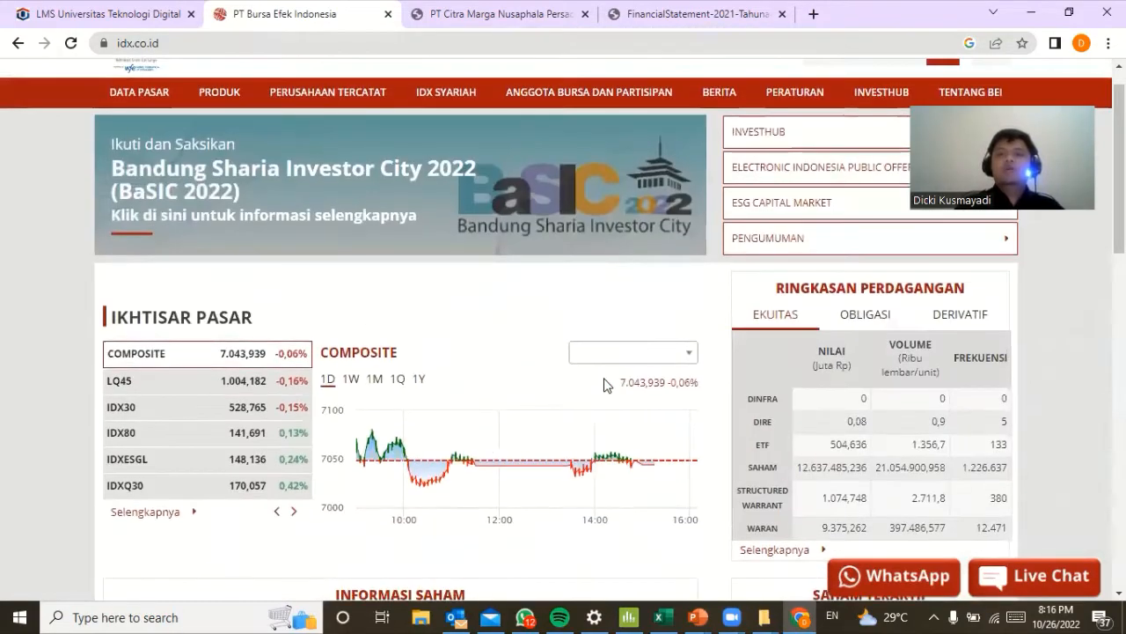
scroll(604, 385, "down", 6)
scroll(604, 384, "up", 6)
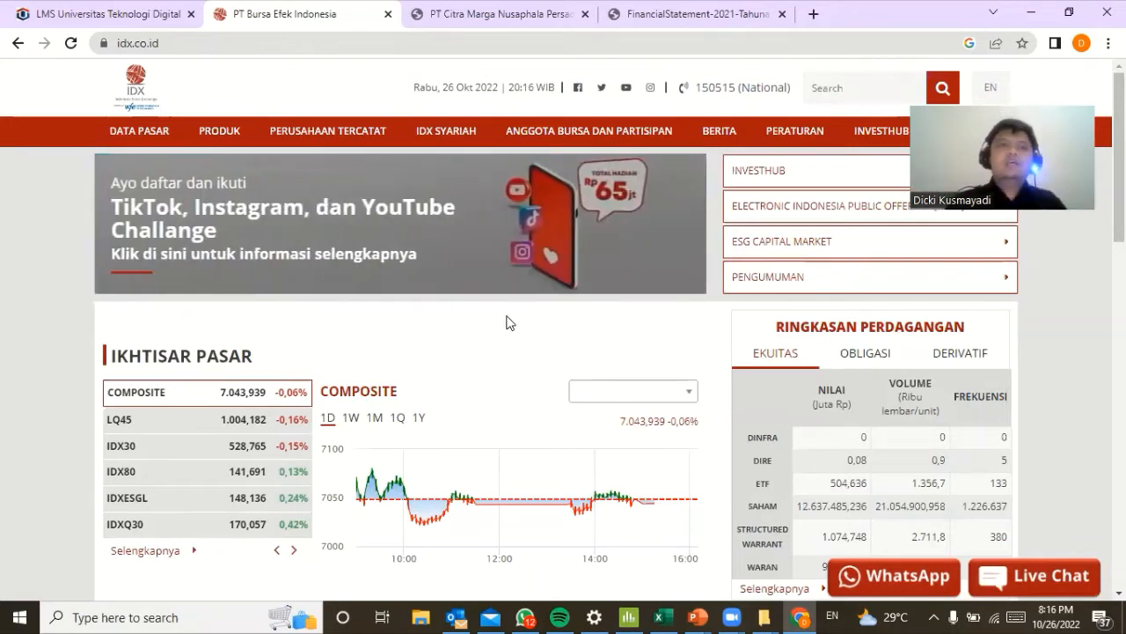
Open the Laporan Keuangan dan Tahunan page for listed companies.
mouse_move(354, 136)
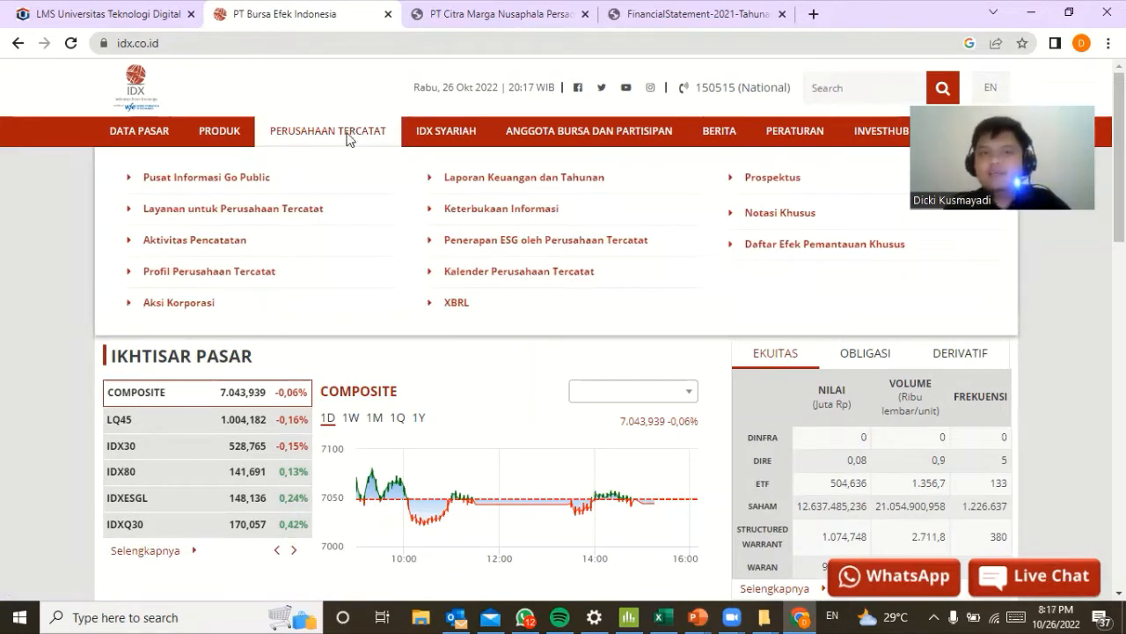
mouse_move(163, 138)
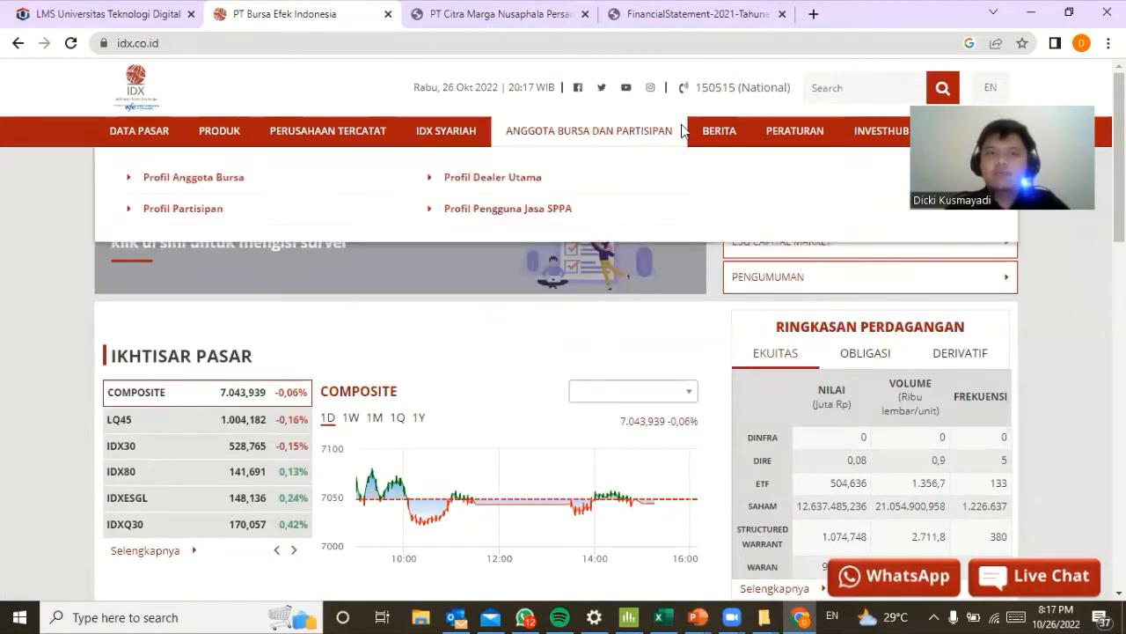
mouse_move(318, 138)
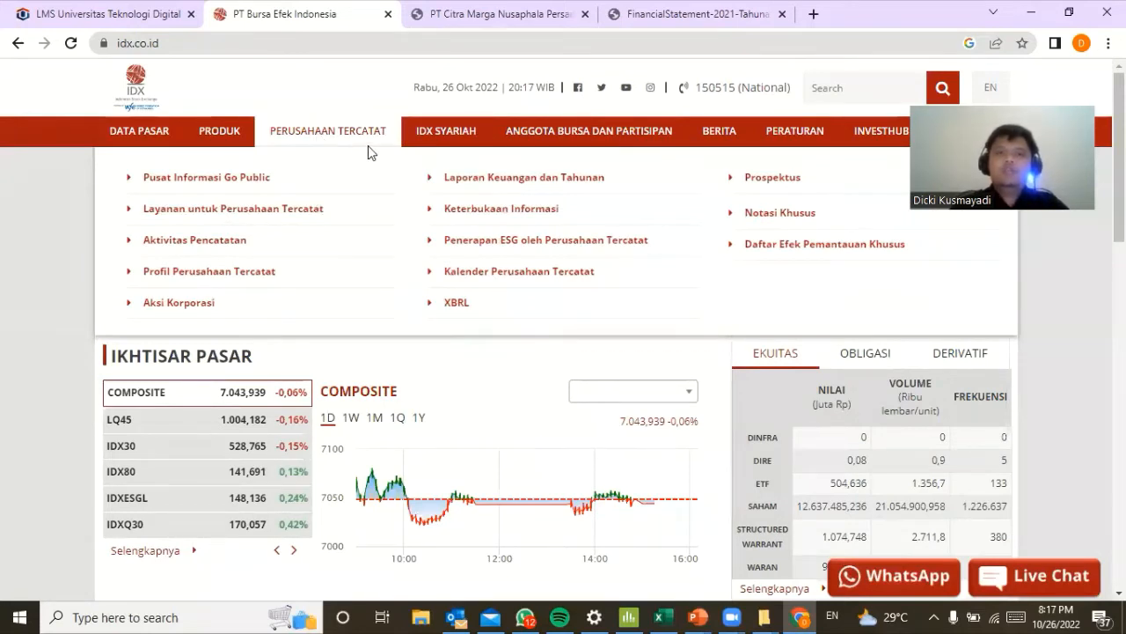
left_click(491, 187)
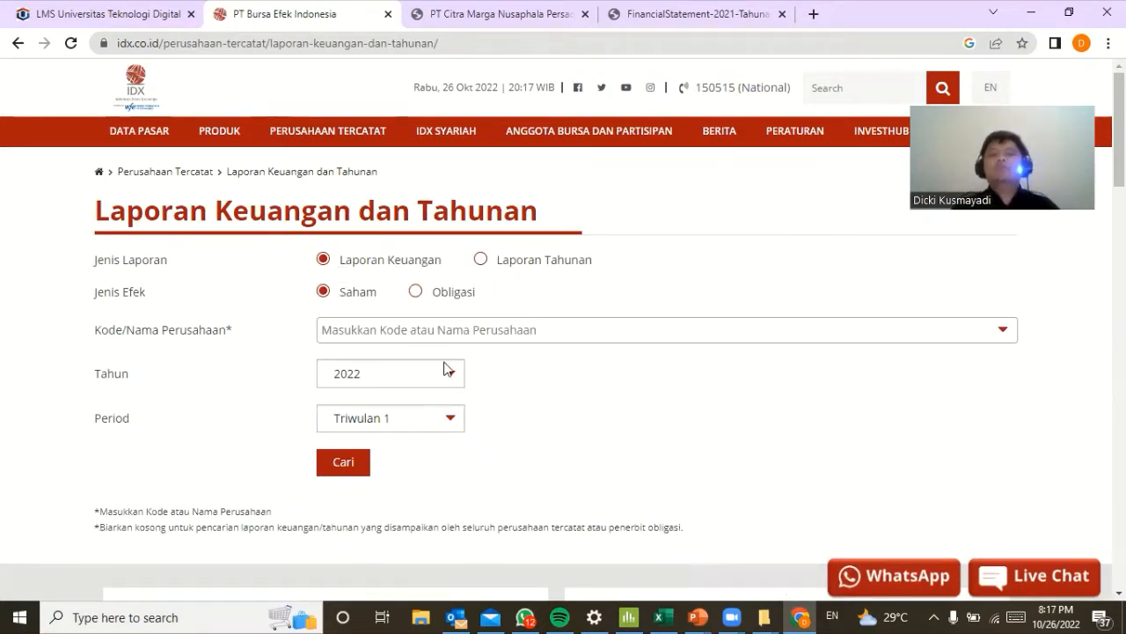
Find "ace" in the company filter and add ACES - Ace Hardware Indonesia Tbk.
left_click(580, 329)
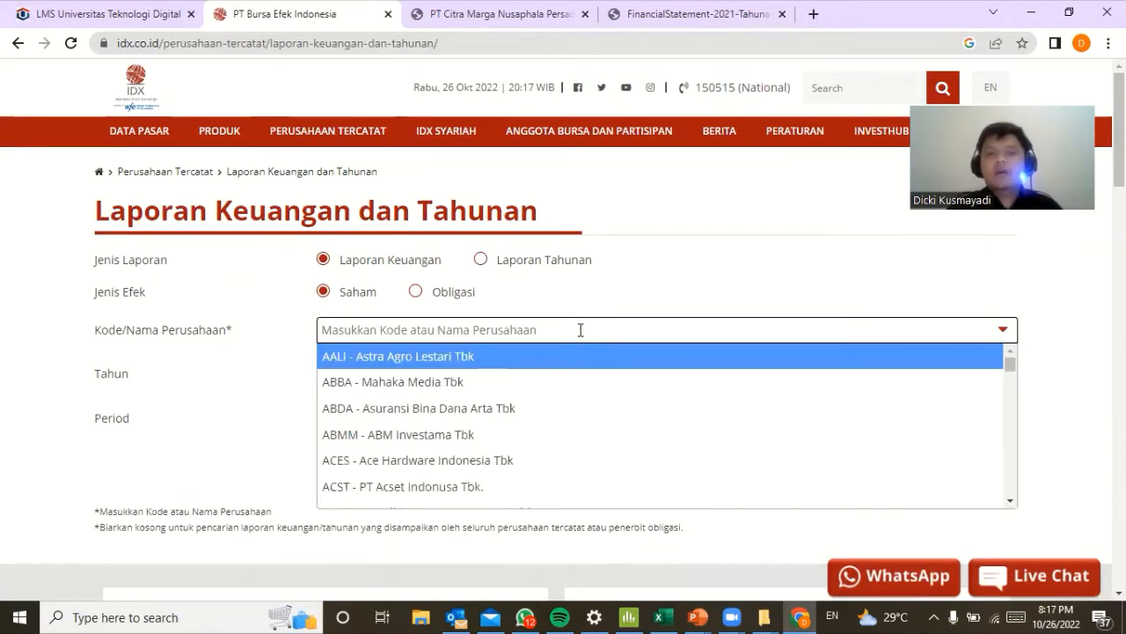
type("ace")
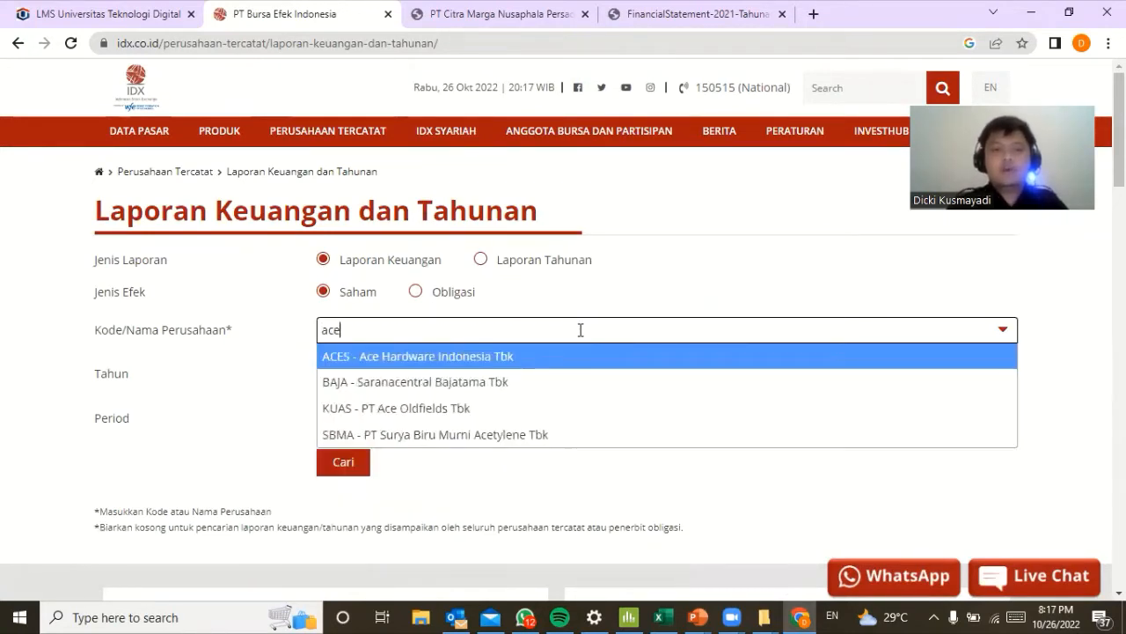
key("Return")
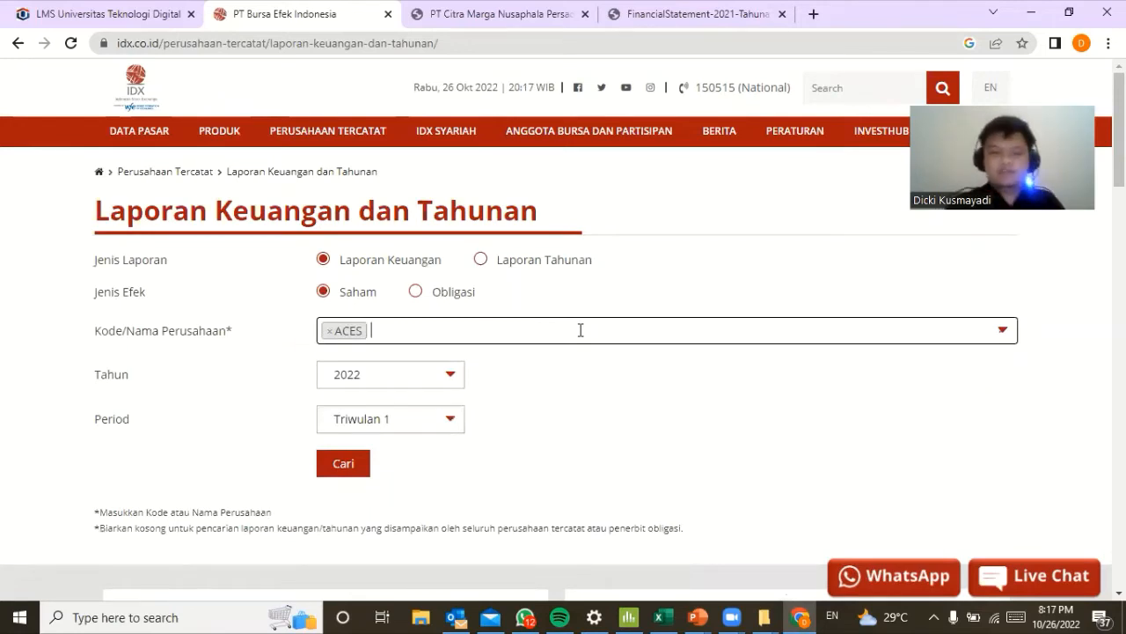
type("tran")
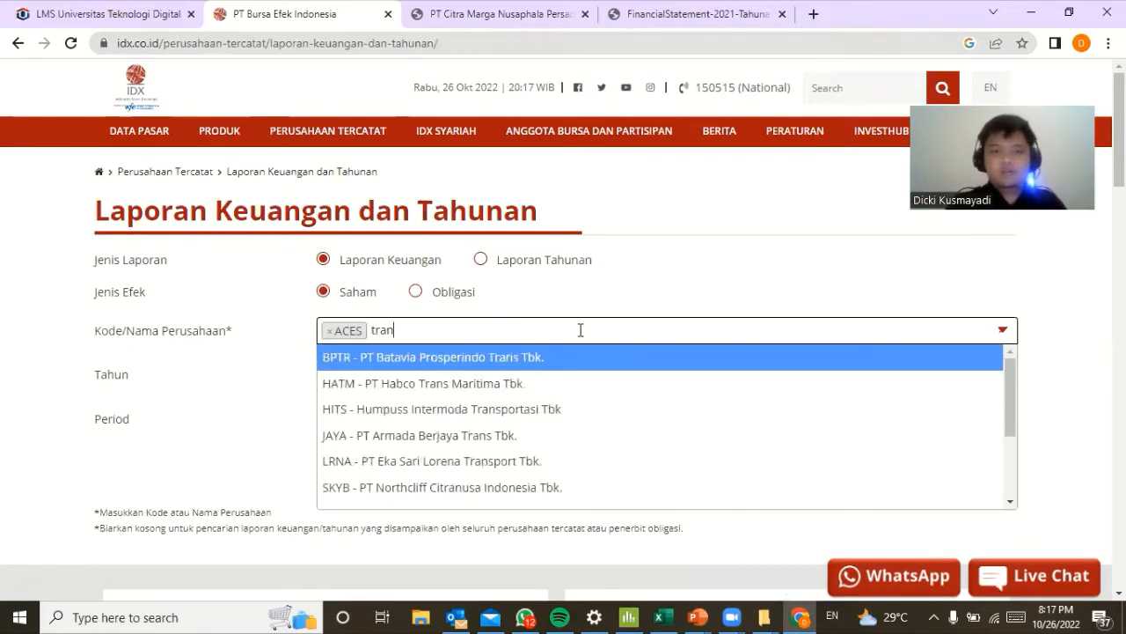
key("BackSpace")
key("BackSpace")
key("BackSpace")
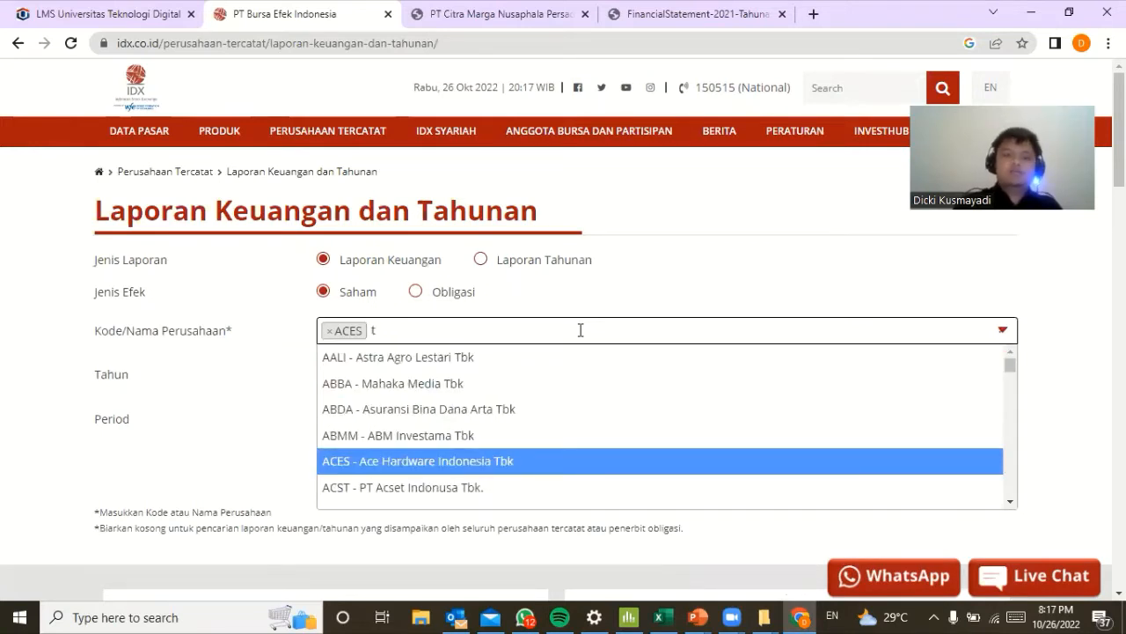
key("BackSpace")
Add CMNP - Citra Marga Nusaphala Persada Tbk as a second company and filter by year 2021 and period Tahunan.
type("citra")
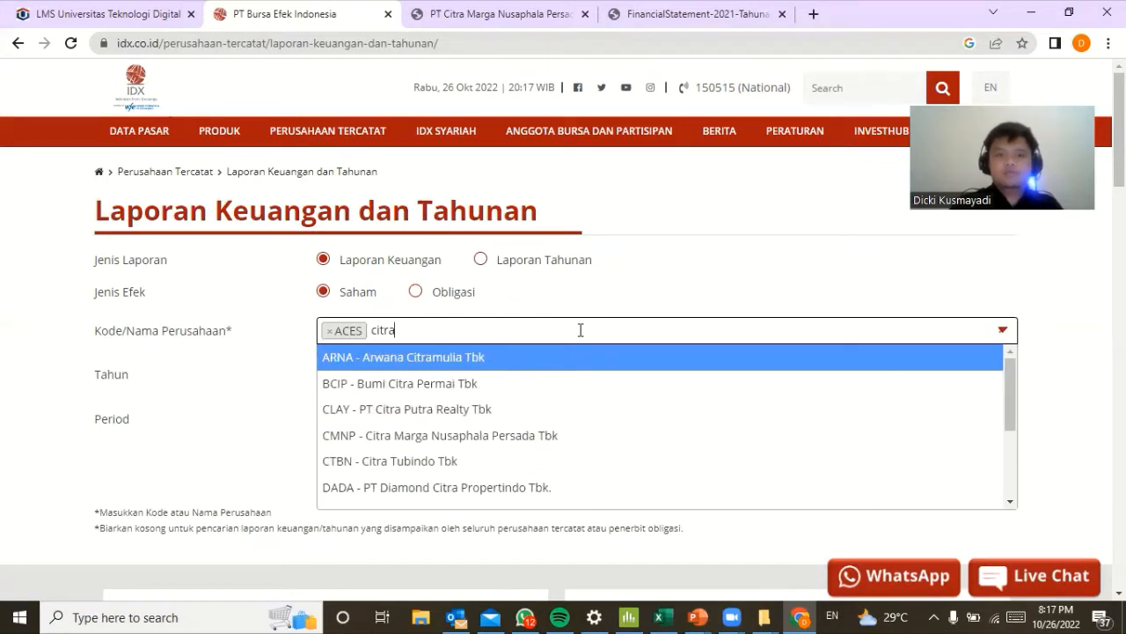
left_click(500, 440)
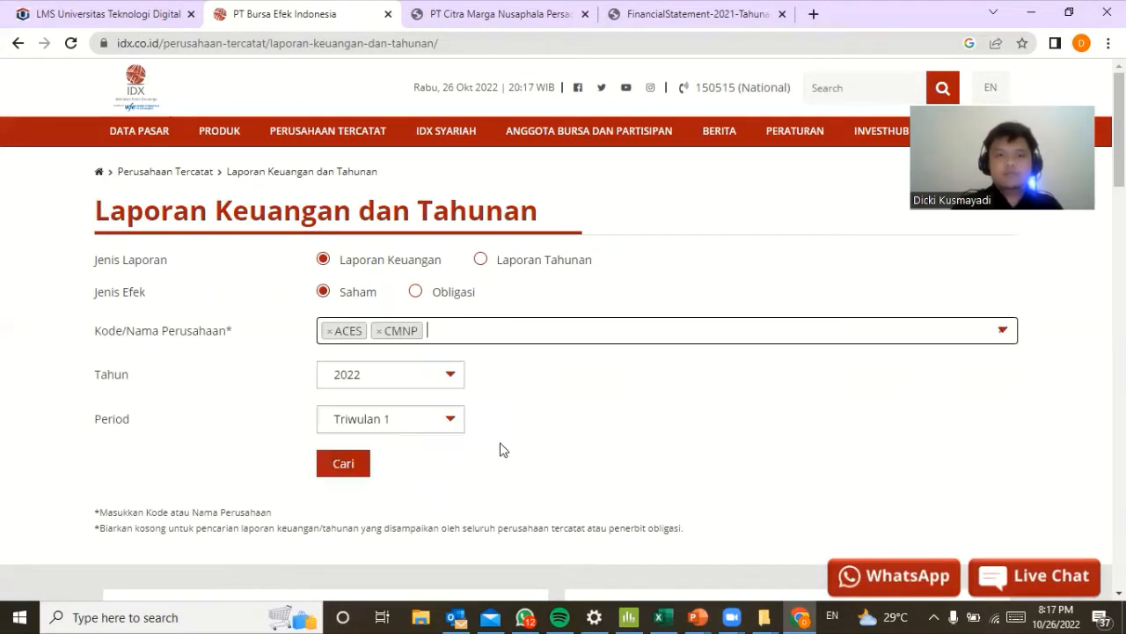
left_click(451, 378)
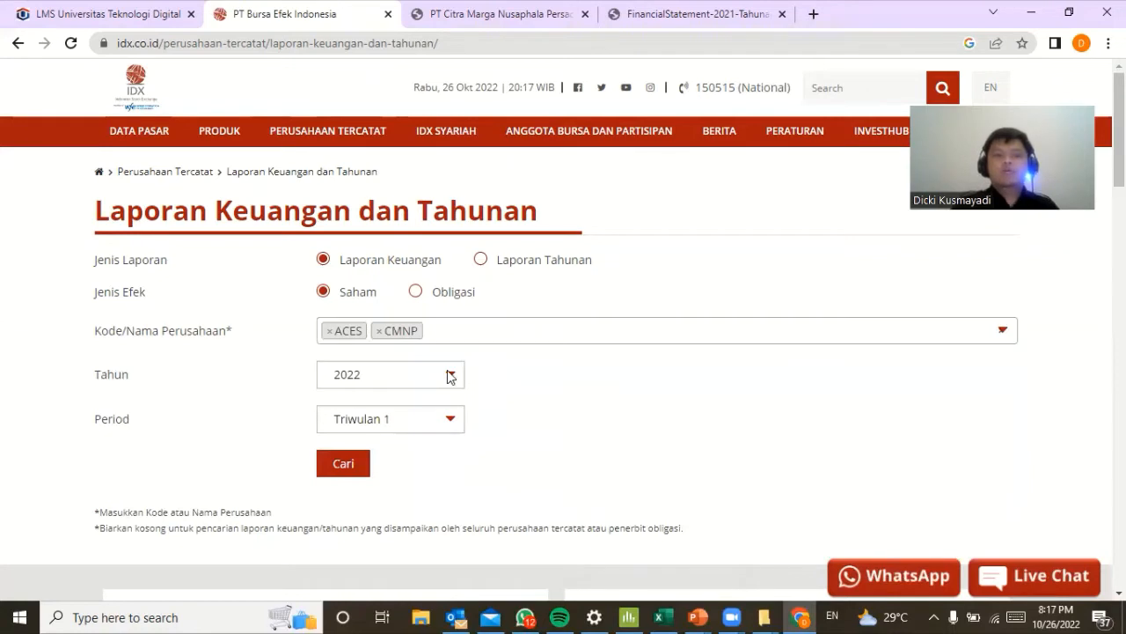
left_click(413, 376)
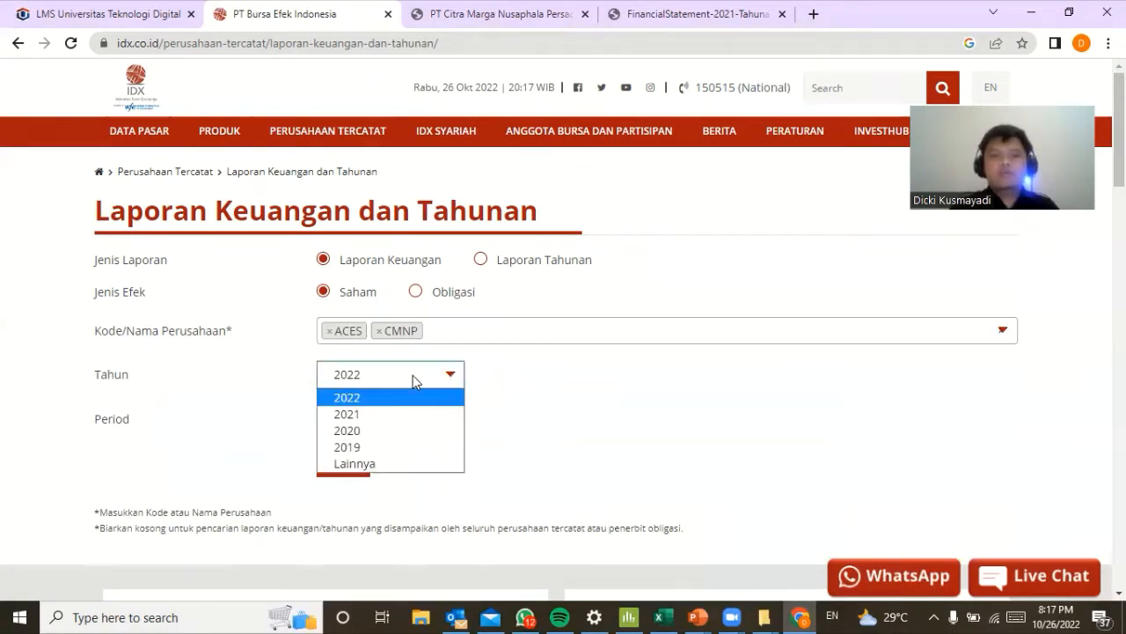
left_click(388, 416)
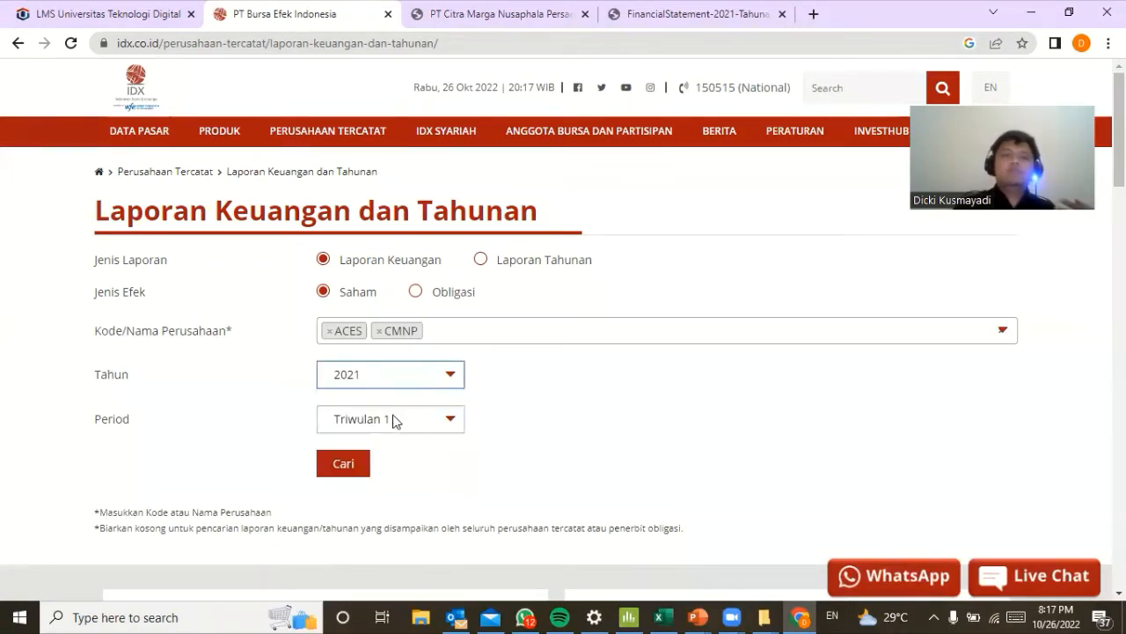
left_click(393, 424)
left_click(371, 492)
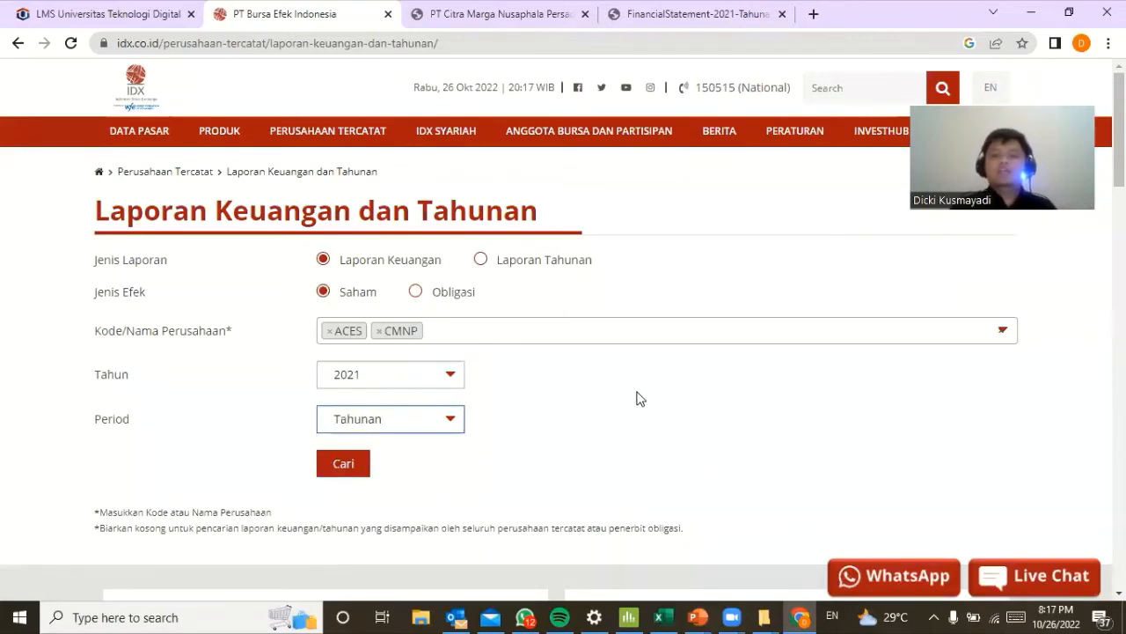
Run the report search and open FinancialStatement-2021-Tahunan-ACES.pdf from the Ace Hardware Indonesia results.
left_click(343, 467)
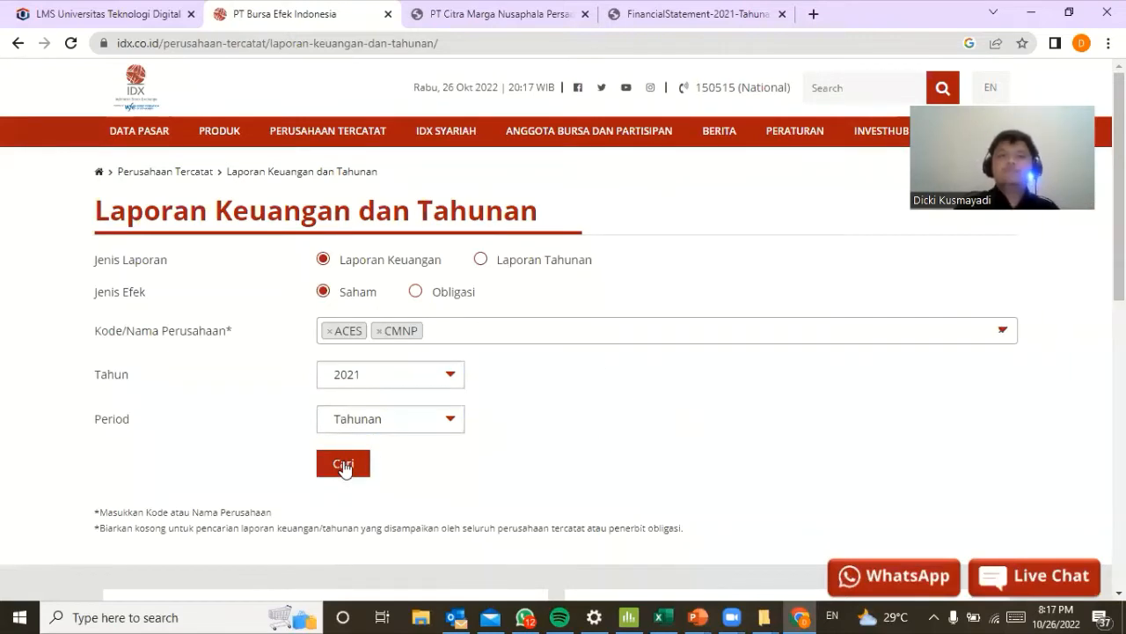
scroll(640, 431, "down", 4)
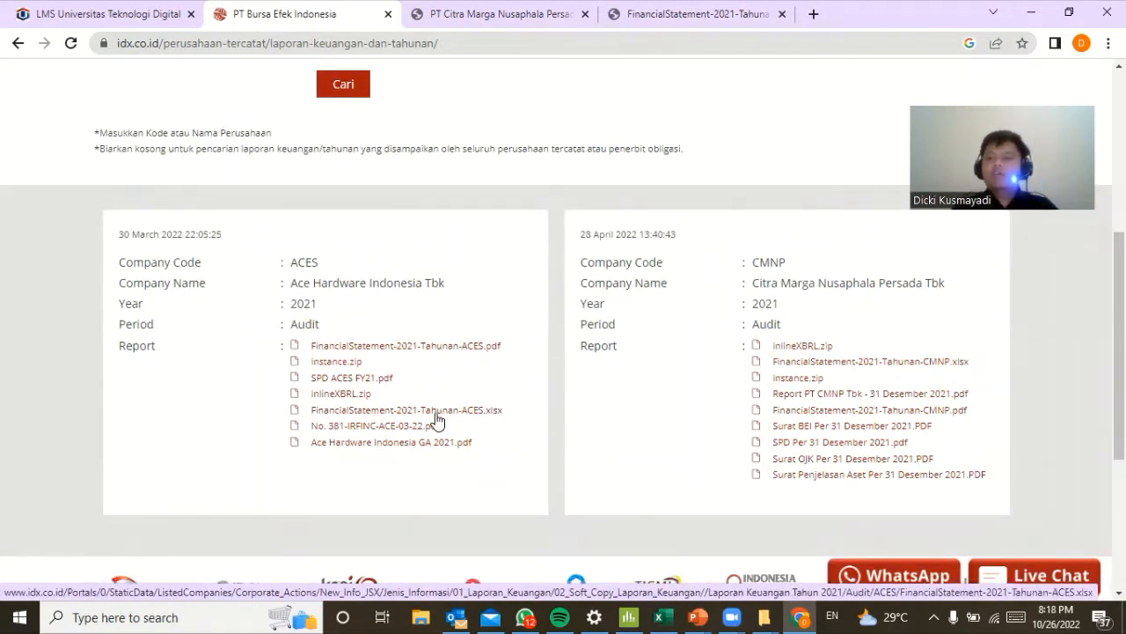
left_click(456, 347)
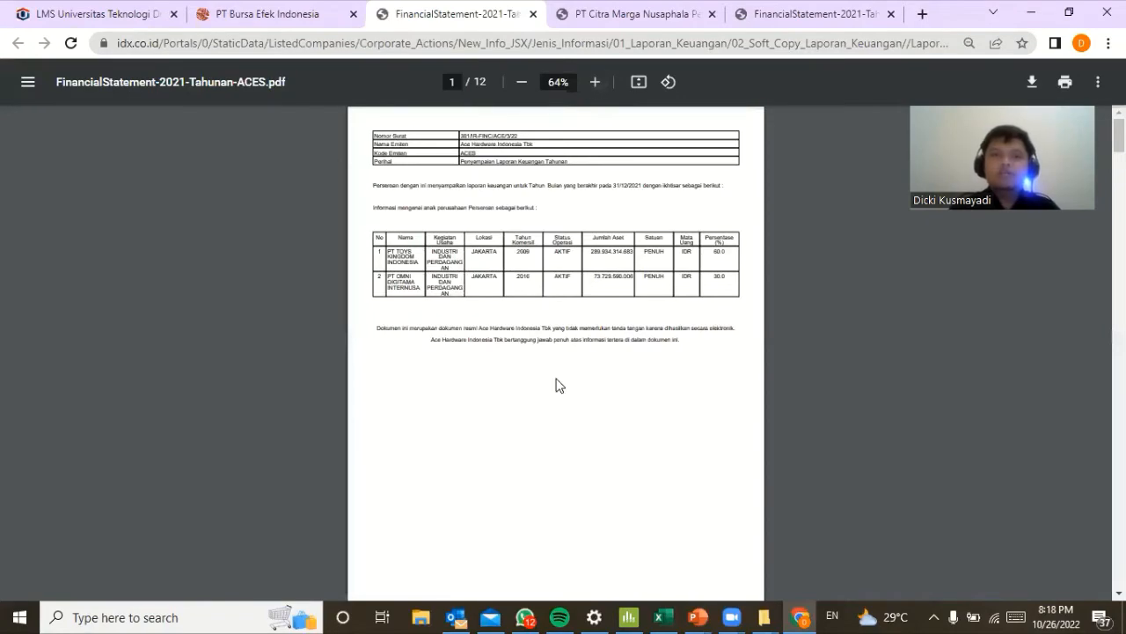
Examine the ACES report at a larger zoom through the page 4 statement of financial position, highlighting its English title and the "Laporan posisi keuangan" heading.
scroll(556, 384, "down", 6)
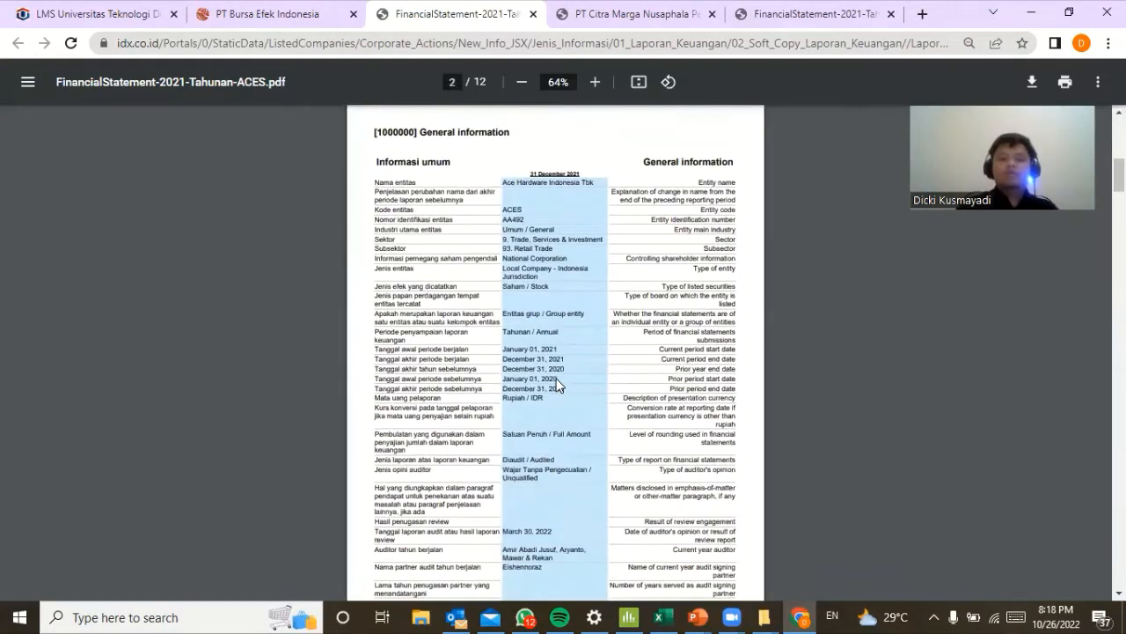
scroll(557, 384, "up", 5, "ctrl")
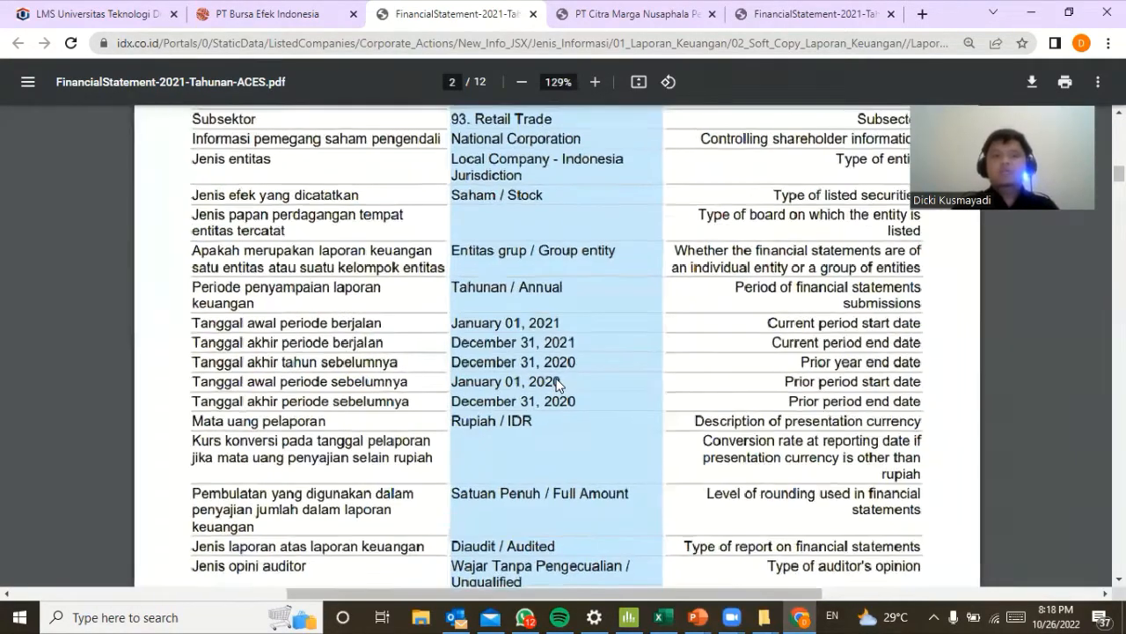
scroll(556, 384, "up", 5)
scroll(557, 384, "down", 8)
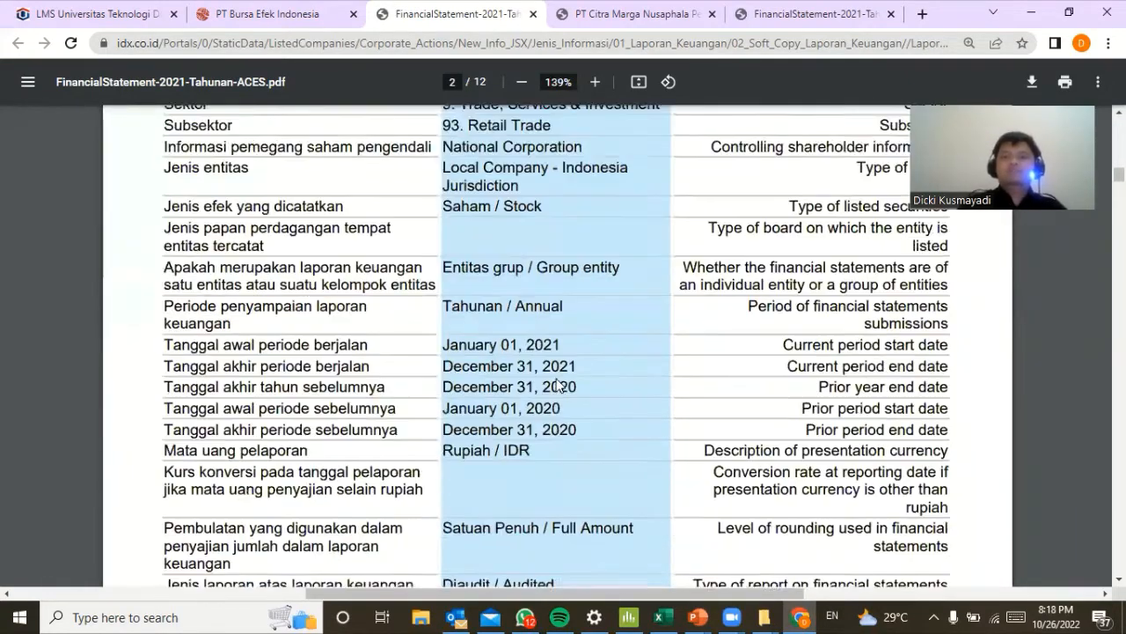
scroll(556, 385, "down", 6)
scroll(556, 385, "down", 3)
scroll(556, 385, "down", 3)
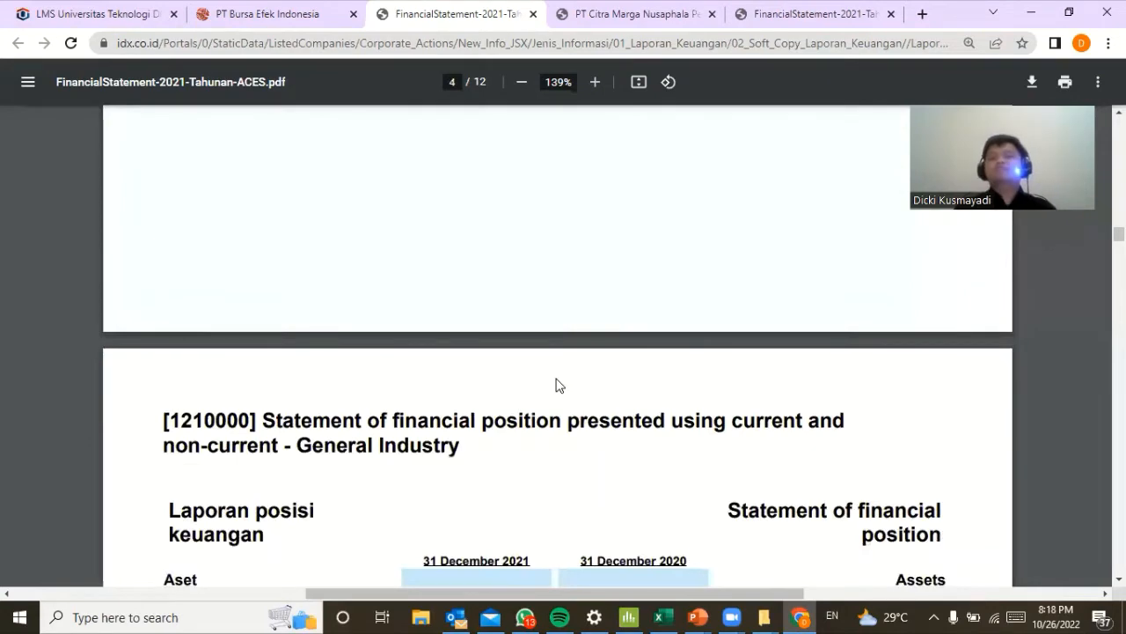
scroll(556, 384, "down", 3)
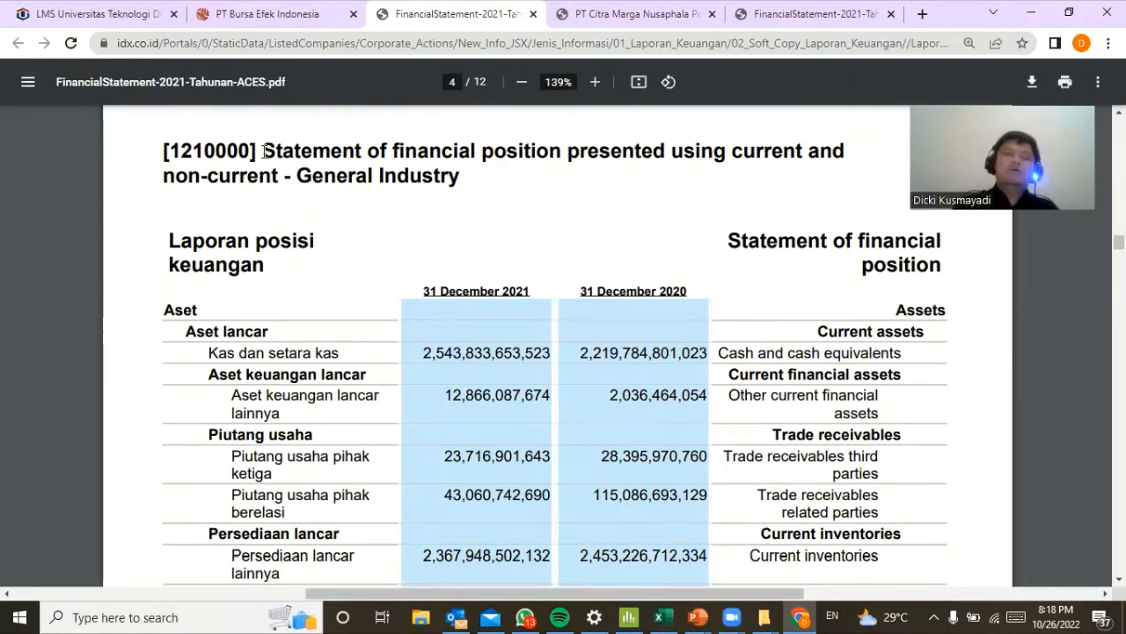
left_click_drag(263, 150, 554, 152)
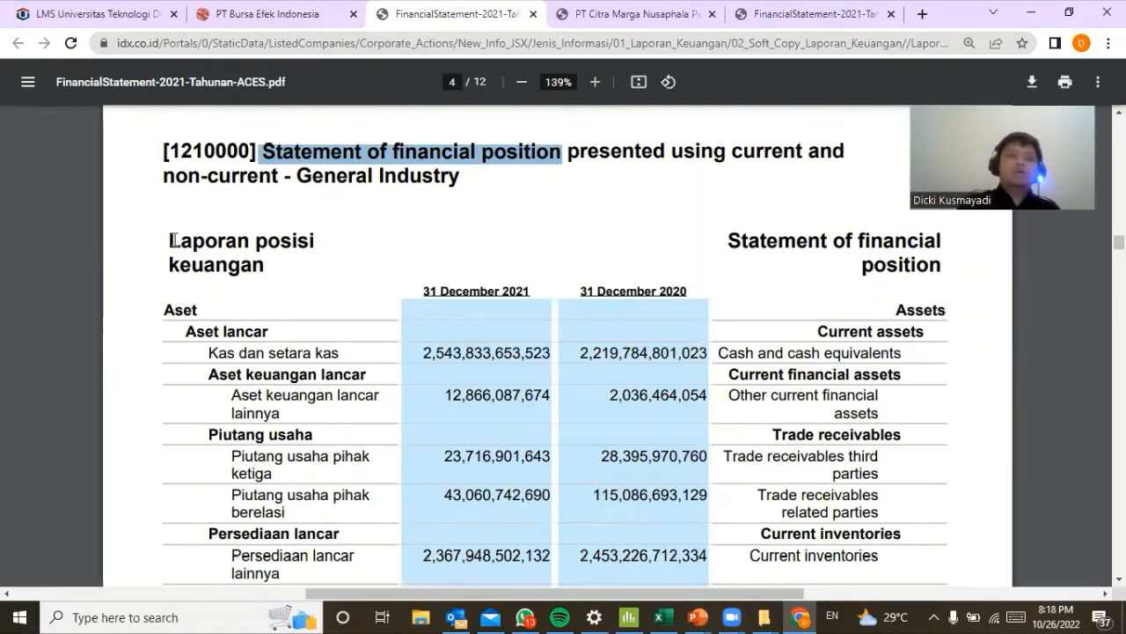
left_click_drag(168, 240, 269, 273)
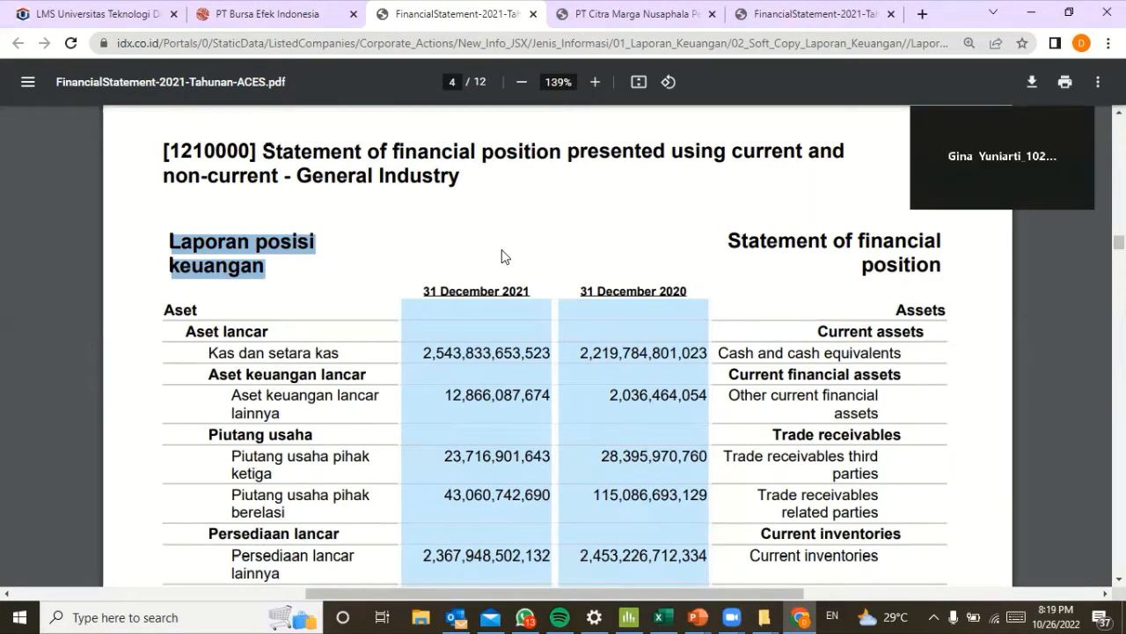
Examine the assets, liabilities and equity sections of the ACES statement of financial position, highlighting the "Liabilitas dan ekuitas" heading.
scroll(502, 250, "down", 4)
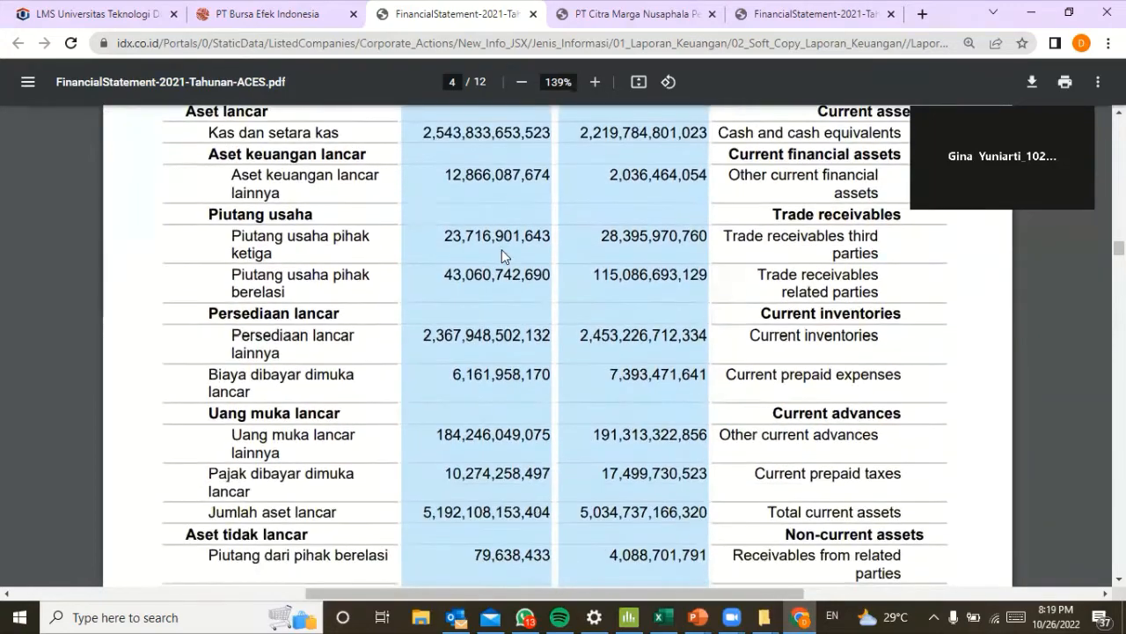
scroll(502, 255, "up", 1)
scroll(250, 229, "down", 3)
scroll(247, 214, "up", 2)
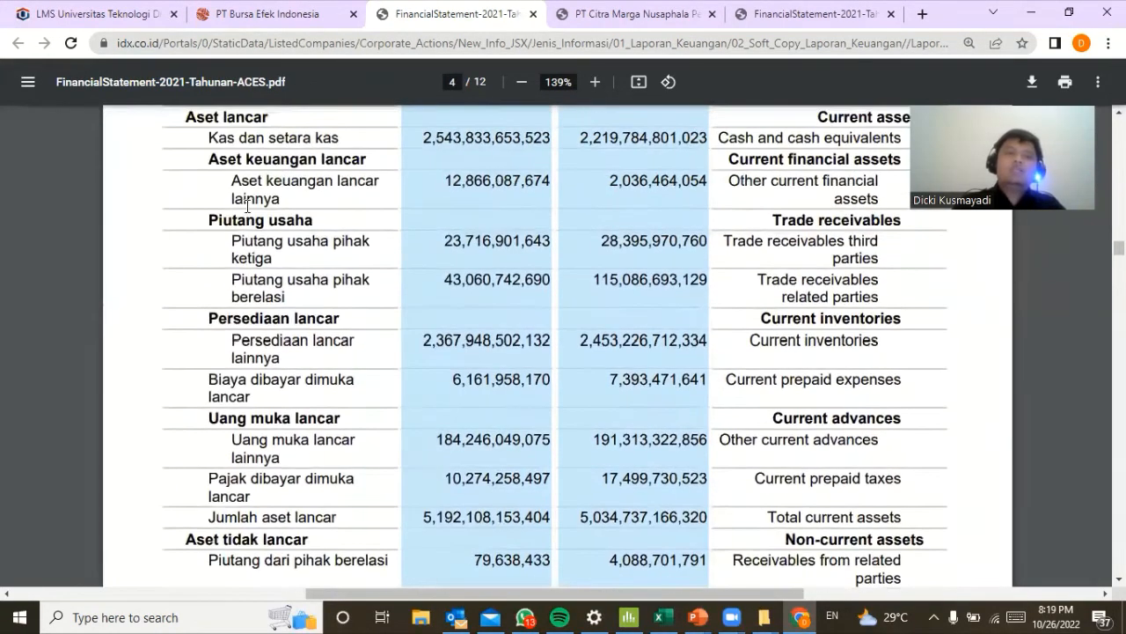
scroll(255, 149, "down", 7)
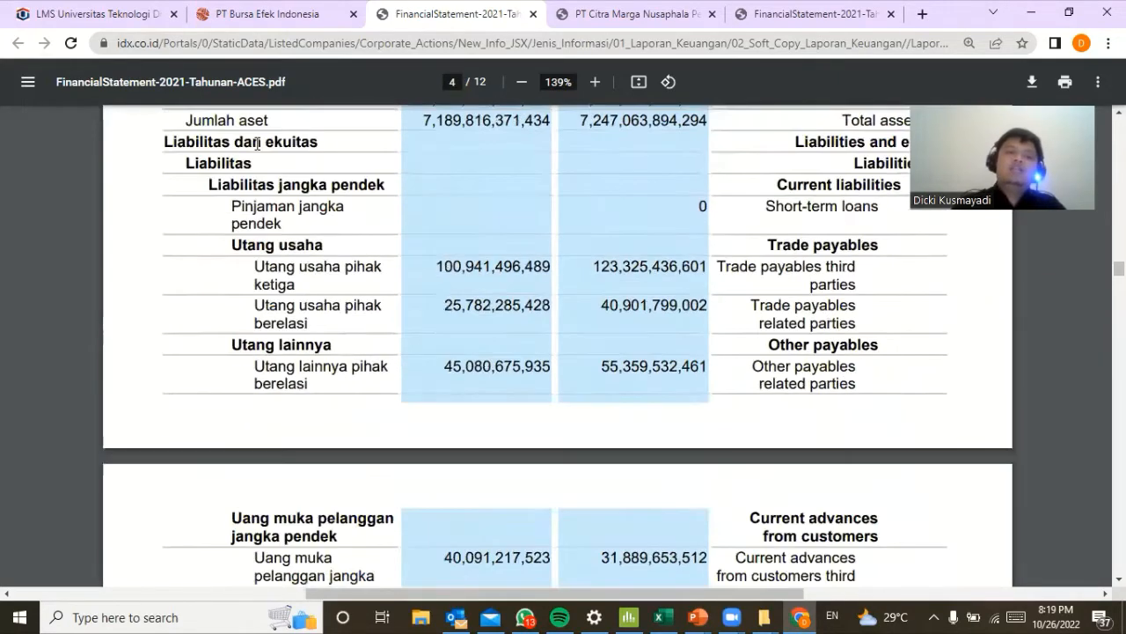
left_click_drag(165, 147, 367, 165)
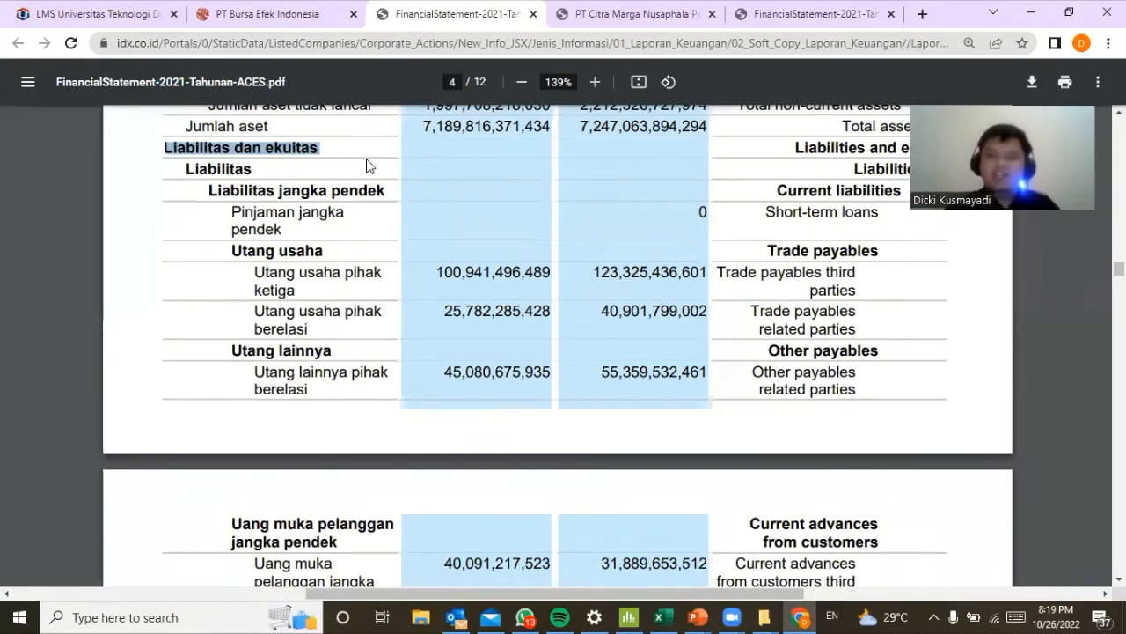
scroll(358, 293, "down", 5)
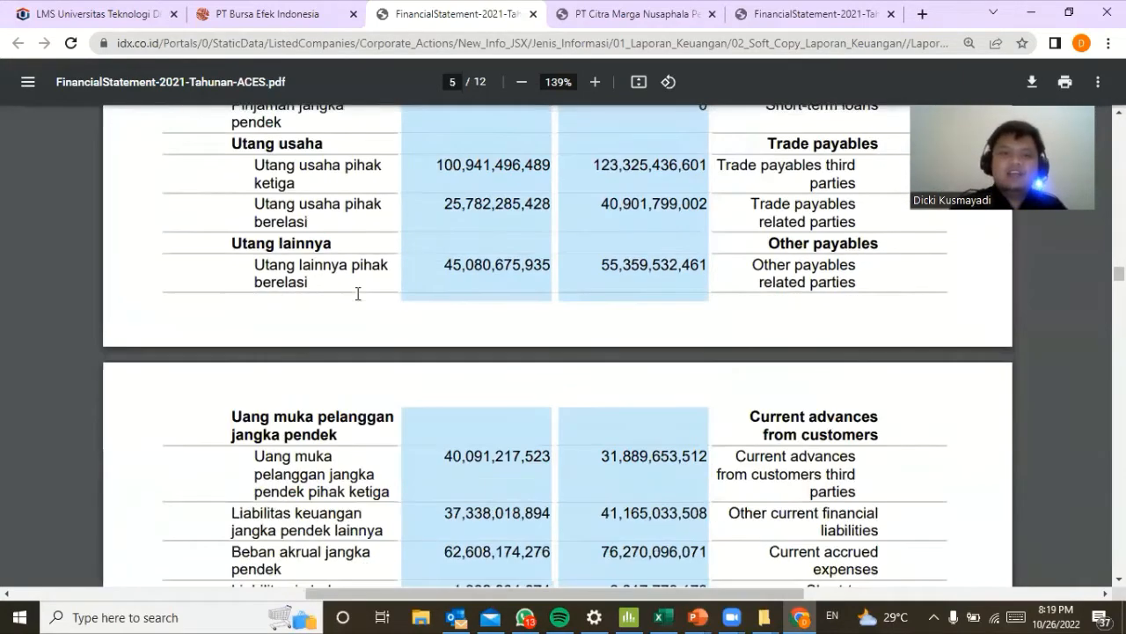
scroll(358, 294, "down", 5)
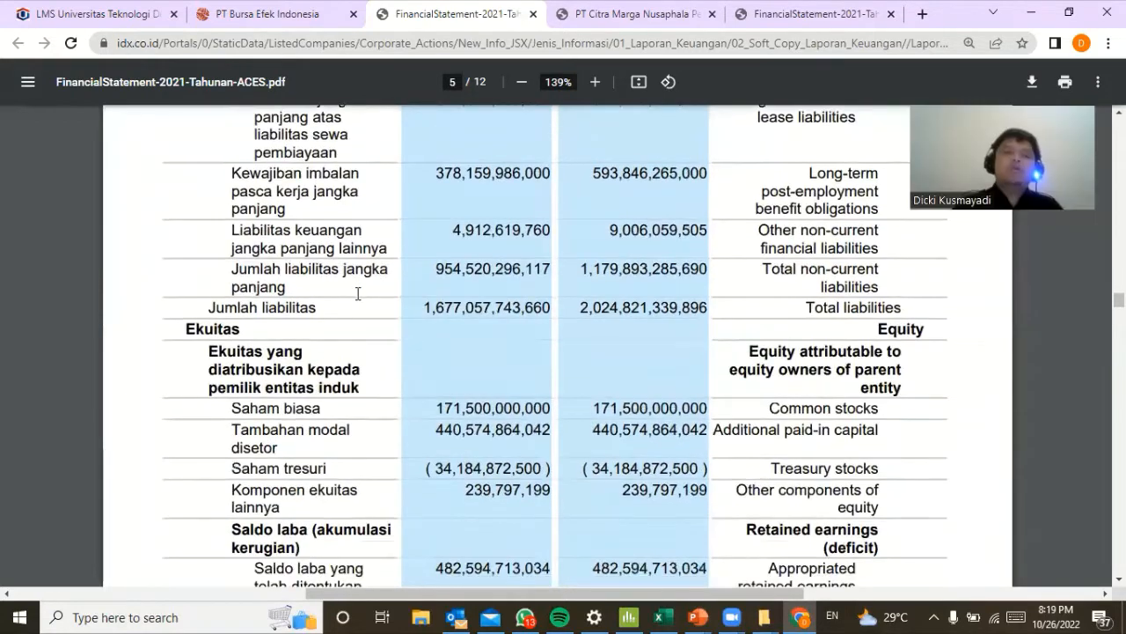
scroll(357, 293, "down", 2)
Find the statement of profit or loss on page 7 and highlight "gross profit" in the Total gross profit row.
scroll(249, 209, "down", 7)
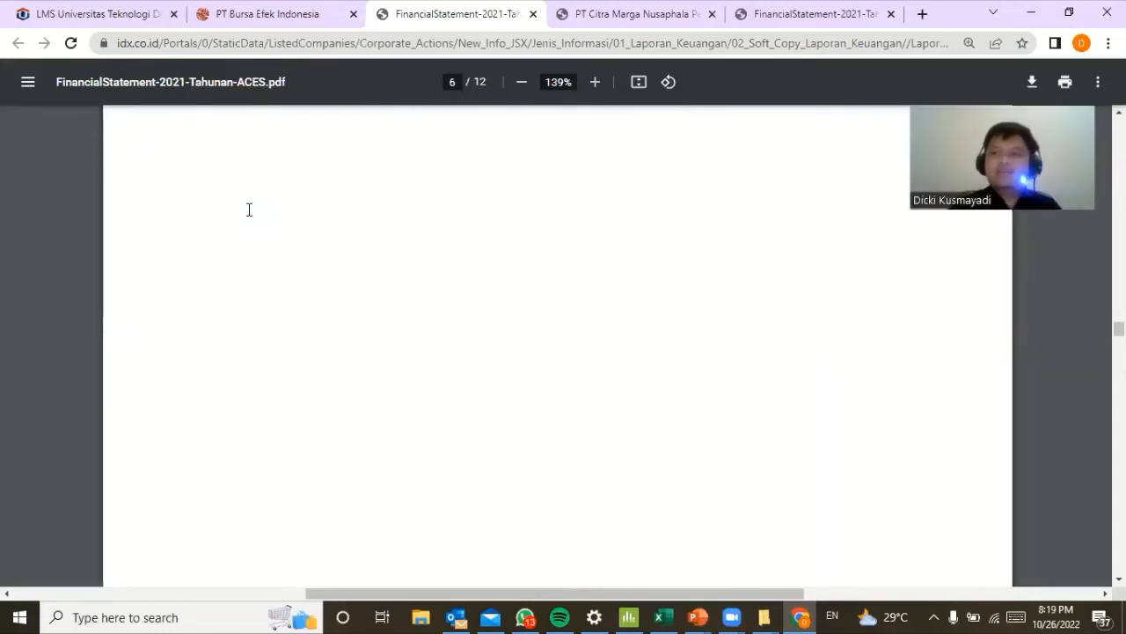
scroll(249, 210, "down", 10)
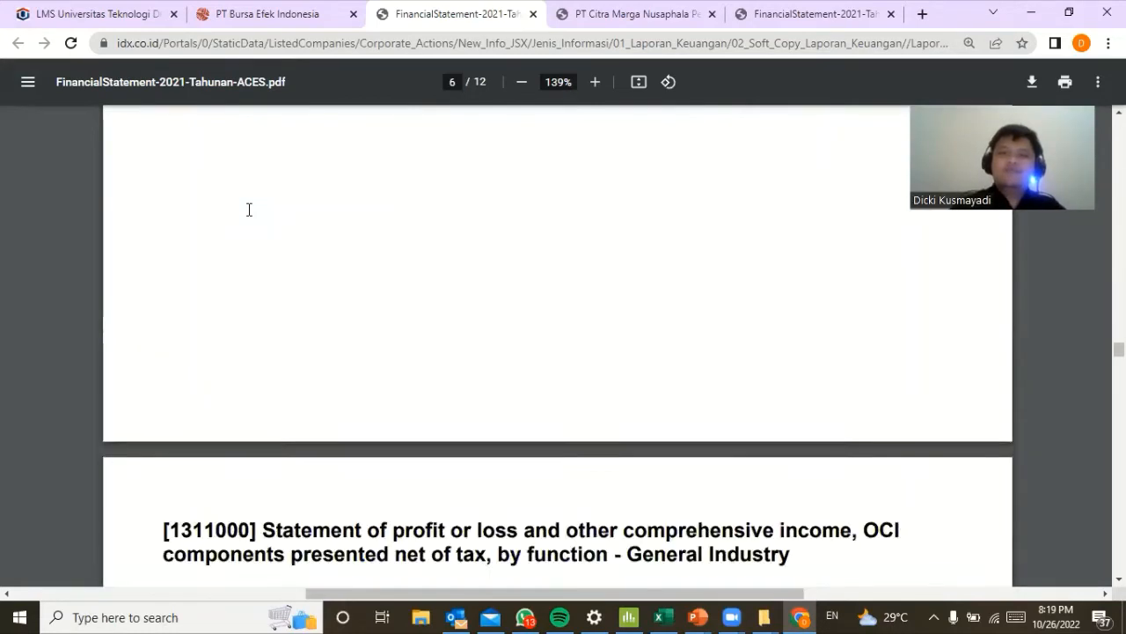
scroll(249, 209, "down", 1)
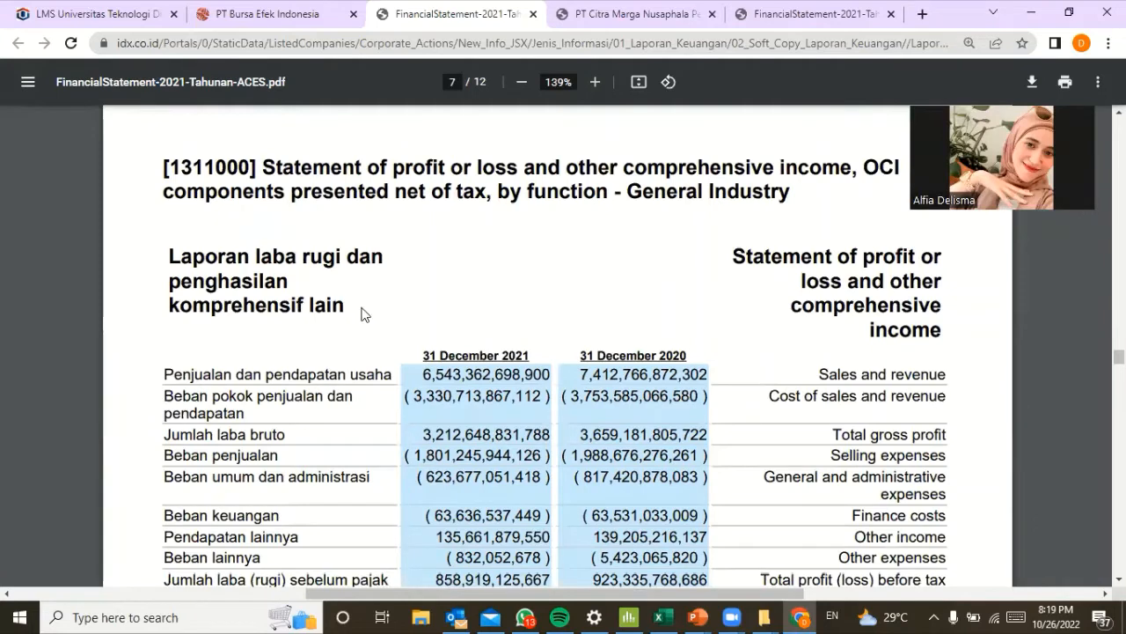
scroll(365, 314, "down", 3)
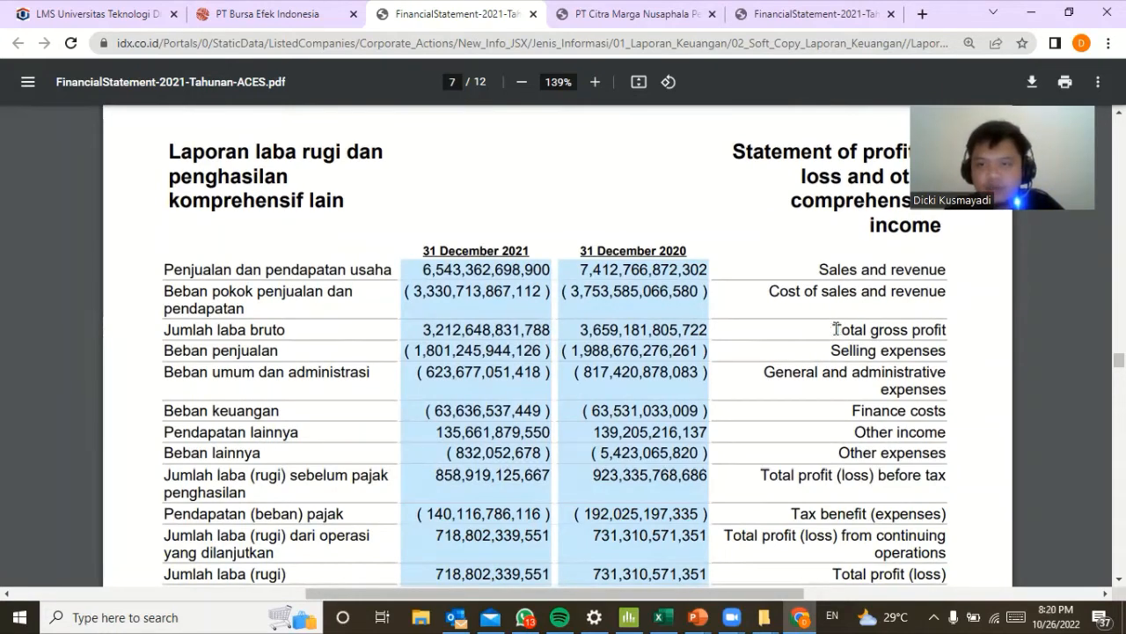
left_click_drag(874, 331, 947, 338)
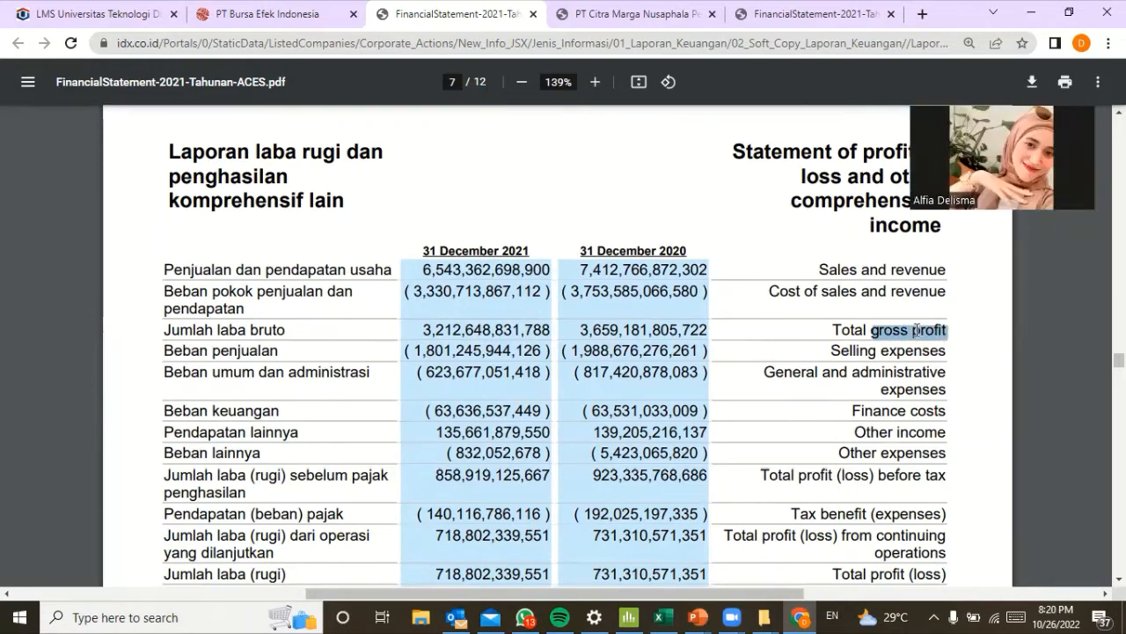
left_click(878, 330)
left_click_drag(877, 331, 973, 333)
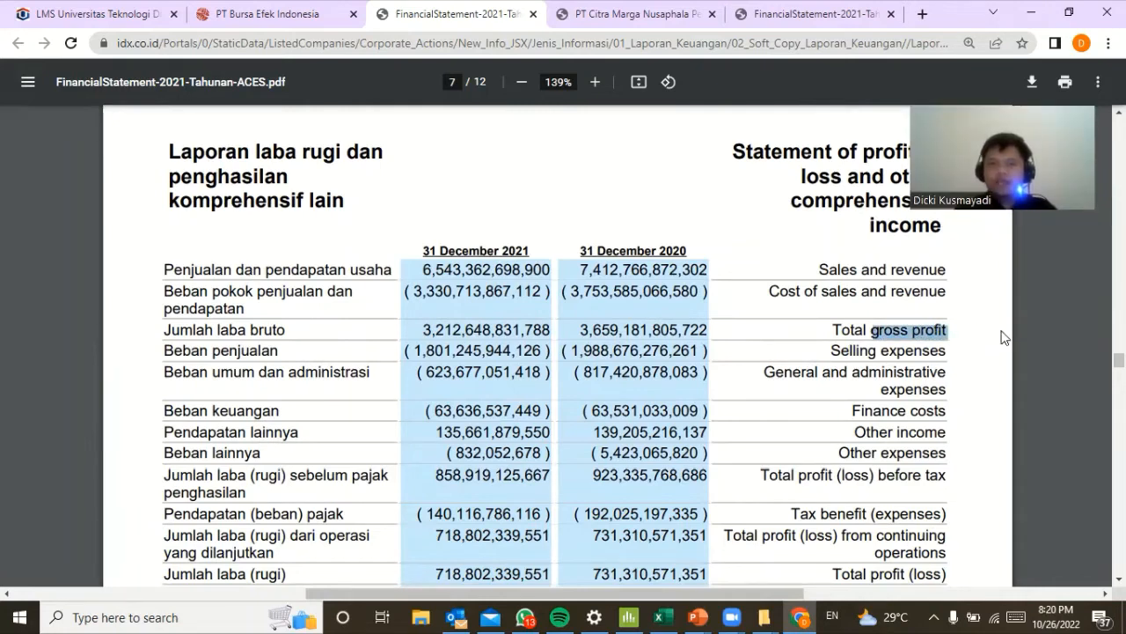
left_click(826, 330)
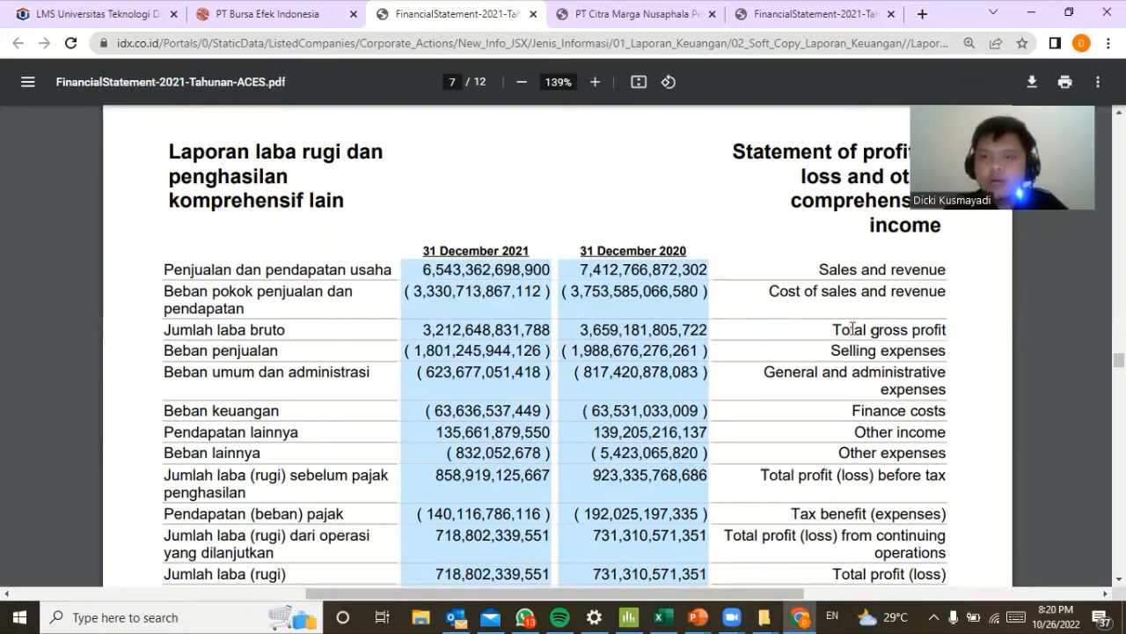
left_click_drag(871, 329, 950, 326)
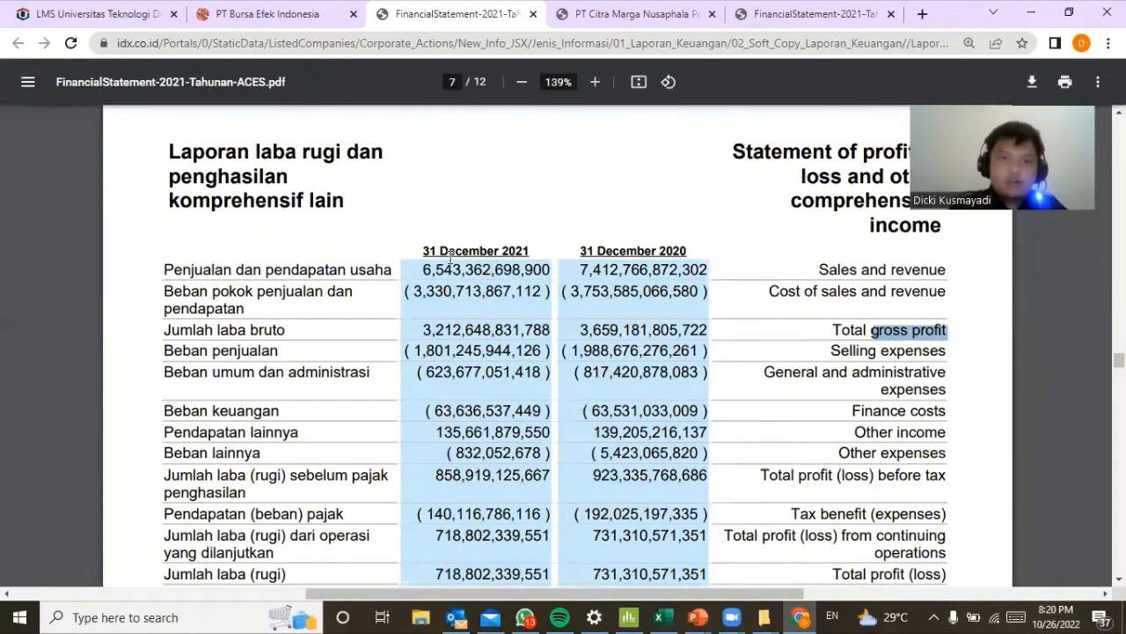
Highlight the 31 December 2021 figures for sales and revenue and for total gross profit, ending on sales and revenue.
left_click_drag(425, 267, 547, 264)
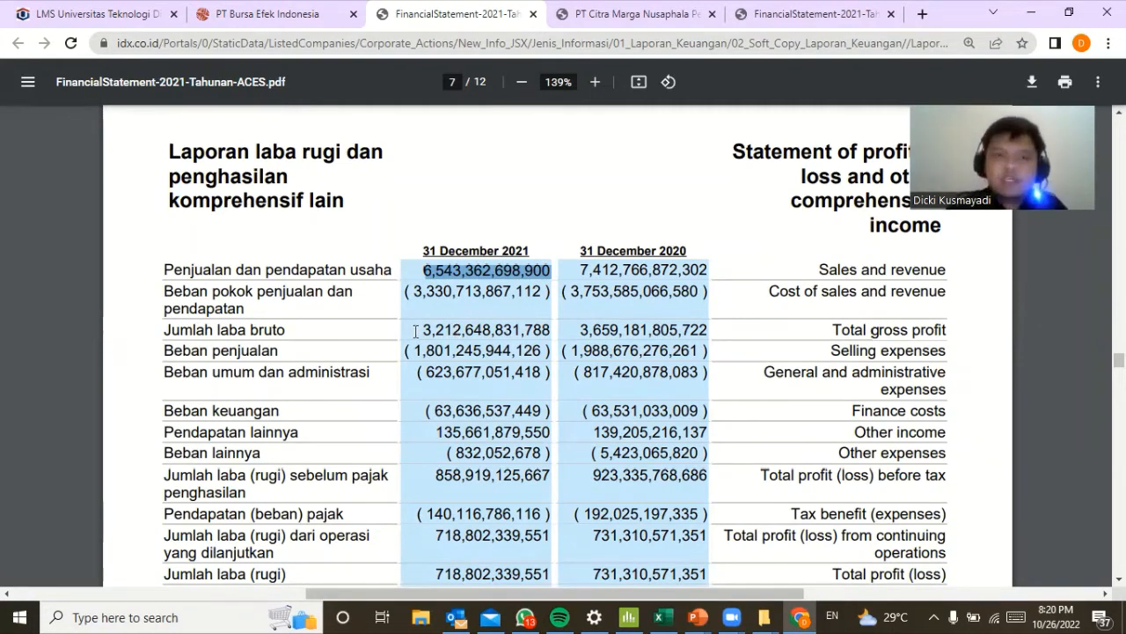
left_click_drag(420, 331, 556, 324)
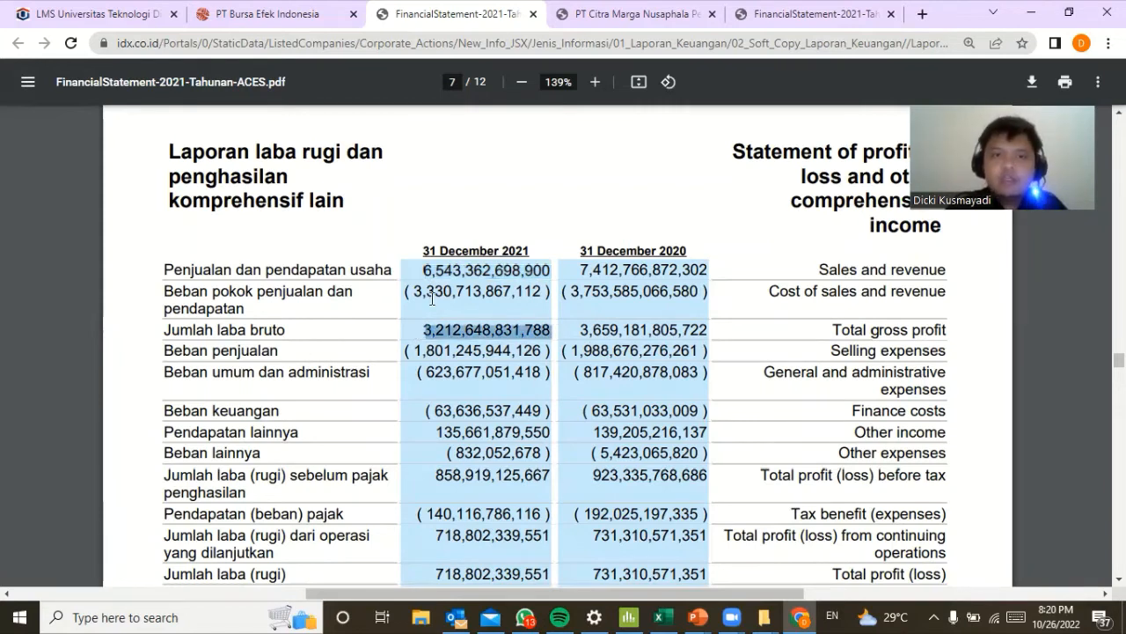
left_click_drag(420, 272, 546, 267)
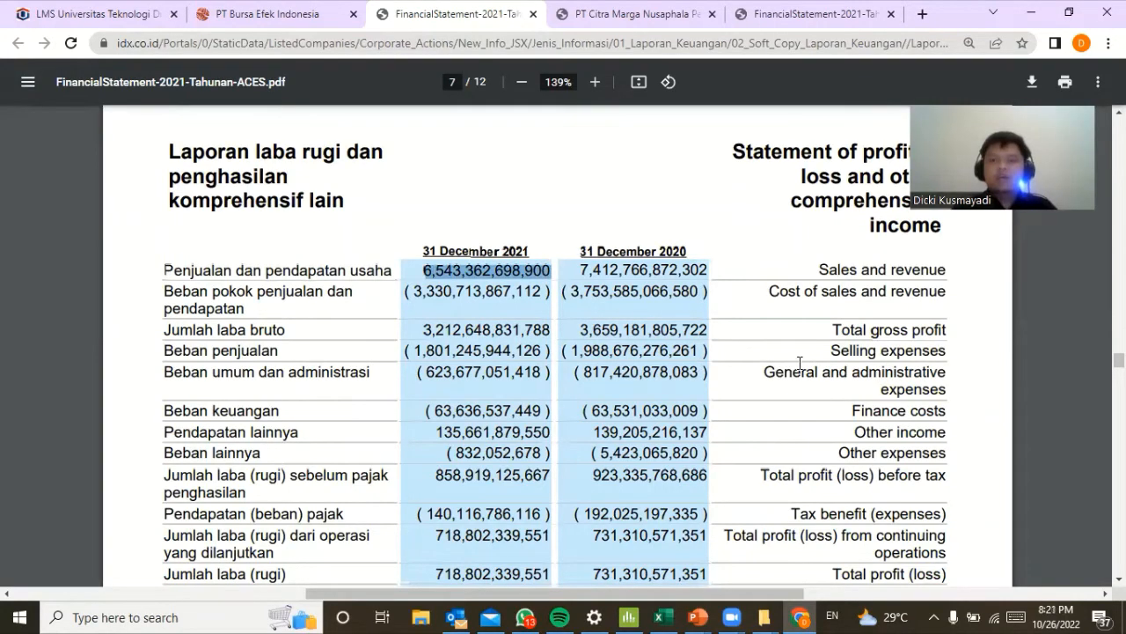
Examine the rest of the profit or loss statement through earnings per share on page 8, returning to the page 7 figures.
scroll(800, 363, "down", 2)
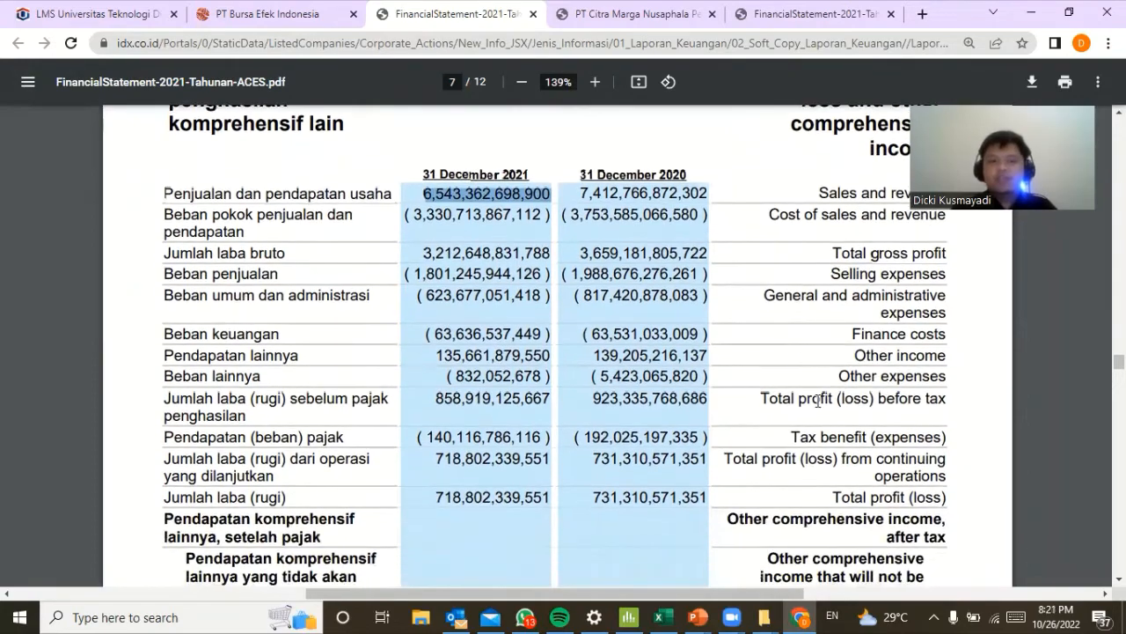
scroll(874, 549, "down", 3)
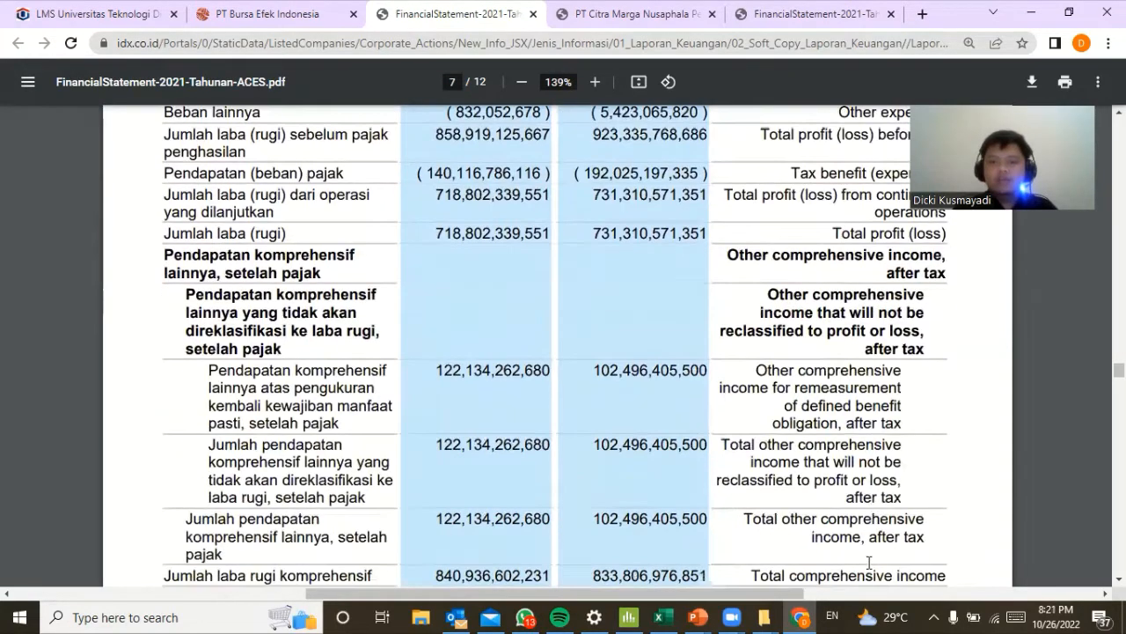
scroll(869, 561, "down", 5)
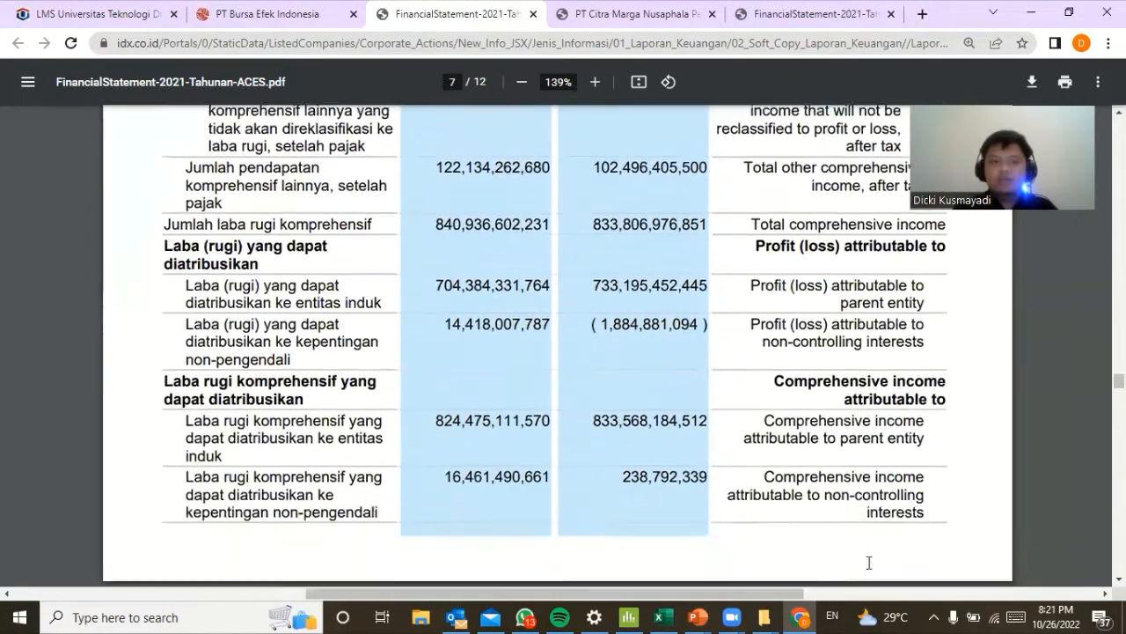
scroll(869, 561, "down", 3)
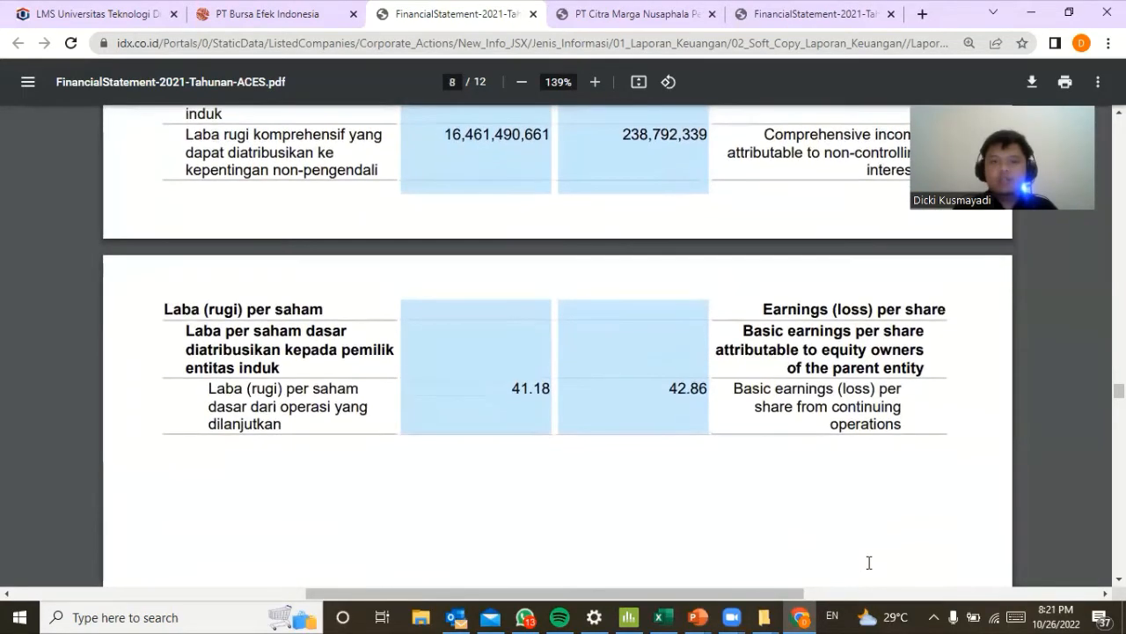
scroll(868, 562, "up", 8)
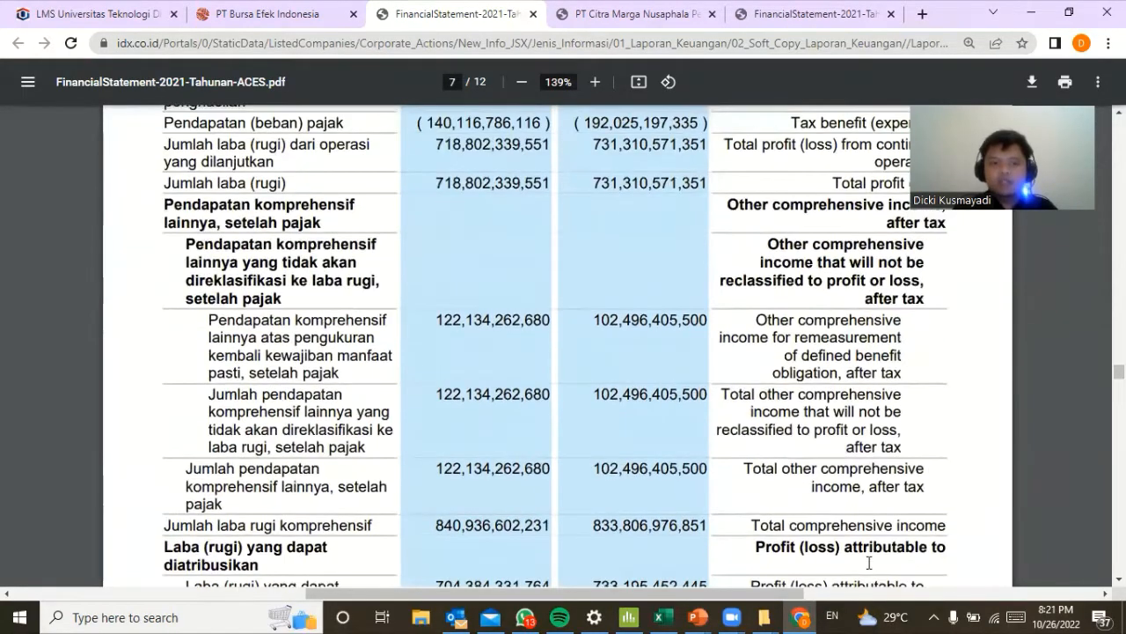
scroll(868, 562, "up", 3)
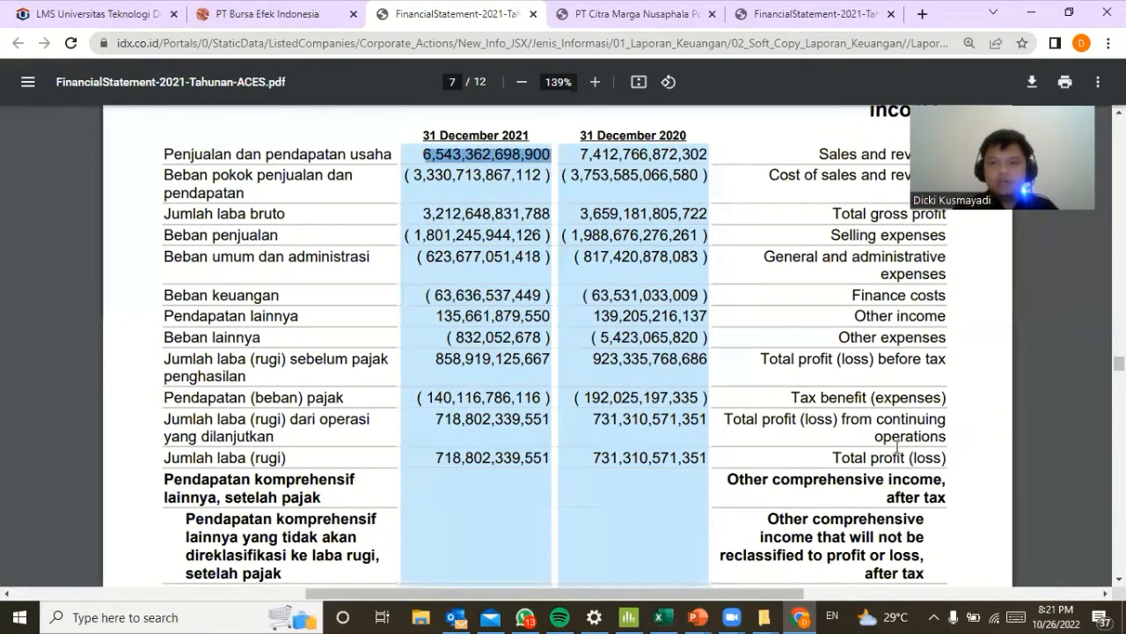
Highlight the Total profit (loss) row's label and figures and the 2021 sales figure for comparison, ending with the selection cleared.
left_click_drag(835, 455, 895, 457)
left_click_drag(435, 457, 547, 459)
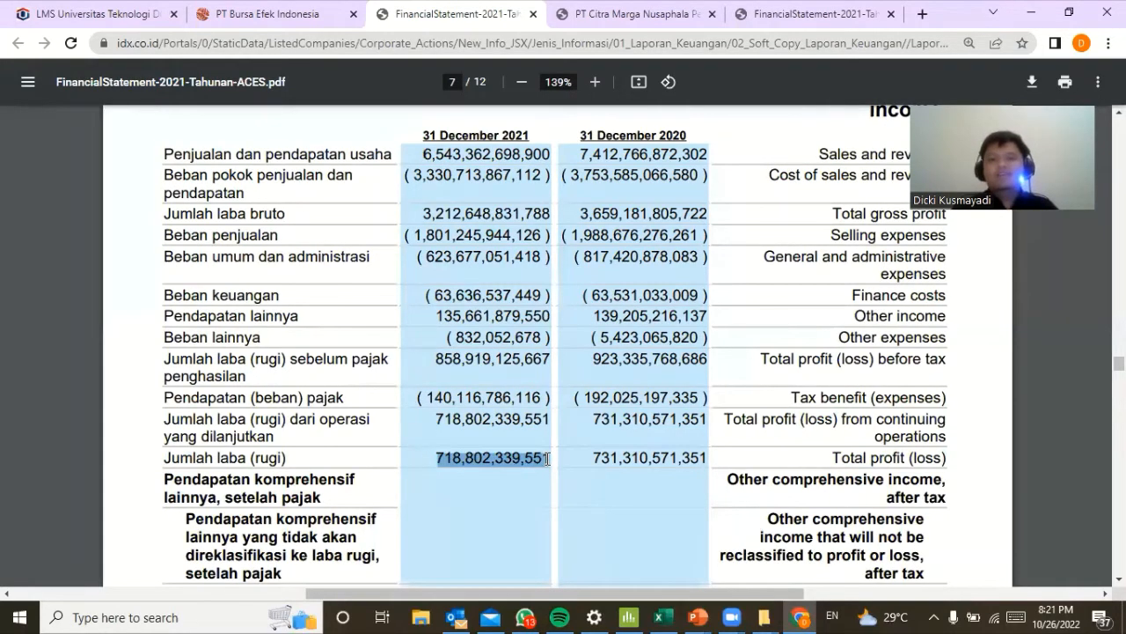
scroll(535, 435, "up", 1)
left_click_drag(425, 174, 553, 183)
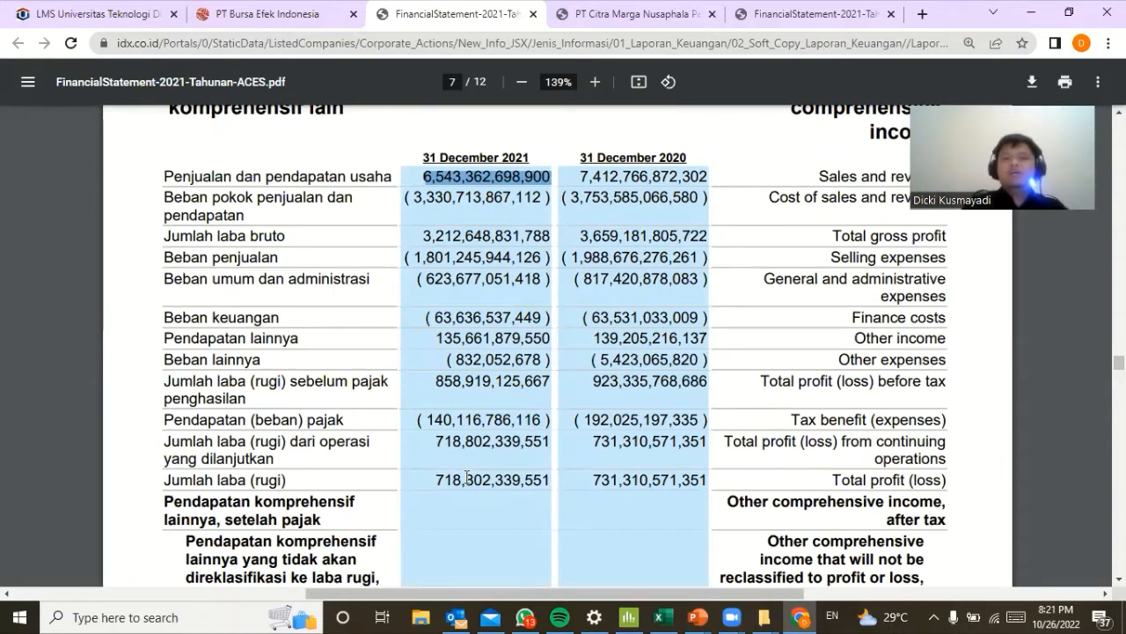
left_click(439, 483)
left_click_drag(439, 482, 711, 480)
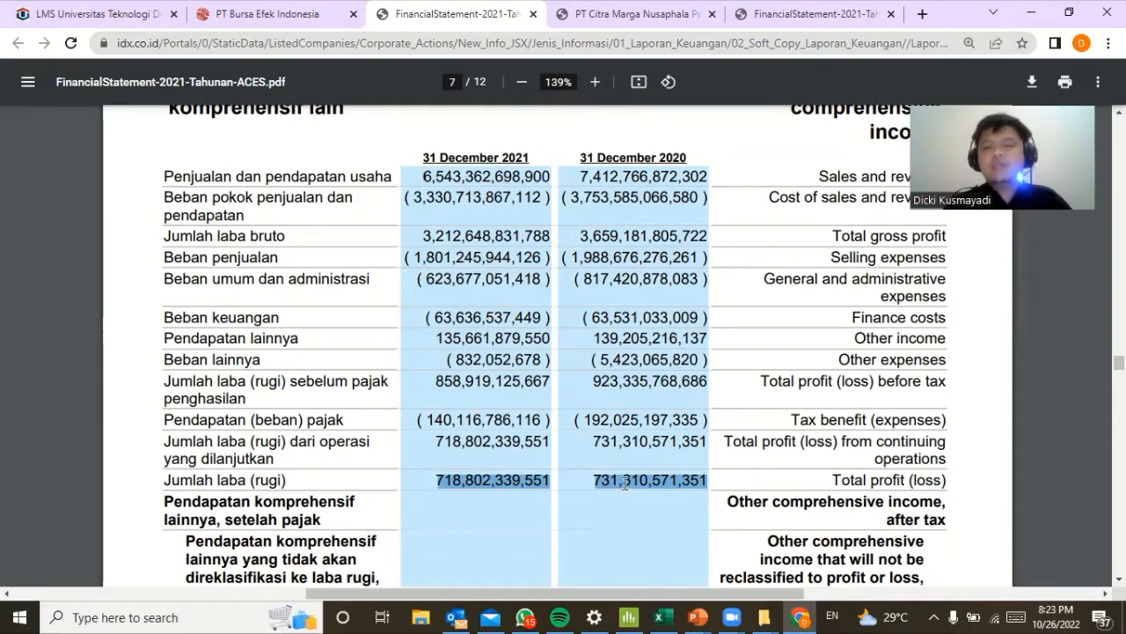
left_click(401, 257)
right_click(528, 262)
key("Escape")
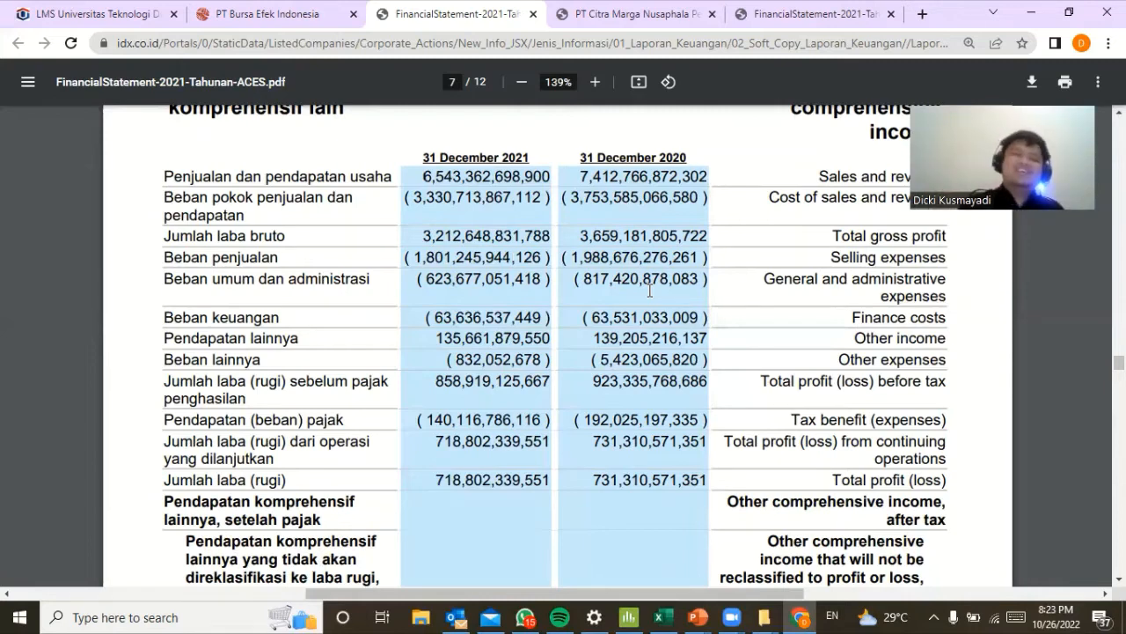
Find the current-year statement of changes in equity on page 9 and examine its equity columns from common stocks onward.
scroll(538, 385, "up", 2)
scroll(539, 386, "up", 1)
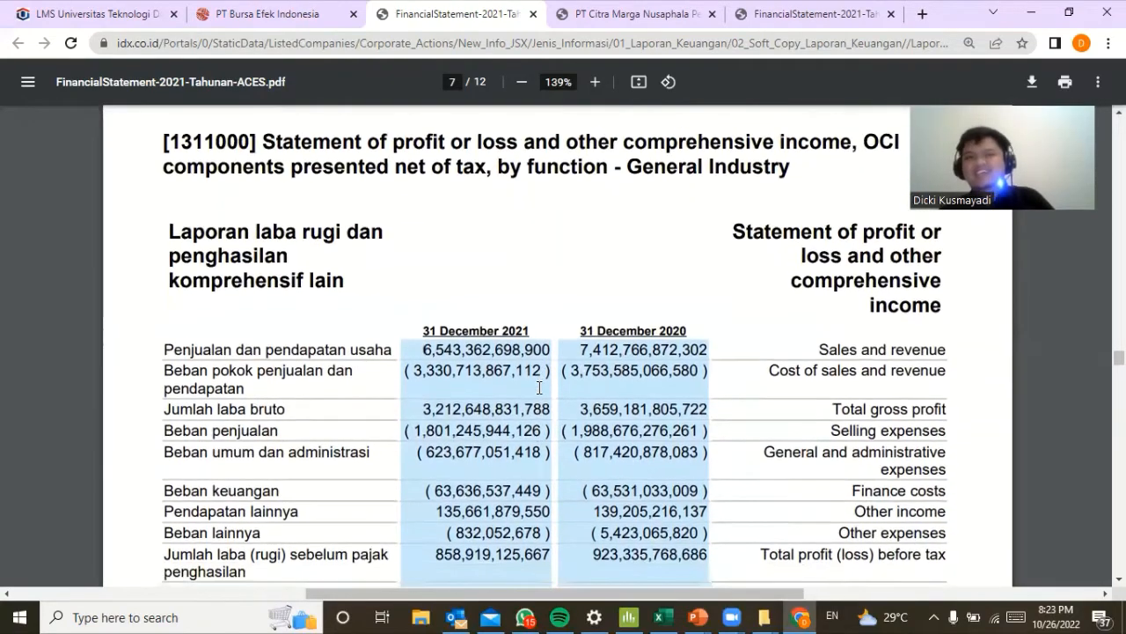
scroll(539, 387, "down", 2)
scroll(539, 388, "down", 20)
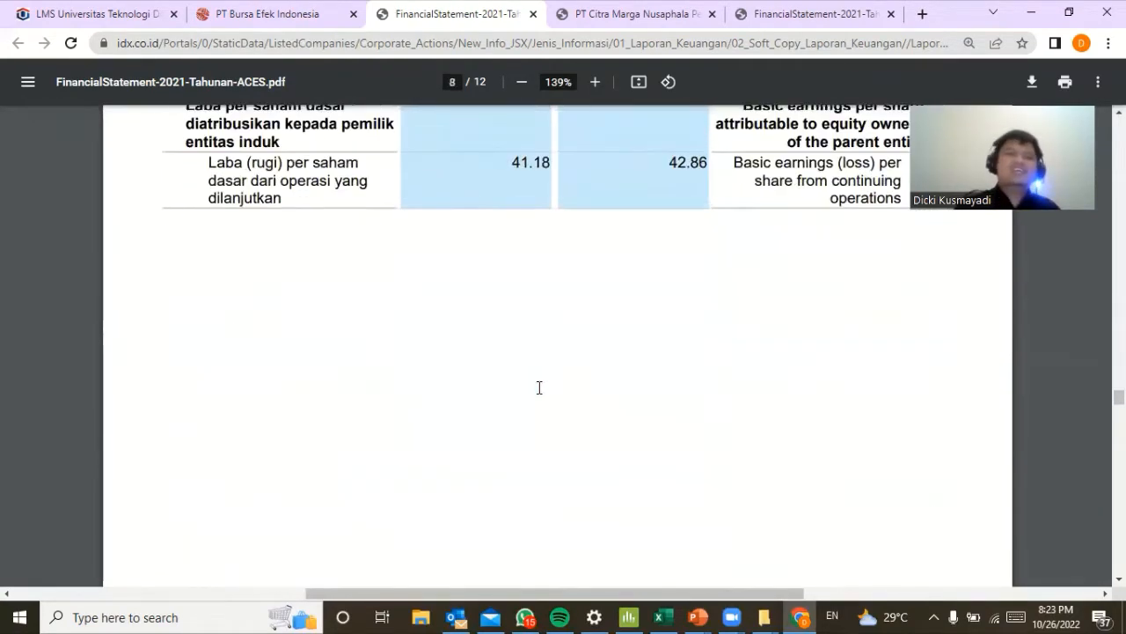
scroll(540, 387, "up", 1)
scroll(540, 387, "down", 3)
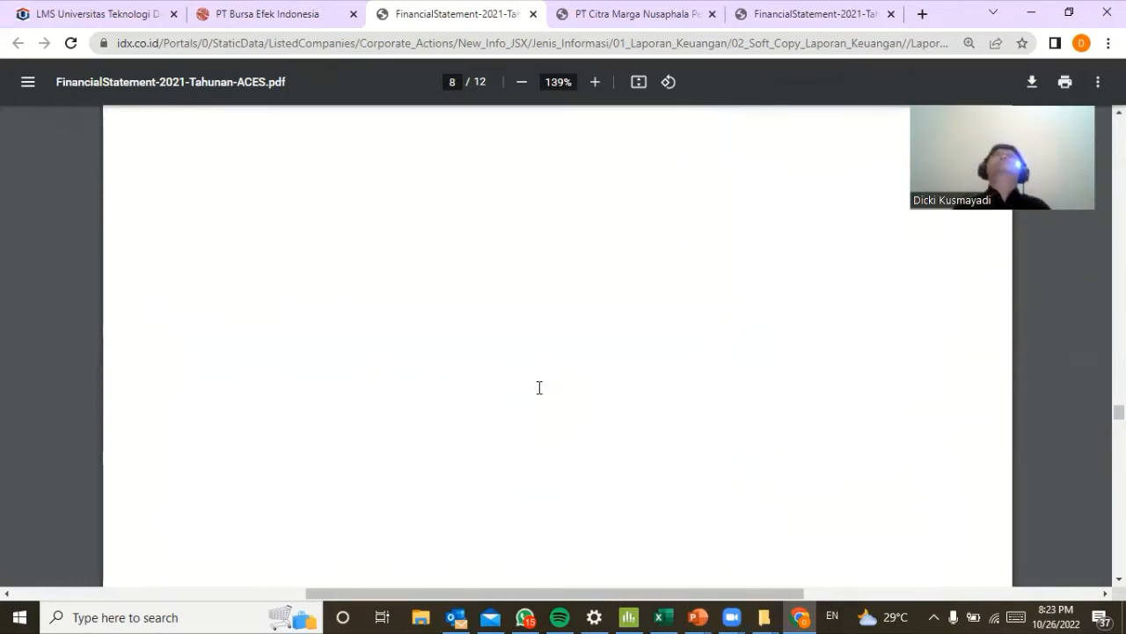
scroll(539, 387, "down", 5)
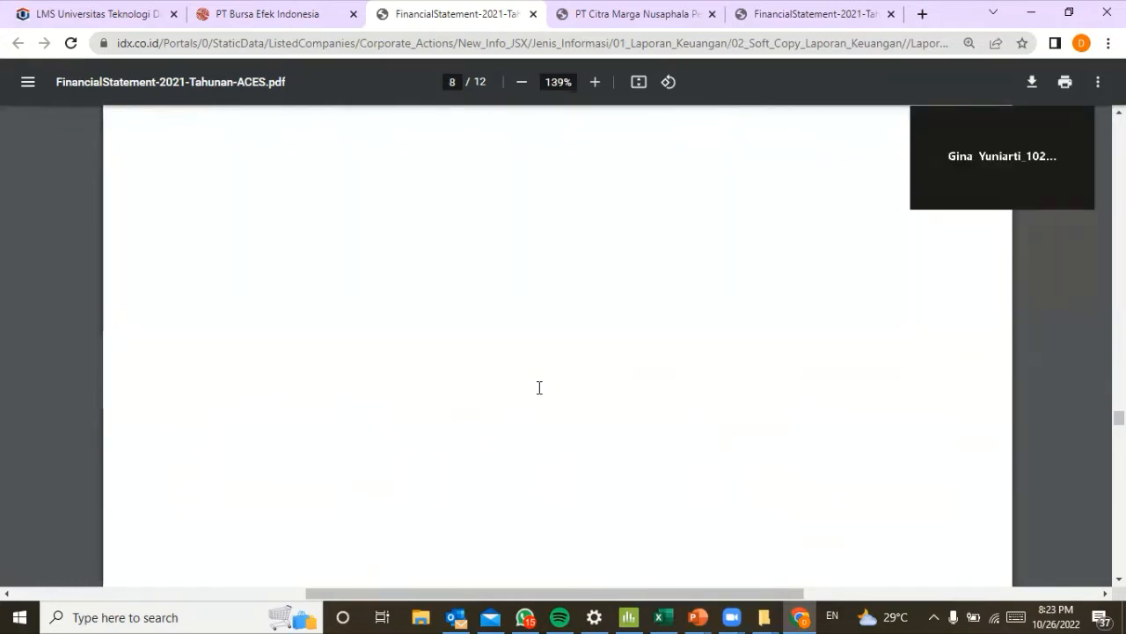
scroll(539, 387, "down", 1)
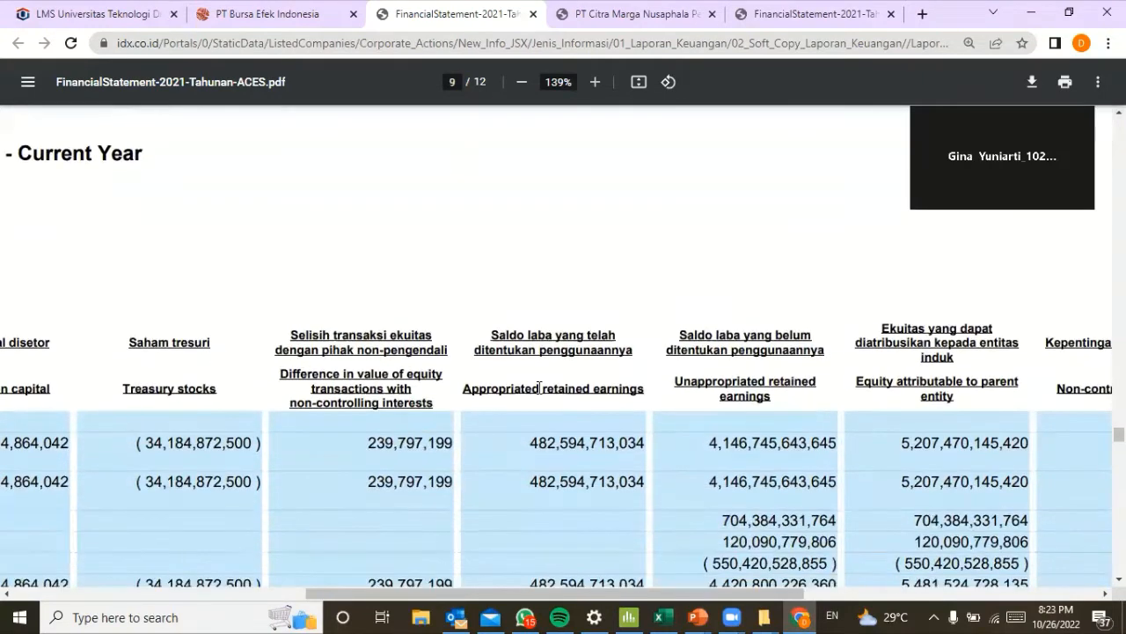
scroll(539, 387, "left", 7)
scroll(540, 388, "left", 1)
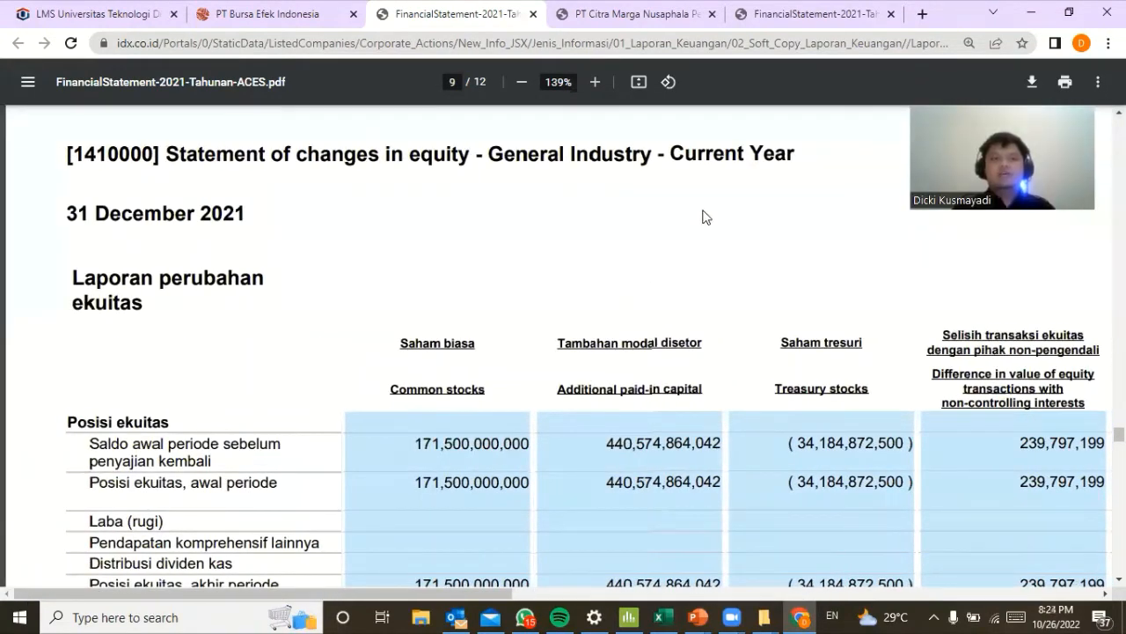
scroll(715, 297, "down", 1)
scroll(715, 297, "up", 1)
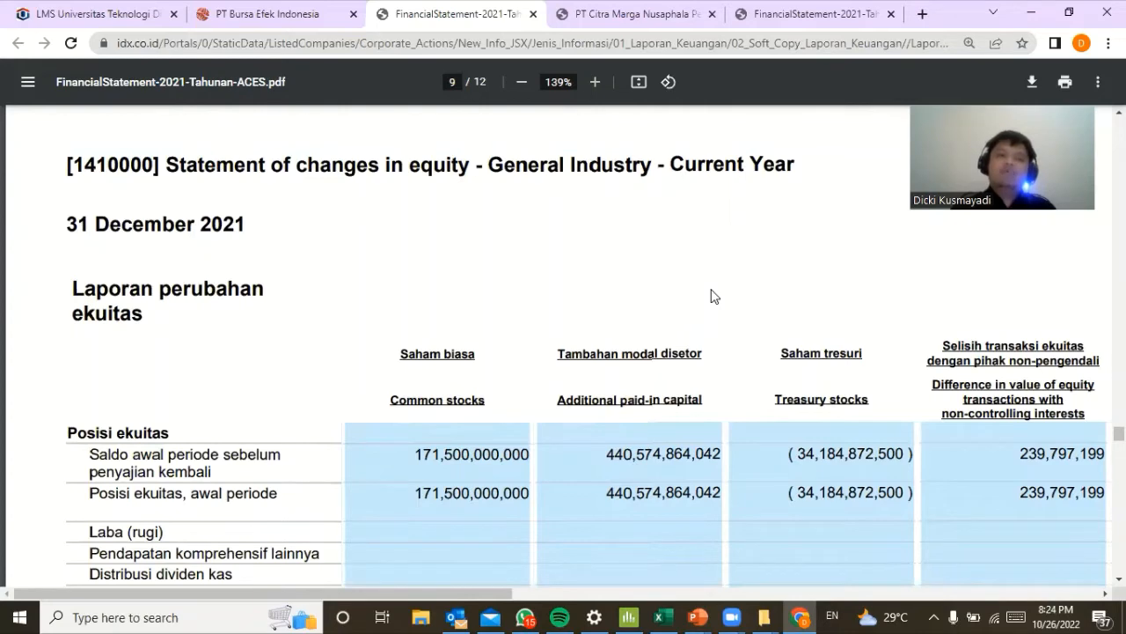
scroll(713, 296, "down", 5)
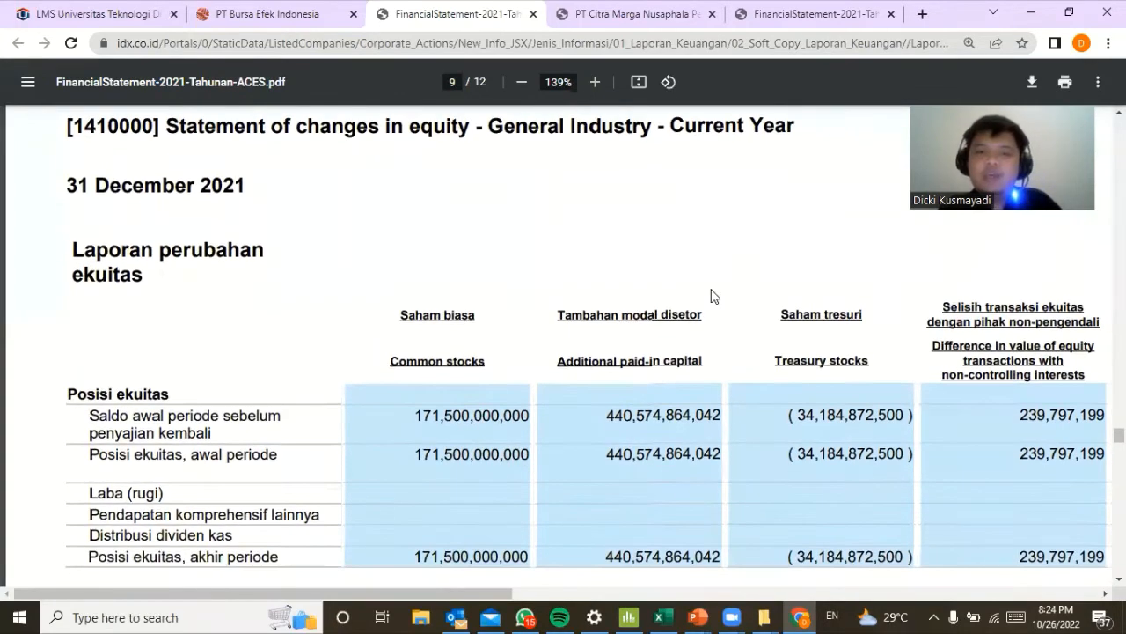
Look back from the page 9 equity statement through the profit or loss statement to the liabilities and equity sections on pages 5 and 6.
scroll(713, 296, "down", 1)
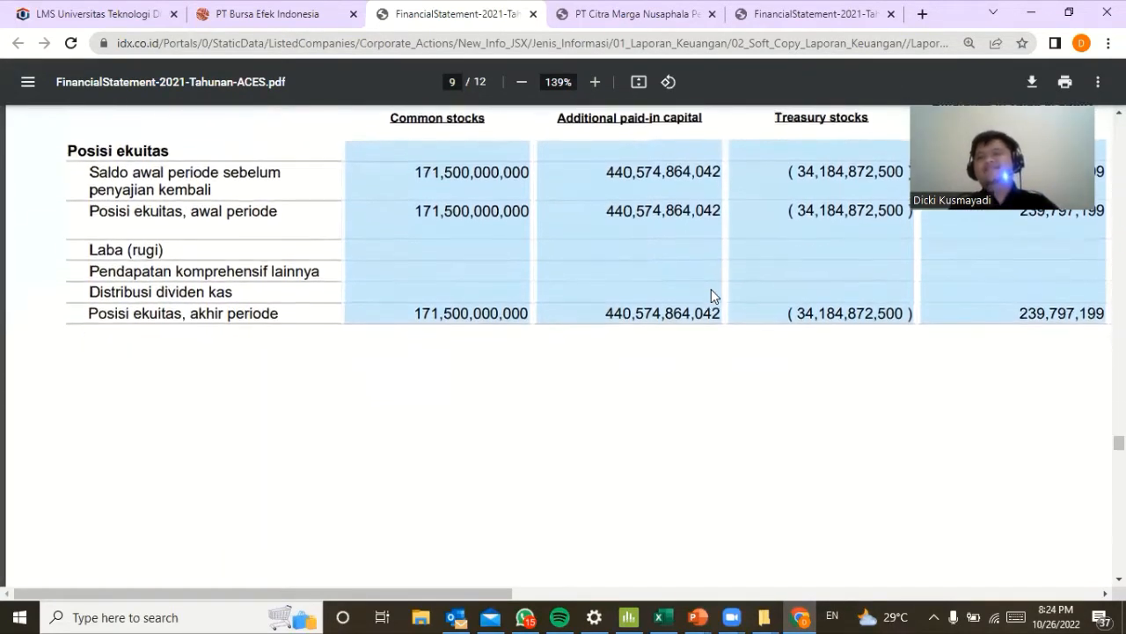
scroll(713, 296, "up", 4)
scroll(711, 296, "up", 6)
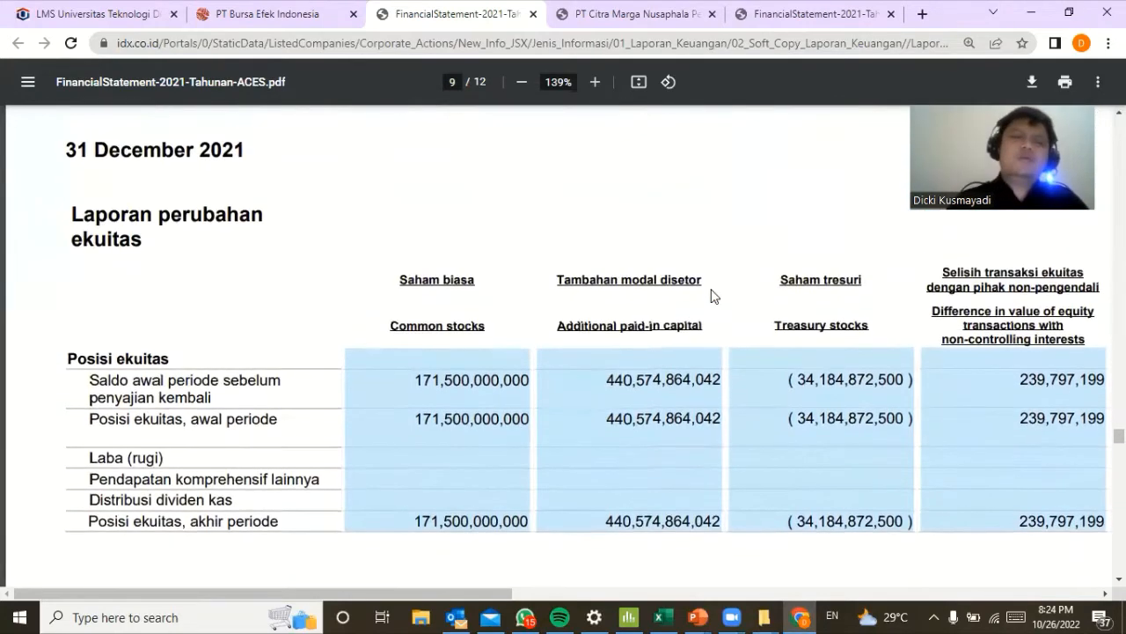
scroll(711, 295, "up", 1)
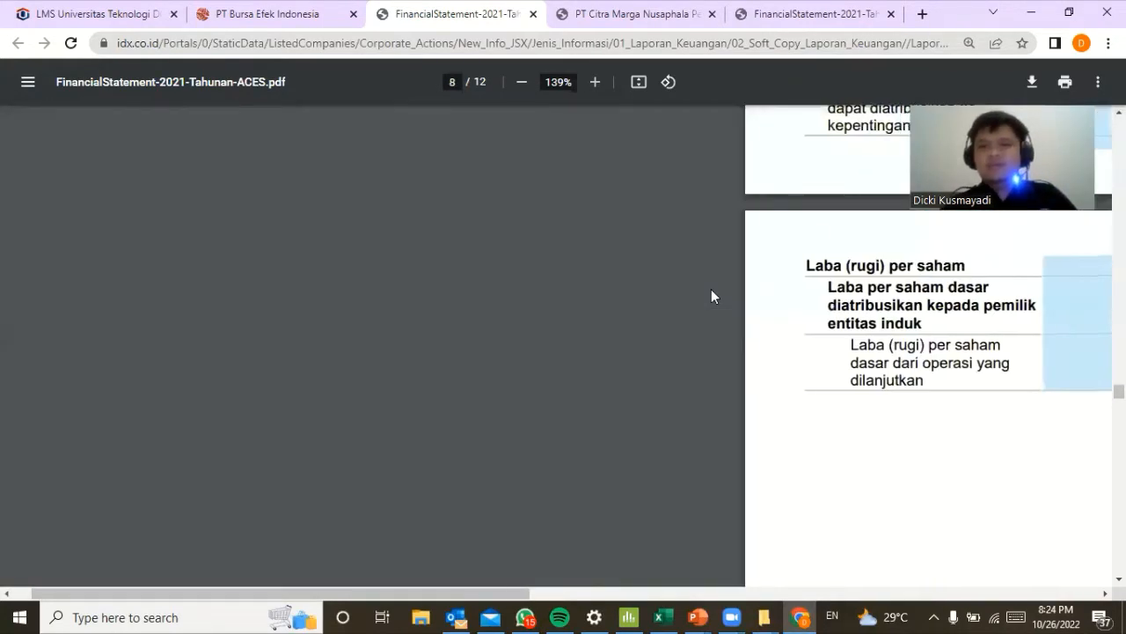
scroll(711, 295, "right", 10)
scroll(711, 296, "left", 4)
scroll(713, 296, "up", 1)
scroll(711, 296, "up", 15)
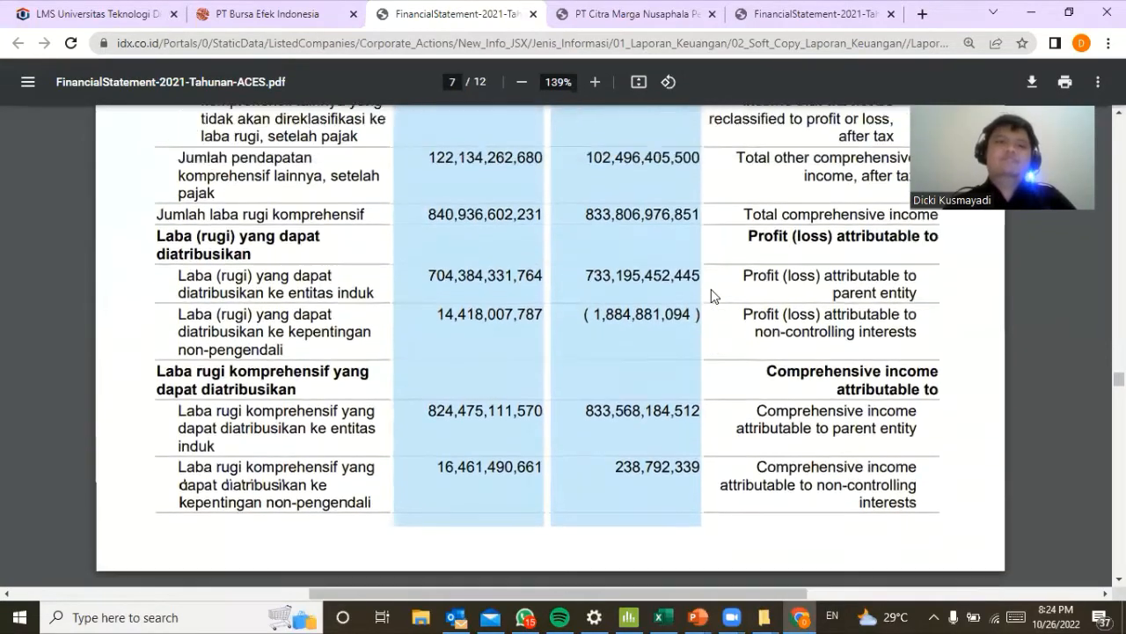
scroll(711, 296, "up", 10)
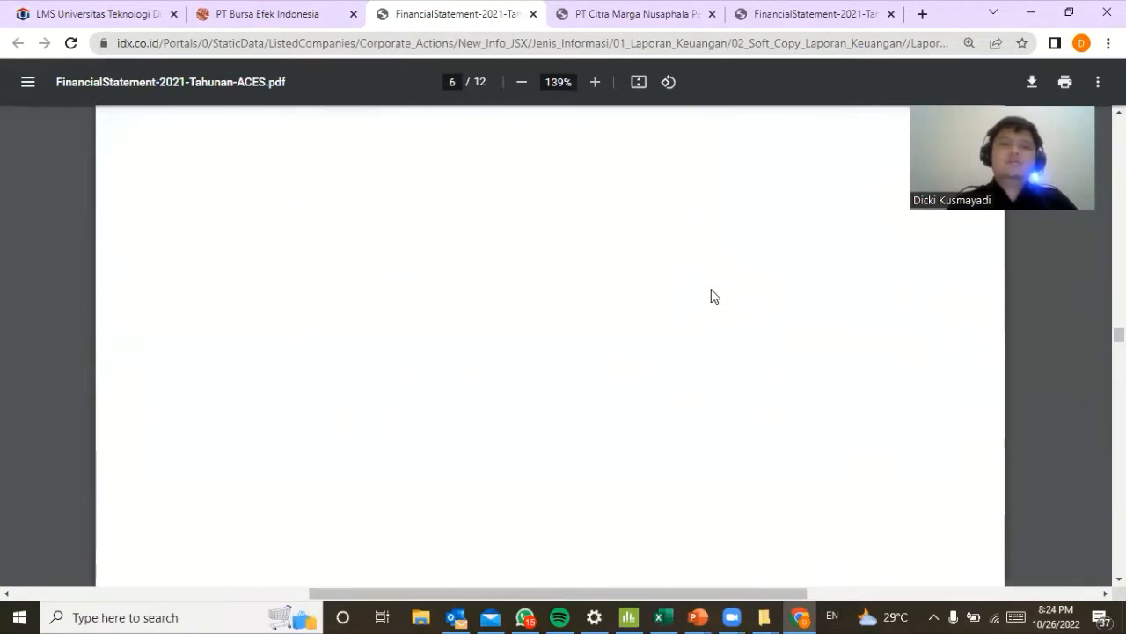
scroll(711, 296, "up", 4)
scroll(713, 296, "down", 3)
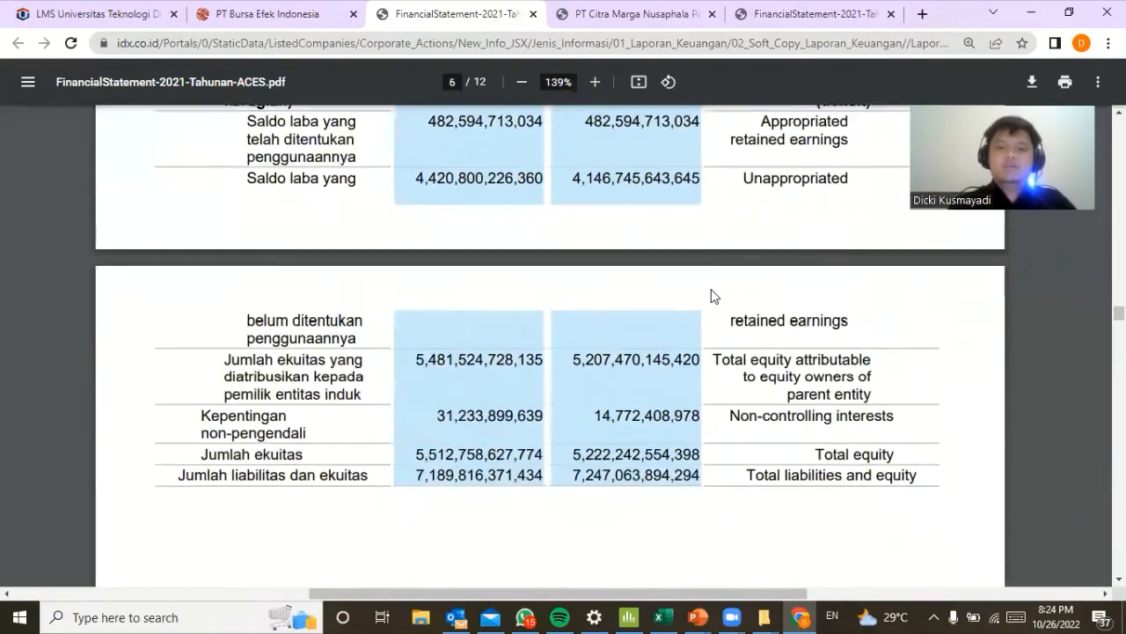
scroll(711, 296, "up", 6)
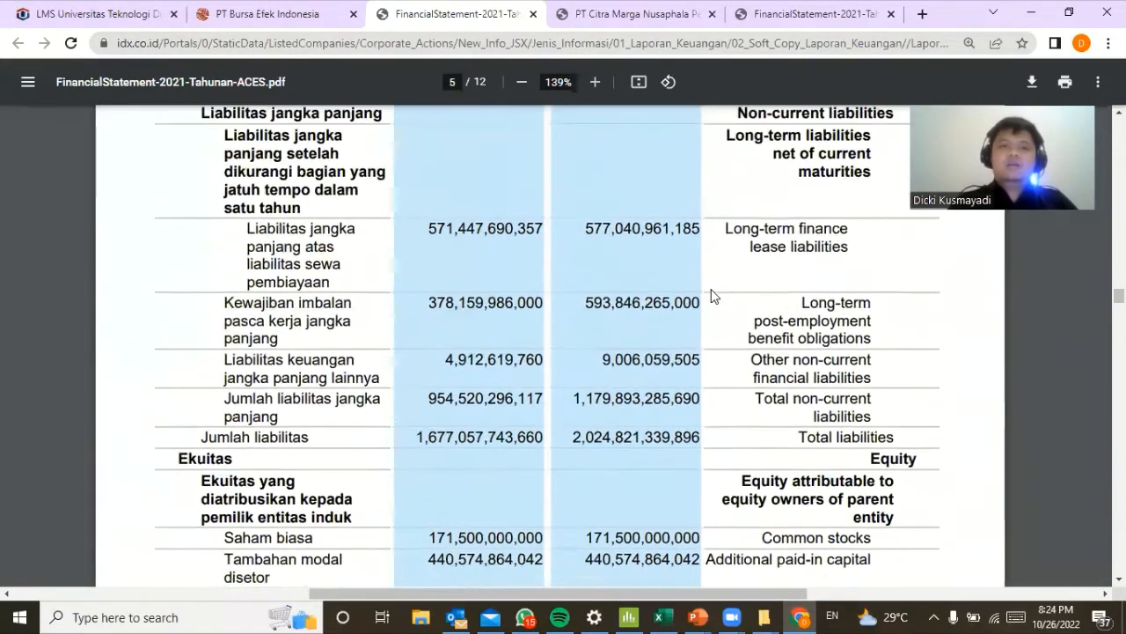
Return to the profit or loss statement on page 7 and highlight the 31 December 2021 figure for Total profit (loss).
scroll(712, 297, "down", 10)
scroll(713, 296, "down", 7)
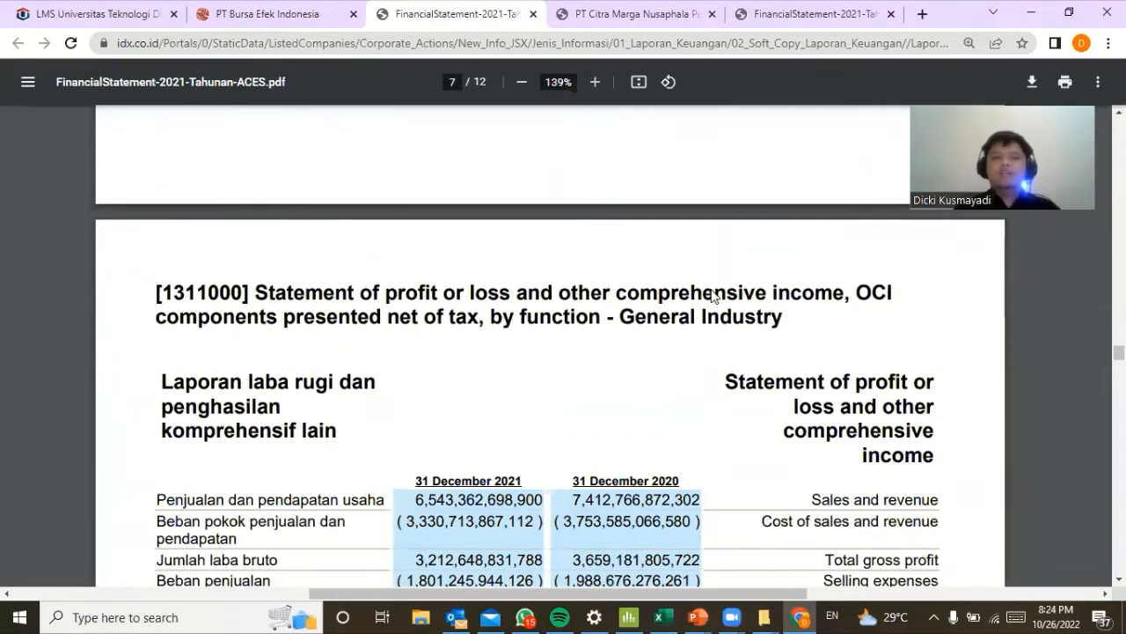
scroll(713, 297, "down", 3)
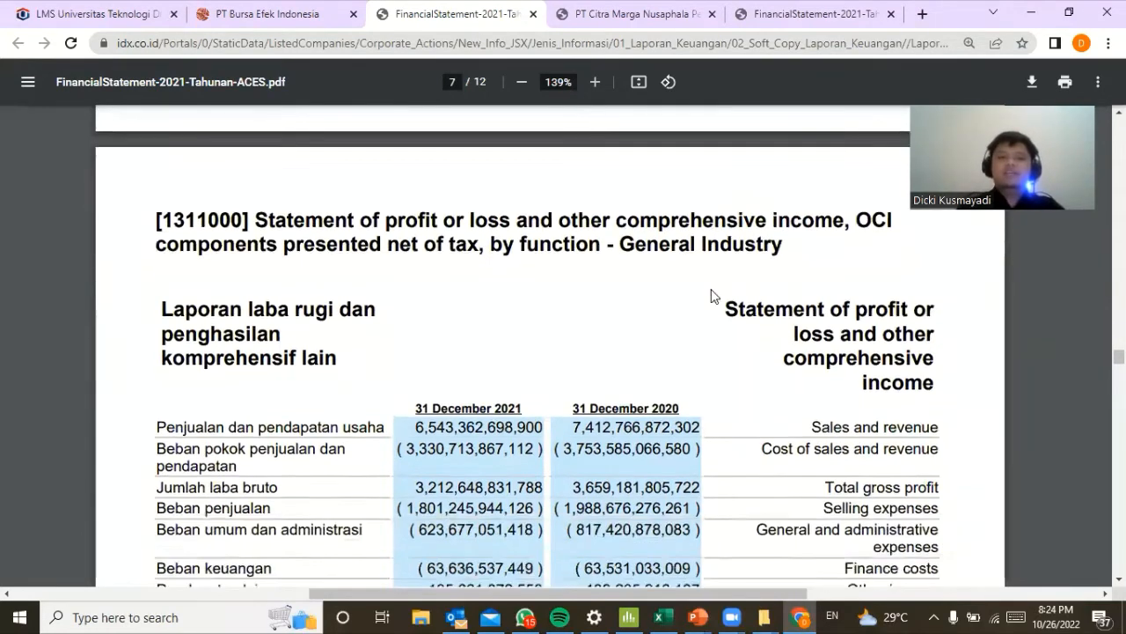
scroll(712, 296, "down", 3)
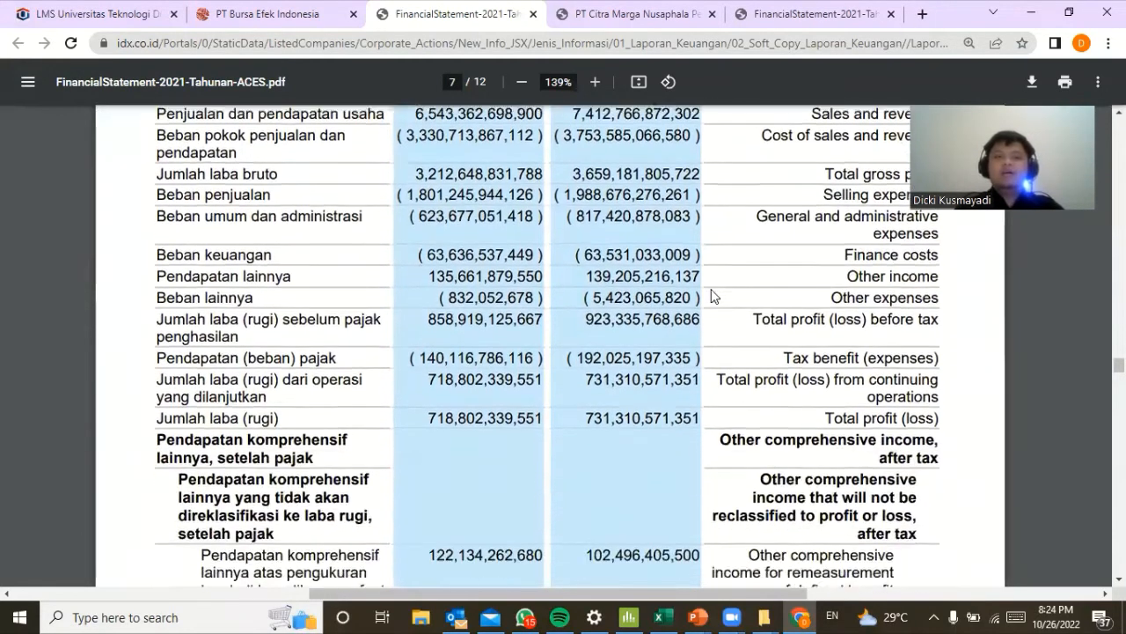
left_click_drag(427, 309, 534, 314)
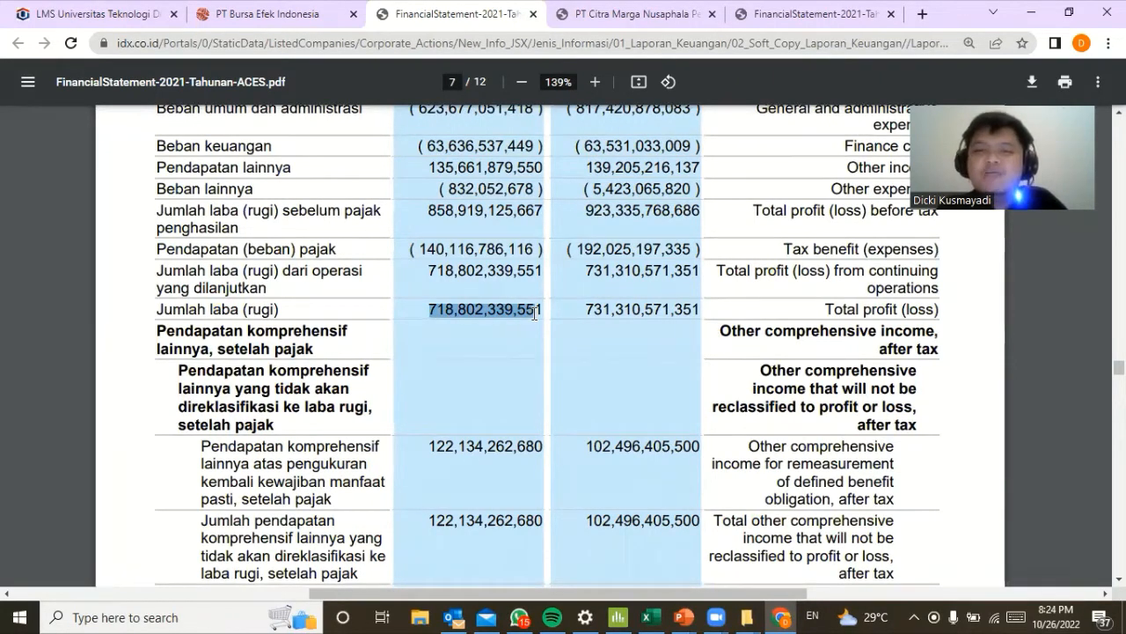
Go back to the current-year statement of changes in equity on page 9 and examine its columns from common stocks to unappropriated retained earnings.
scroll(534, 313, "down", 10)
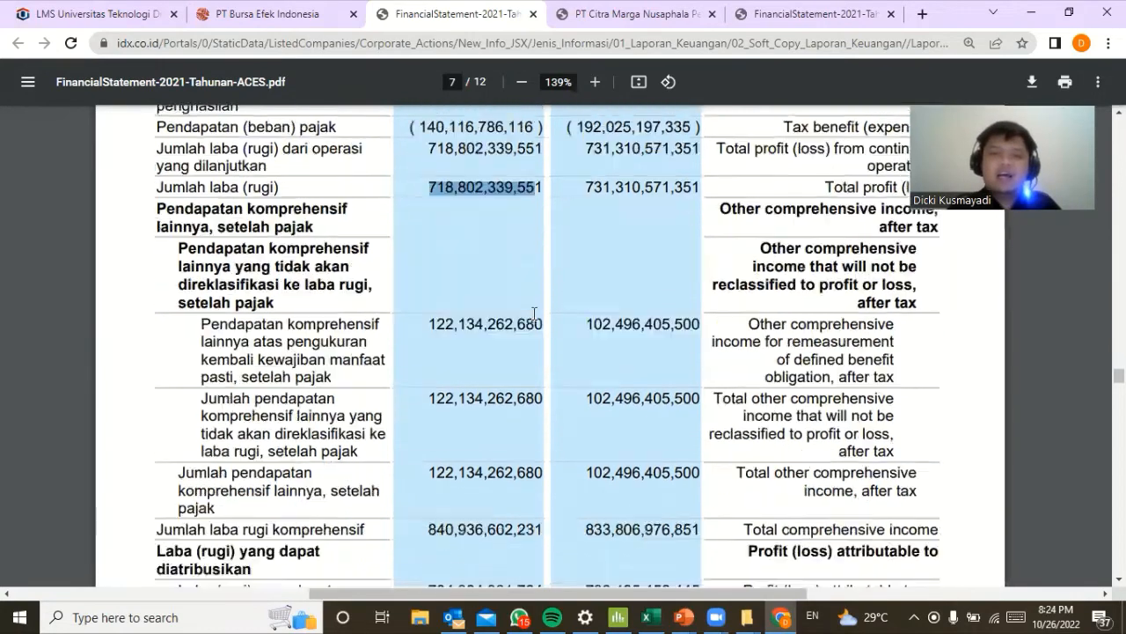
scroll(535, 313, "down", 8)
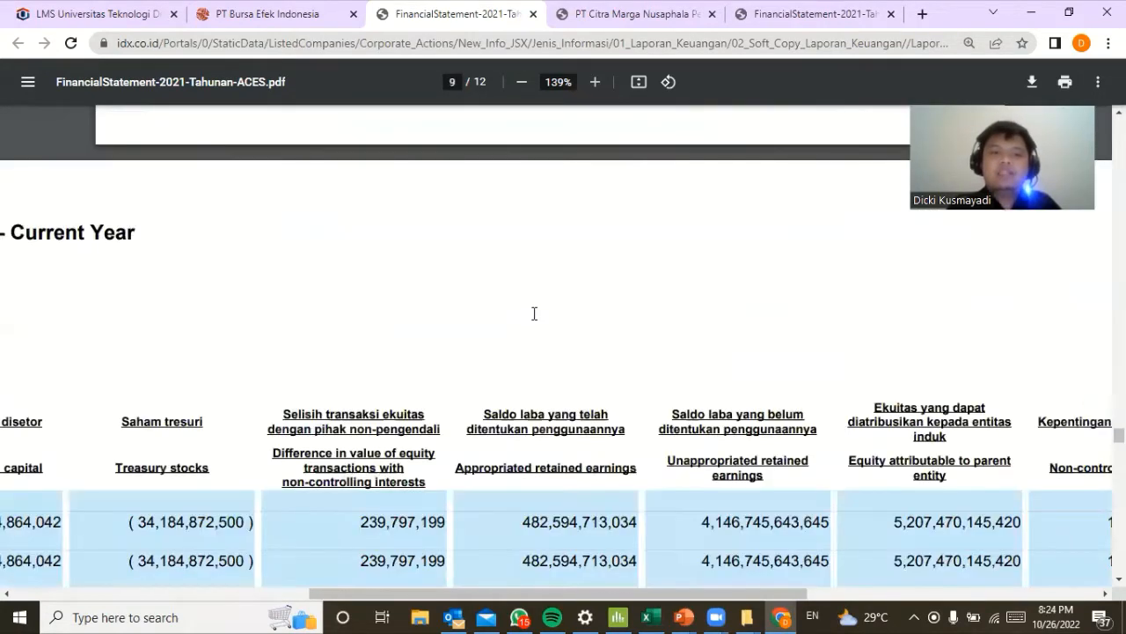
scroll(433, 352, "left", 5)
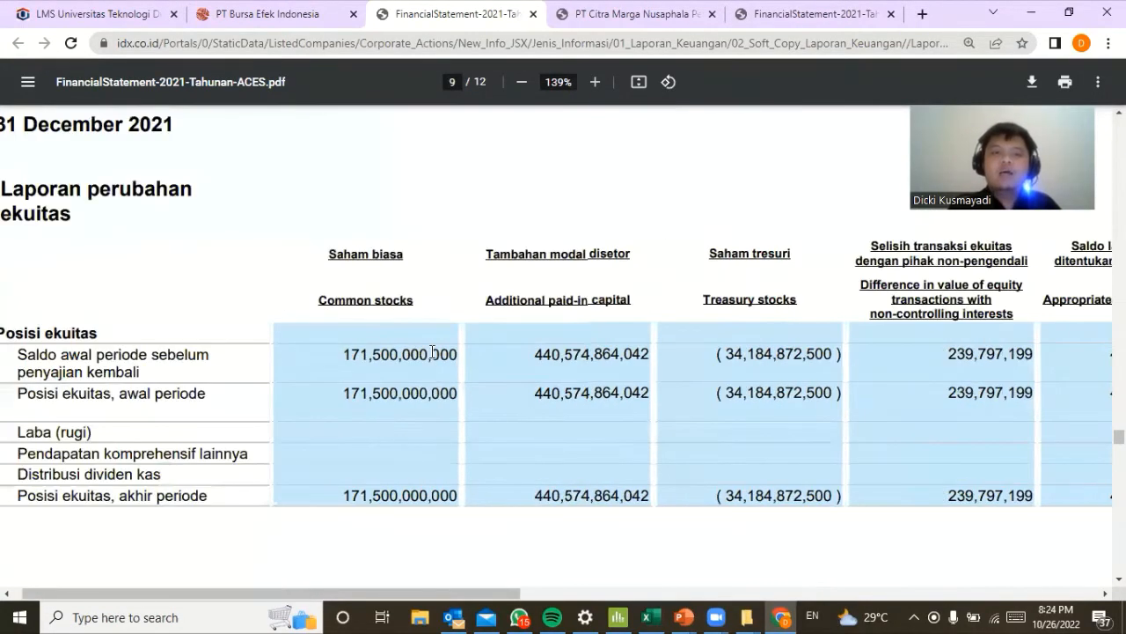
scroll(433, 352, "left", 3)
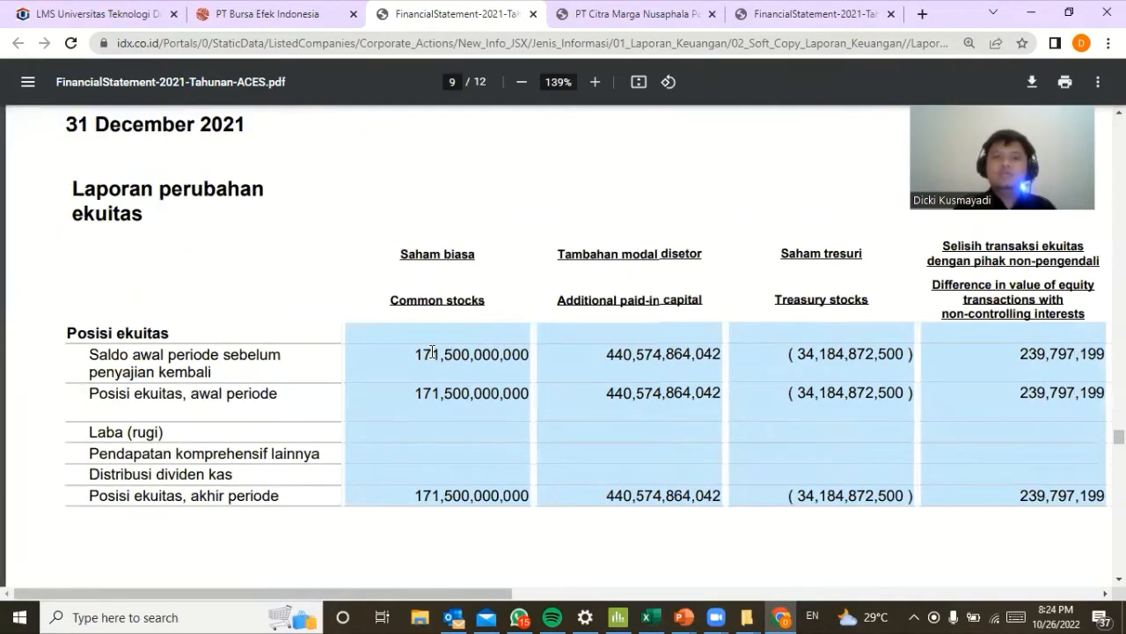
scroll(433, 352, "right", 10)
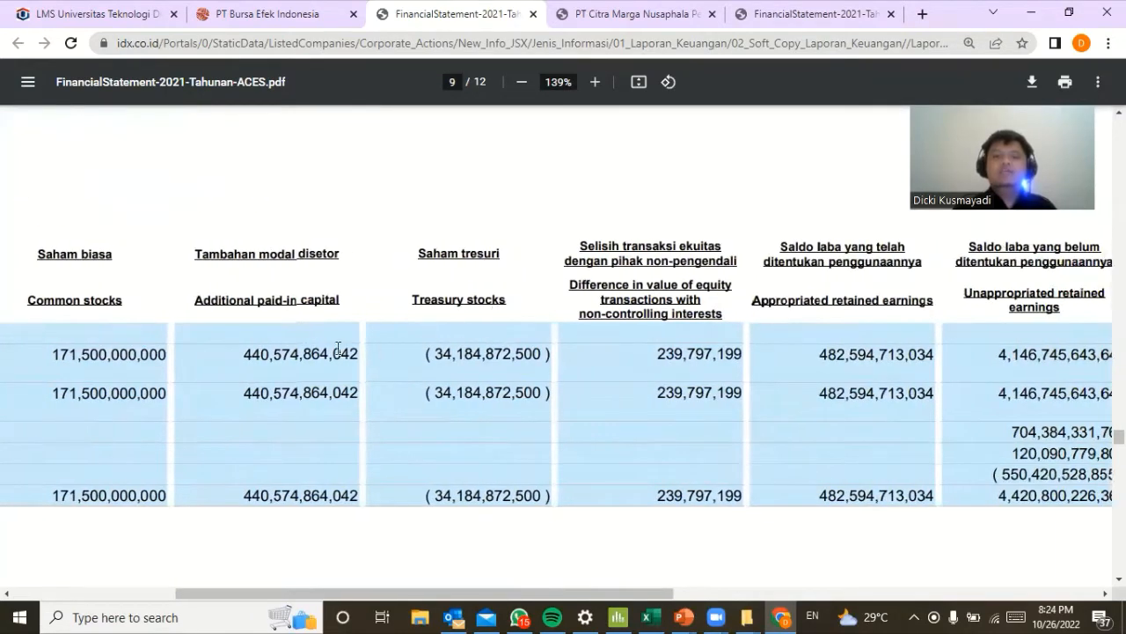
scroll(337, 348, "left", 10)
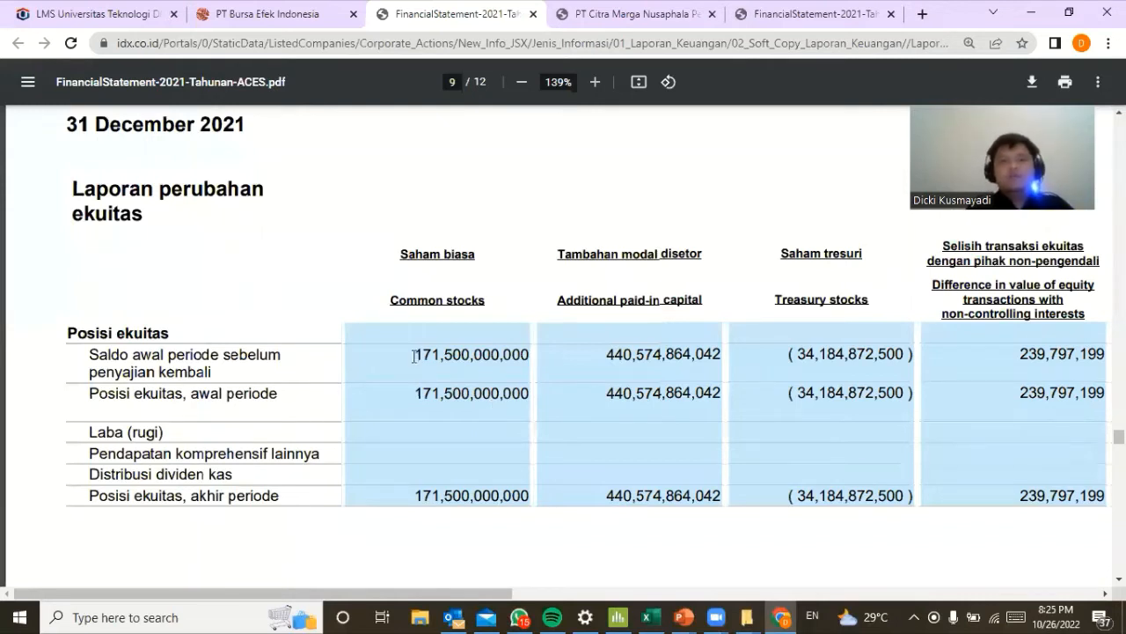
Highlight the common stocks opening balance before restatement and the common stocks balance at the end of the period.
left_click_drag(410, 350, 438, 356)
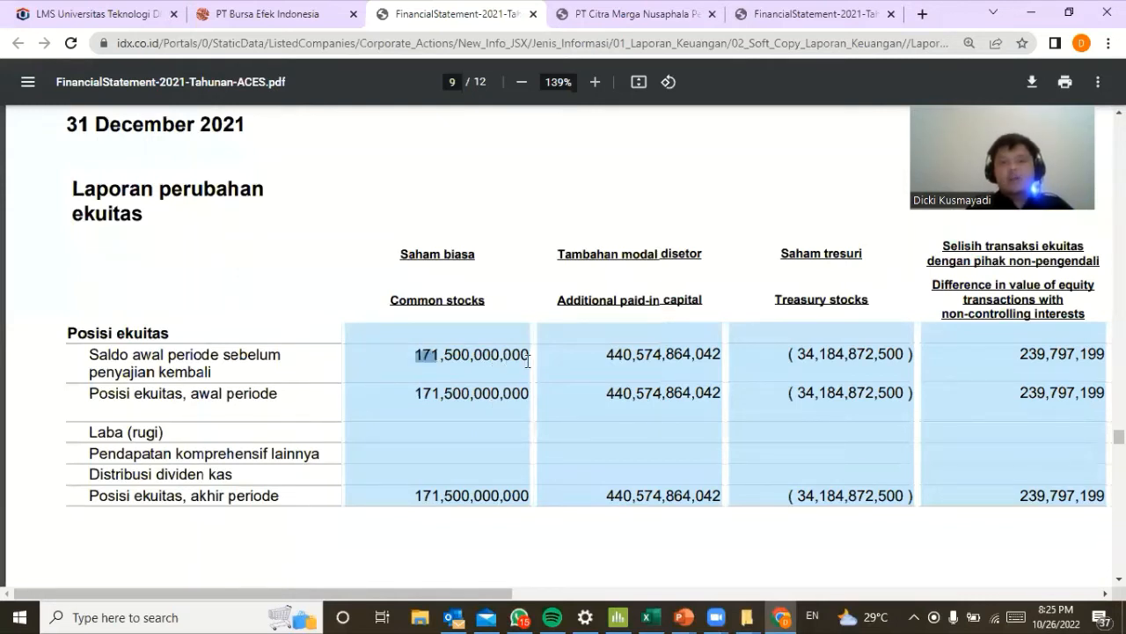
left_click_drag(535, 360, 530, 357)
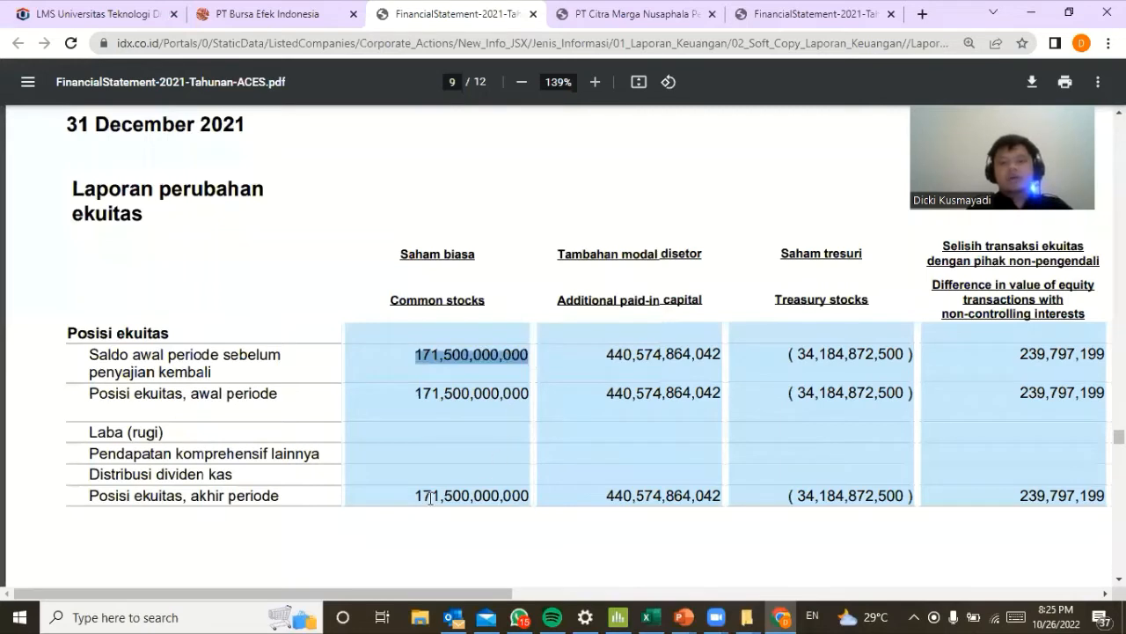
left_click_drag(414, 492, 525, 495)
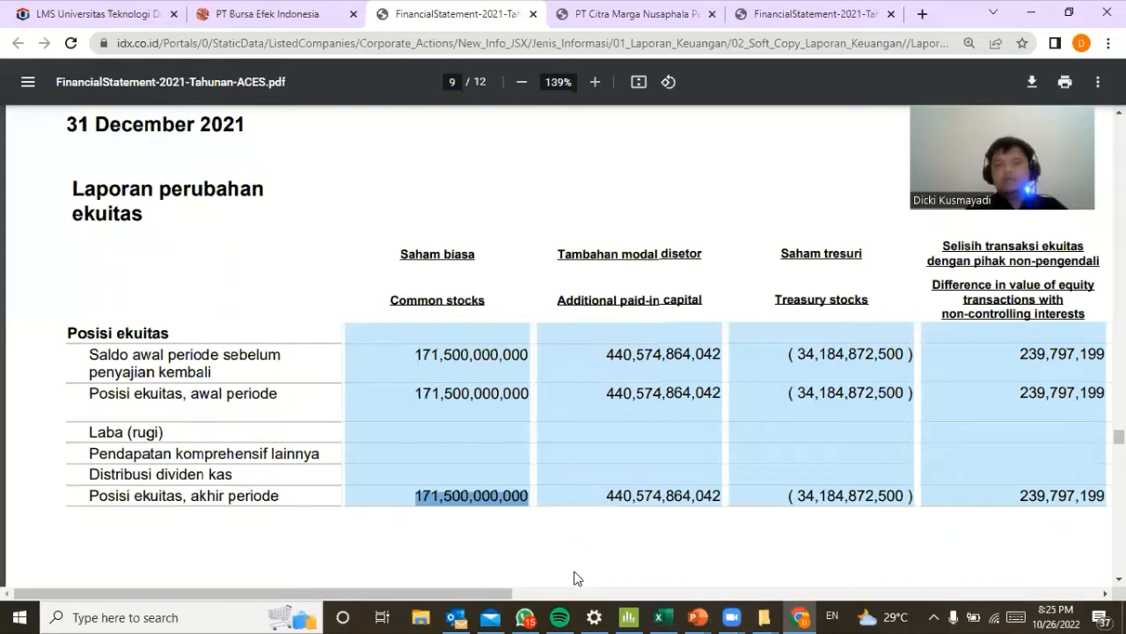
Look over the prior-year statement of changes in equity on page 10 and find the statement of cash flows on page 11.
scroll(557, 466, "down", 2)
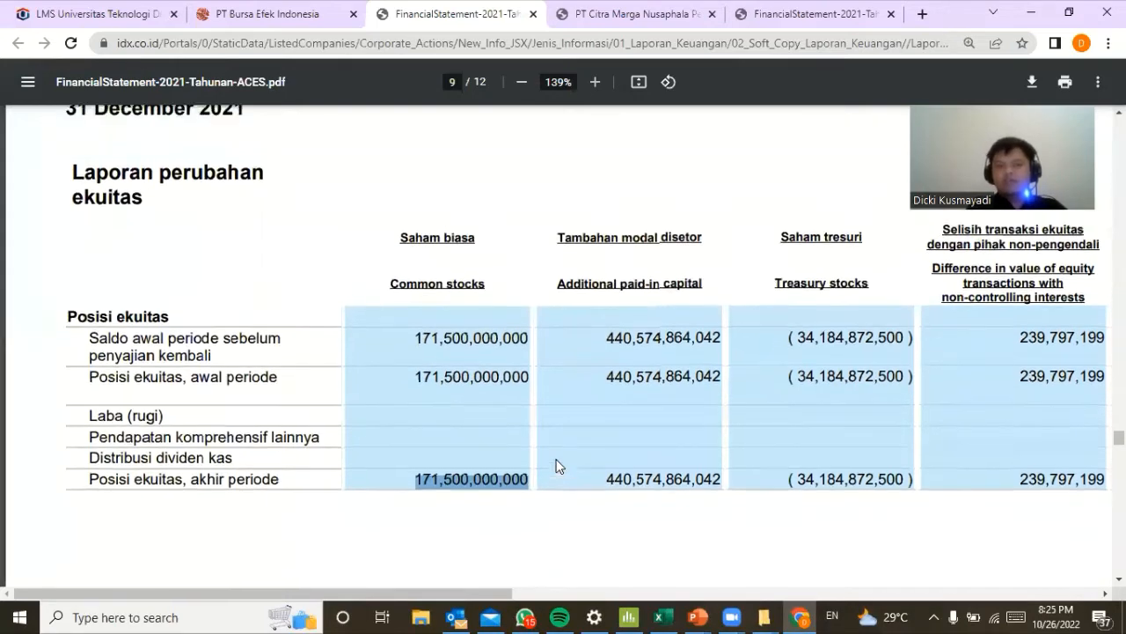
scroll(557, 467, "down", 10)
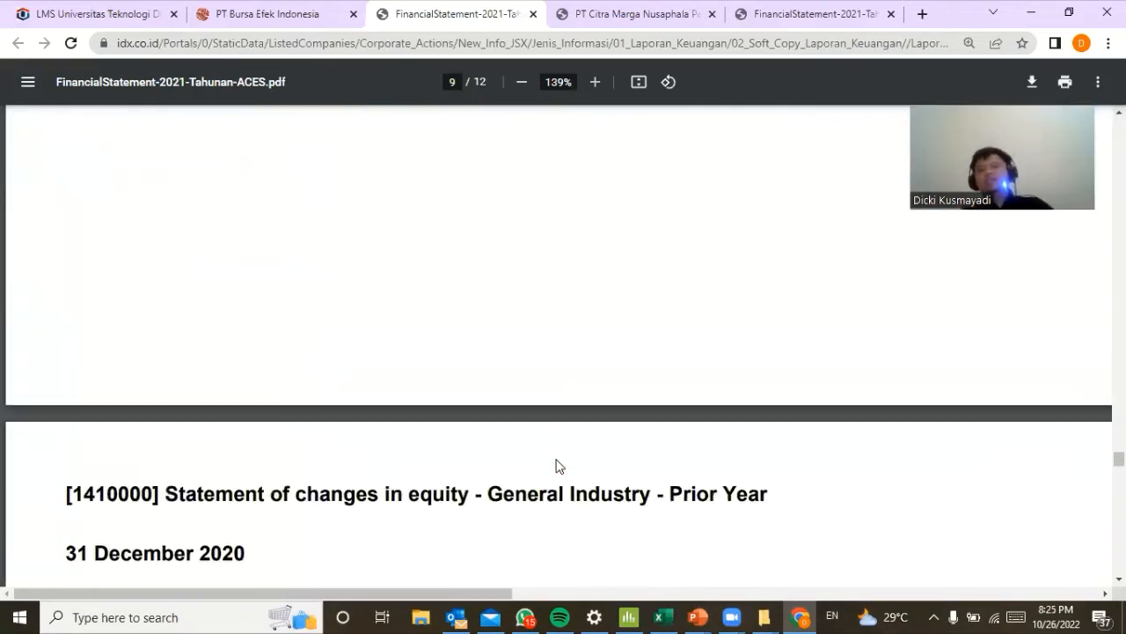
scroll(556, 466, "down", 3)
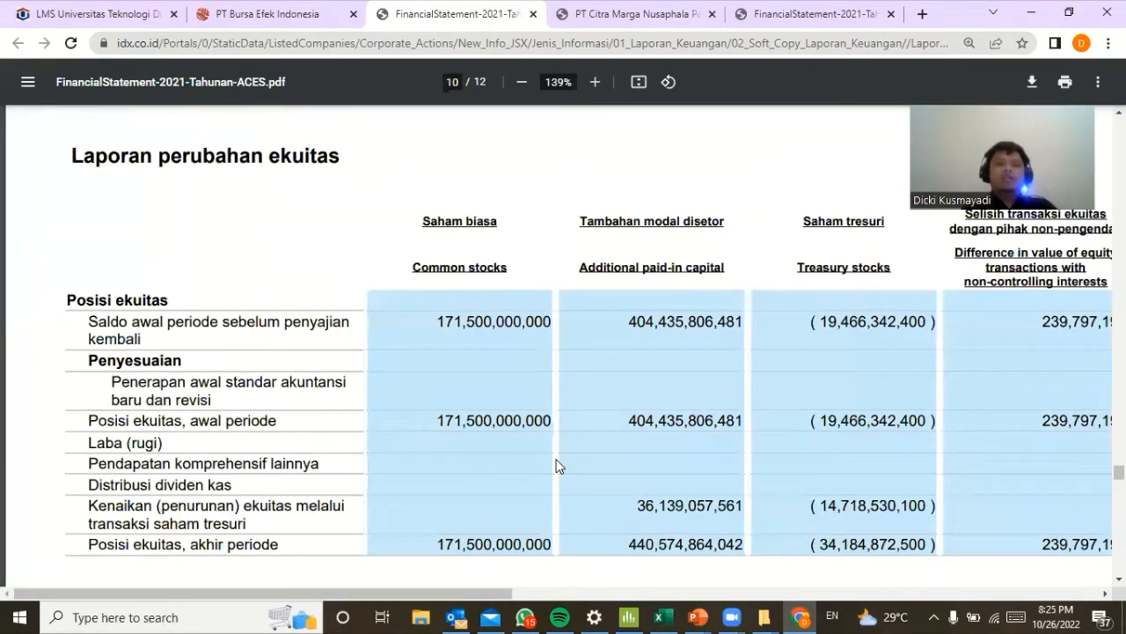
scroll(556, 467, "down", 5)
scroll(556, 464, "right", 5)
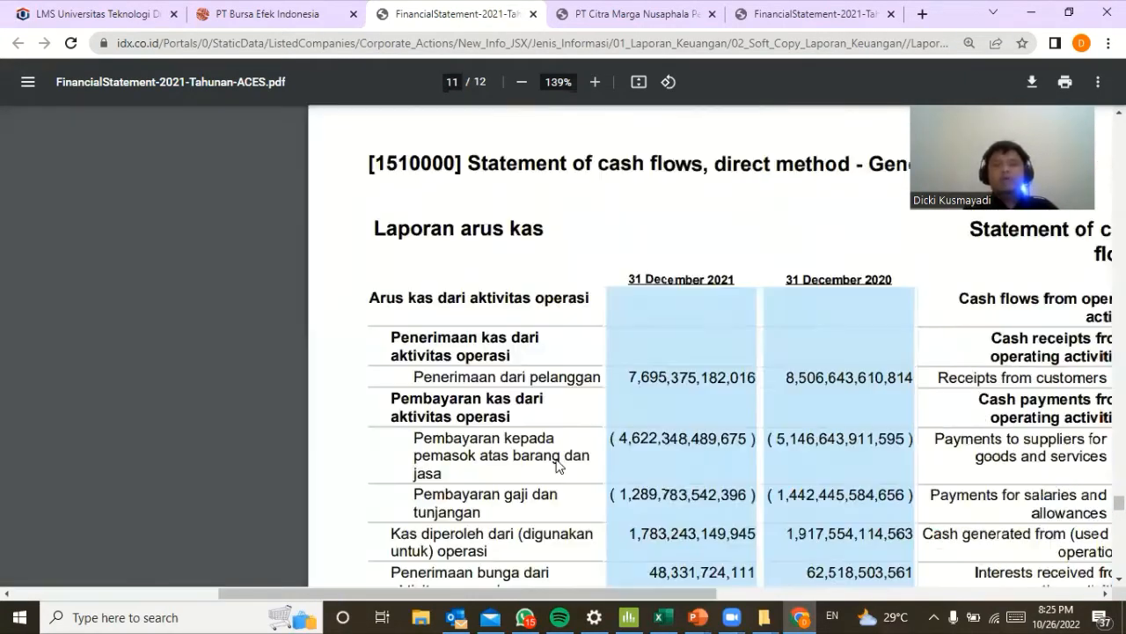
scroll(556, 467, "right", 2)
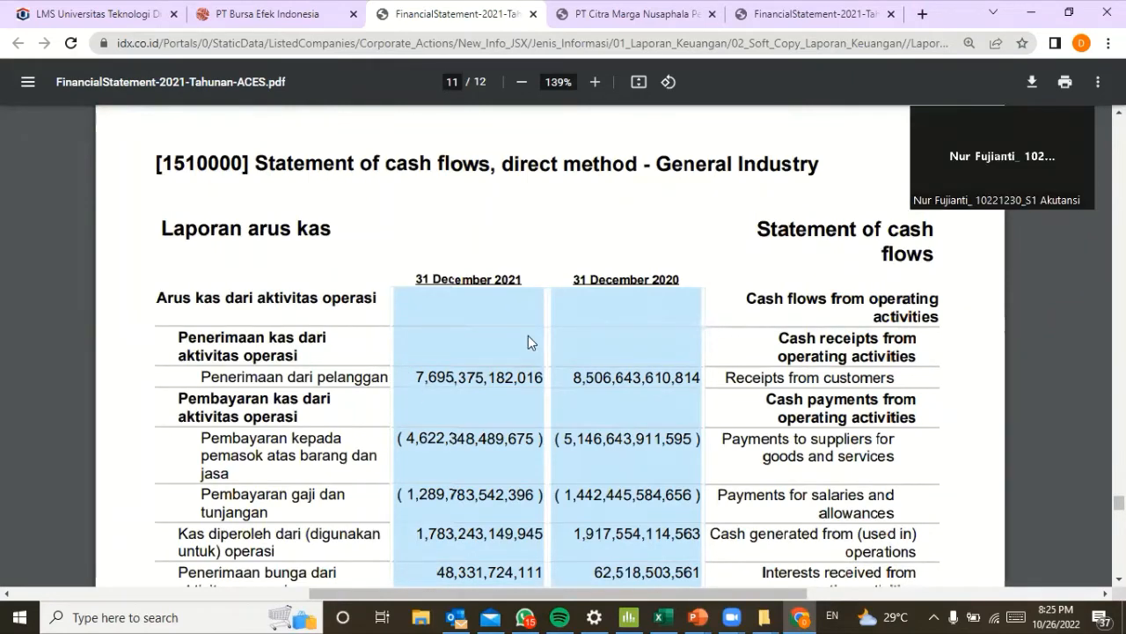
scroll(528, 340, "down", 1)
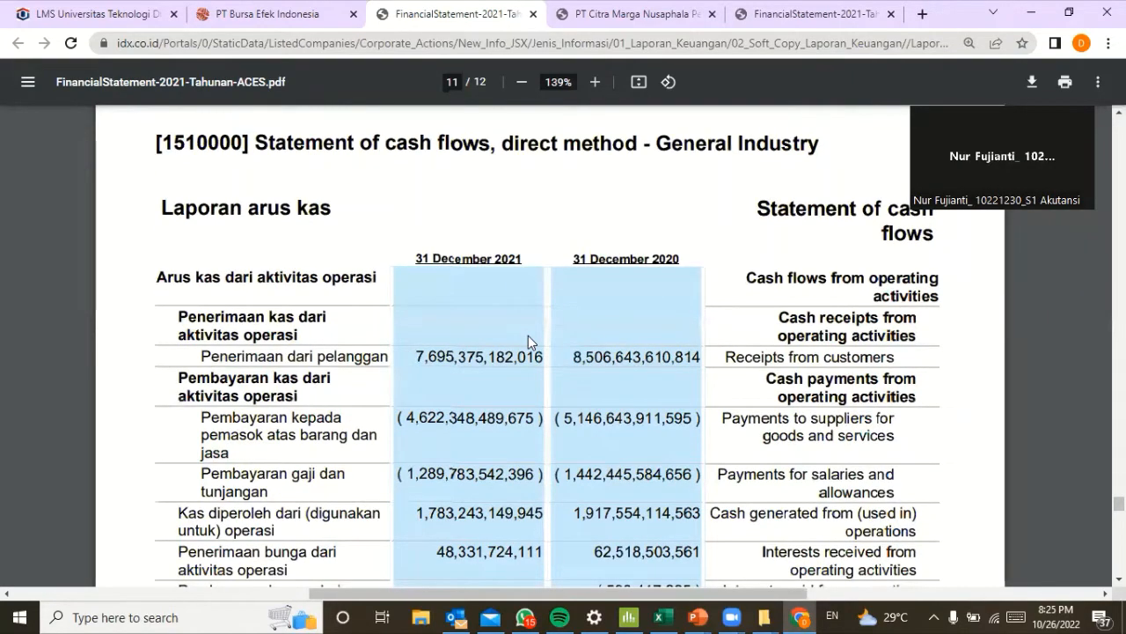
scroll(528, 341, "down", 1)
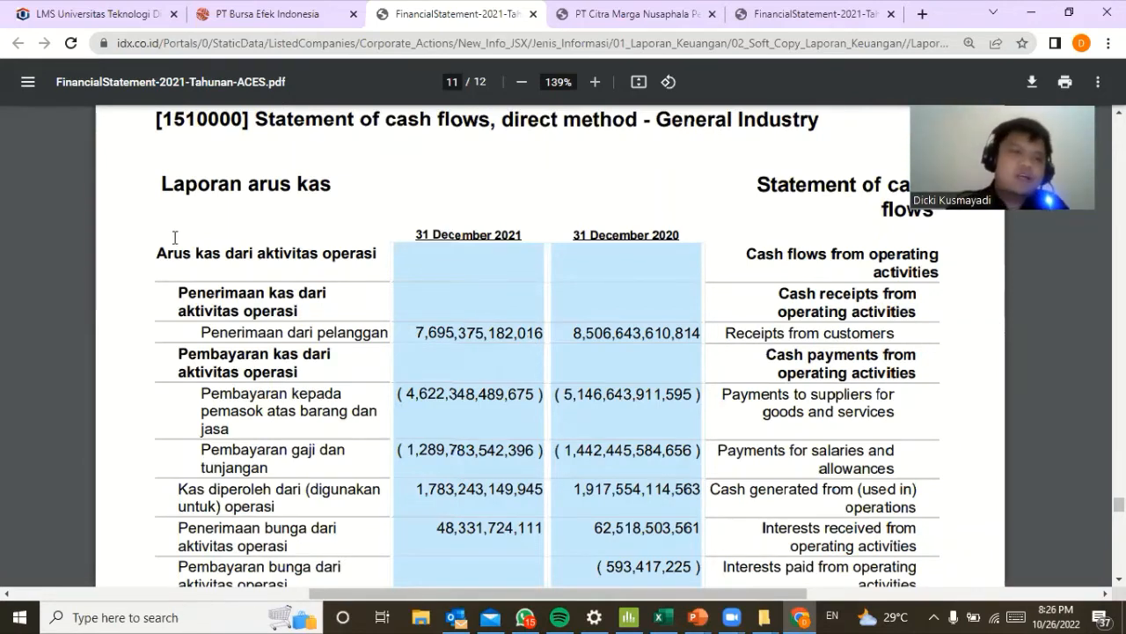
Highlight the operating cash flow heading, the receipts from customers label, and the rows for payments to suppliers and for salaries and allowances.
left_click_drag(157, 250, 459, 261)
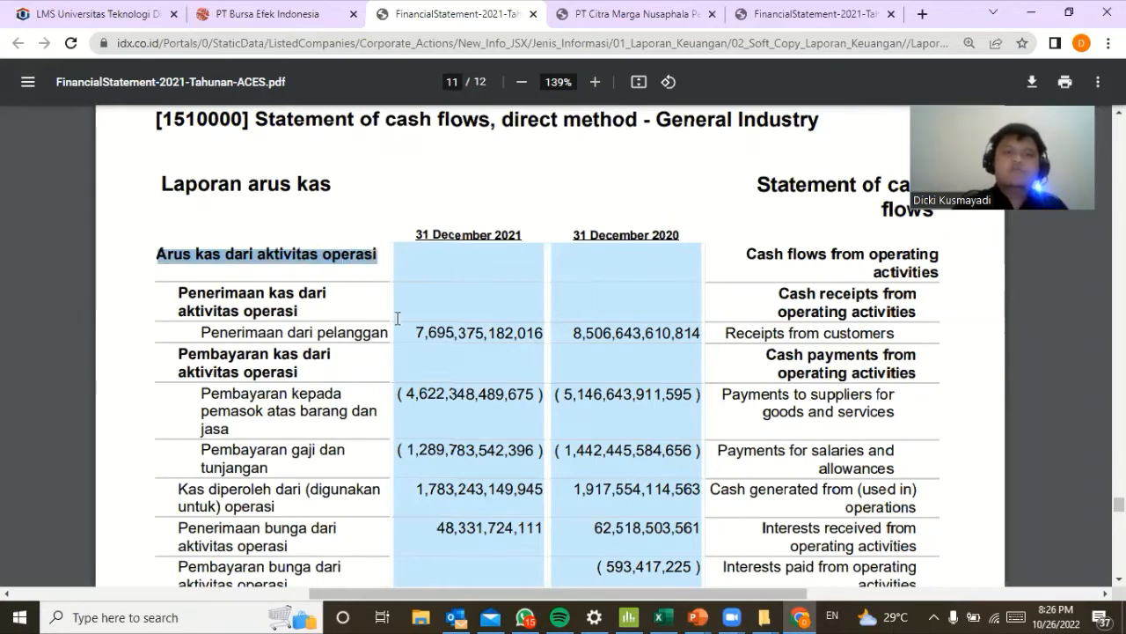
scroll(364, 342, "down", 2)
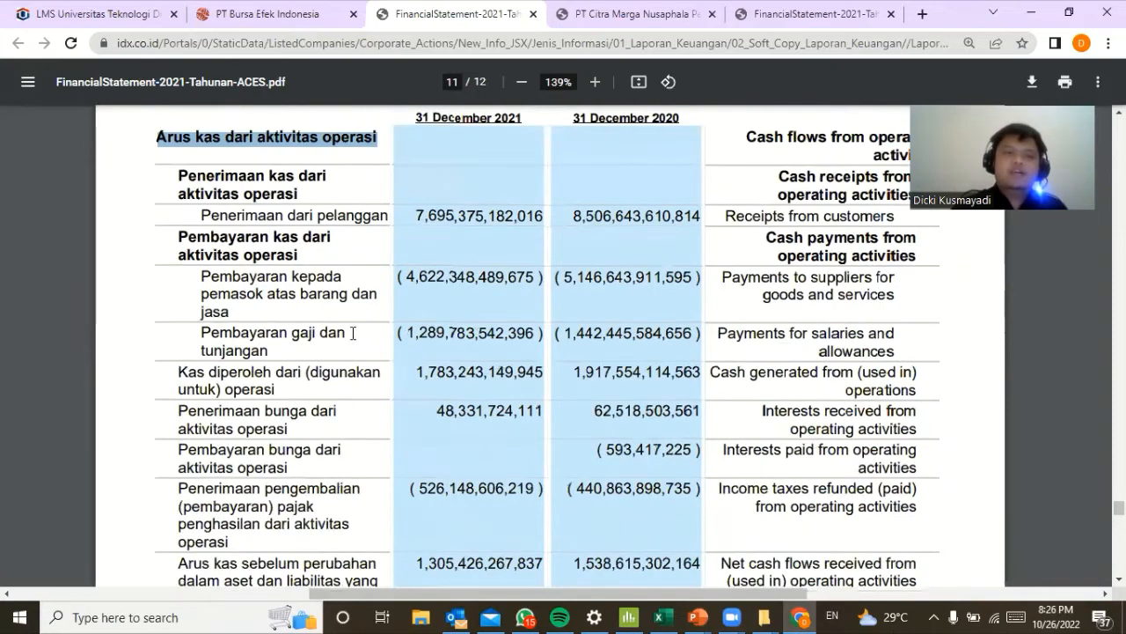
scroll(205, 191, "down", 1)
left_click_drag(201, 191, 382, 171)
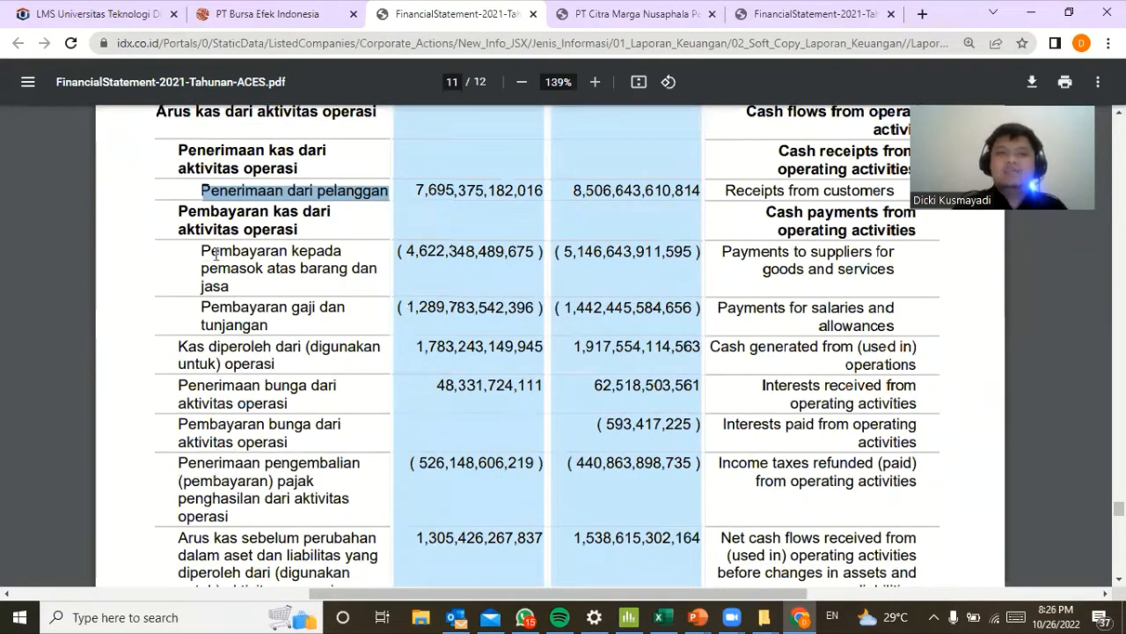
left_click_drag(203, 252, 287, 330)
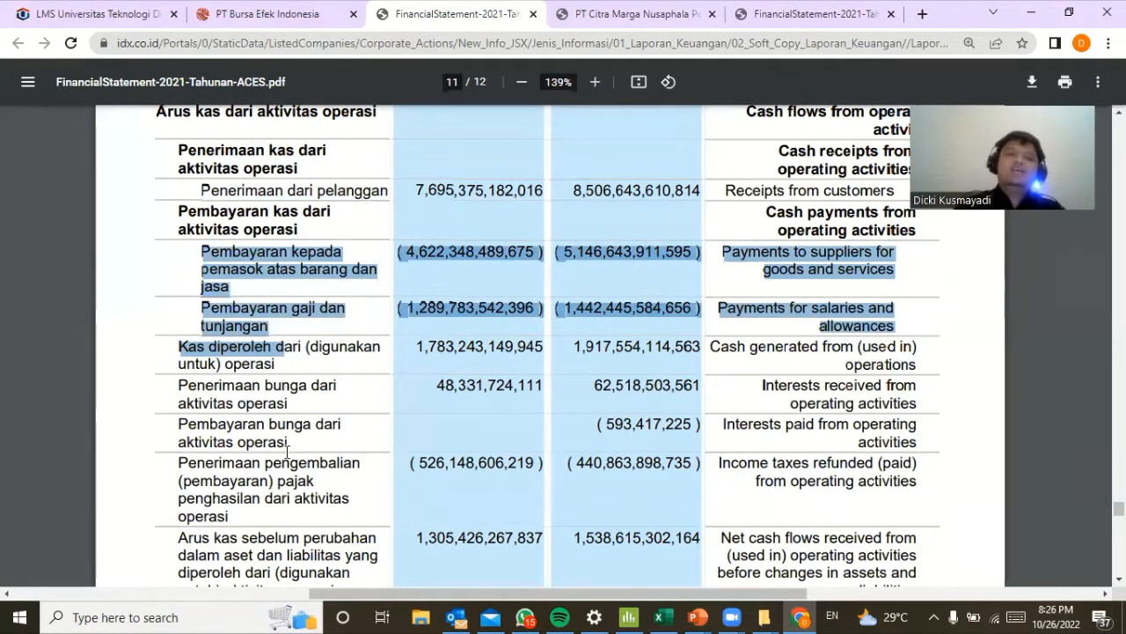
Highlight the investing activities labels in turn, from payments for investment properties through total net cash flows from investing activities.
scroll(308, 396, "down", 4)
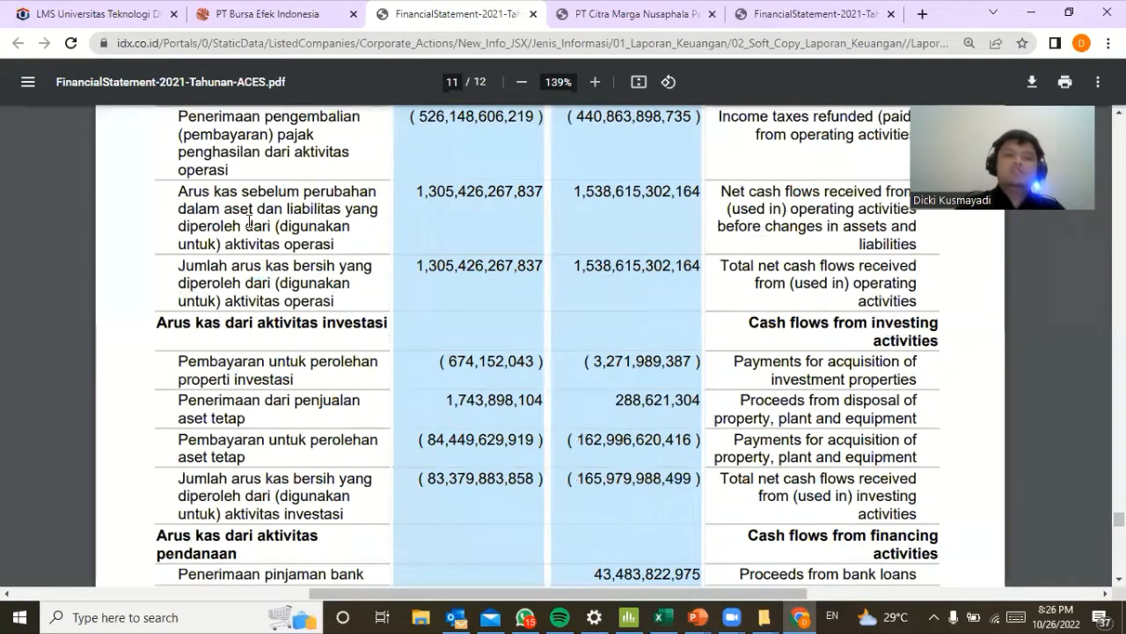
scroll(181, 251, "down", 1)
left_click_drag(179, 254, 255, 278)
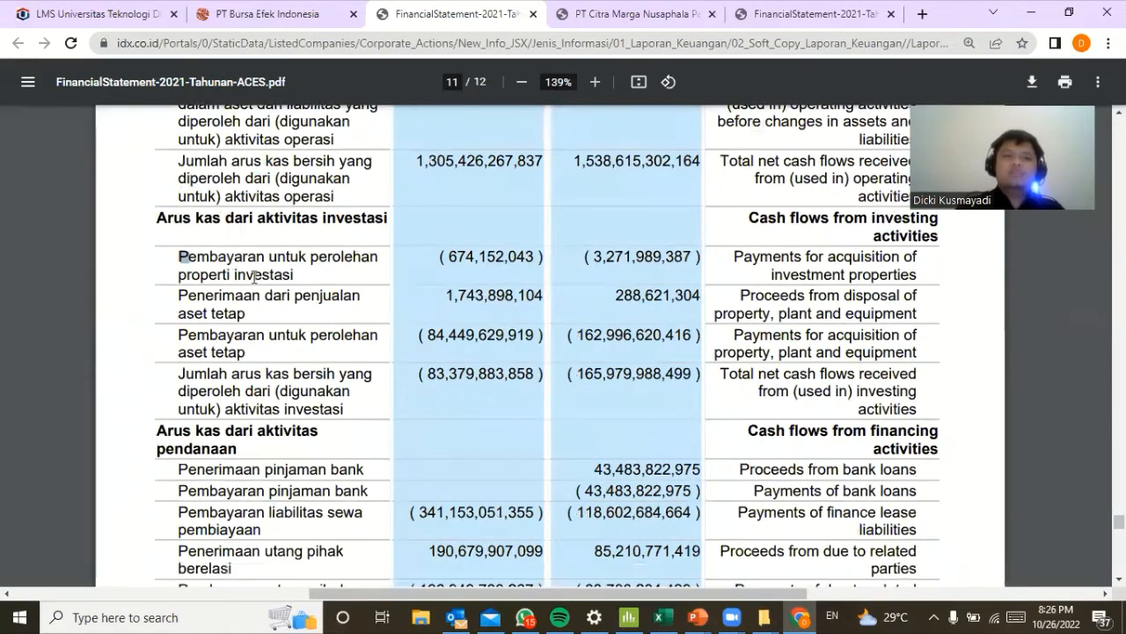
left_click_drag(182, 303, 259, 316)
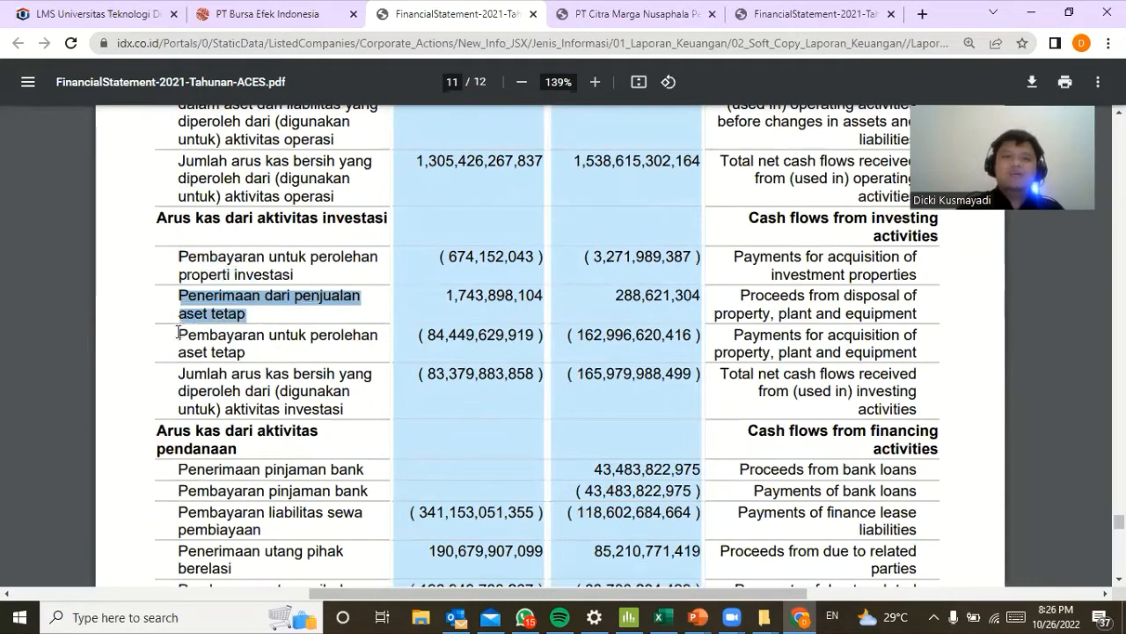
left_click_drag(242, 348, 178, 334)
left_click_drag(180, 373, 345, 409)
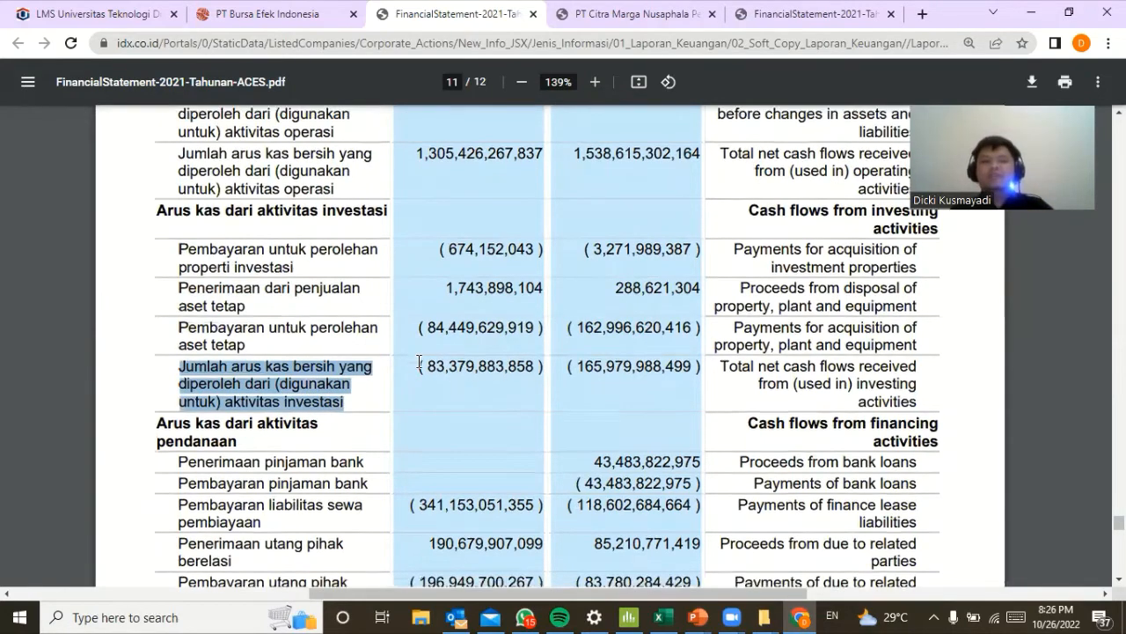
Look over the financing activities section of the ACES statement of cash flows across pages 11 and 12.
scroll(326, 298, "down", 2)
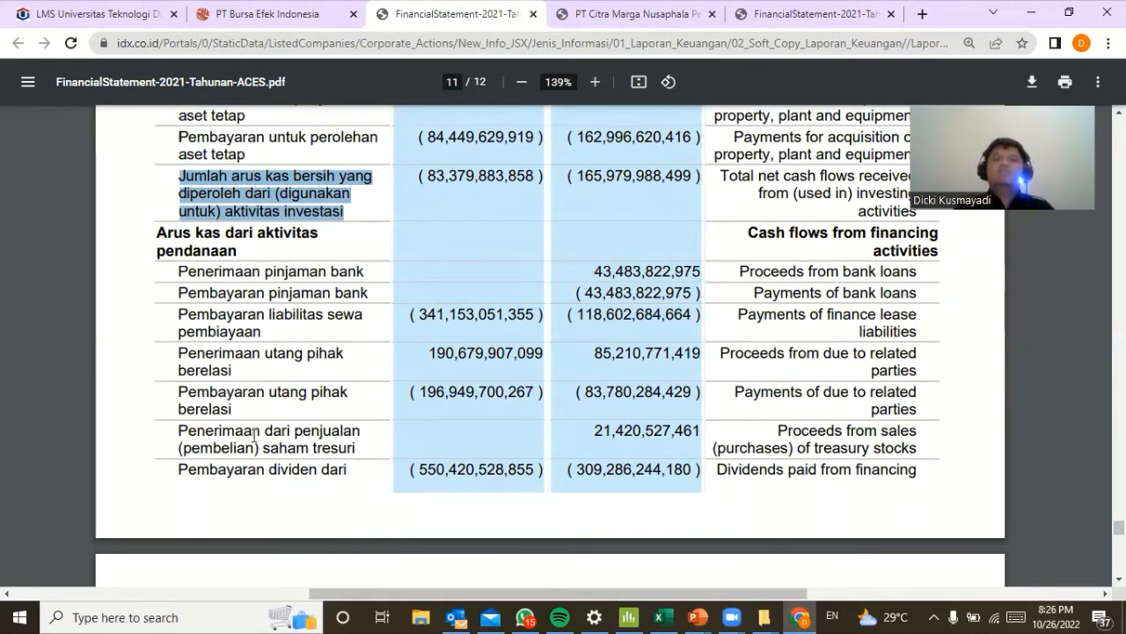
scroll(315, 326, "down", 1)
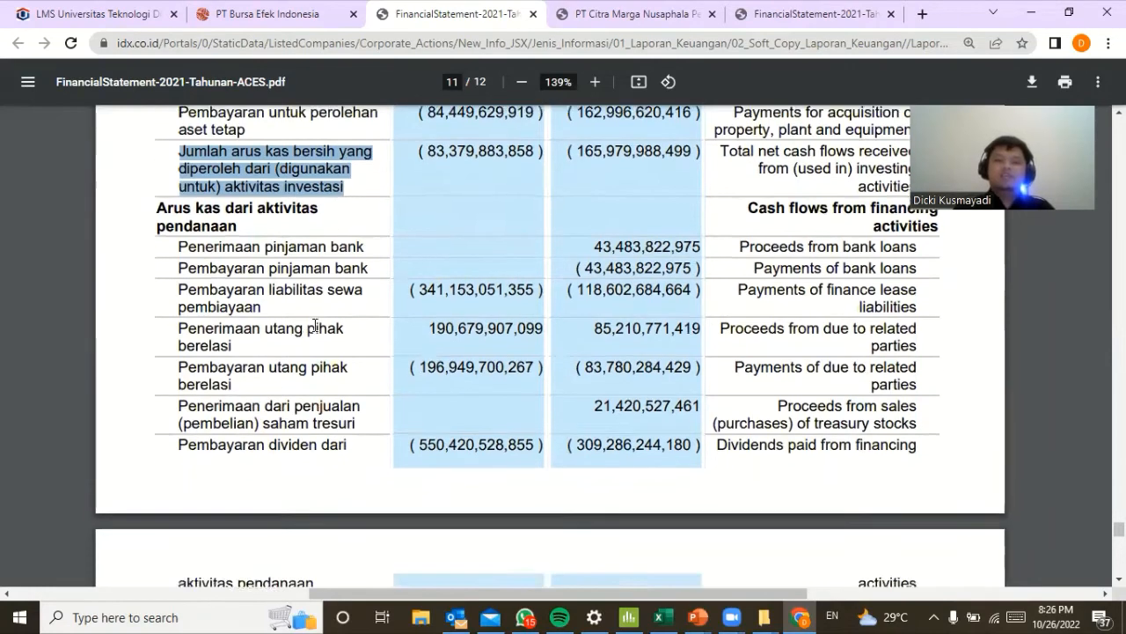
scroll(314, 326, "down", 10)
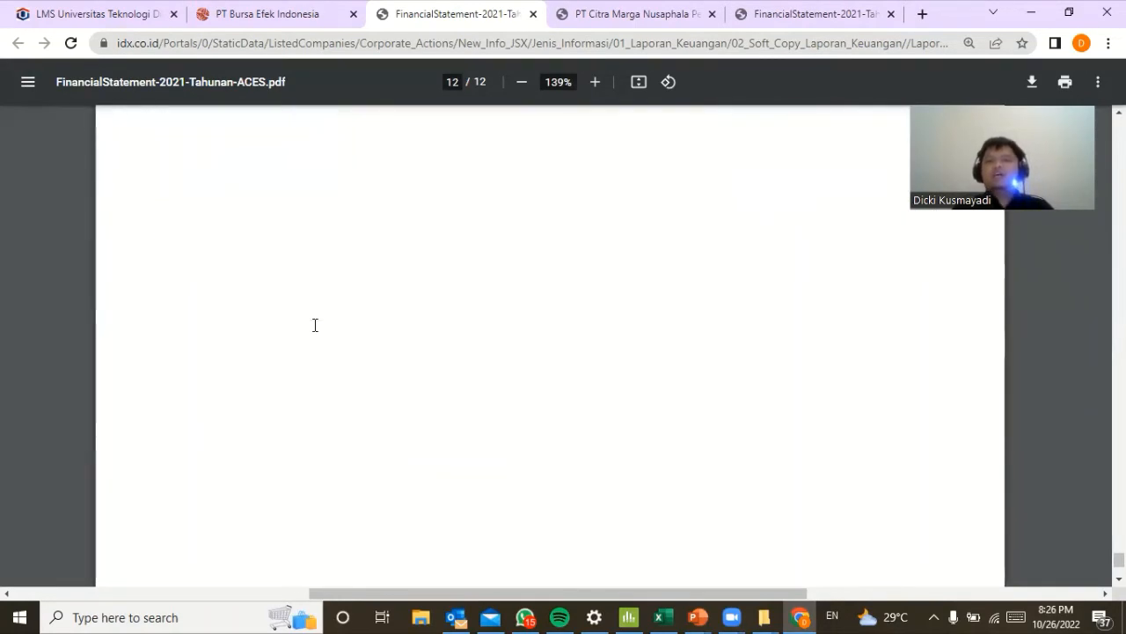
scroll(315, 326, "down", 1)
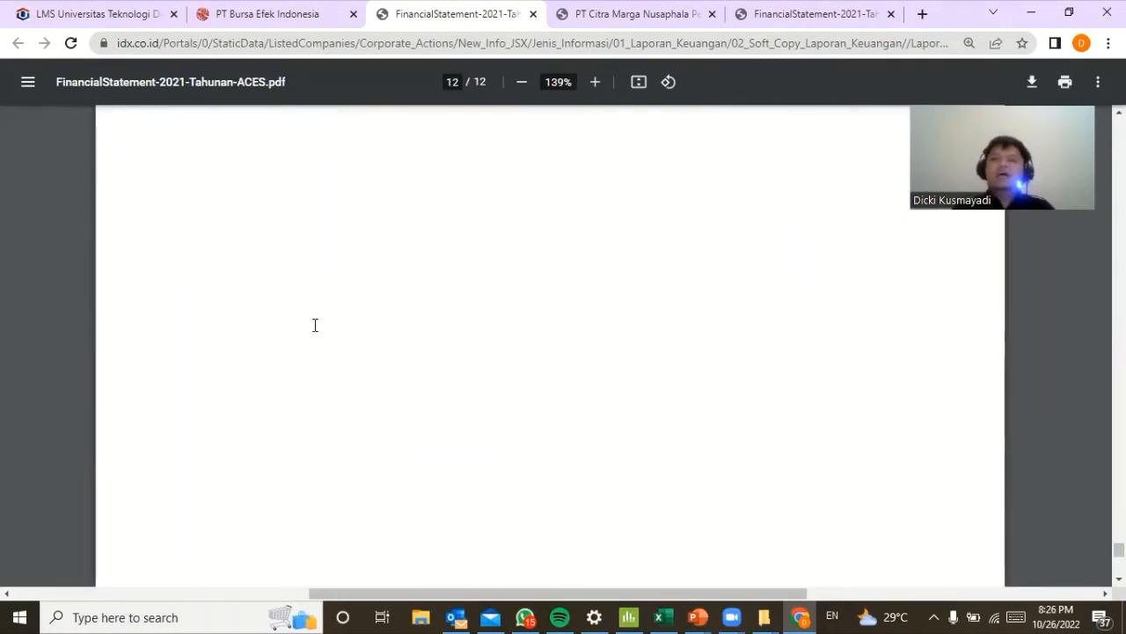
scroll(314, 323, "up", 10)
scroll(440, 136, "up", 2)
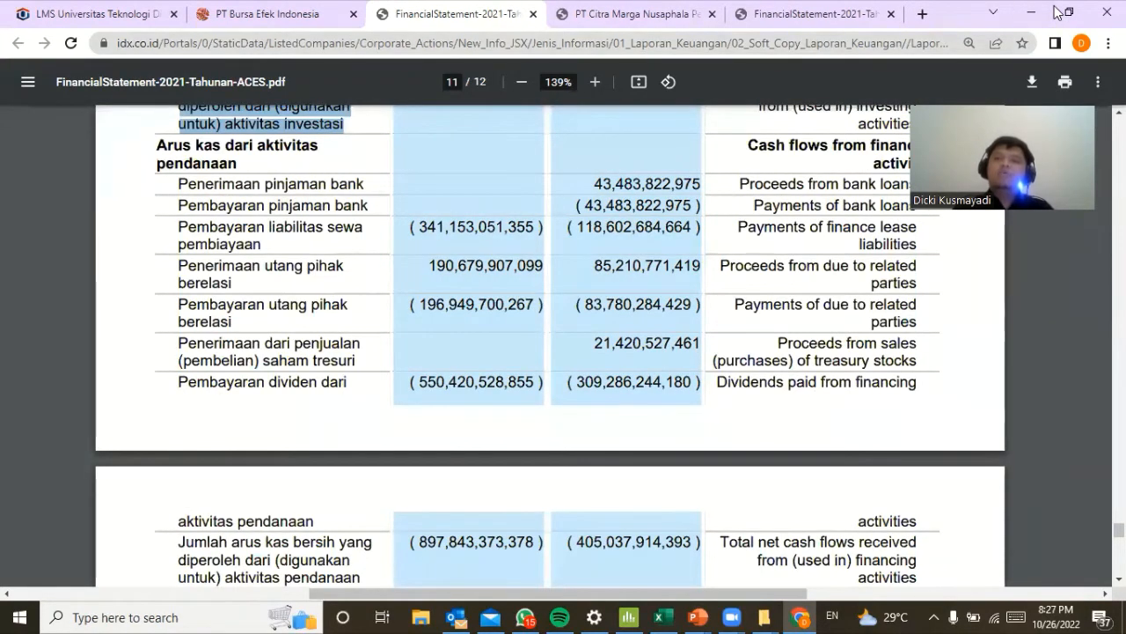
Switch to the PT Citra Marga Nusaphala Persada report and highlight the "Catatan atas Laporan Keuangan Konsolidasian" heading on page 143.
key("ctrl+Tab")
scroll(555, 300, "up", 4)
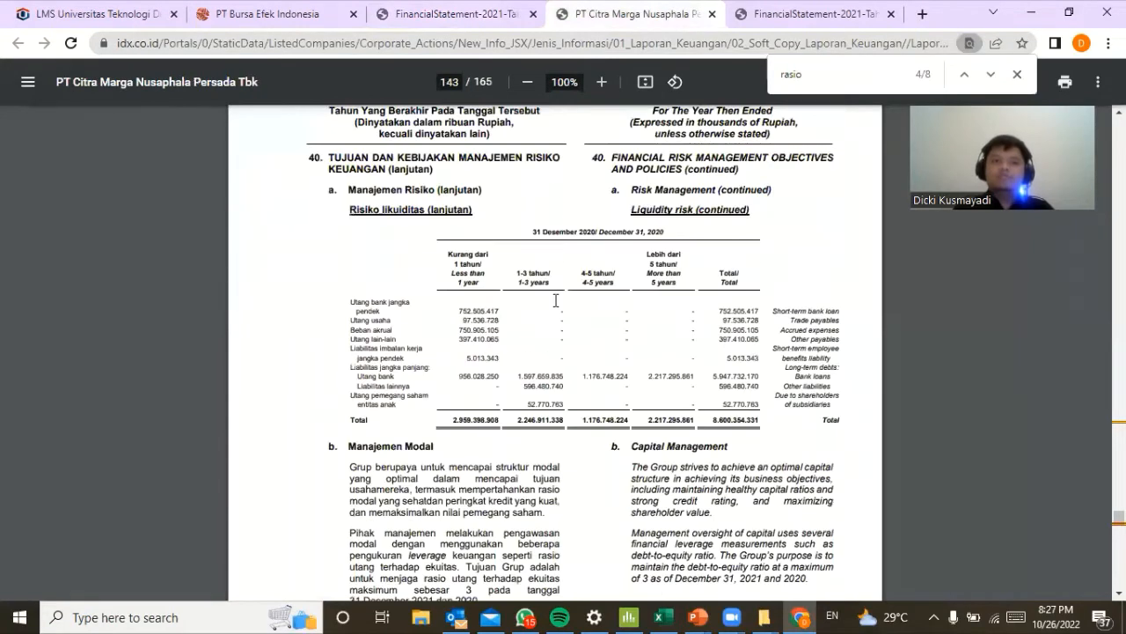
scroll(555, 300, "up", 1)
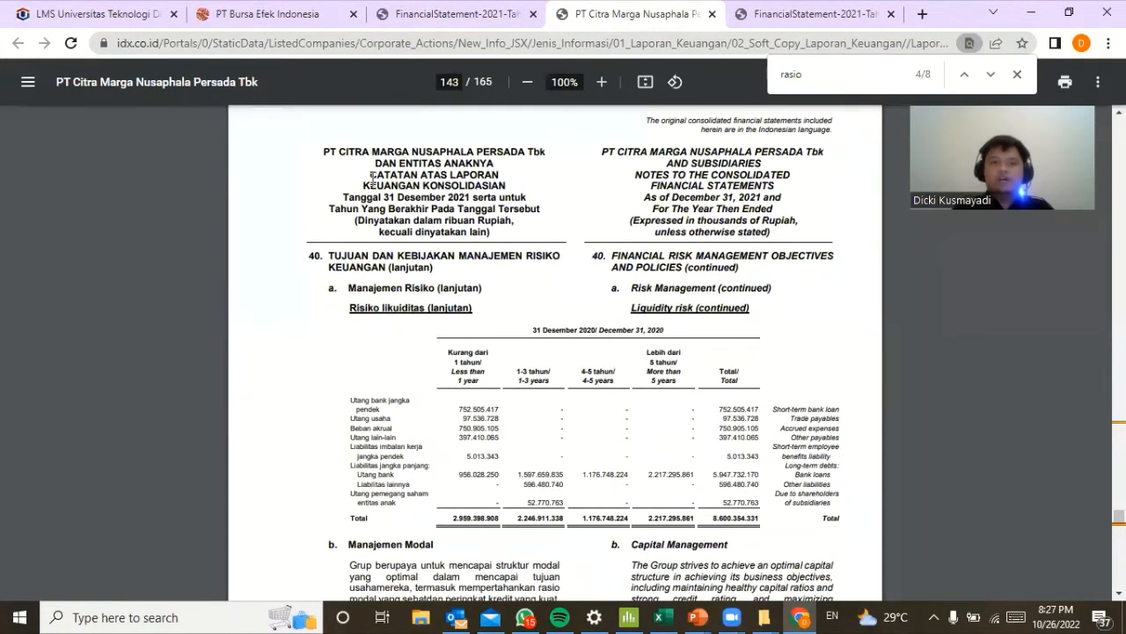
right_click(482, 176)
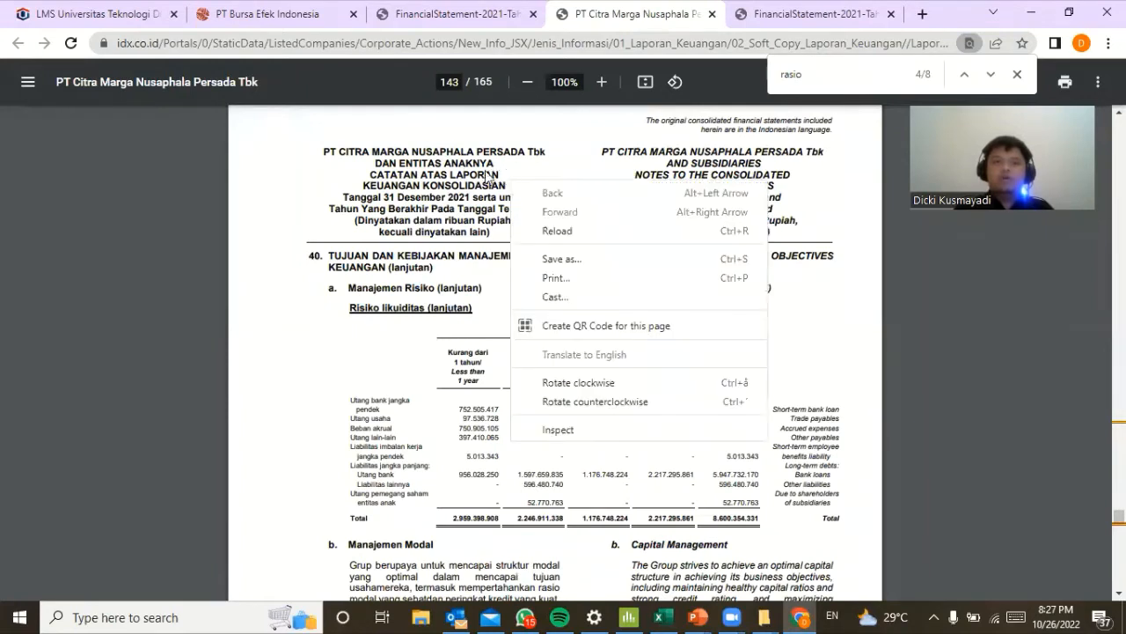
left_click(370, 175)
left_click_drag(371, 174, 507, 183)
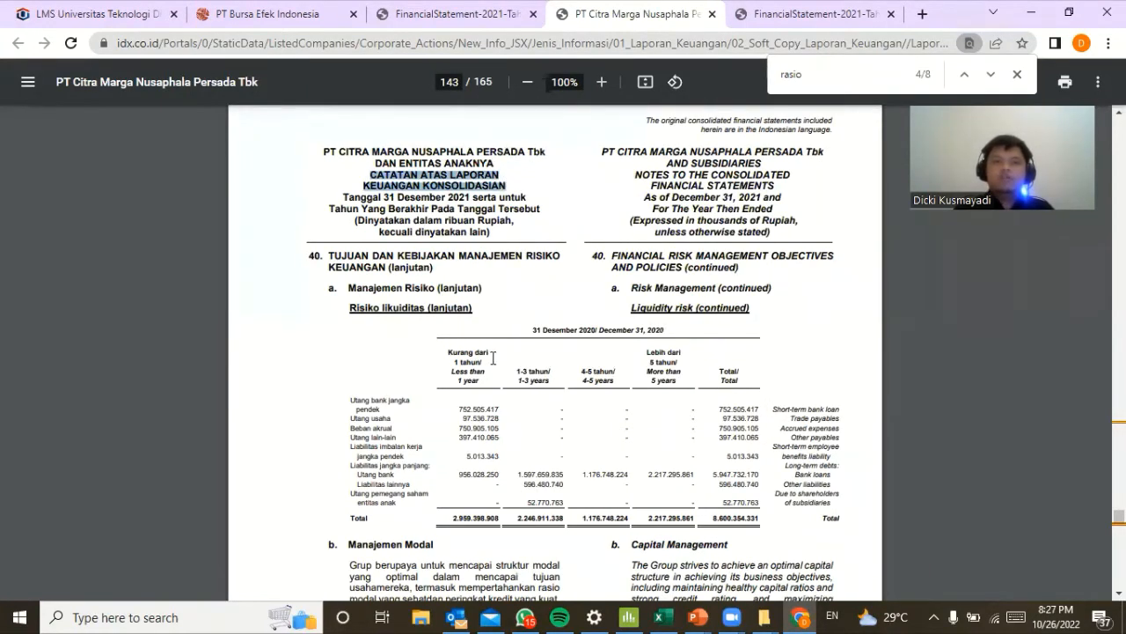
Highlight the December 31, 2020 liquidity risk table from its heading through the less-than-1-year total.
scroll(493, 357, "down", 2)
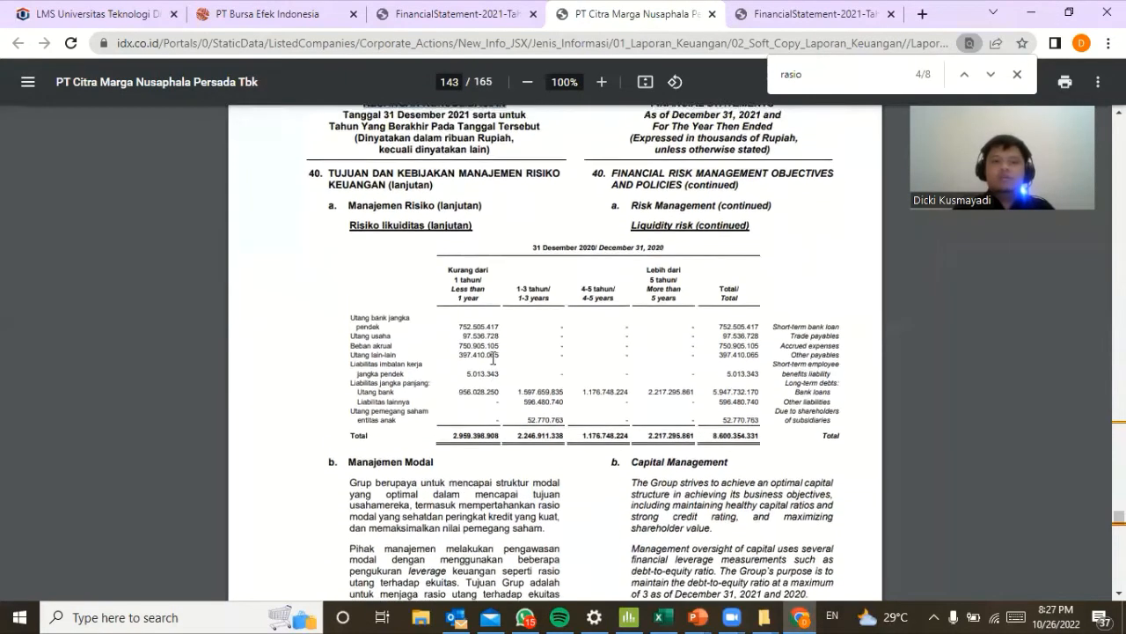
scroll(494, 357, "up", 1)
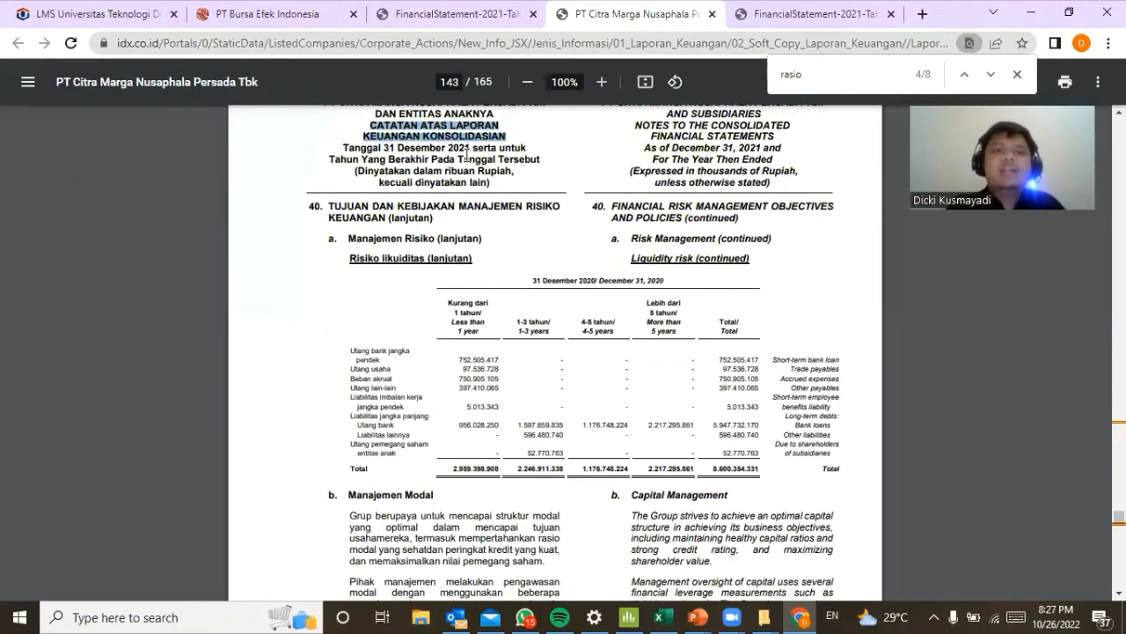
left_click(381, 260)
left_click_drag(380, 260, 515, 466)
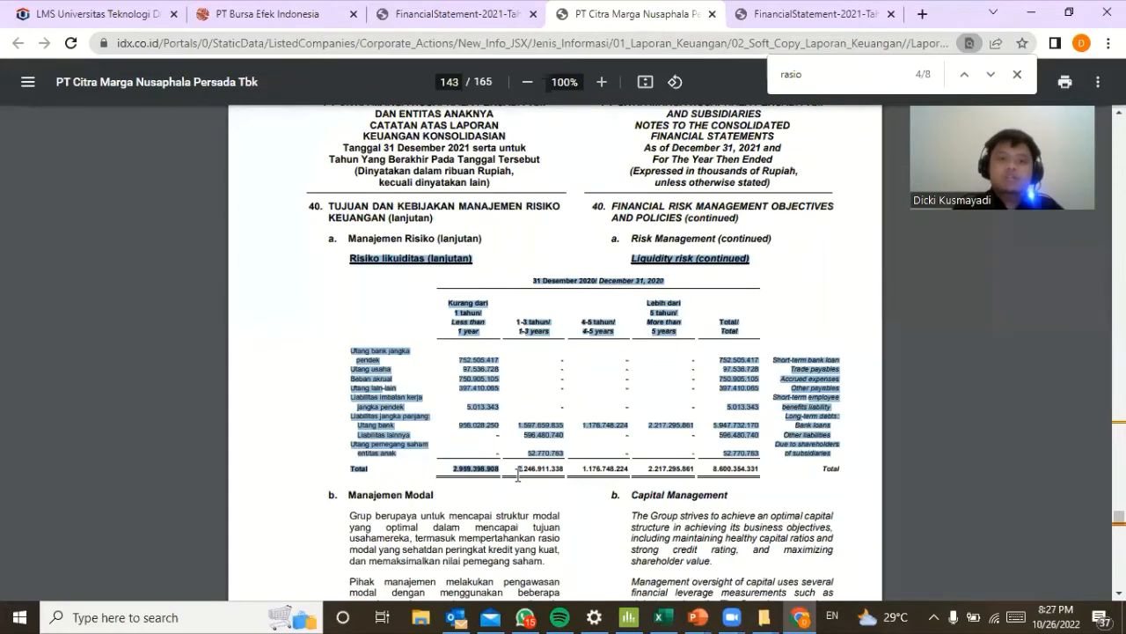
Find the December 31, 2021 liability maturity table on page 142 and highlight from its column headers to the short-term employee benefits row.
scroll(518, 475, "up", 10)
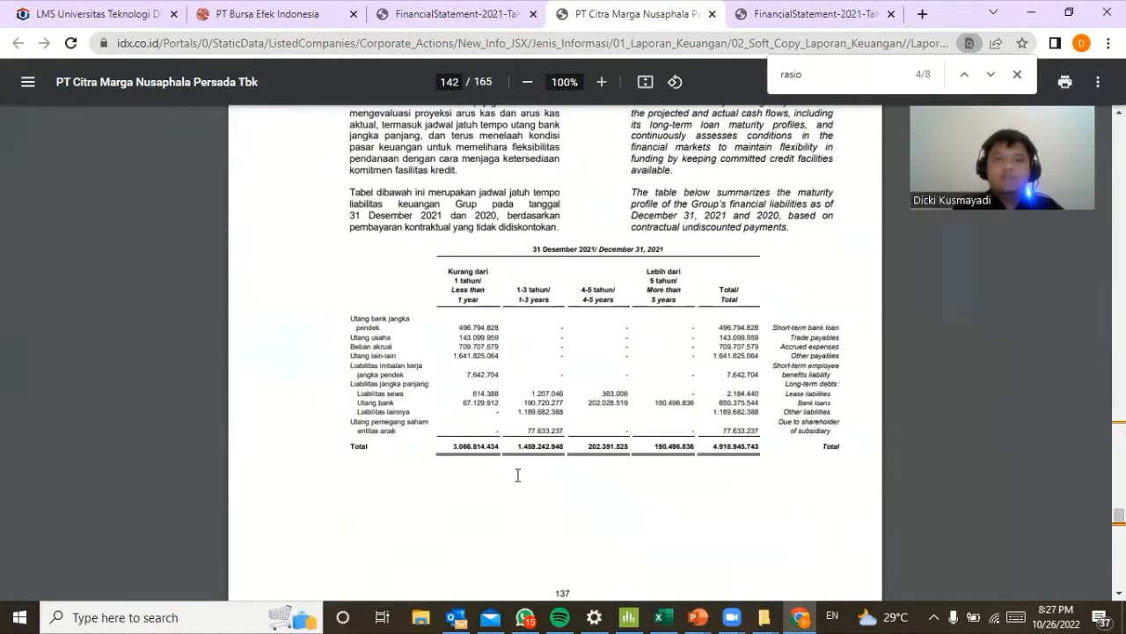
scroll(517, 475, "up", 2)
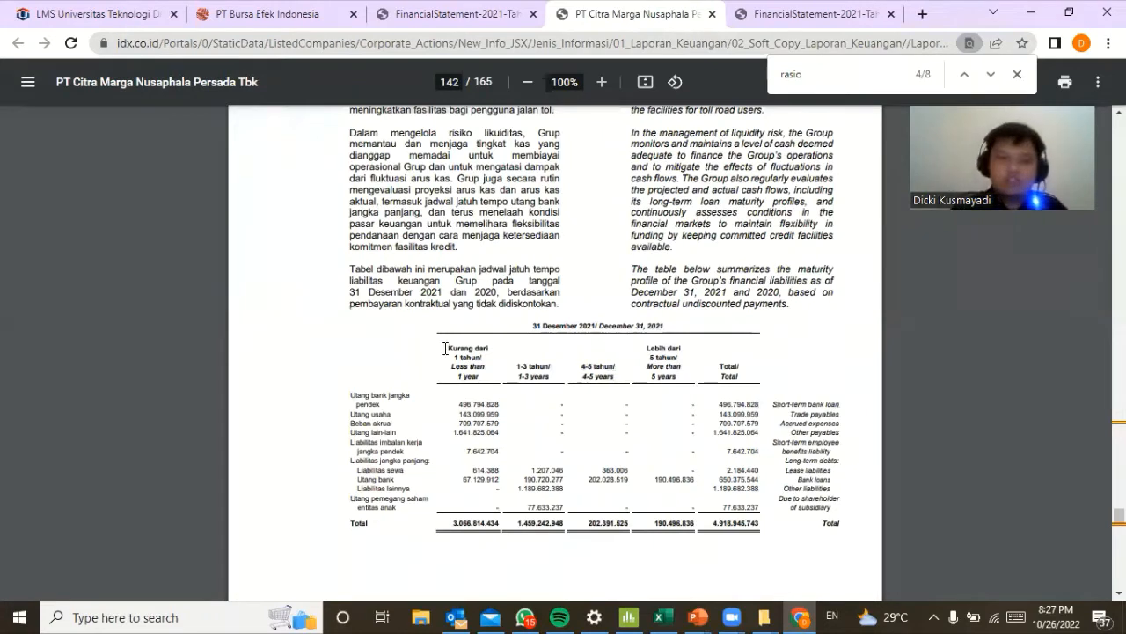
left_click_drag(445, 348, 475, 449)
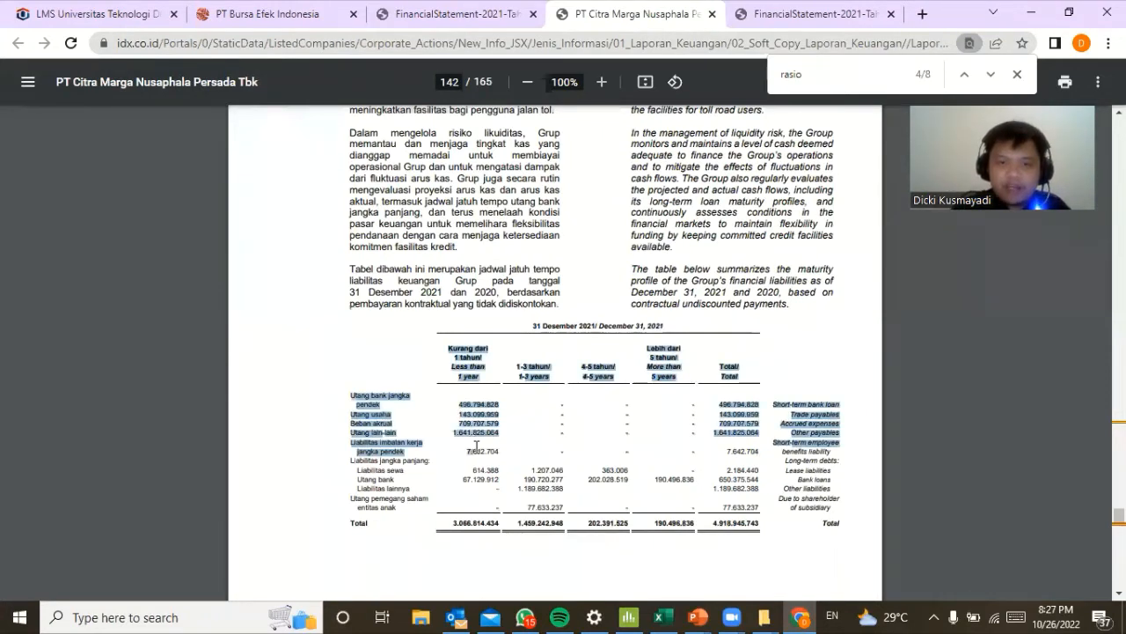
left_click(483, 414)
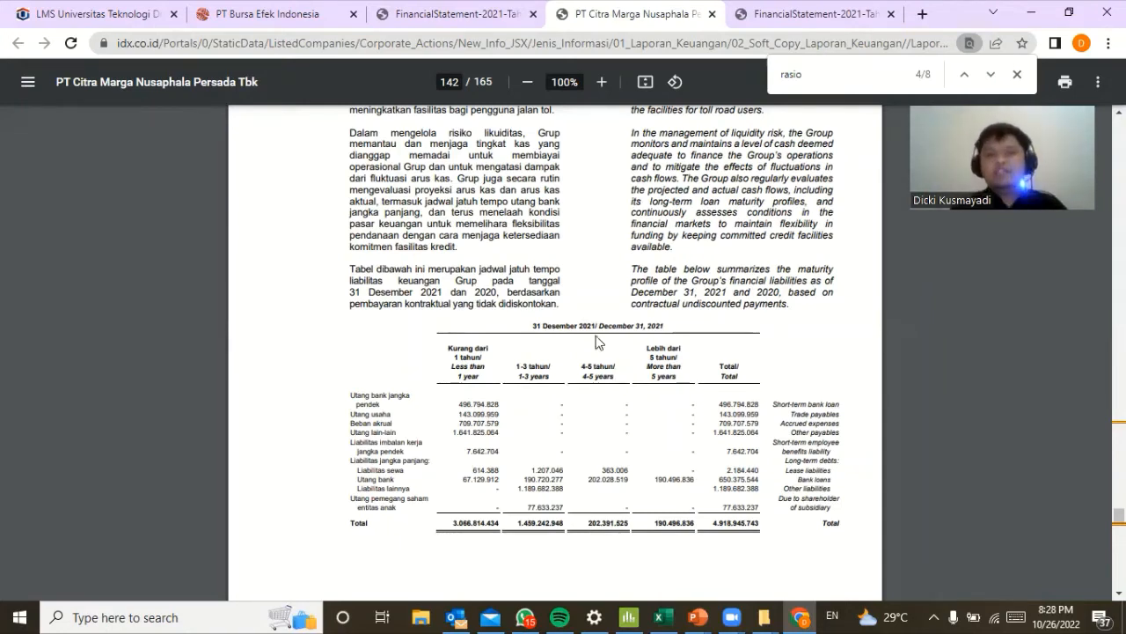
In the 2021 maturity table, highlight the less-than-1-year liabilities, their total, and the totals of the three longer maturity columns.
scroll(592, 313, "down", 2)
scroll(593, 314, "down", 2)
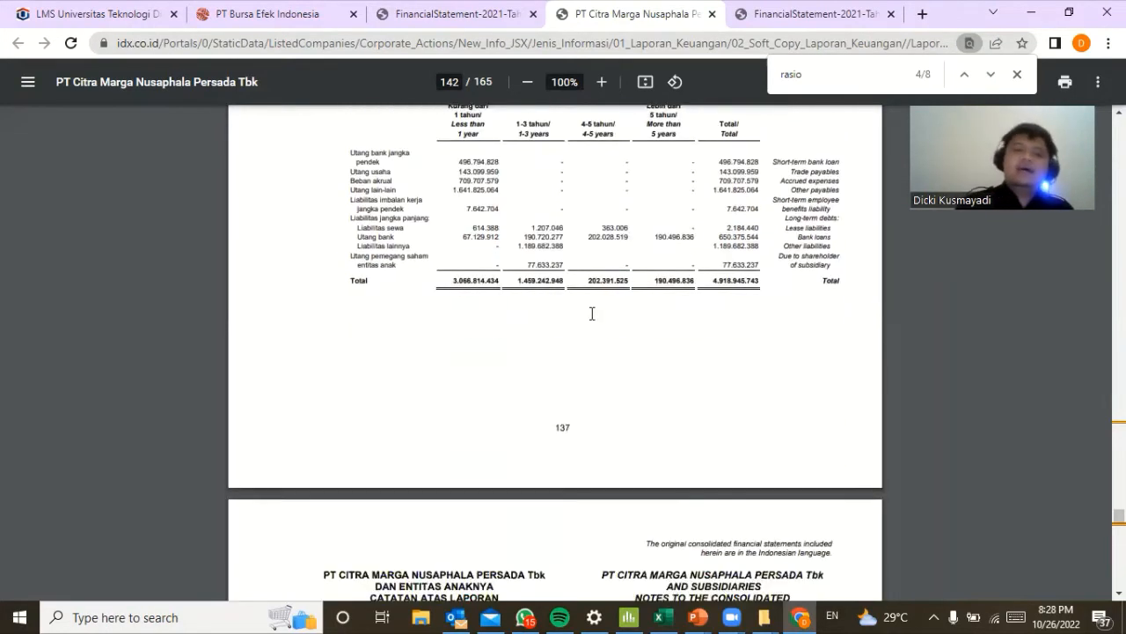
scroll(592, 313, "up", 1)
scroll(593, 314, "up", 2)
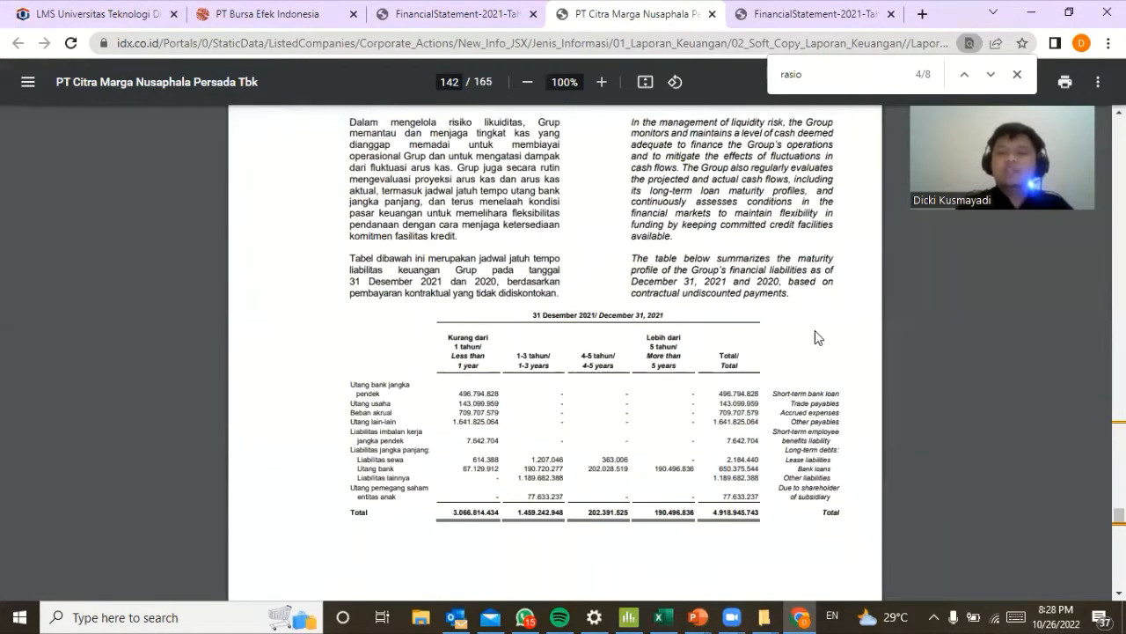
left_click_drag(458, 389, 488, 470)
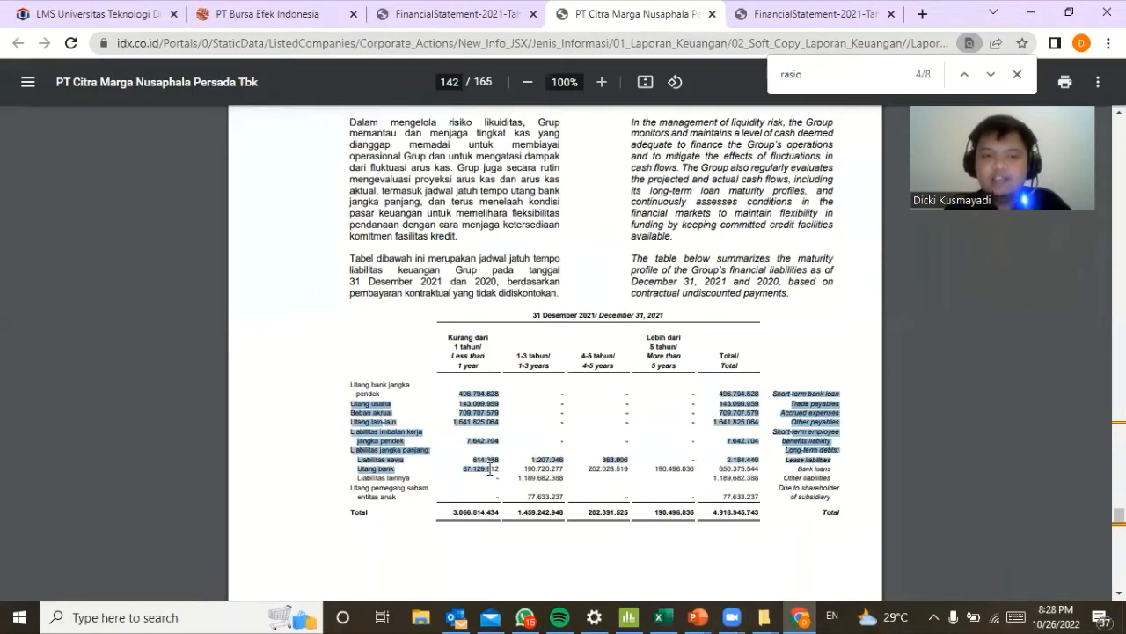
left_click(487, 511)
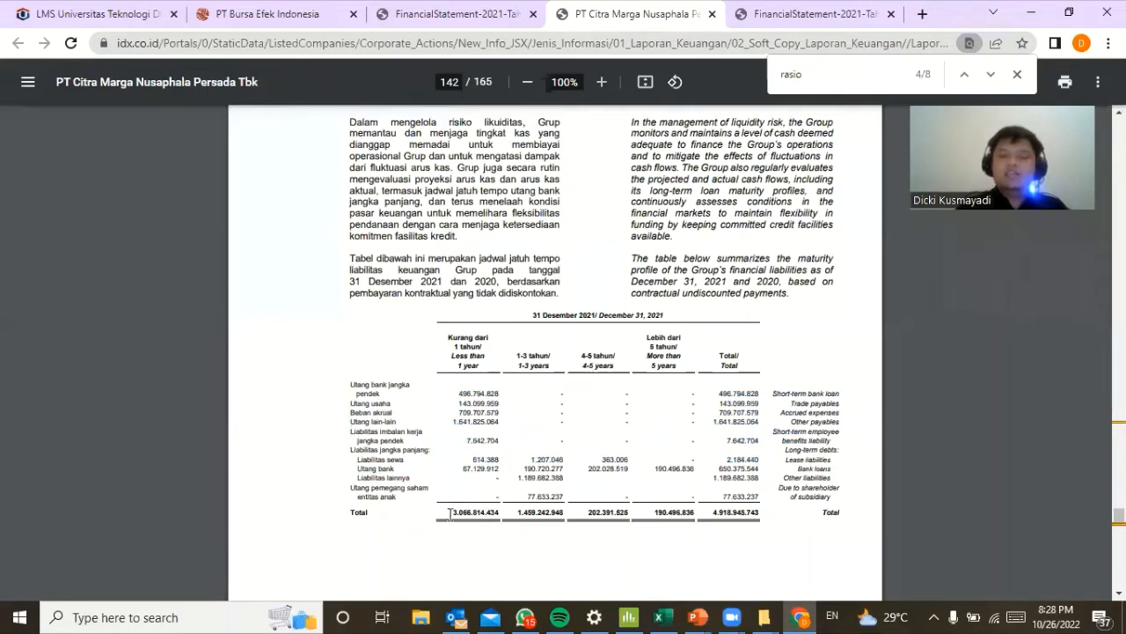
double_click(472, 516)
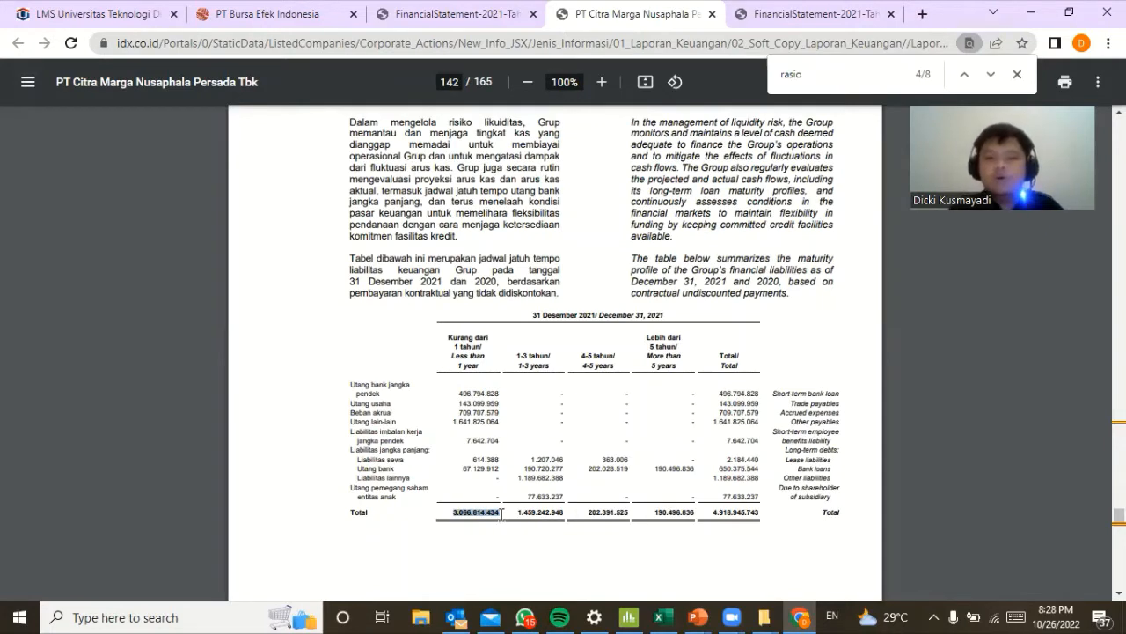
left_click_drag(517, 513, 692, 515)
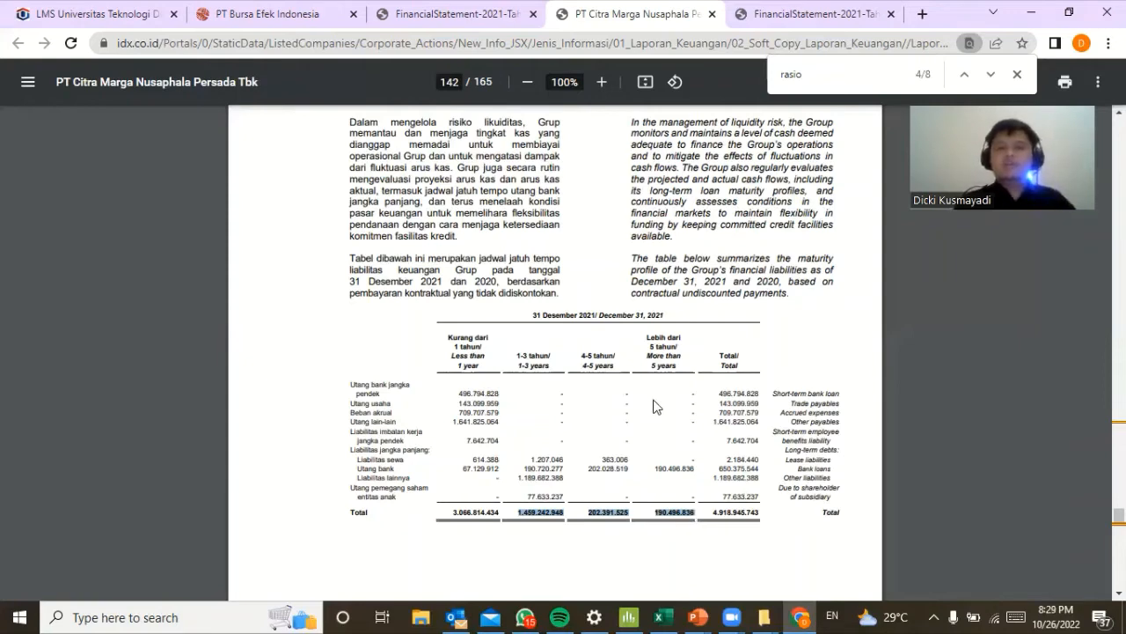
Find the debt-to-equity table on page 143, highlight the "Rasio utang terhadap Ekuitas" label, and look over the agreements note on page 144.
scroll(653, 405, "down", 12)
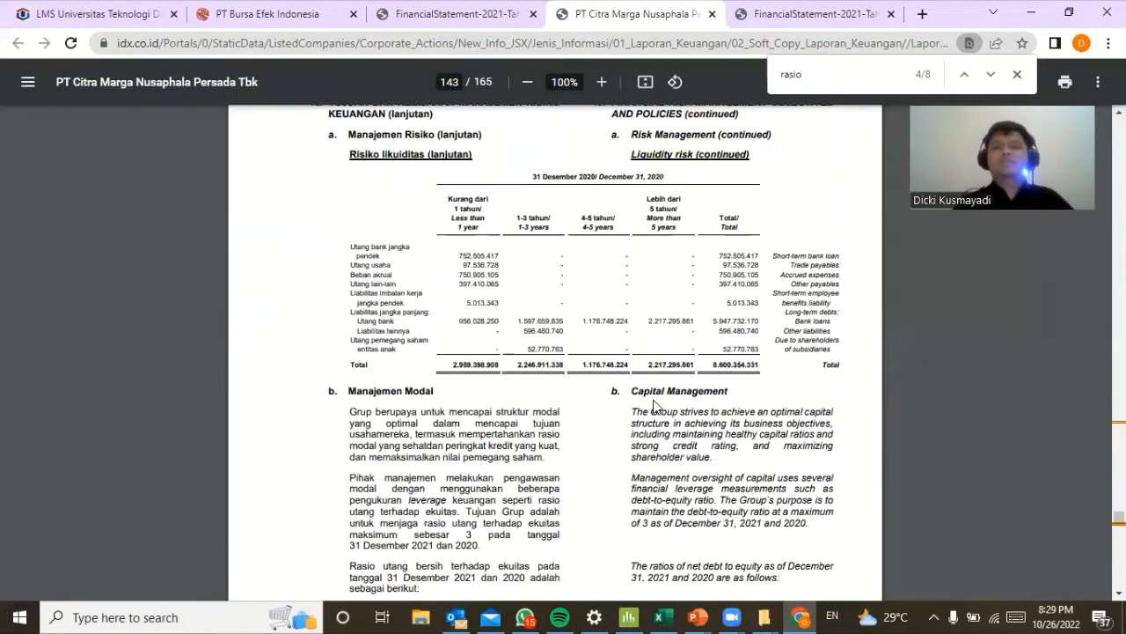
scroll(653, 406, "down", 1)
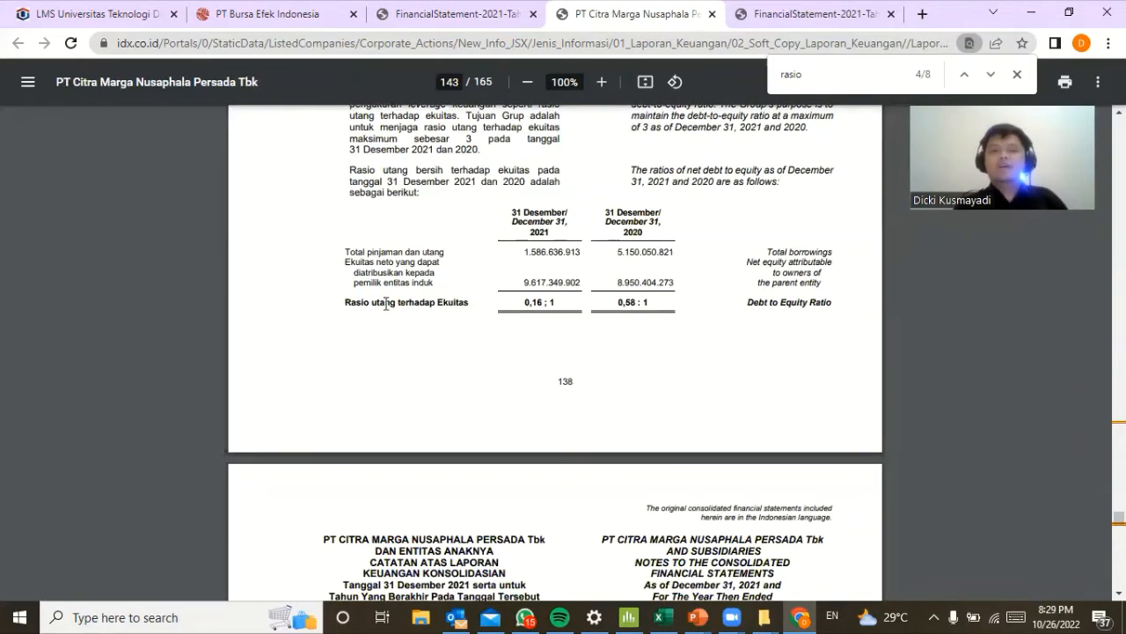
left_click_drag(346, 303, 462, 304)
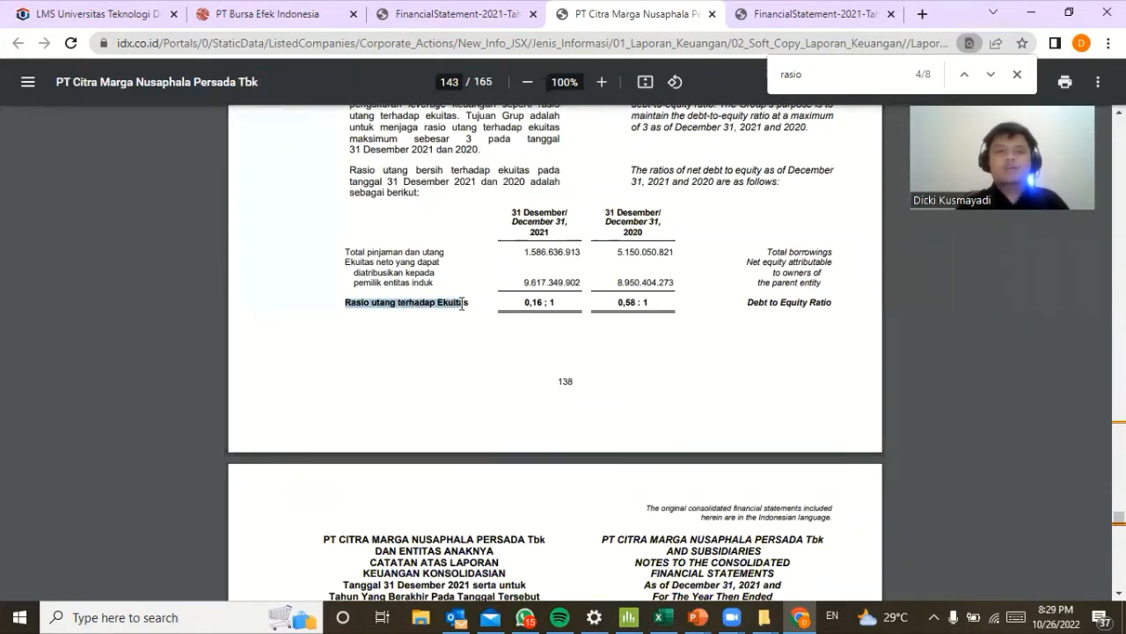
scroll(462, 303, "down", 1)
scroll(461, 304, "down", 3)
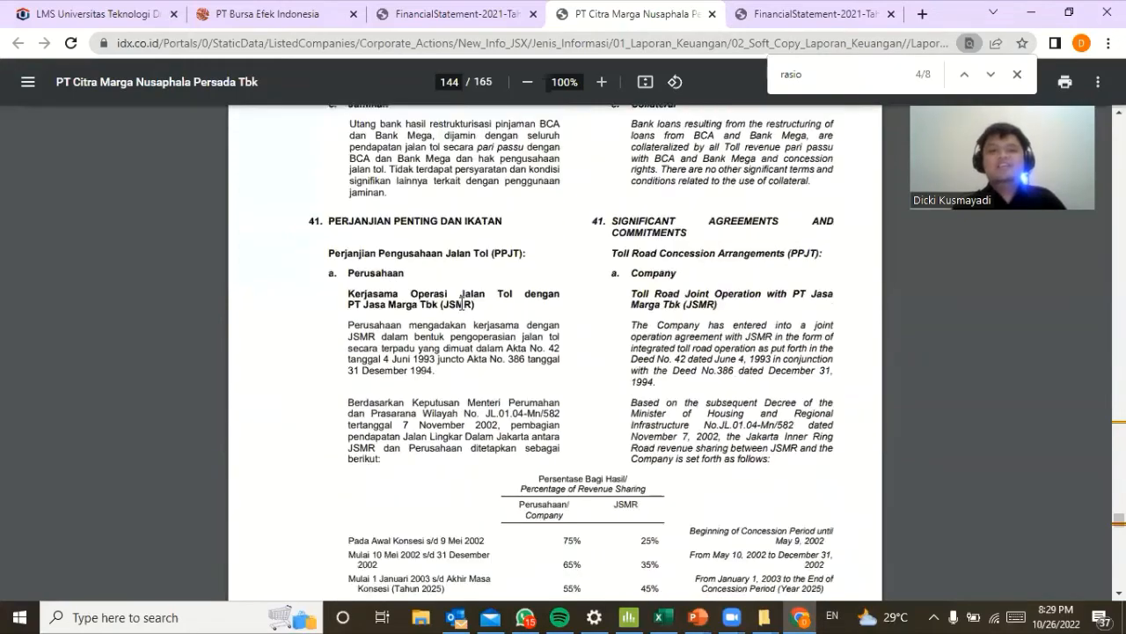
scroll(461, 303, "down", 1)
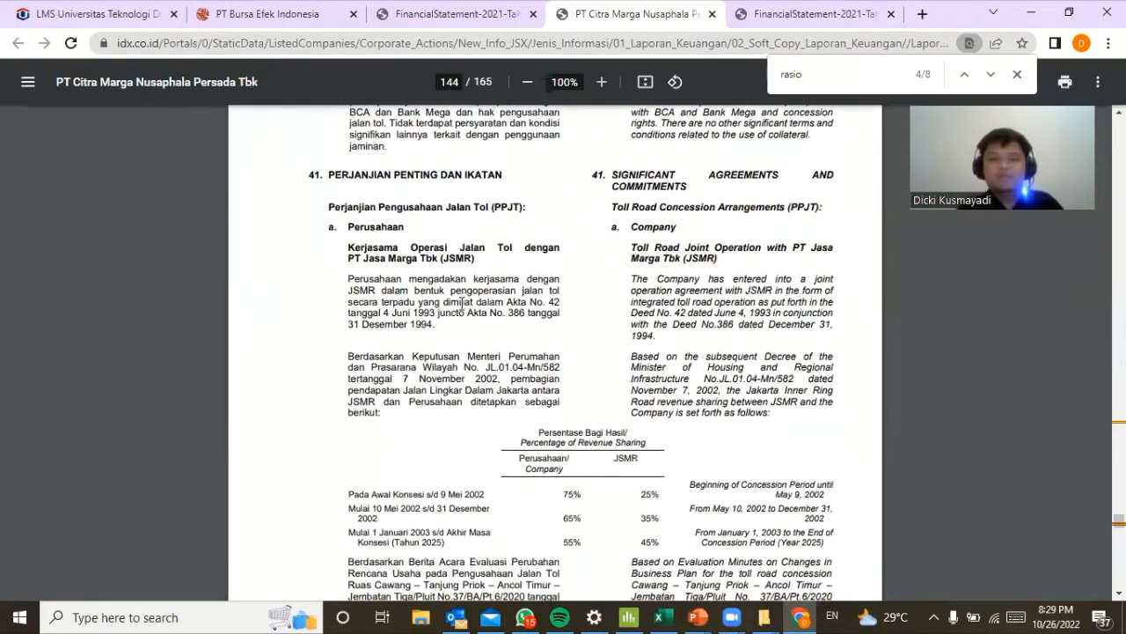
scroll(461, 304, "up", 10)
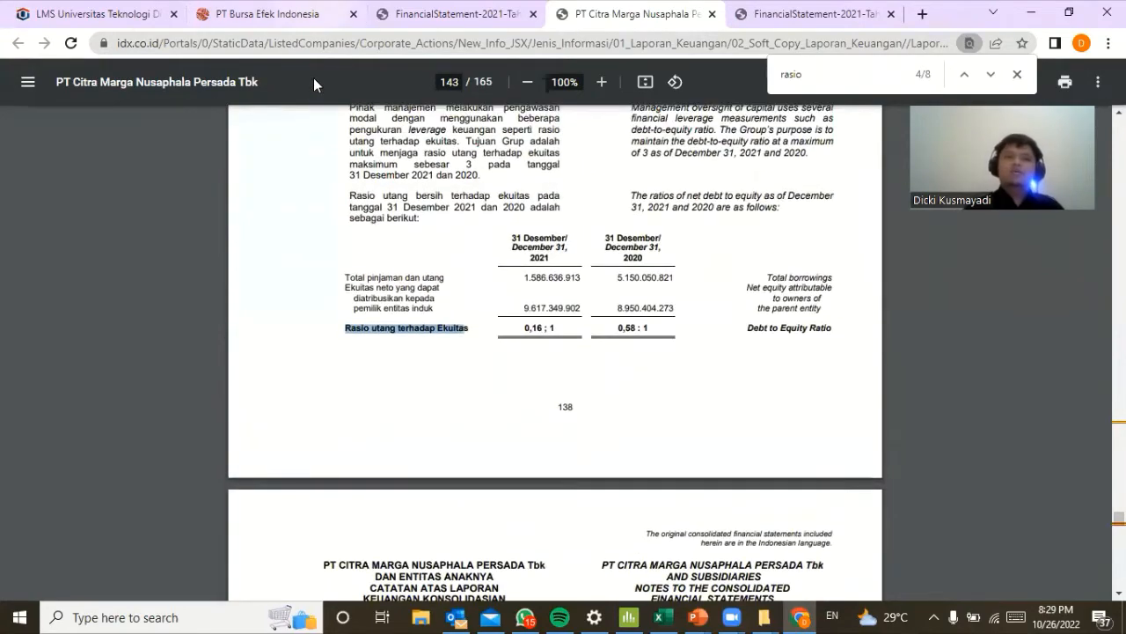
Return to the IDX "Laporan Keuangan dan Tahunan" page and look over its search form and the list of company reports.
left_click(314, 14)
scroll(455, 283, "down", 4)
scroll(455, 283, "down", 6)
scroll(455, 284, "down", 4)
scroll(455, 283, "up", 15)
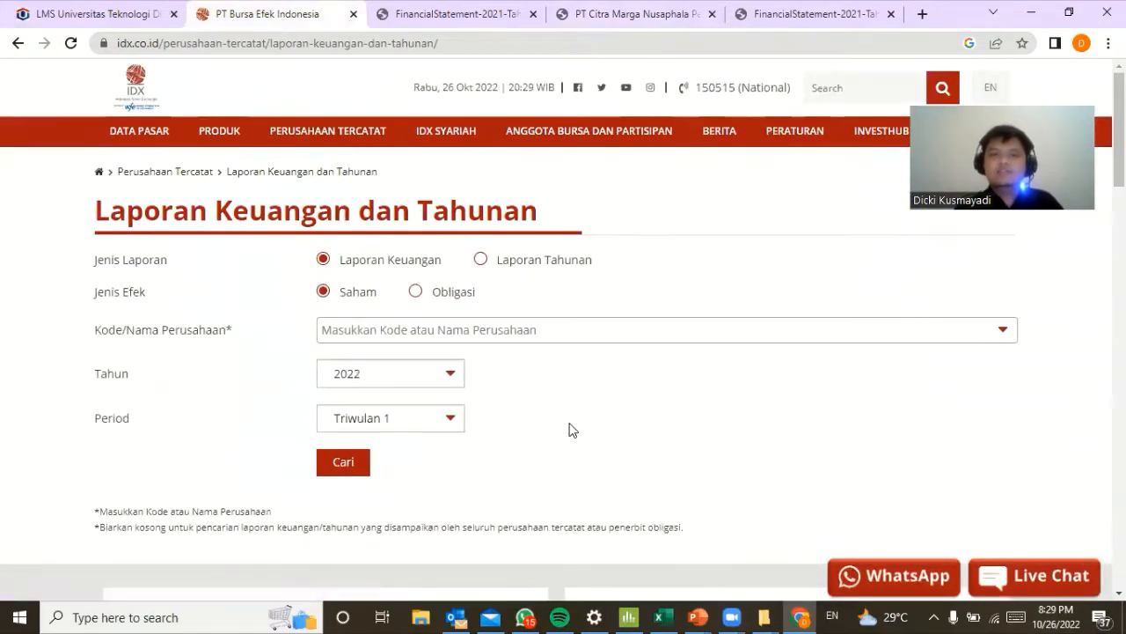
scroll(569, 430, "down", 5)
scroll(570, 429, "down", 15)
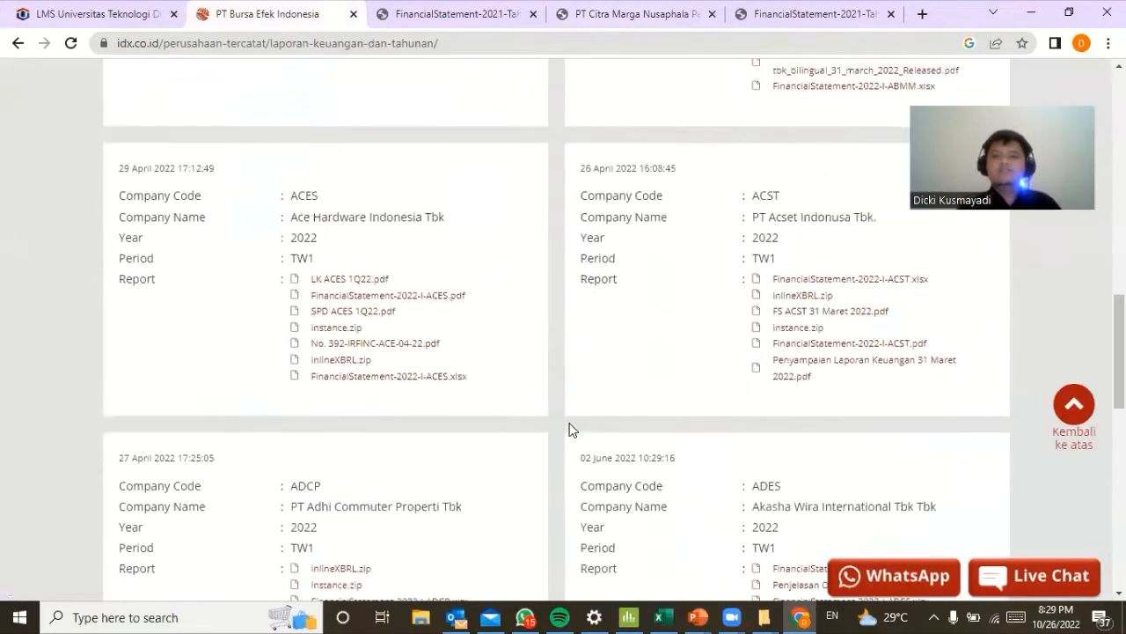
scroll(570, 429, "up", 20)
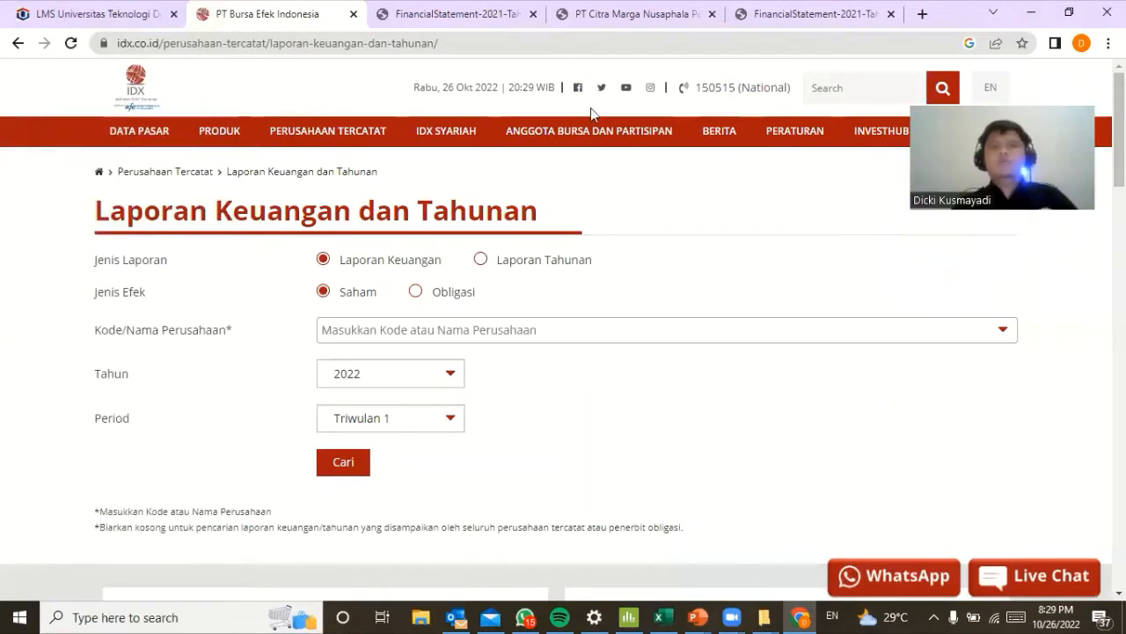
Switch to the "1. LATIHAN PERAMALAN PENJUALAN" workbook in Excel and select the January 2022 linear-trend forecast cell E6.
left_click(1052, 14)
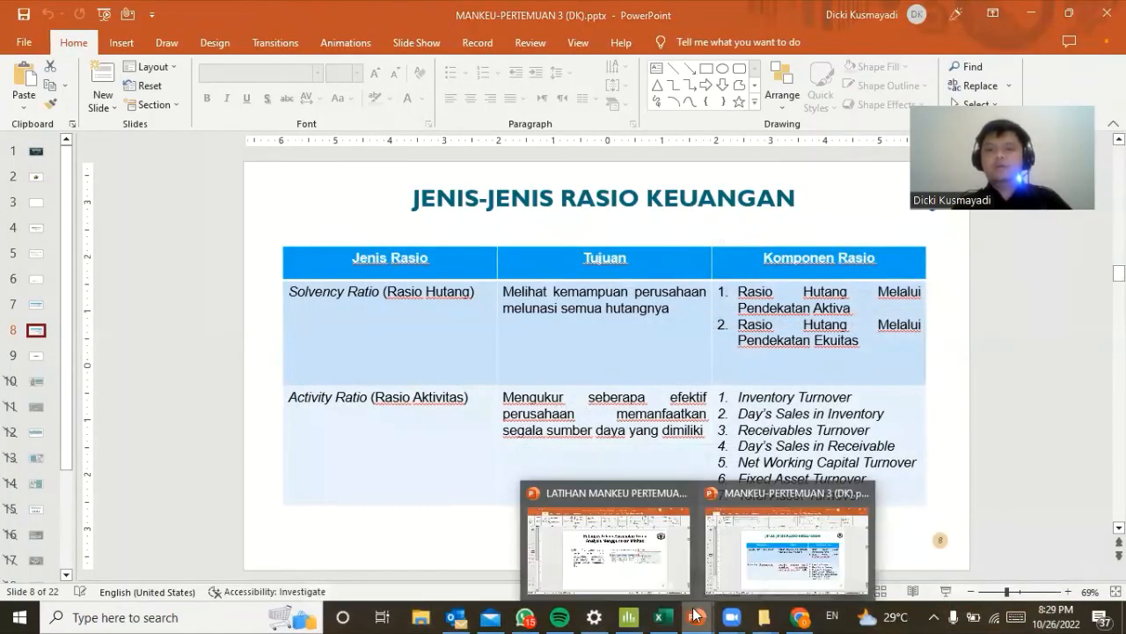
left_click(656, 614)
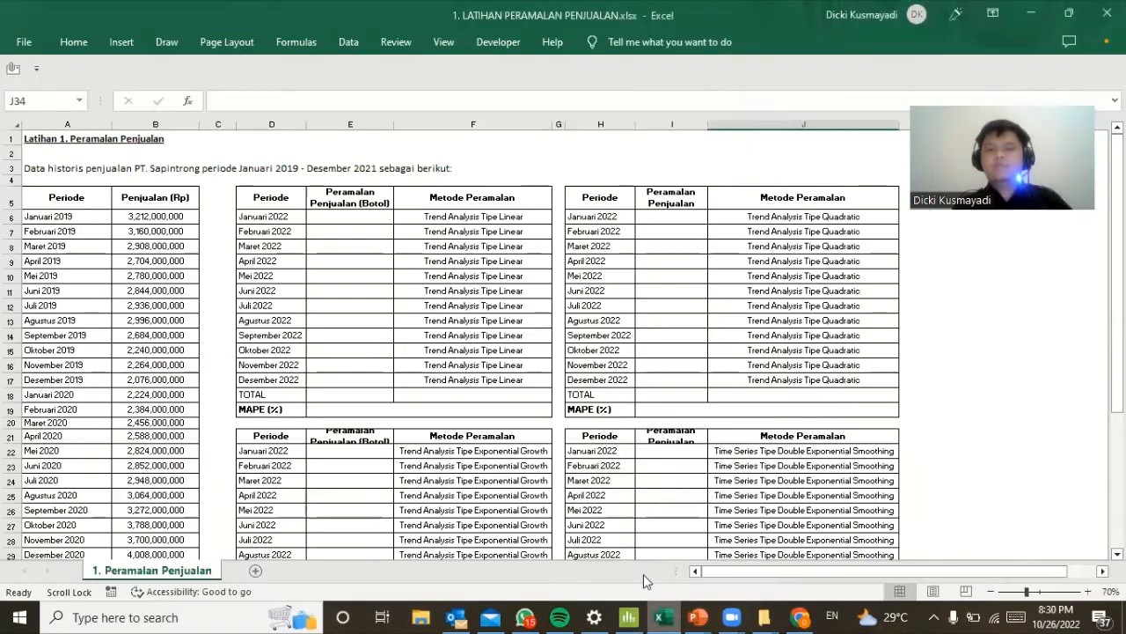
scroll(354, 269, "down", 3)
scroll(355, 269, "up", 3)
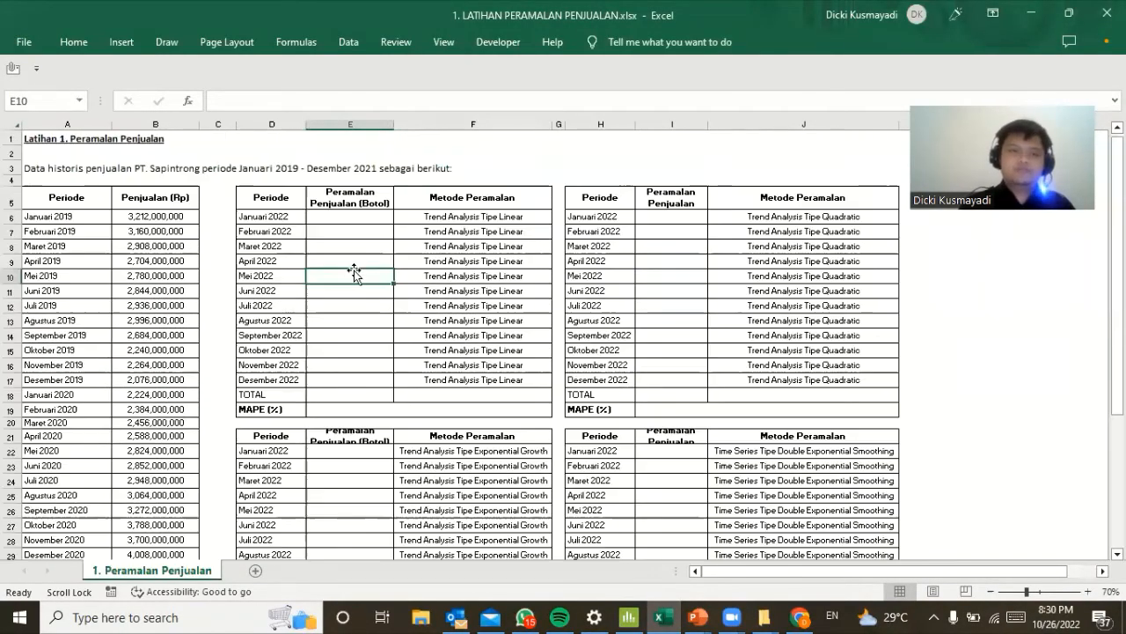
left_click(348, 221)
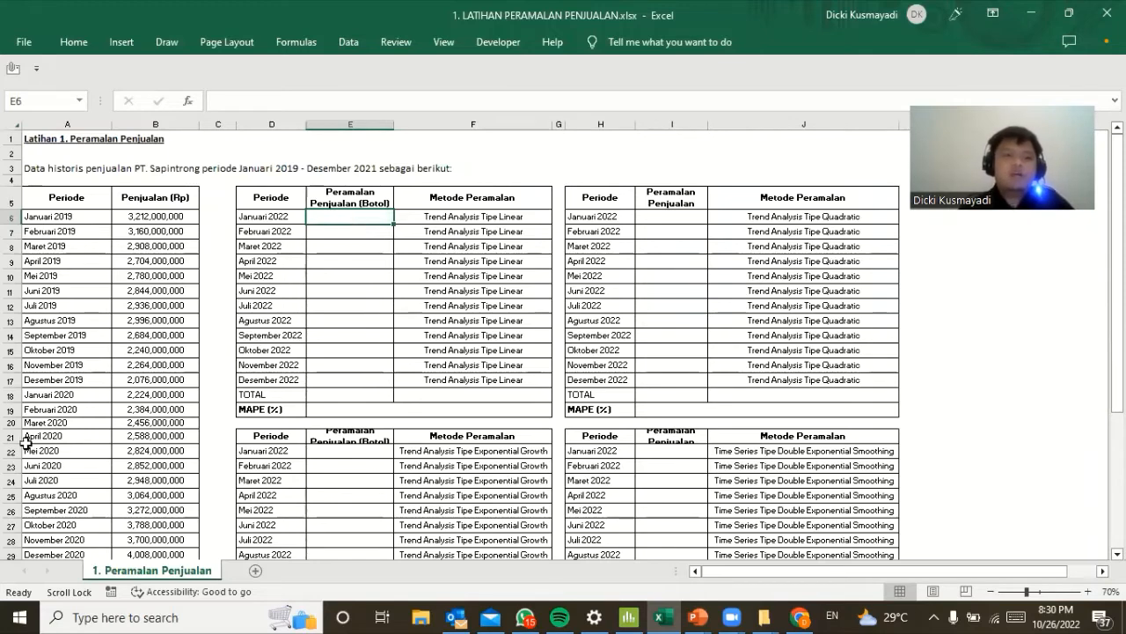
Increase the height of row 21 so the headers of the lower forecast tables show in full.
left_click_drag(11, 445, 11, 450)
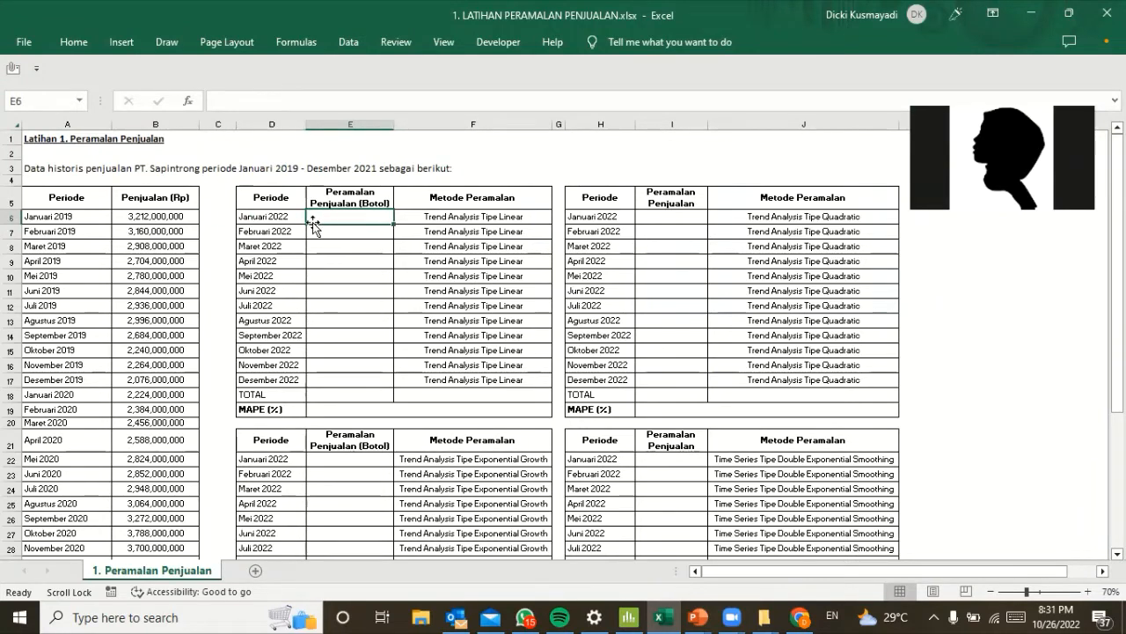
left_click(223, 218)
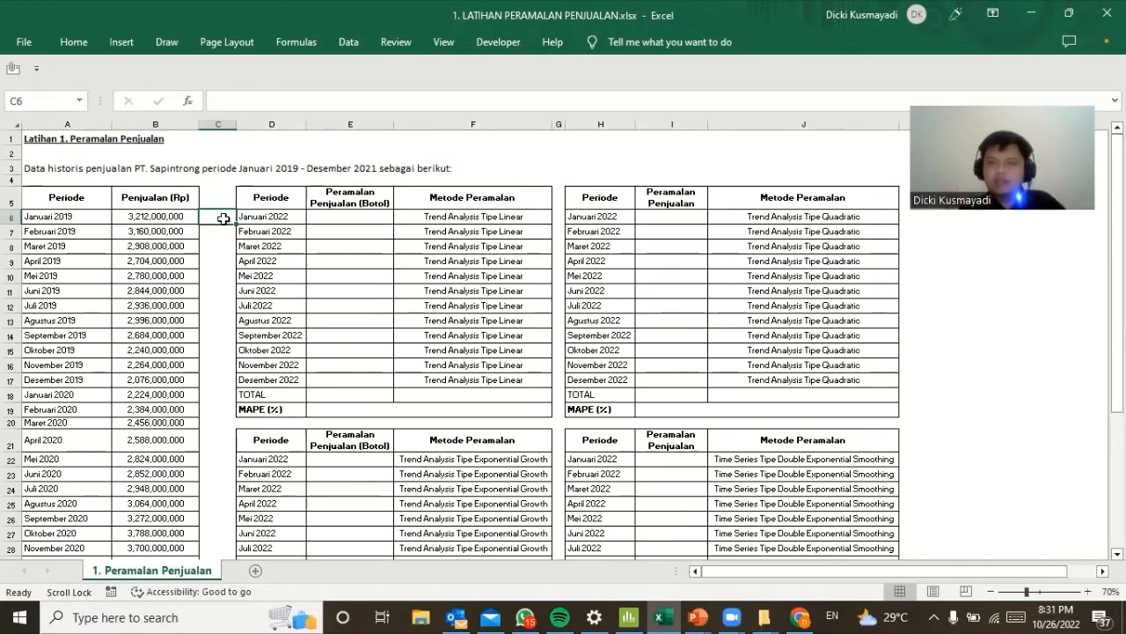
Copy the monthly Penjualan (Rp) values for January 2019 to December 2021, cells B6:B41.
left_click(176, 216)
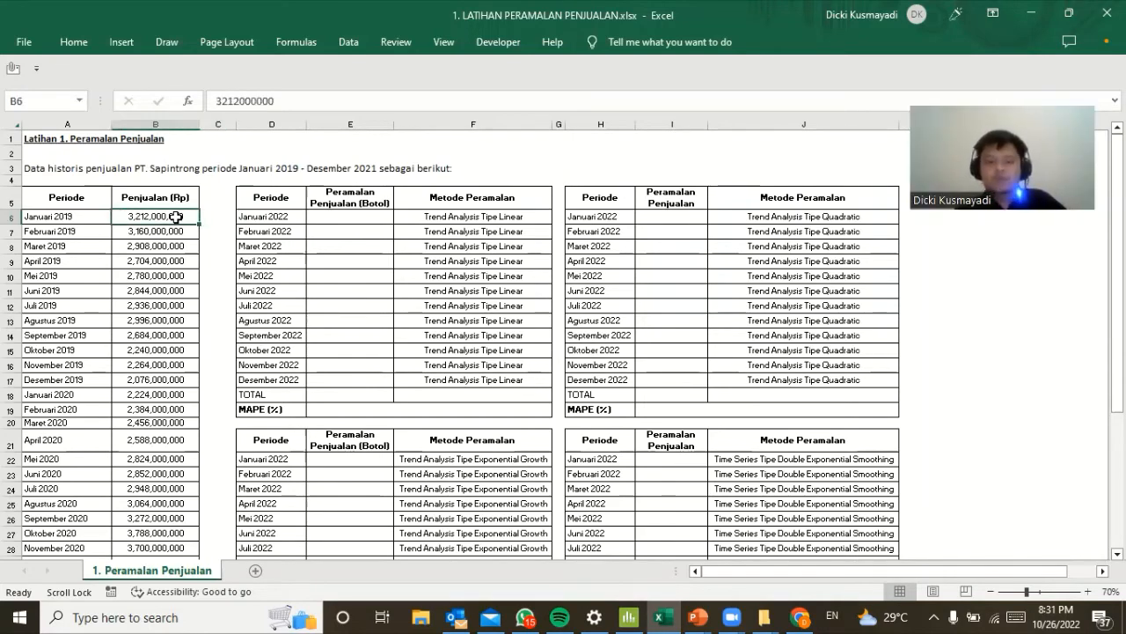
left_click_drag(176, 217, 169, 531)
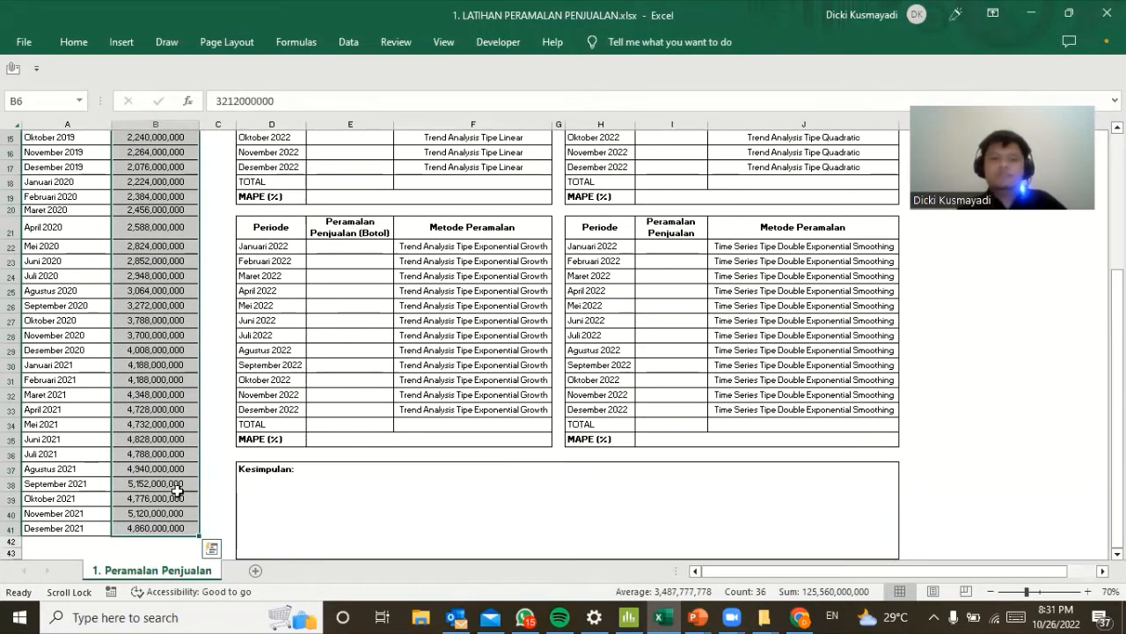
scroll(176, 490, "up", 5)
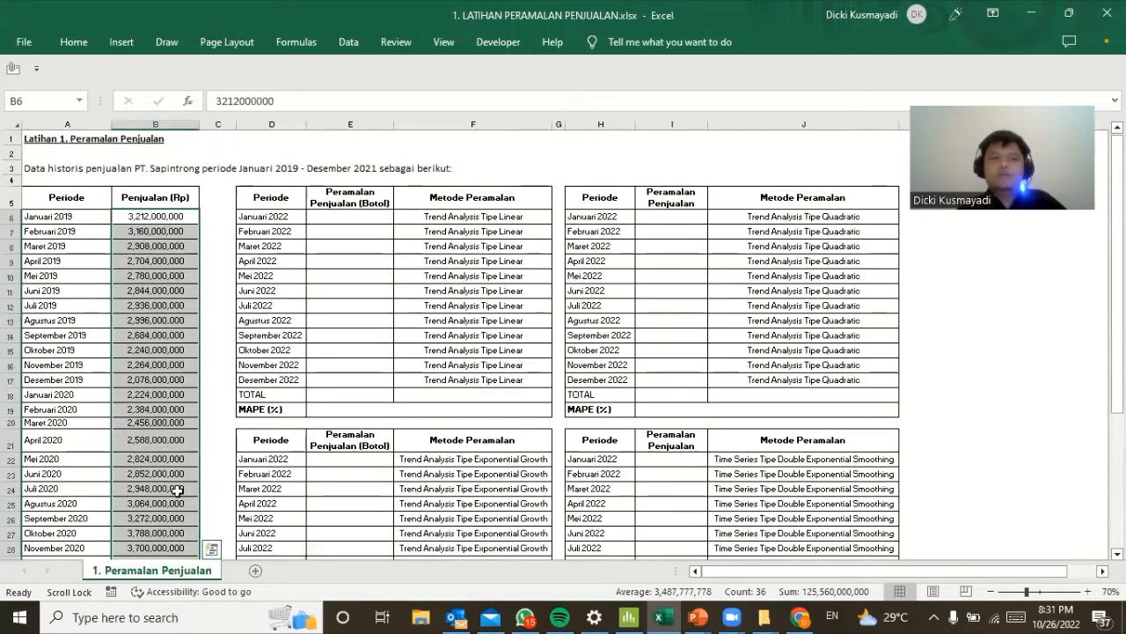
right_click(172, 246)
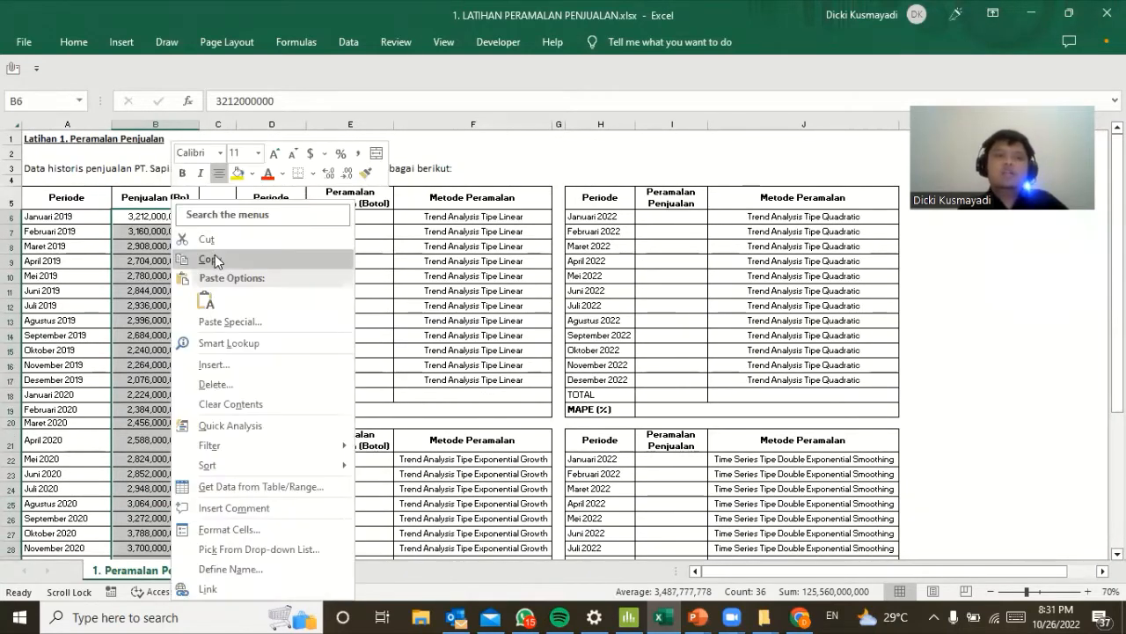
left_click(212, 259)
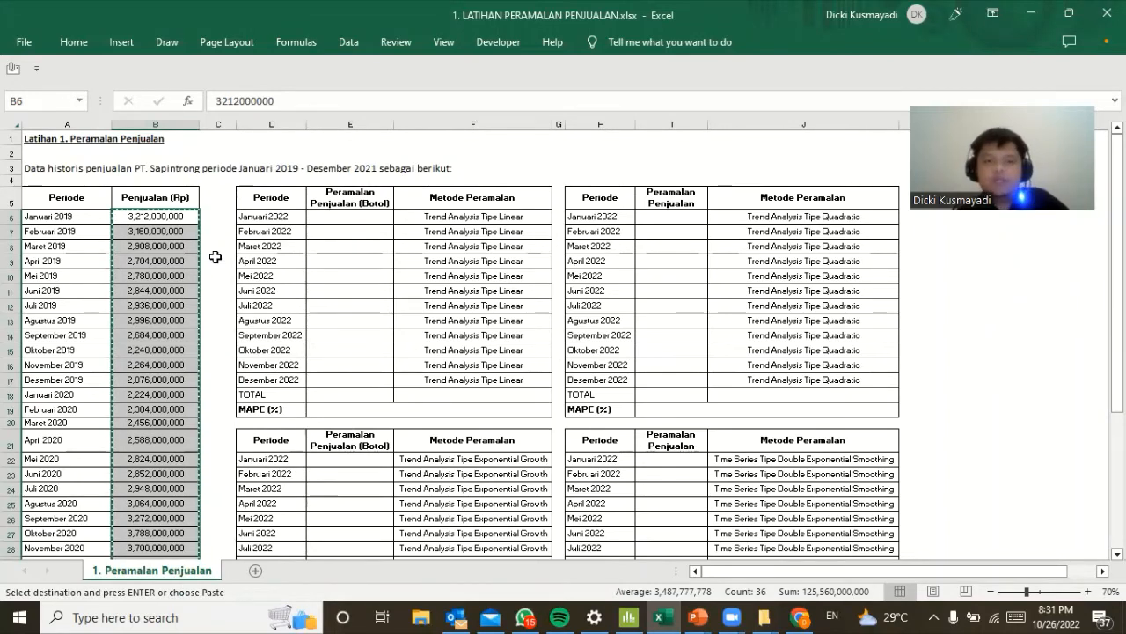
left_click(501, 397)
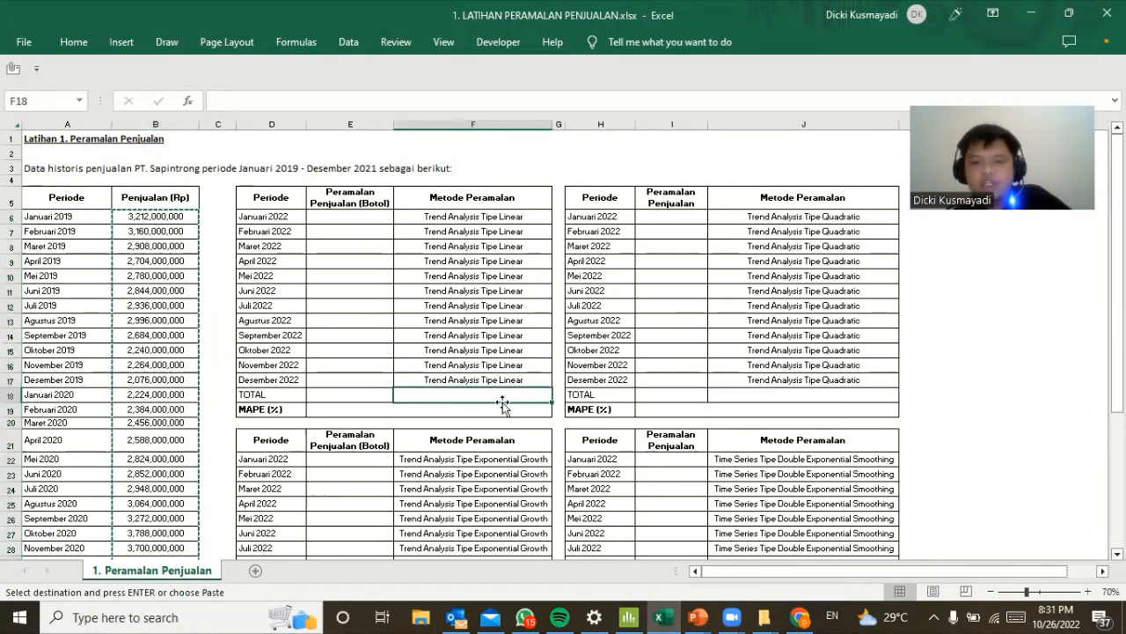
Switch to Minitab and paste the copied sales values into column C1 of Worksheet 1, starting at row 1.
left_click(637, 615)
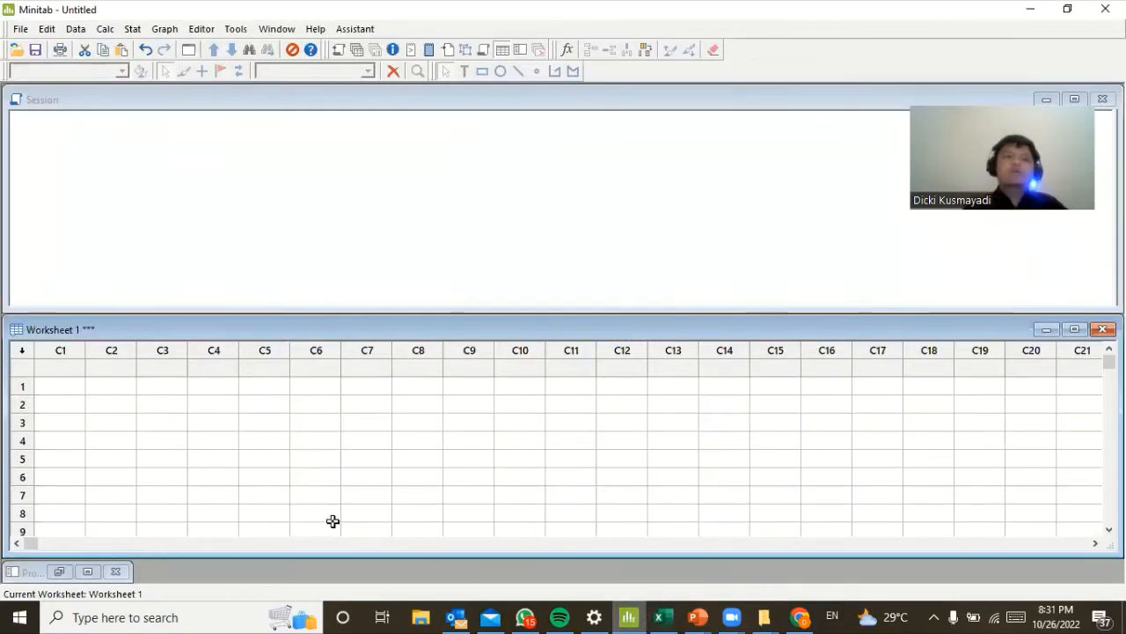
left_click(51, 387)
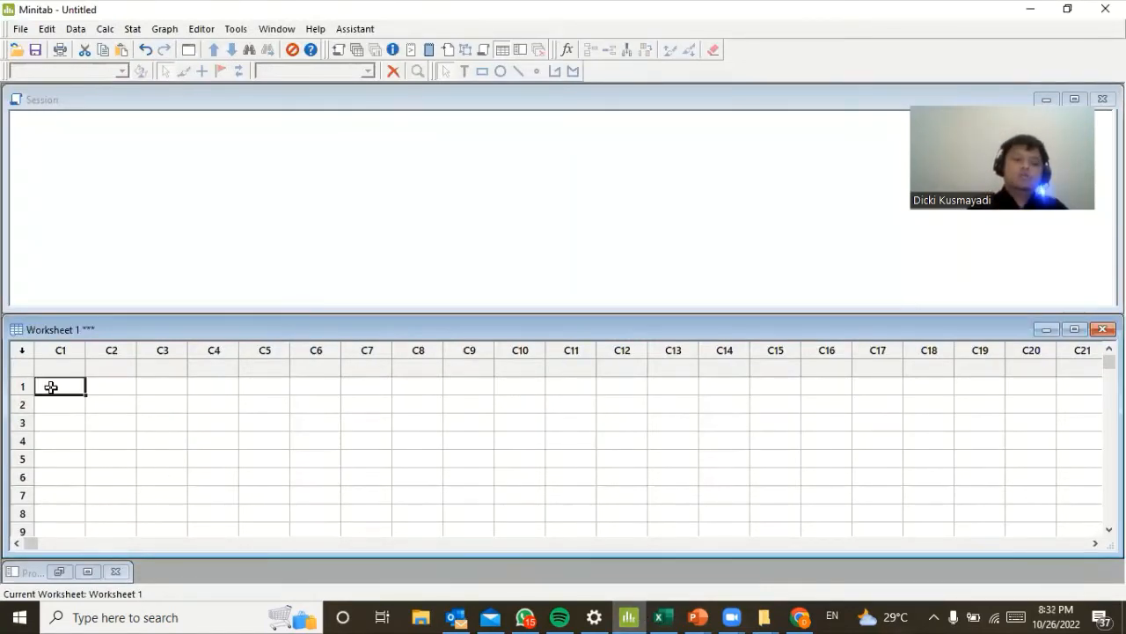
key("ctrl+v")
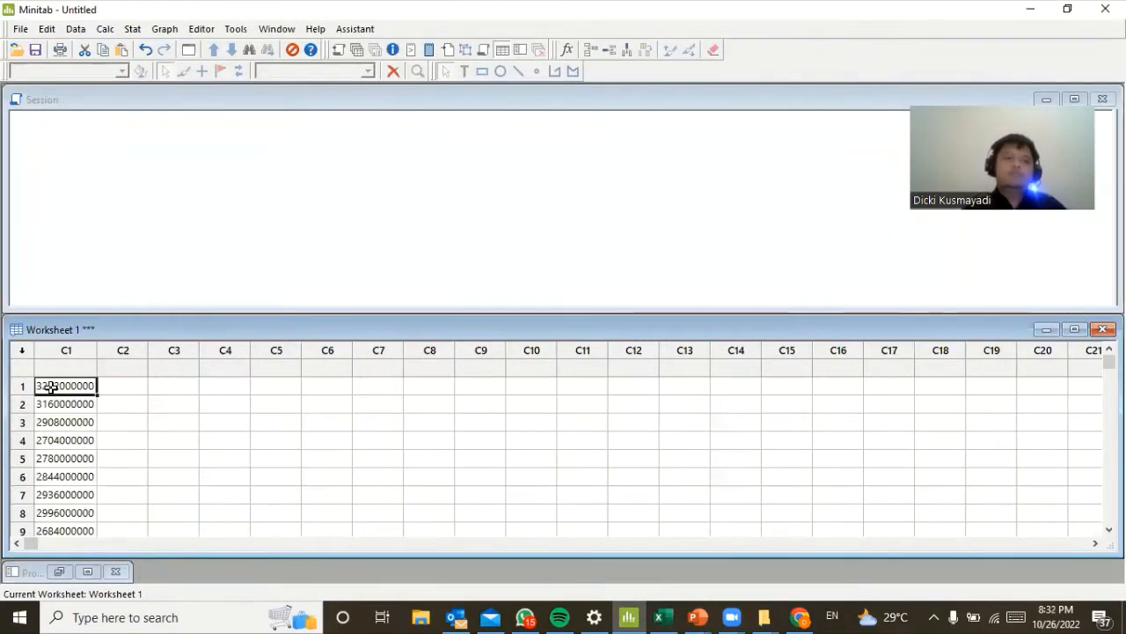
key("ctrl+z")
right_click(51, 387)
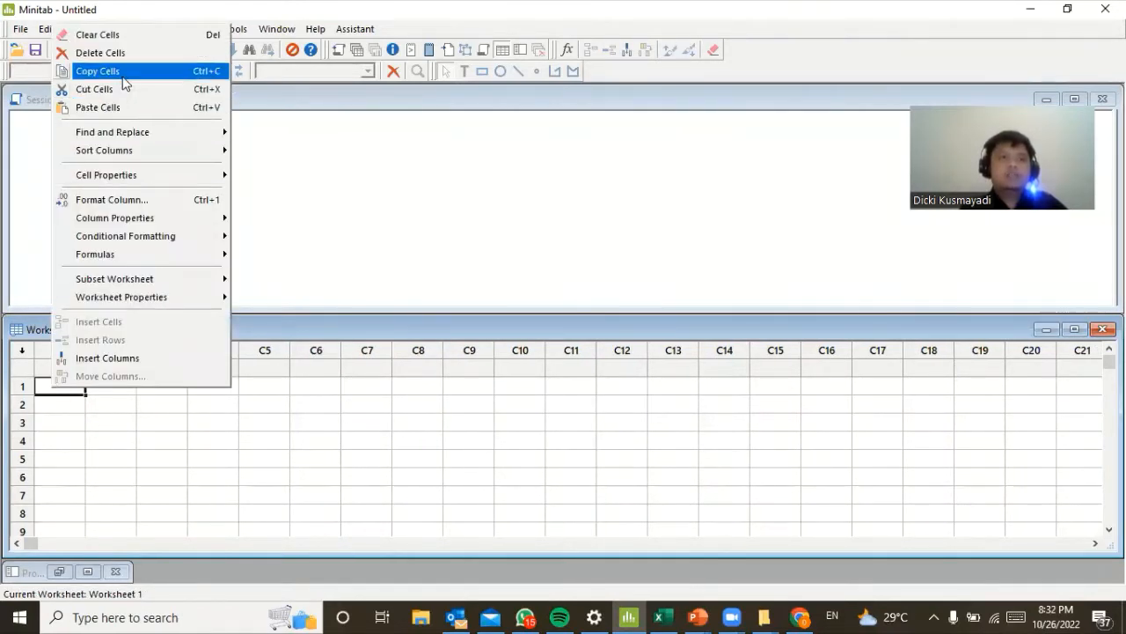
left_click(124, 107)
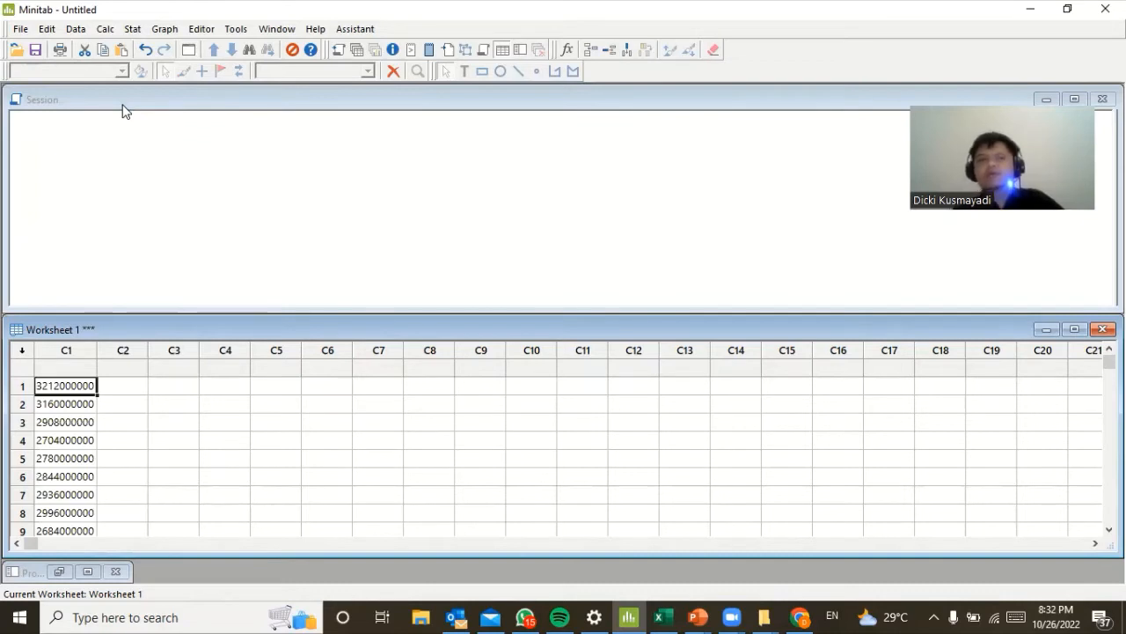
Name worksheet column C1 "Penjualan".
left_click(73, 370)
type("Penjualan")
key("Return")
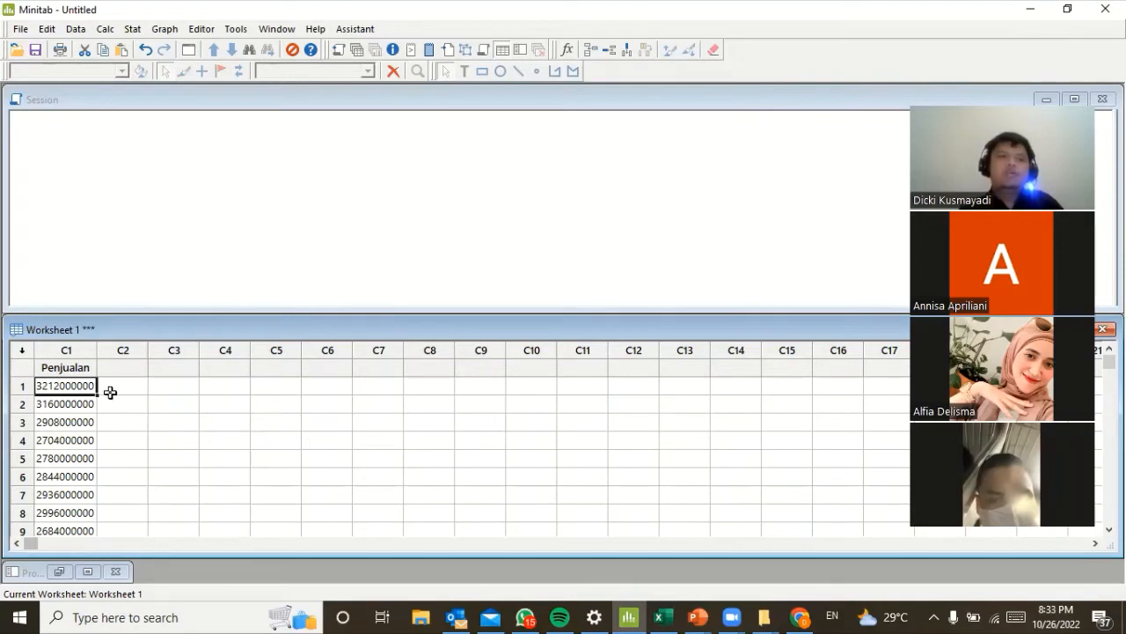
left_click(76, 366)
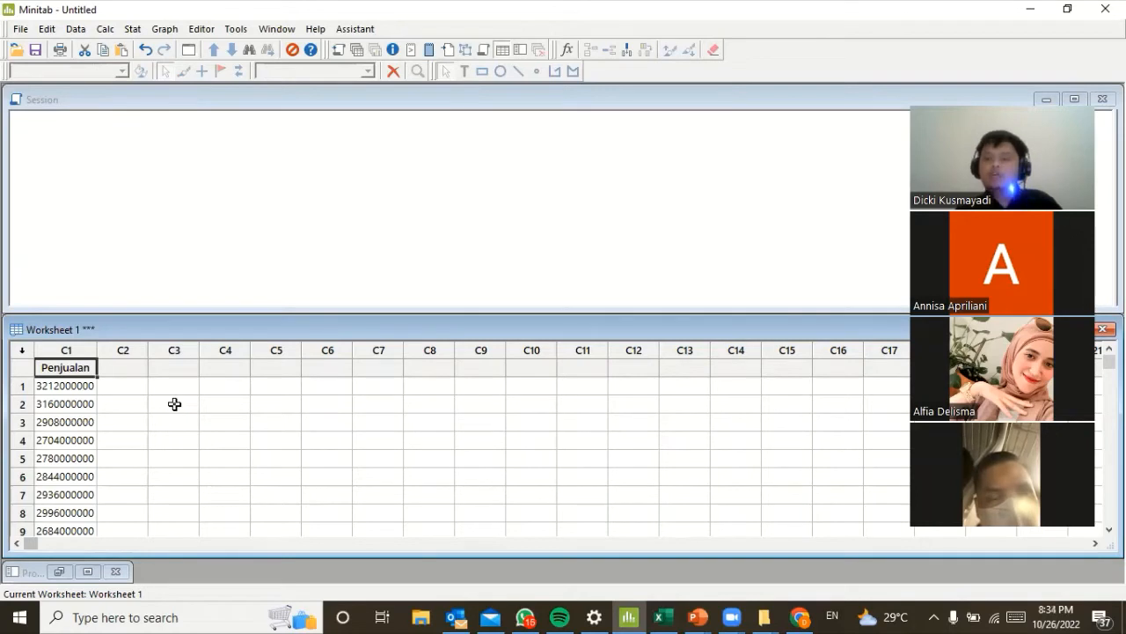
left_click(133, 32)
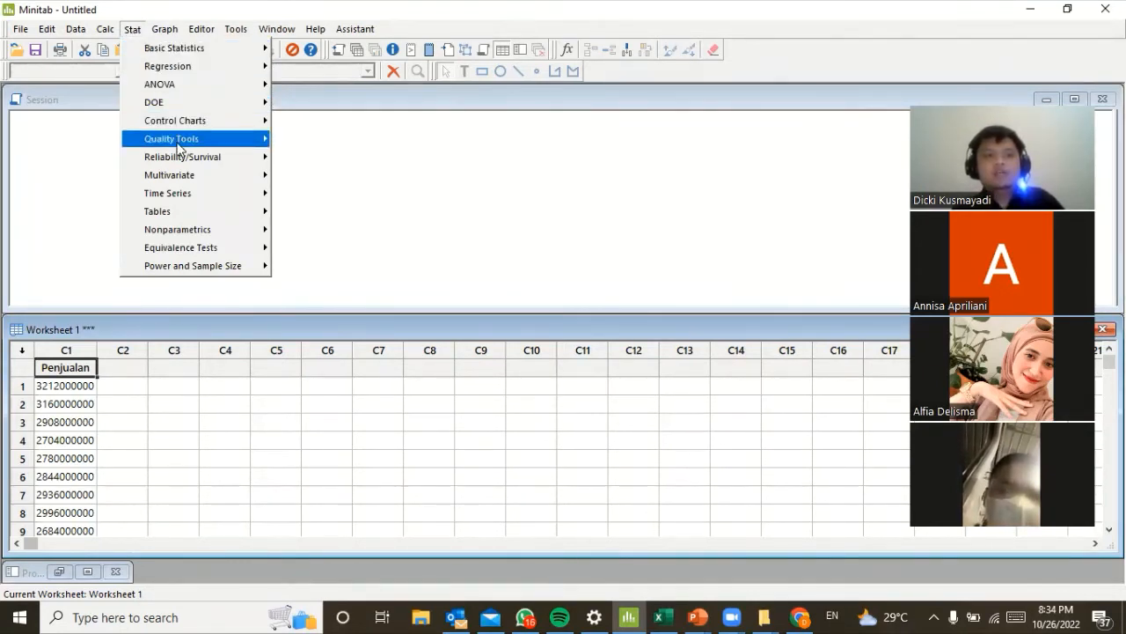
mouse_move(179, 196)
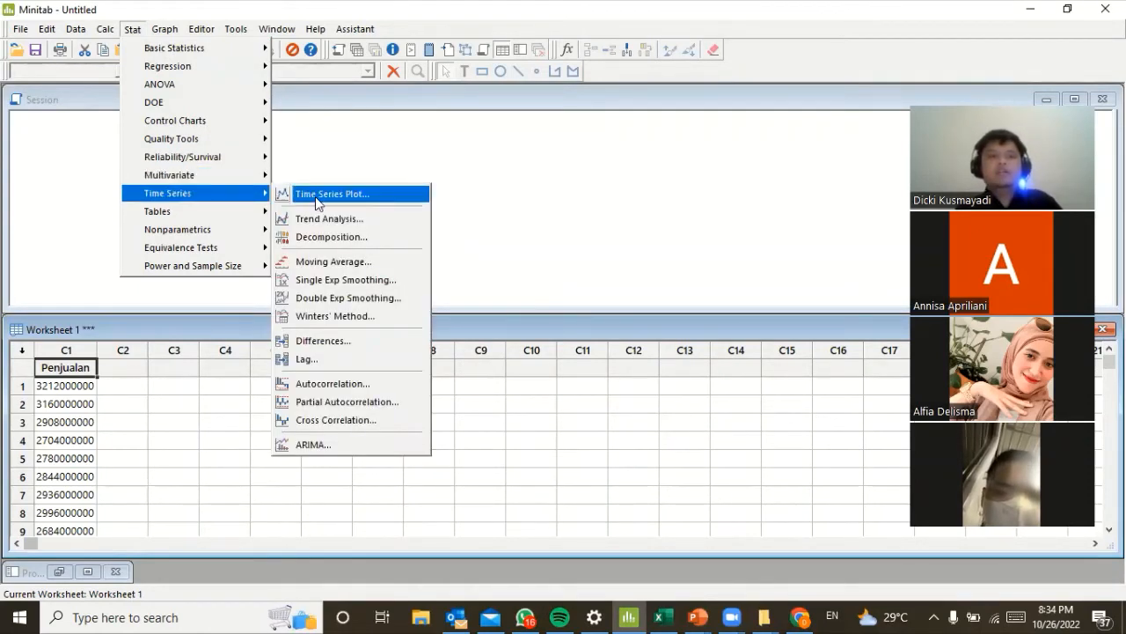
left_click(382, 220)
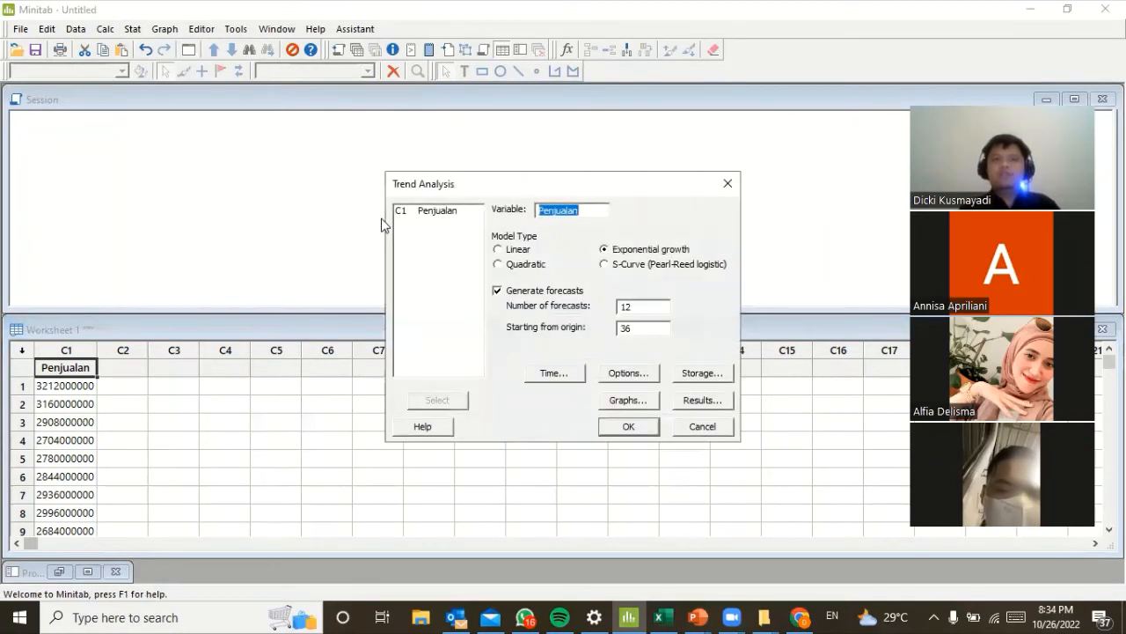
key("Delete")
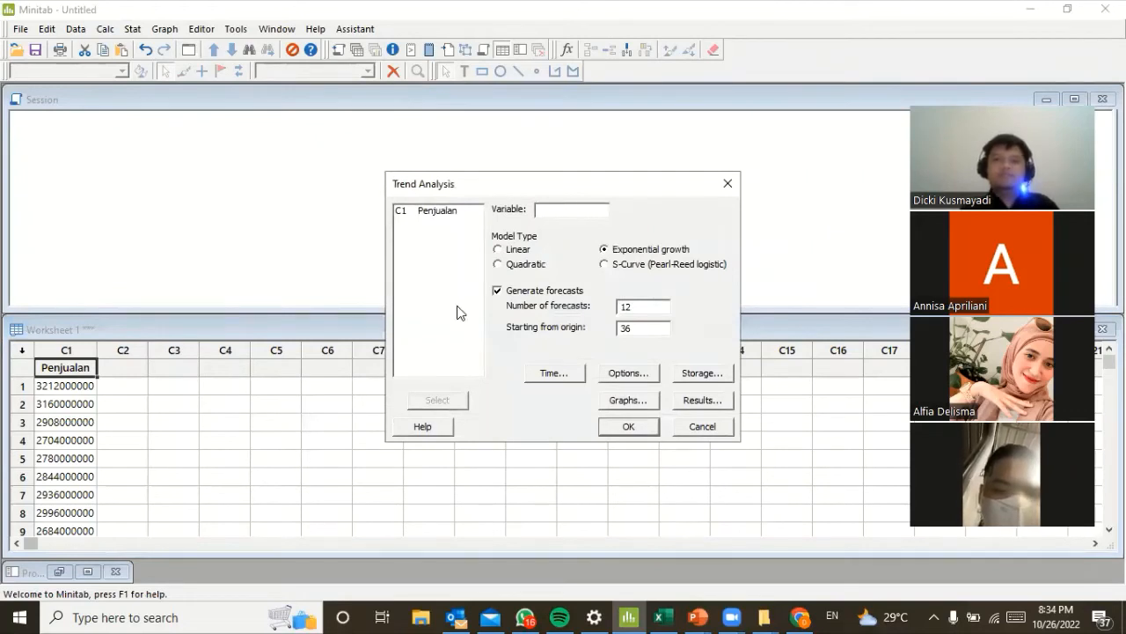
left_click(498, 291)
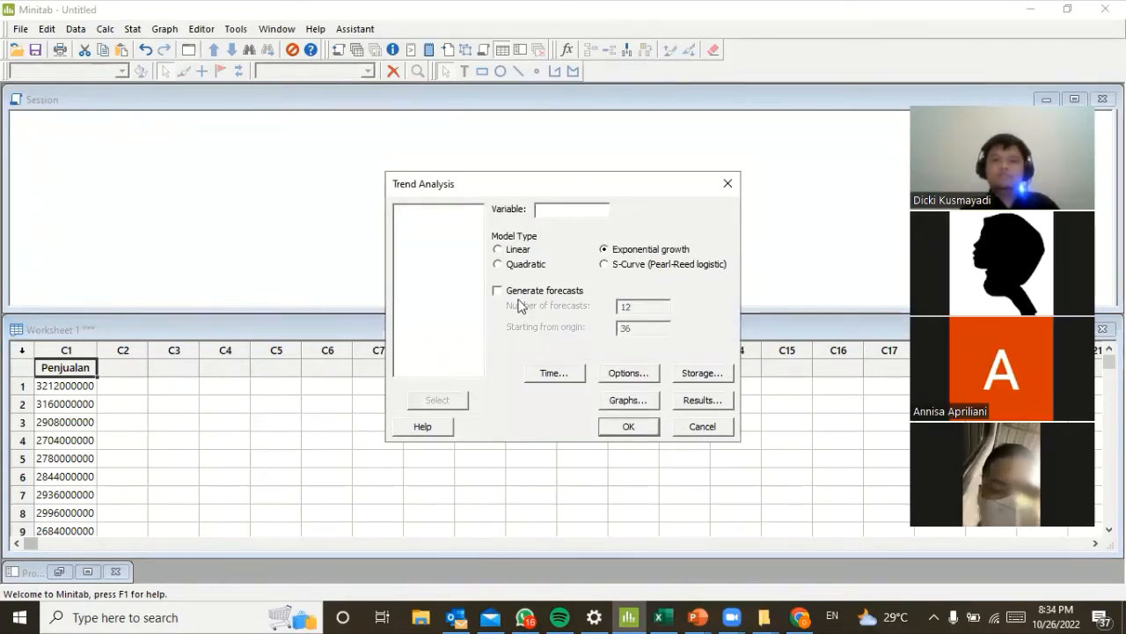
left_click(498, 291)
key("BackSpace")
key("BackSpace")
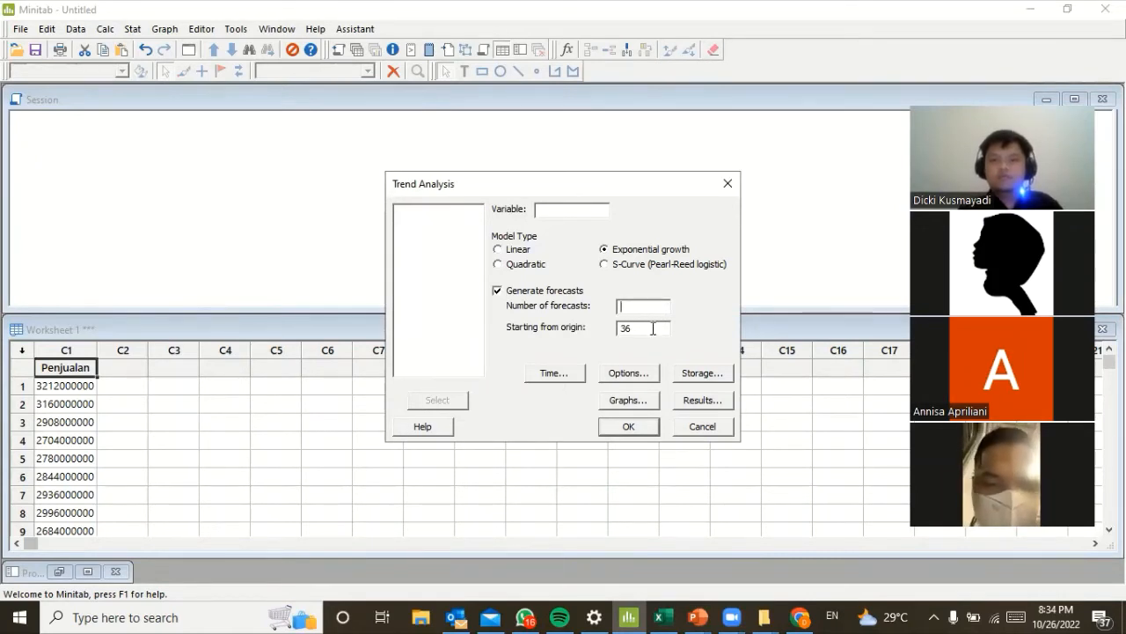
left_click(498, 291)
left_click(558, 211)
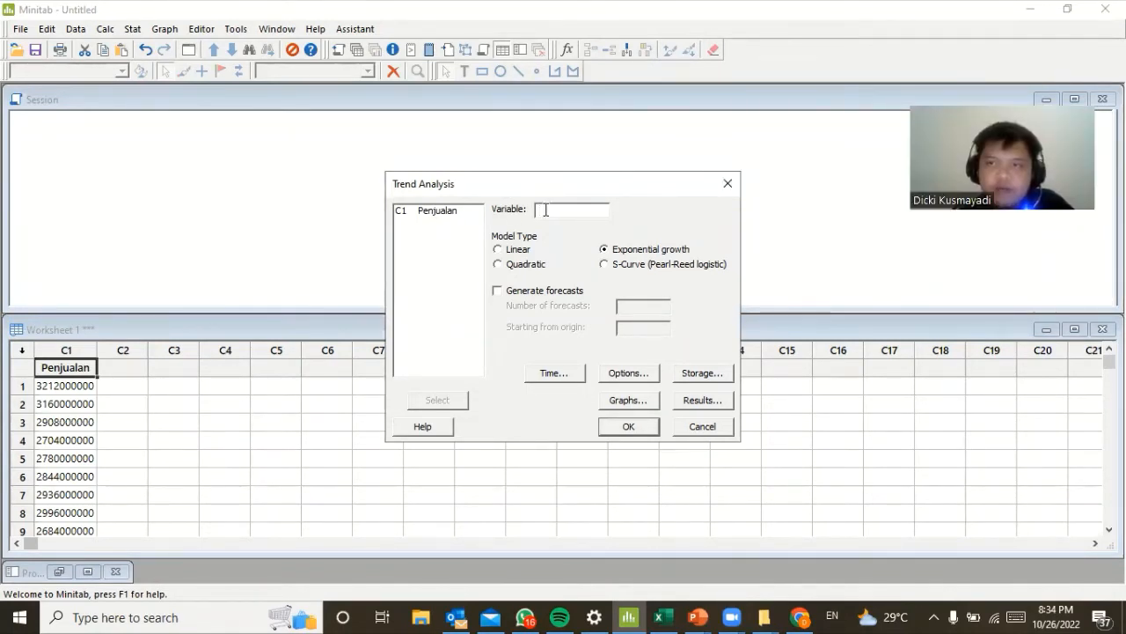
double_click(436, 212)
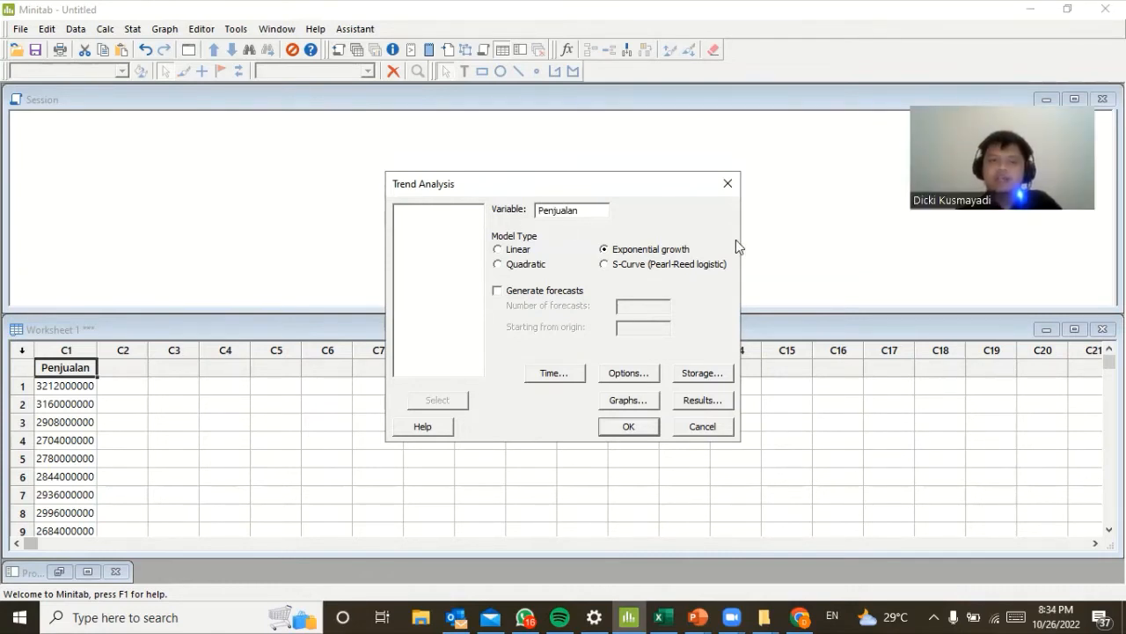
left_click(702, 426)
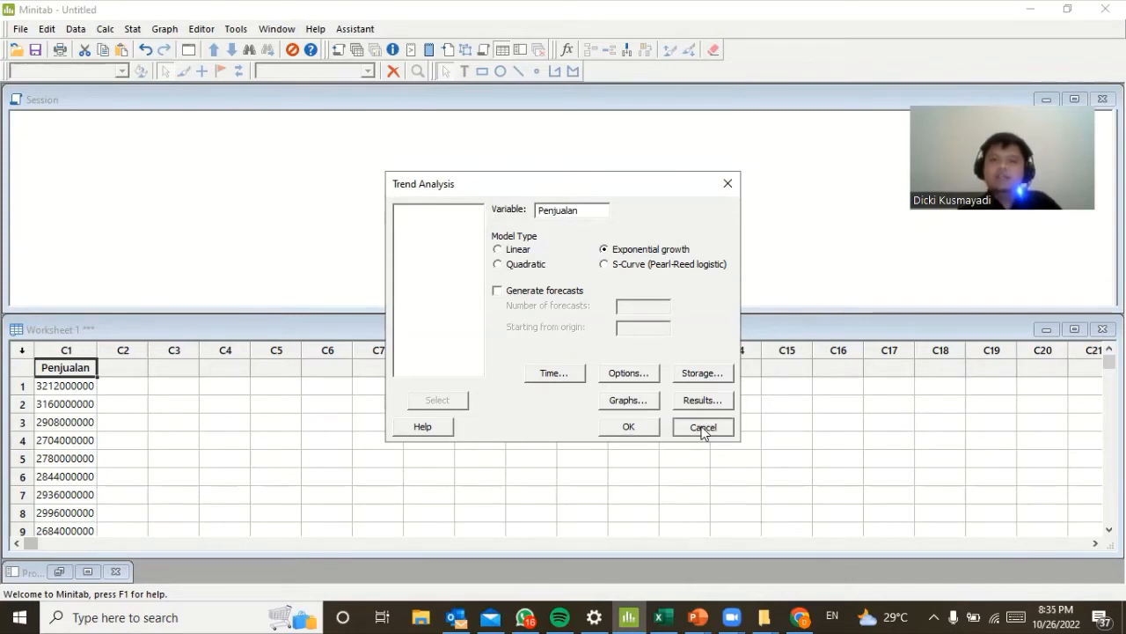
Run a time series Trend Analysis on Penjualan with the Linear model, generating 12 forecasts starting from origin 36.
left_click(132, 30)
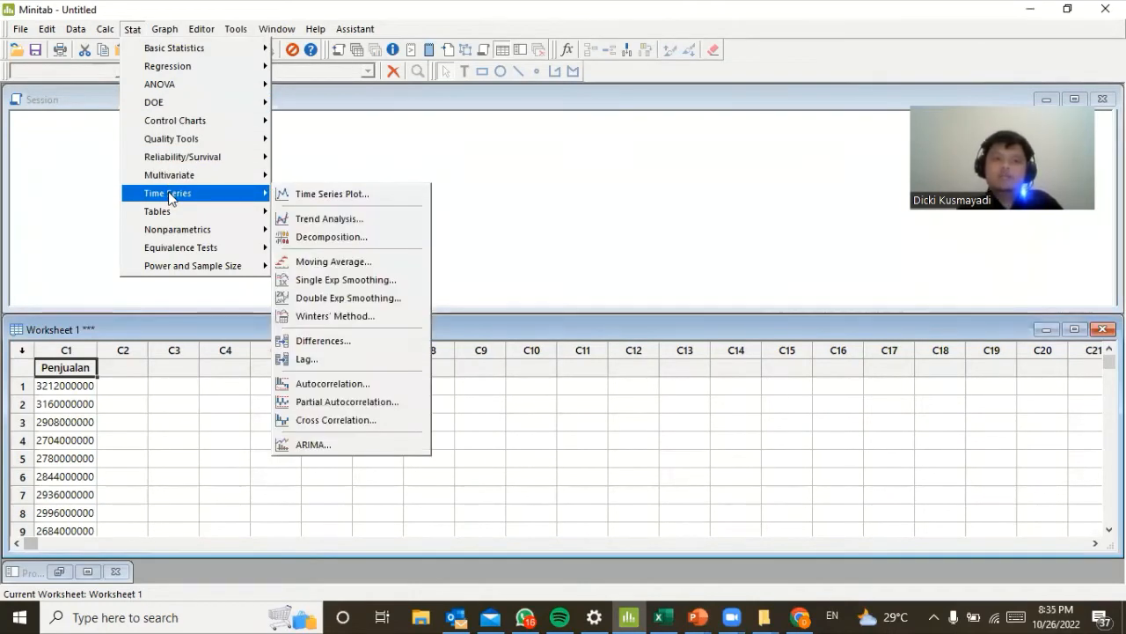
left_click(328, 217)
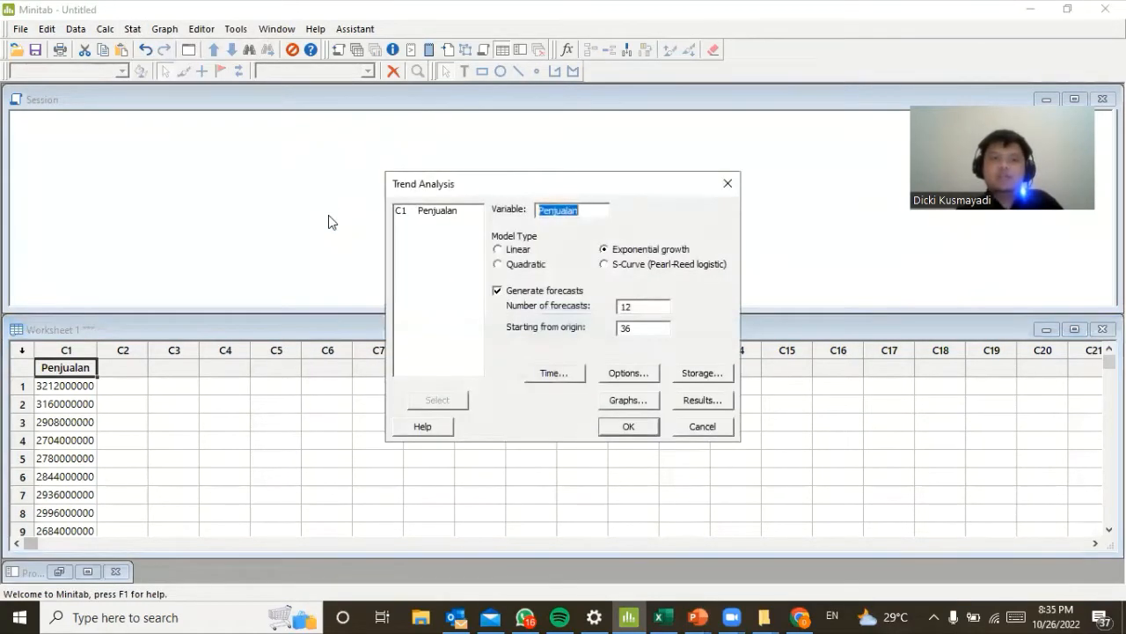
double_click(441, 213)
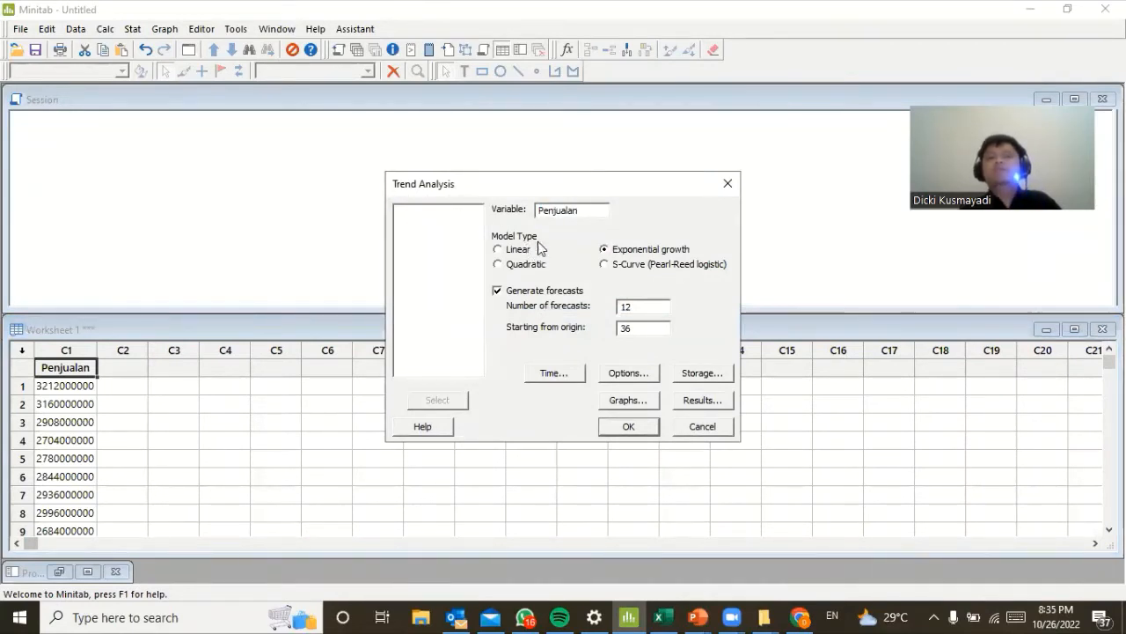
left_click(497, 291)
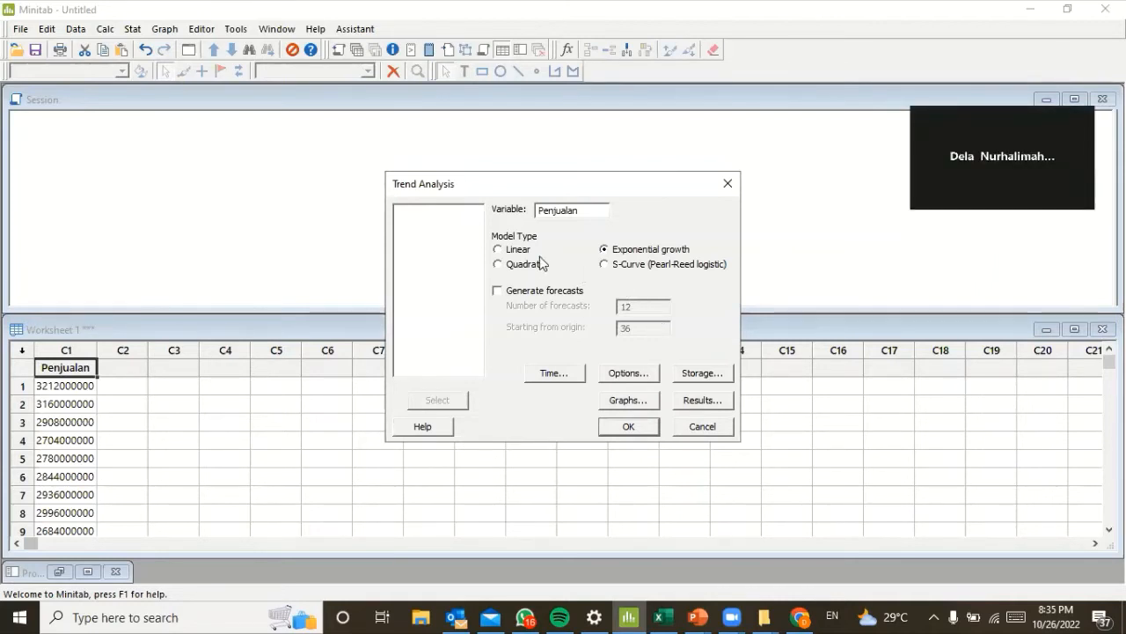
left_click(499, 250)
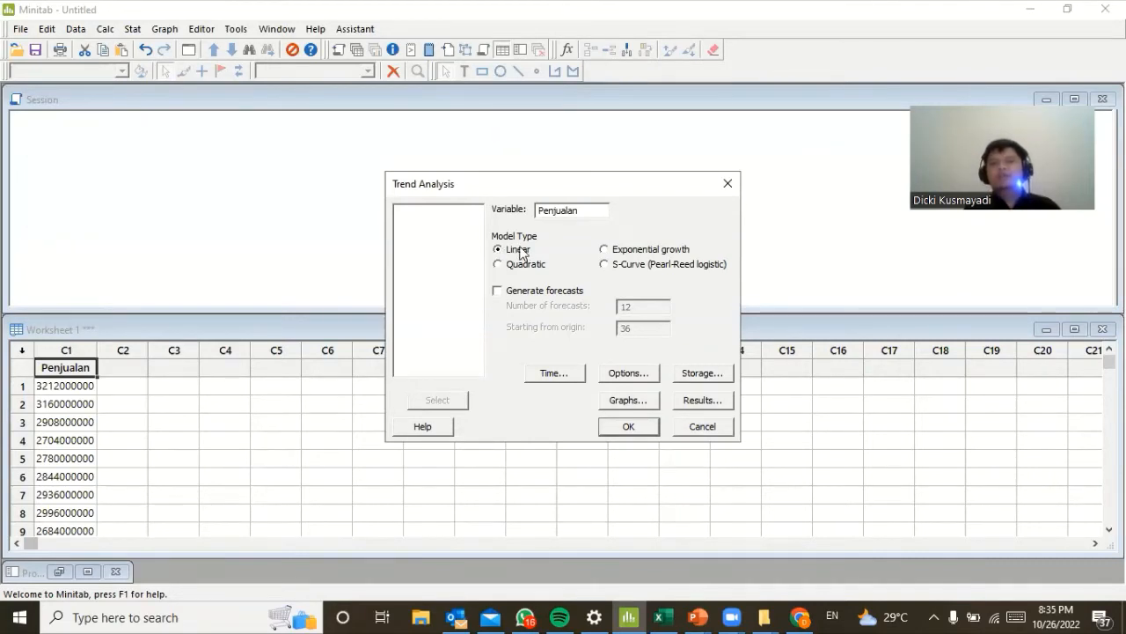
left_click(498, 291)
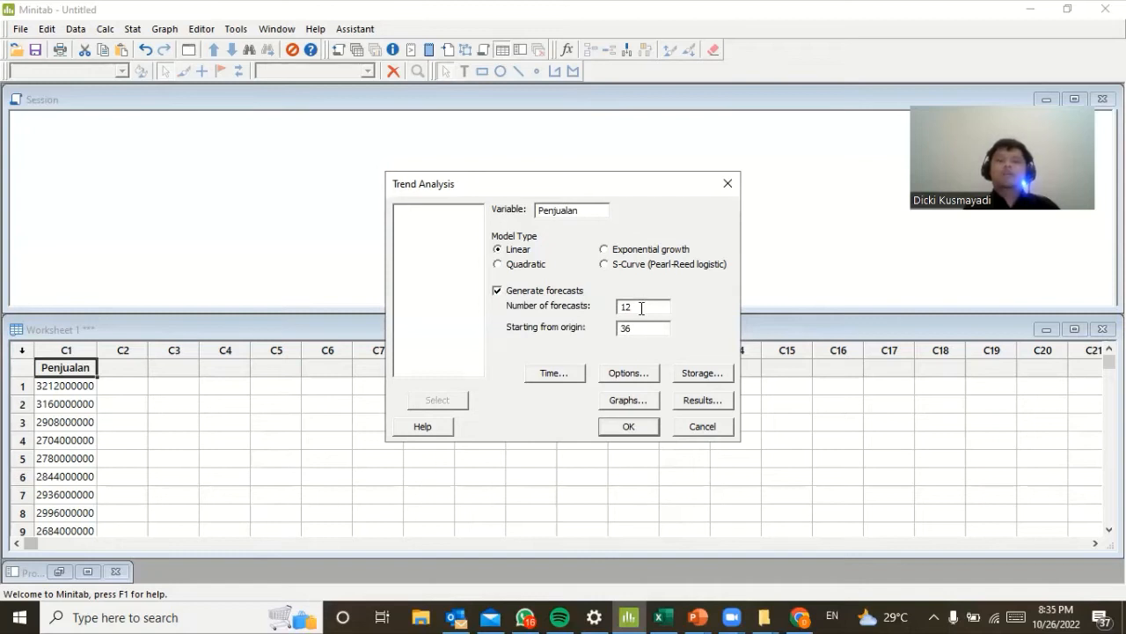
left_click_drag(636, 311, 608, 308)
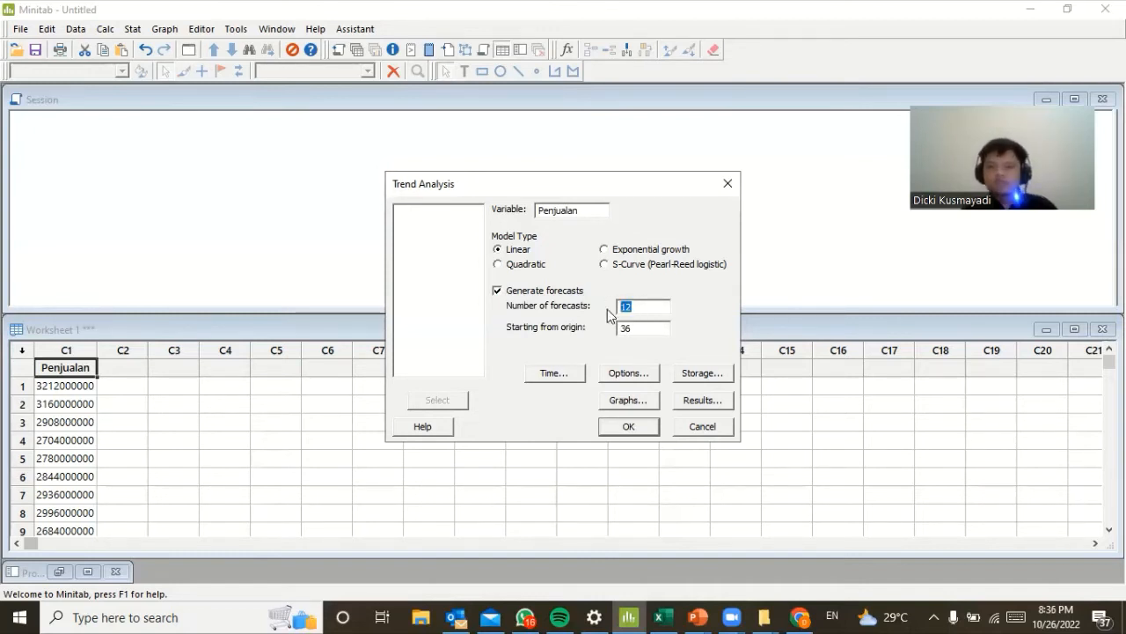
left_click_drag(636, 329, 617, 327)
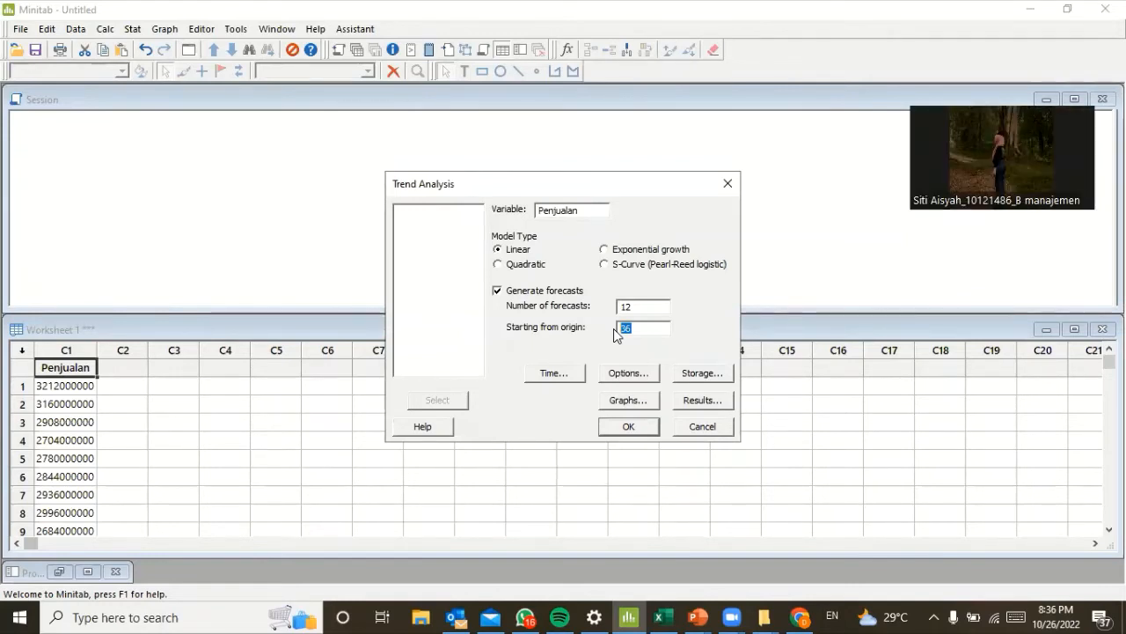
left_click(629, 428)
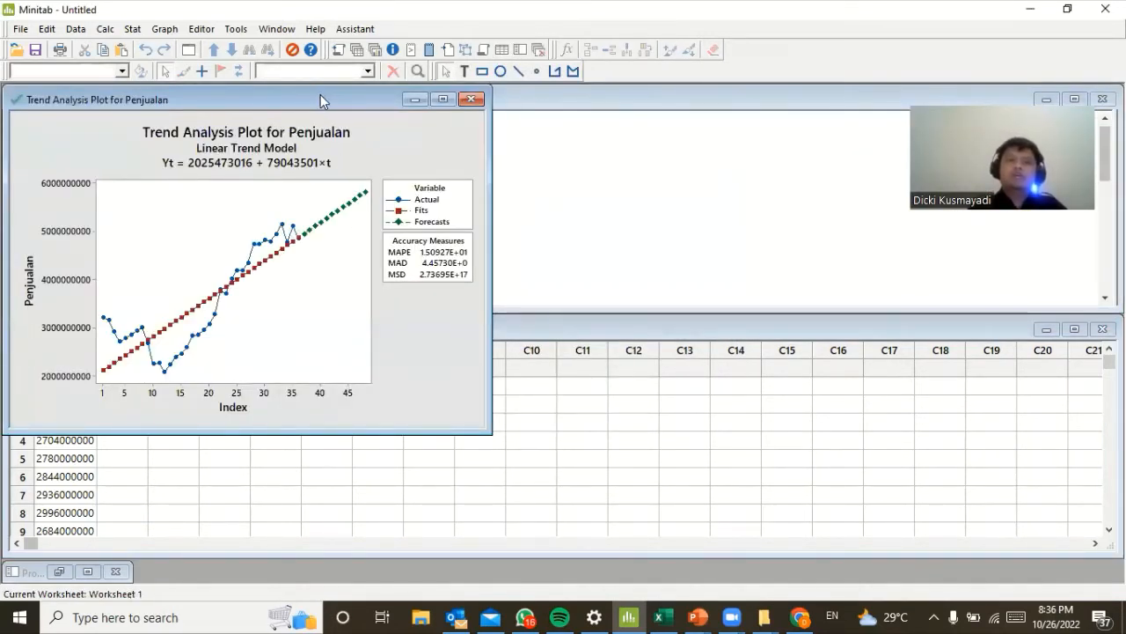
Move the Penjualan trend plot away from the Session output and bring the Session window forward to view the results.
left_click_drag(320, 94, 648, 148)
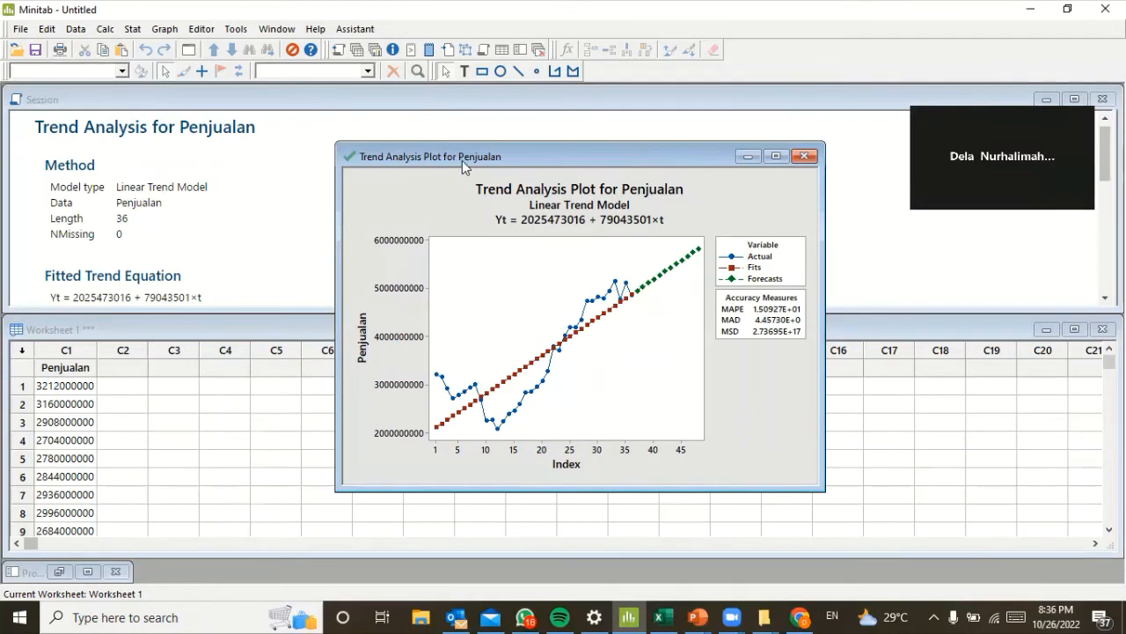
left_click(56, 97)
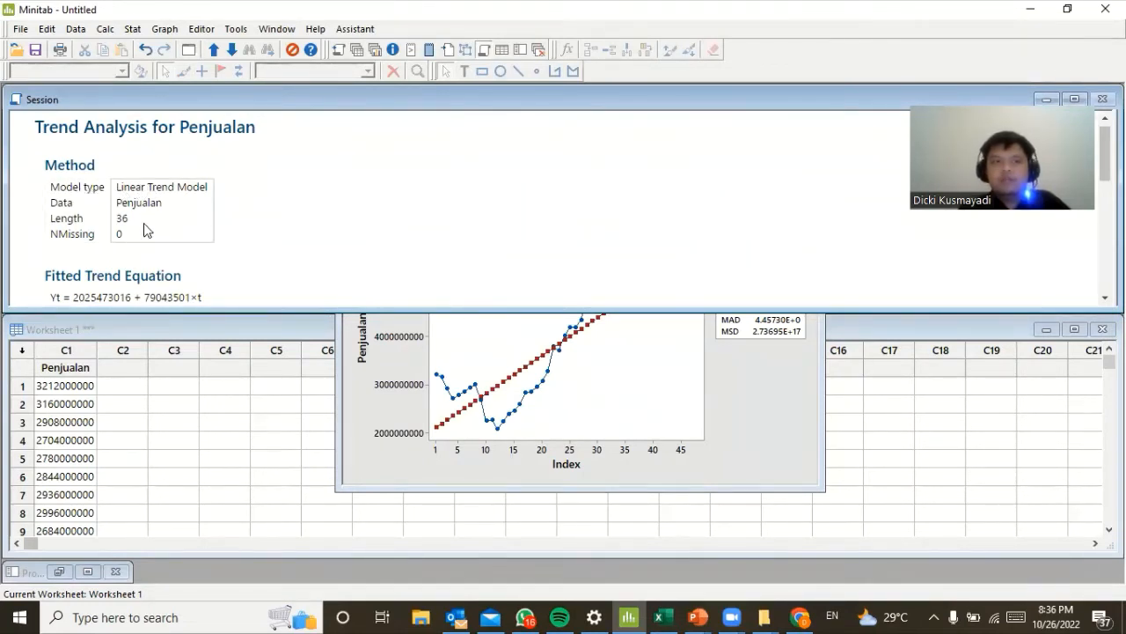
Copy the Forecast column for periods 37 onward from the Forecasts table in the Session output.
scroll(352, 223, "down", 8)
scroll(352, 223, "up", 5)
scroll(352, 223, "down", 4)
scroll(352, 223, "down", 2)
scroll(149, 193, "up", 2)
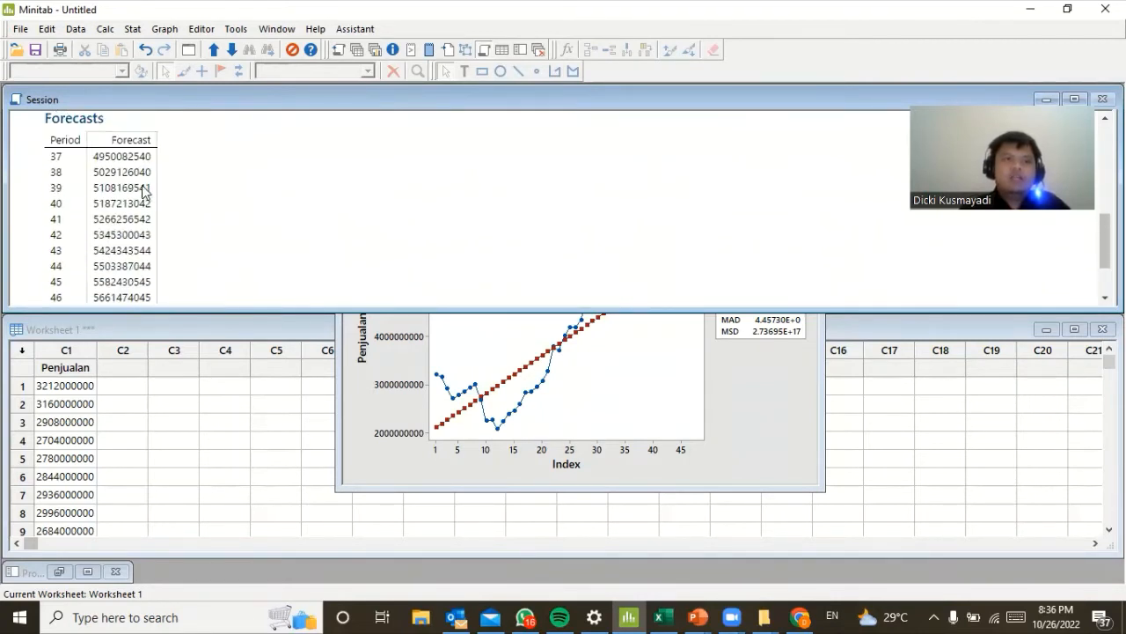
left_click(139, 172)
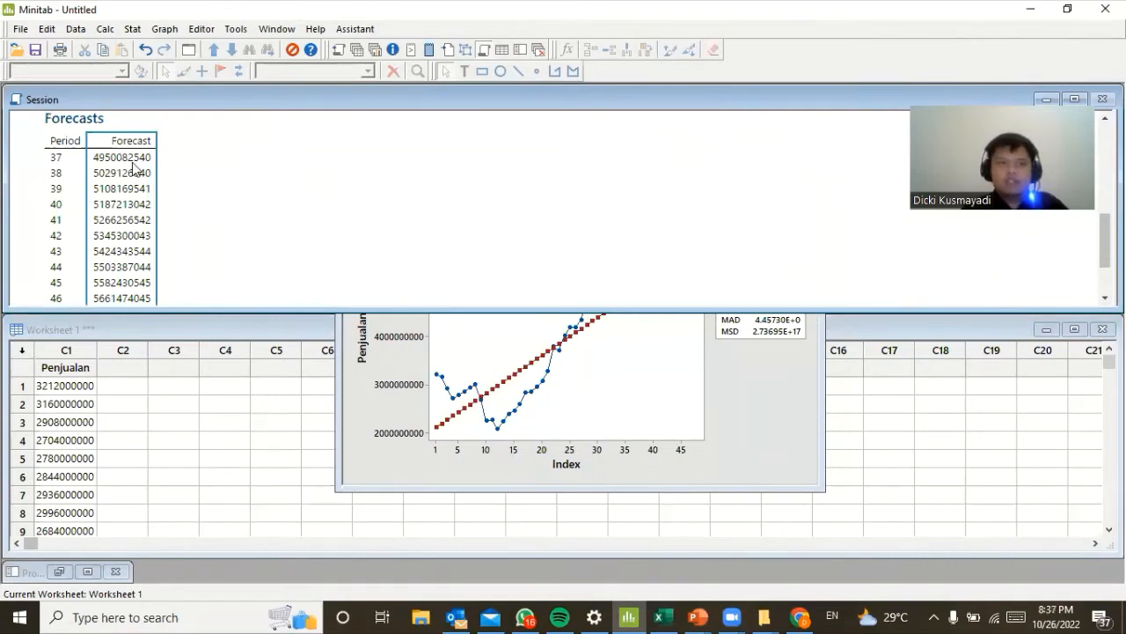
right_click(132, 162)
left_click(171, 173)
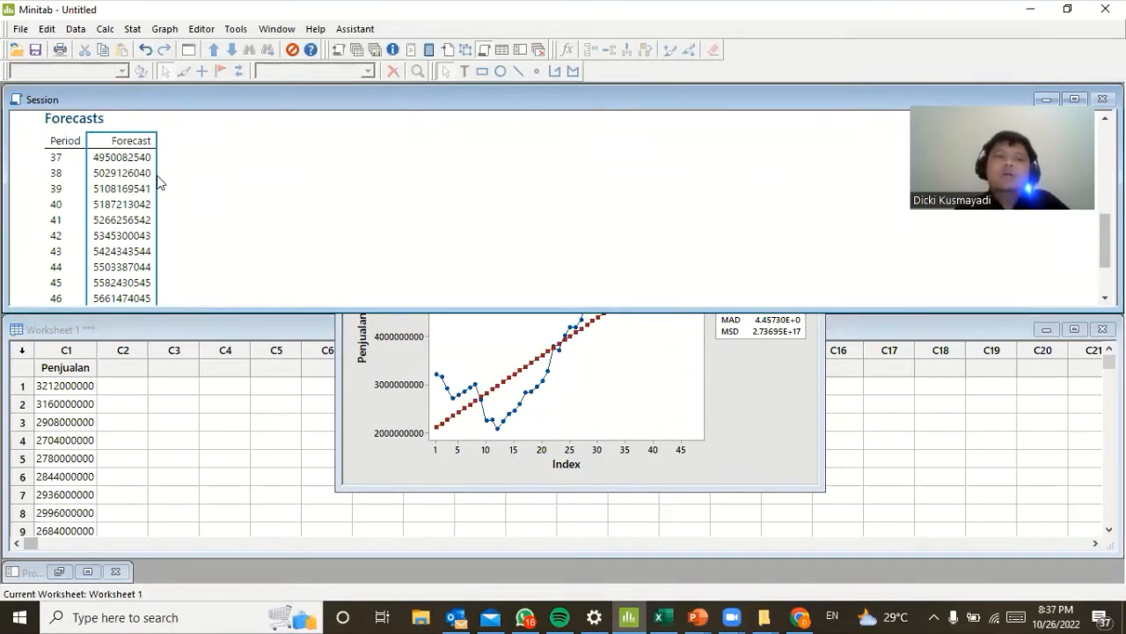
right_click(119, 167)
left_click(150, 179)
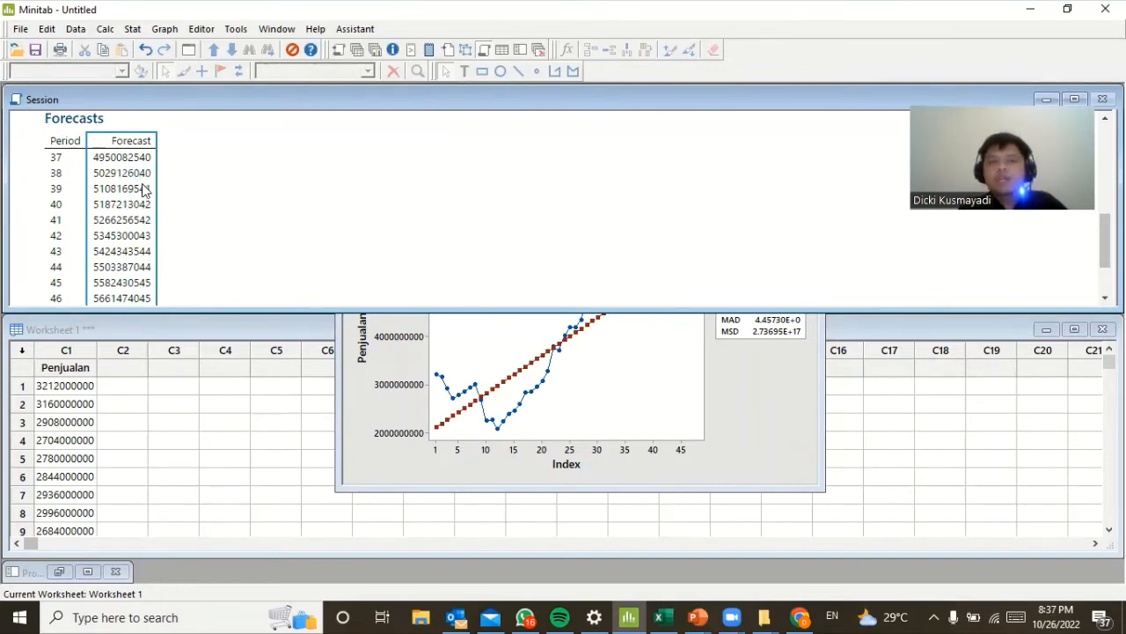
Switch to Excel and paste the copied Forecast column below the Kesimpulan box starting at D46, matching the destination formatting.
left_click(675, 614)
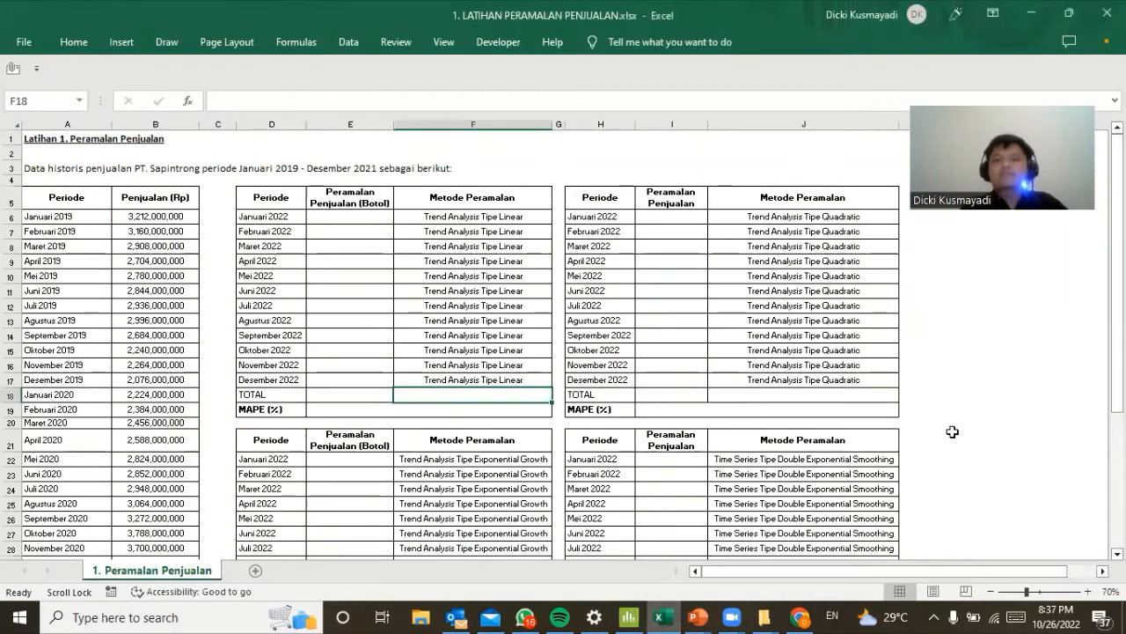
scroll(949, 443, "down", 6)
scroll(949, 442, "down", 2)
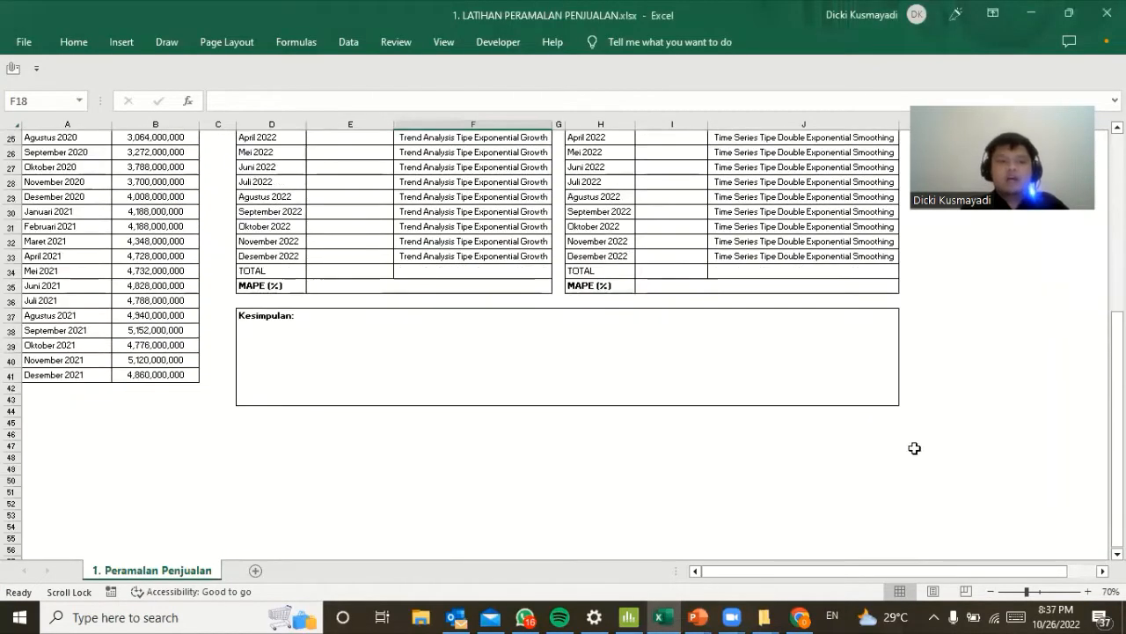
left_click(263, 446)
left_click(257, 432)
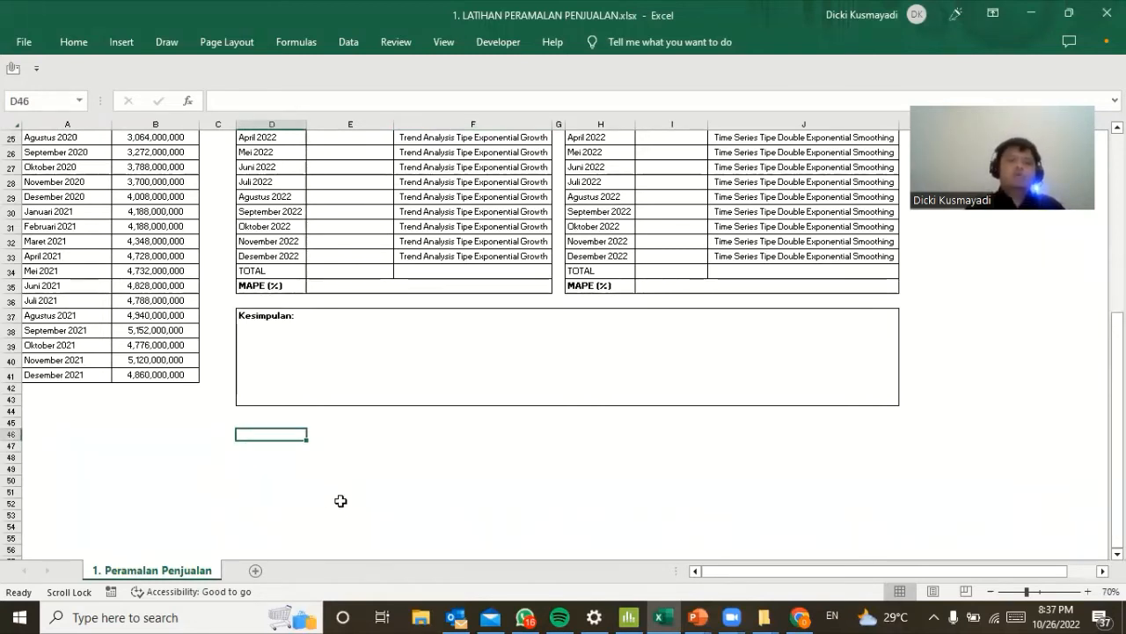
right_click(277, 433)
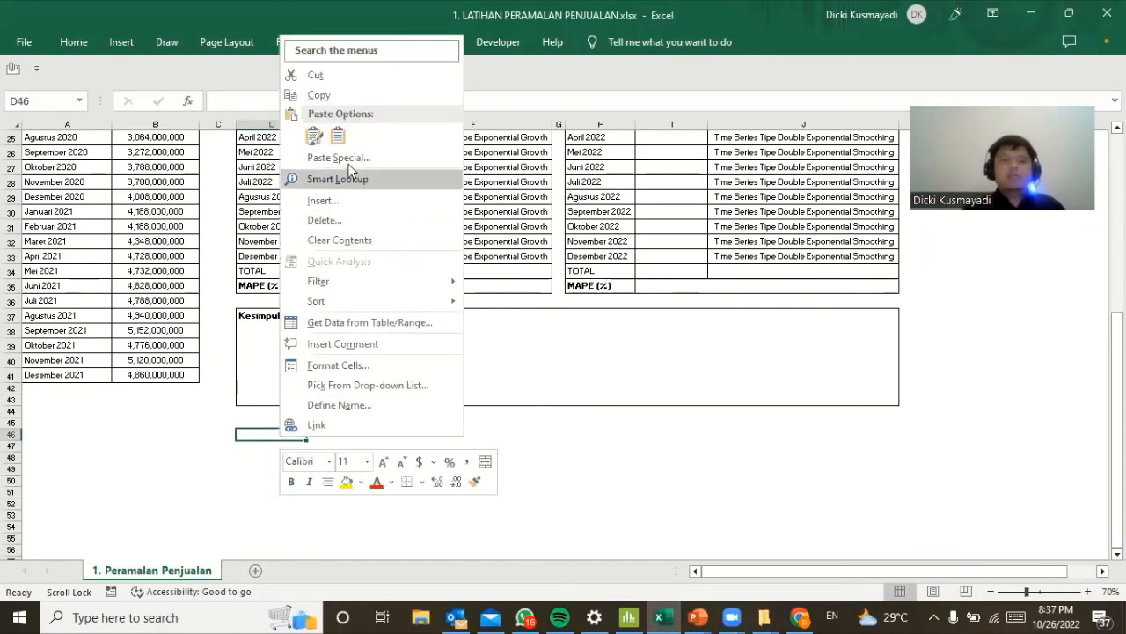
left_click(338, 135)
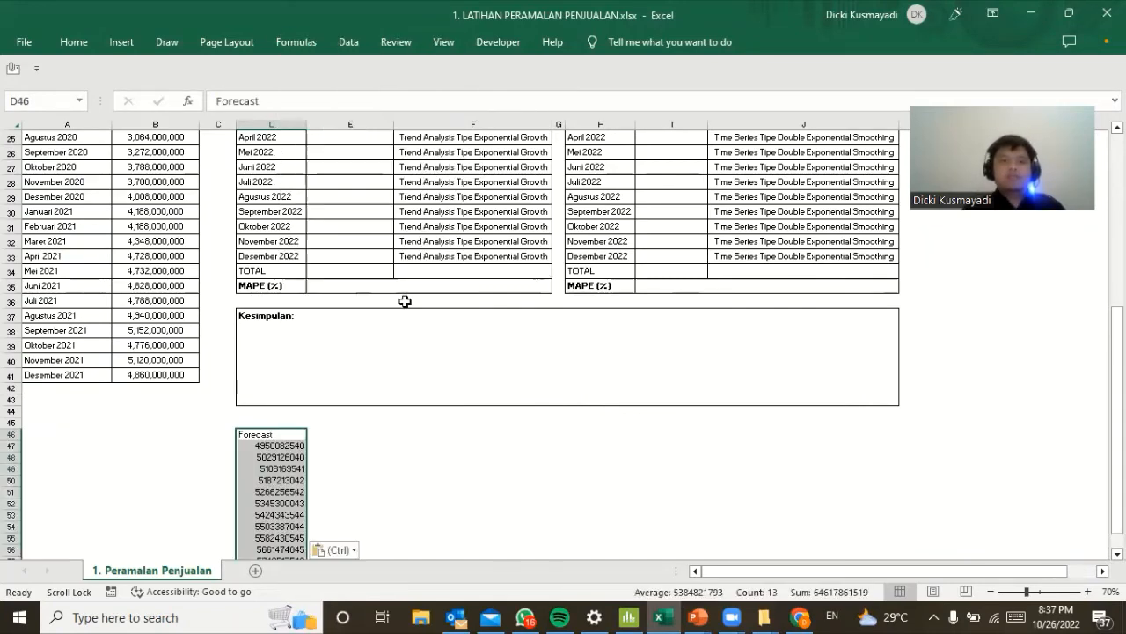
left_click(480, 466)
scroll(481, 464, "down", 3)
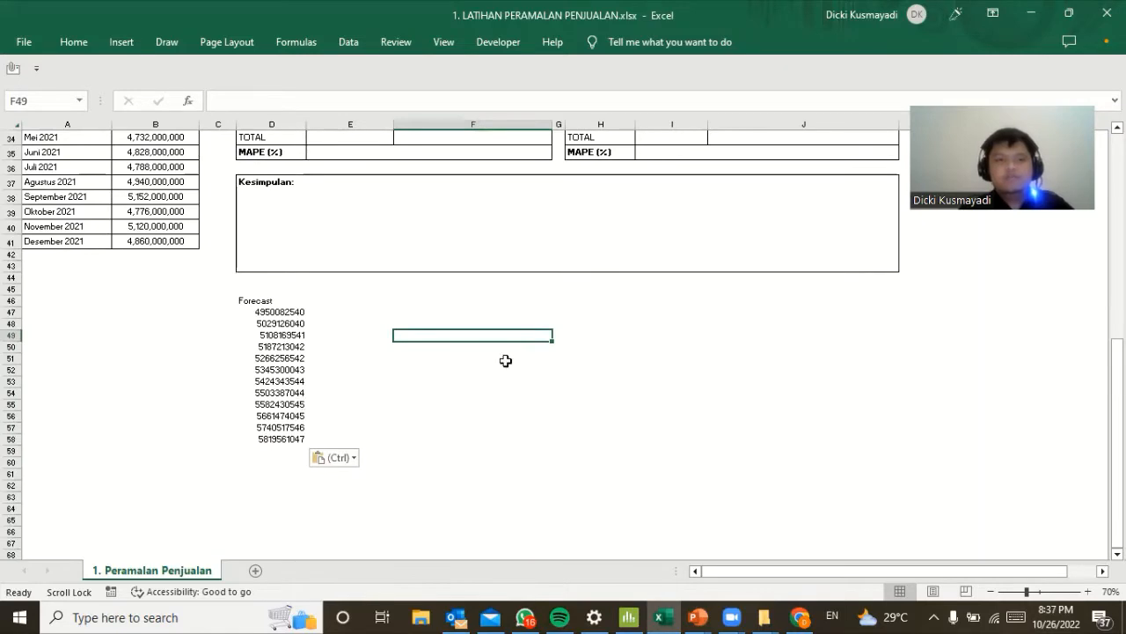
scroll(501, 357, "up", 2)
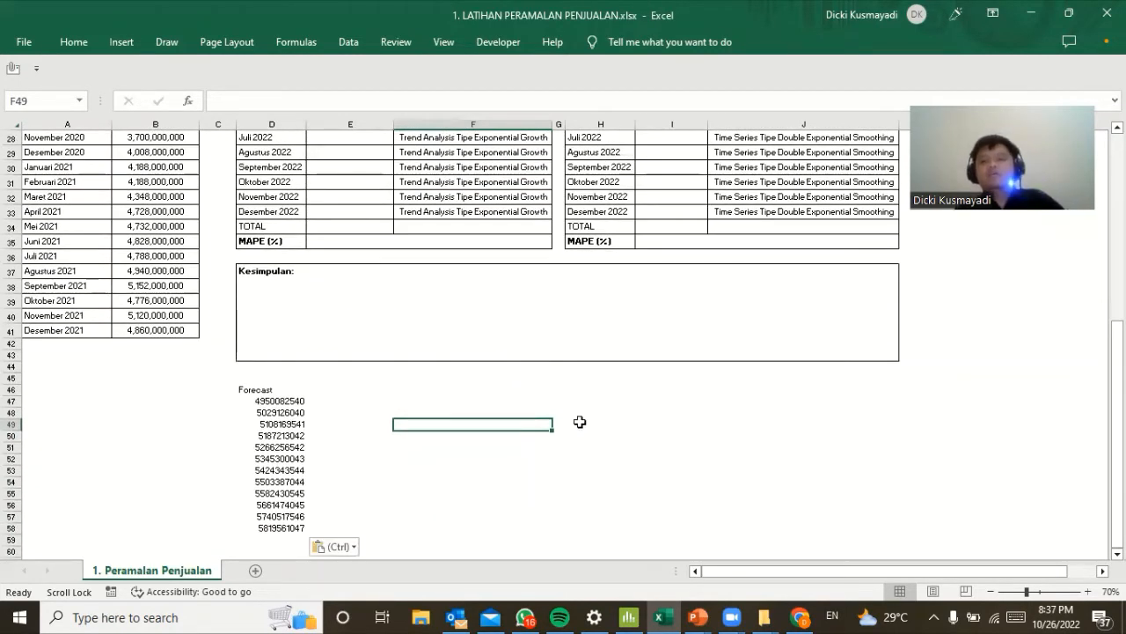
Copy the Forecast column from Minitab again and paste it over the same Excel cells starting at D46.
left_click(628, 617)
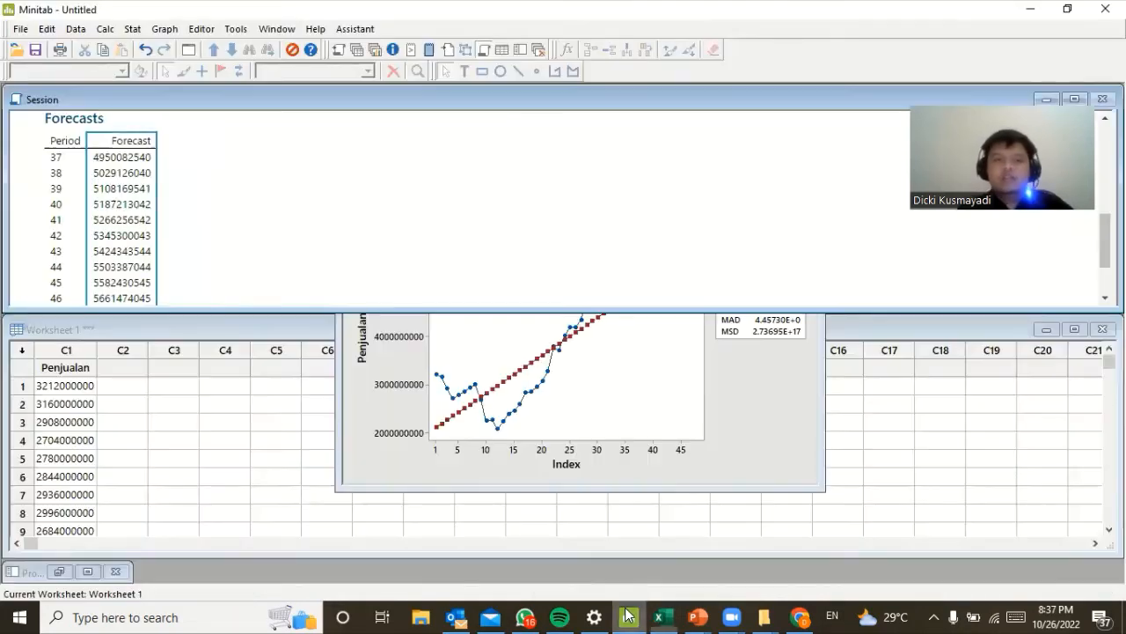
right_click(123, 195)
left_click(152, 200)
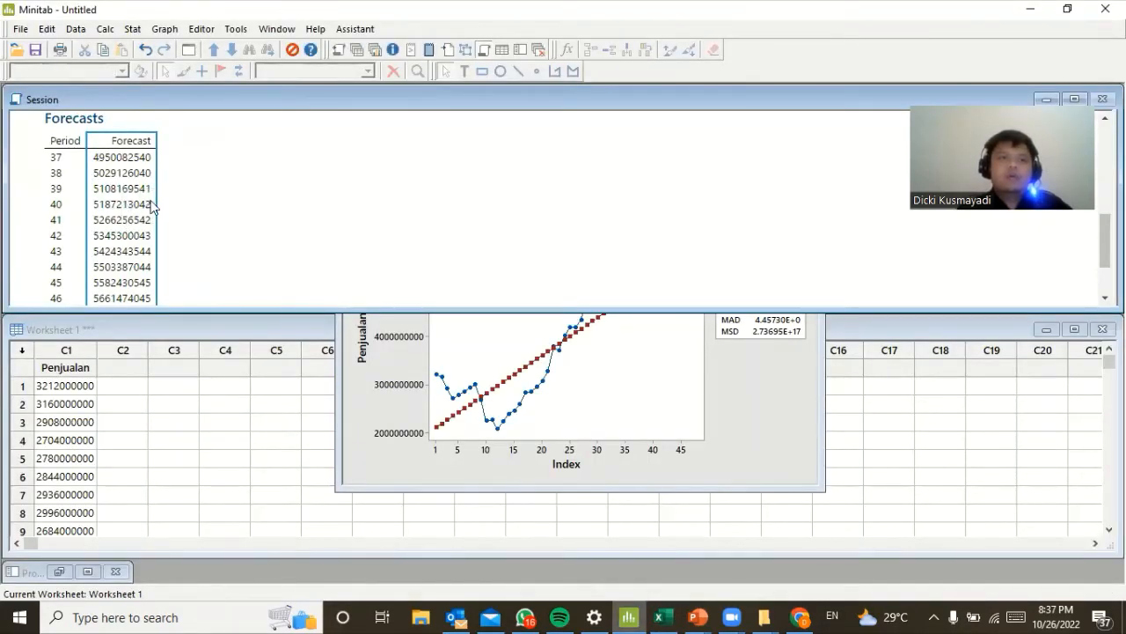
left_click(659, 617)
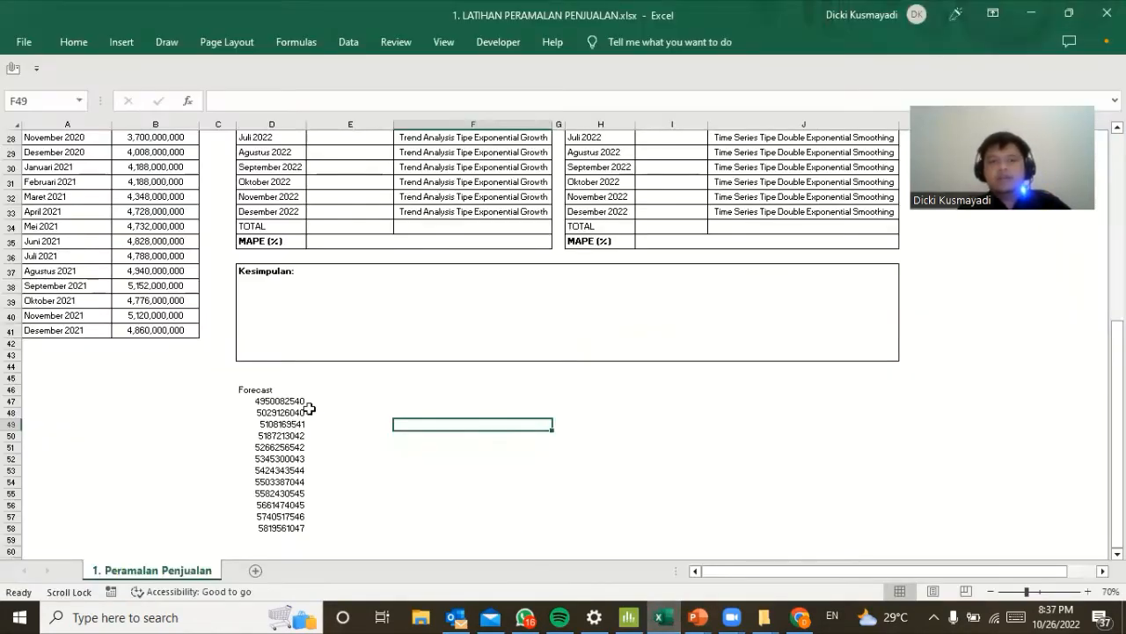
right_click(253, 390)
left_click(310, 278)
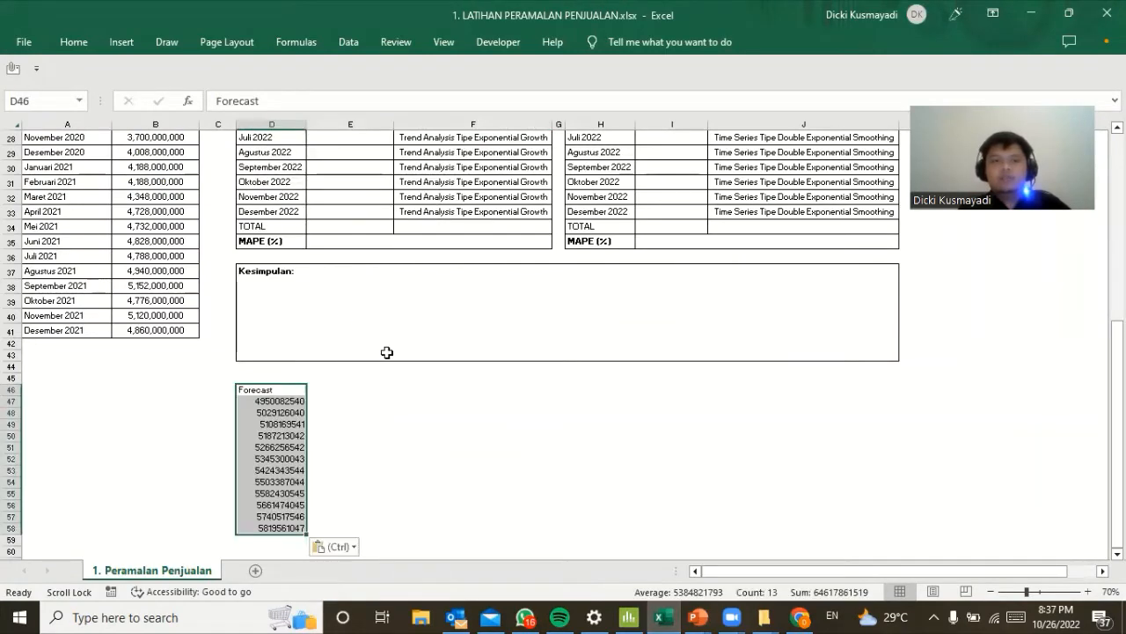
left_click(426, 413)
Copy the twelve forecasts in D47:D58 and paste them as values into the Trend Analysis Tipe Linear table starting at E6.
left_click_drag(286, 403, 286, 519)
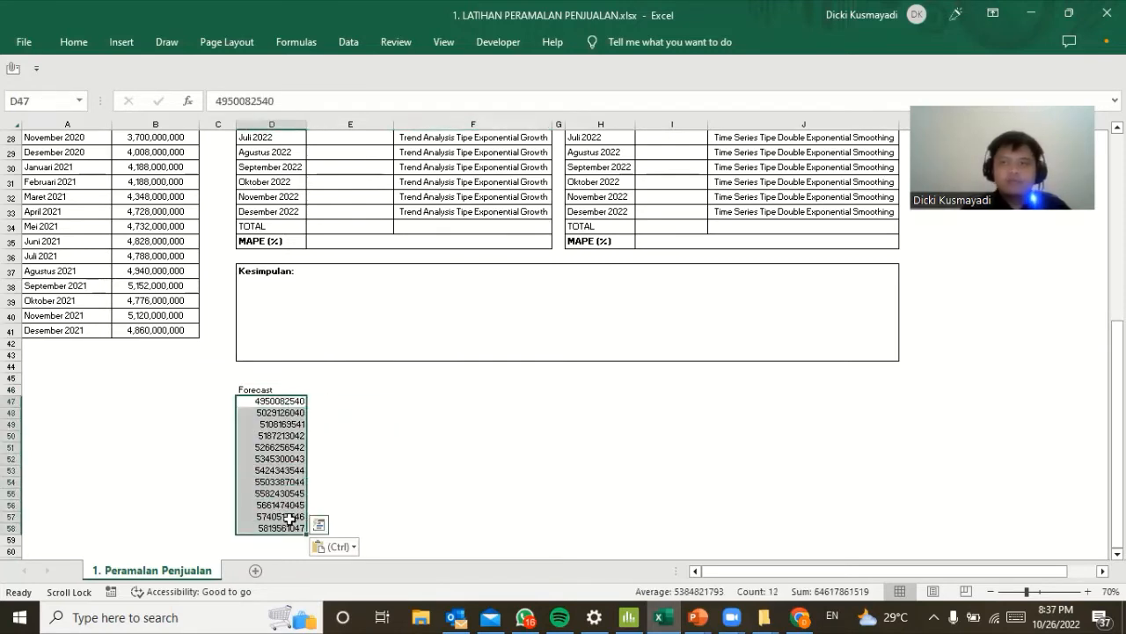
right_click(288, 419)
left_click(343, 78)
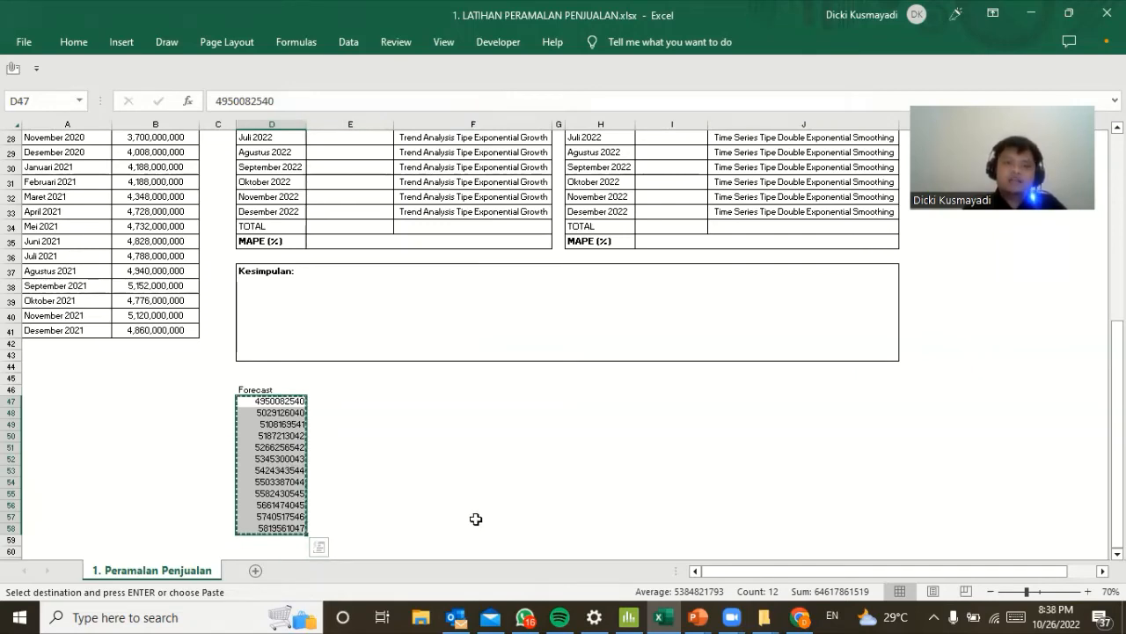
scroll(475, 519, "up", 8)
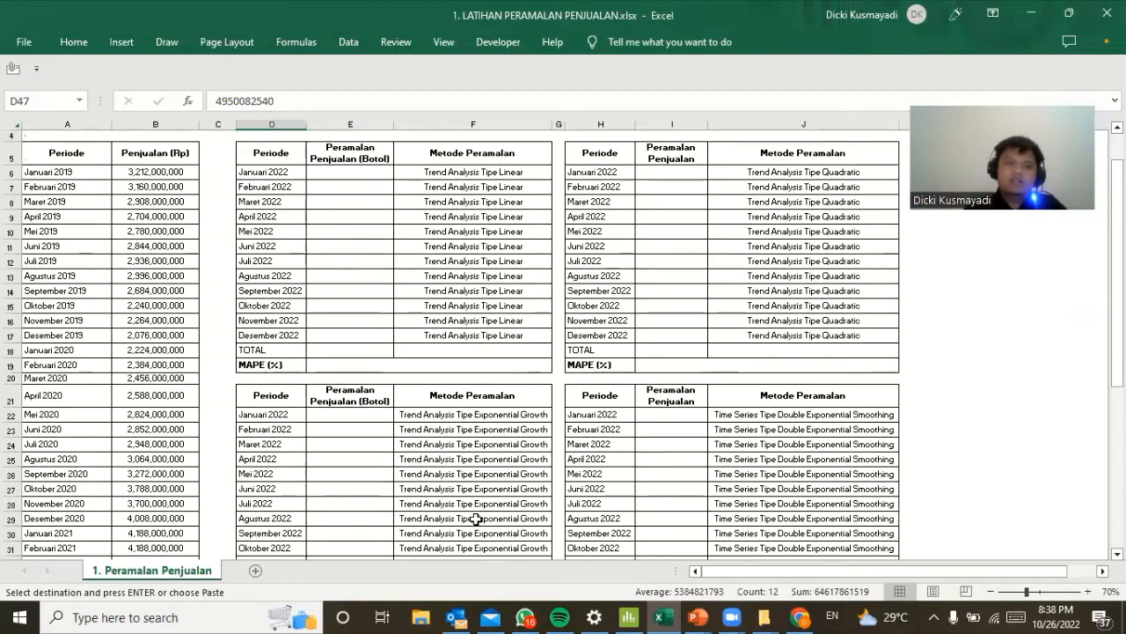
scroll(361, 174, "up", 1)
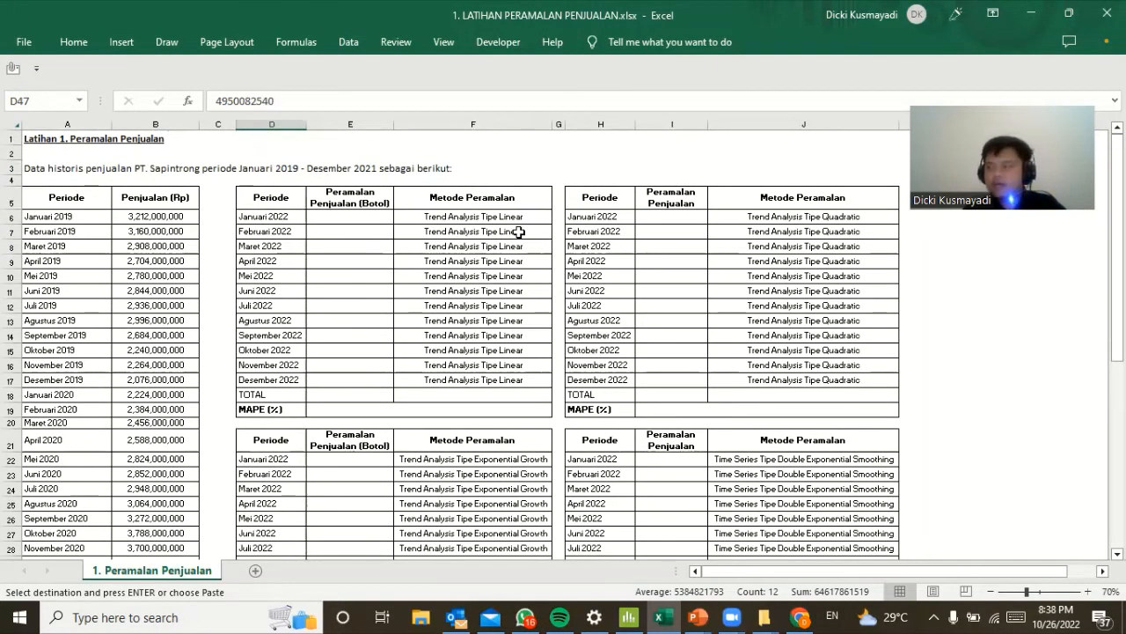
left_click(335, 214)
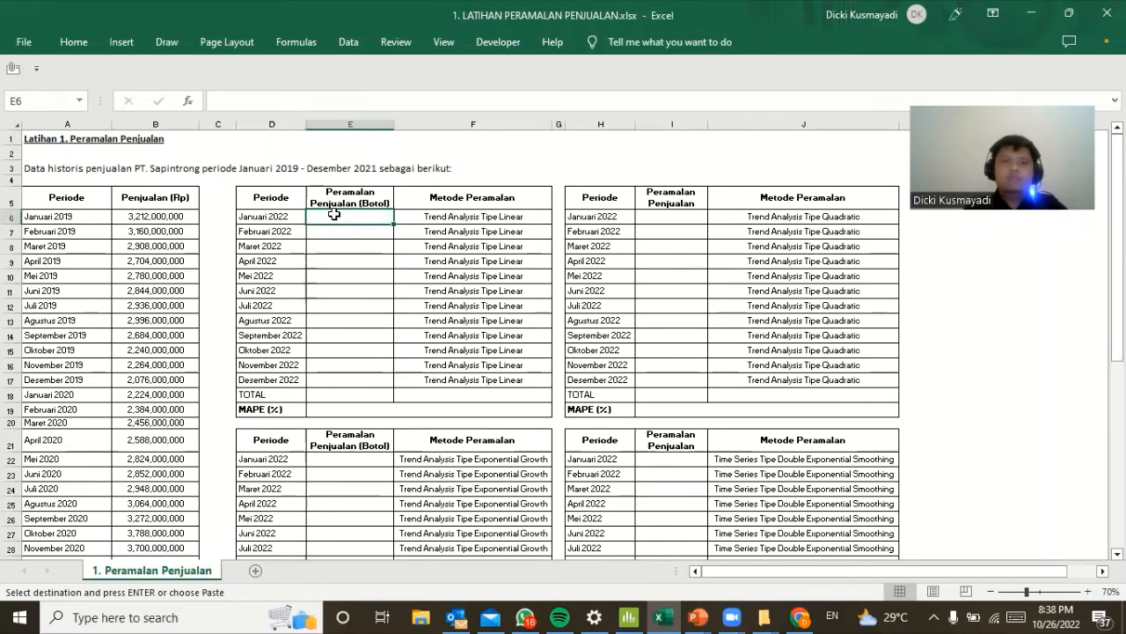
right_click(335, 213)
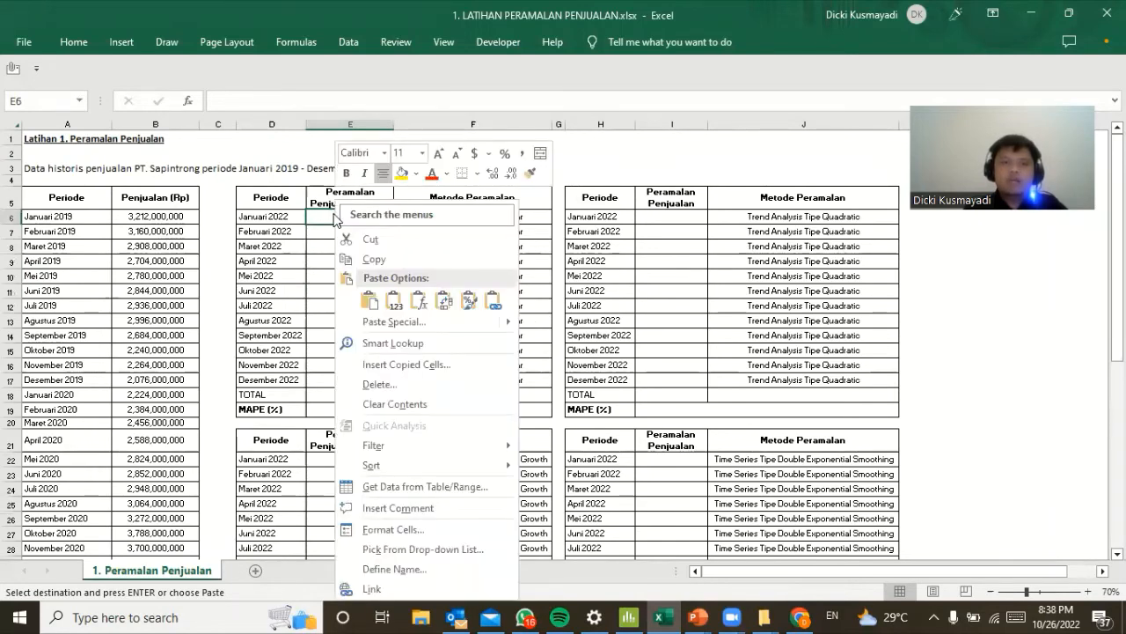
left_click(396, 302)
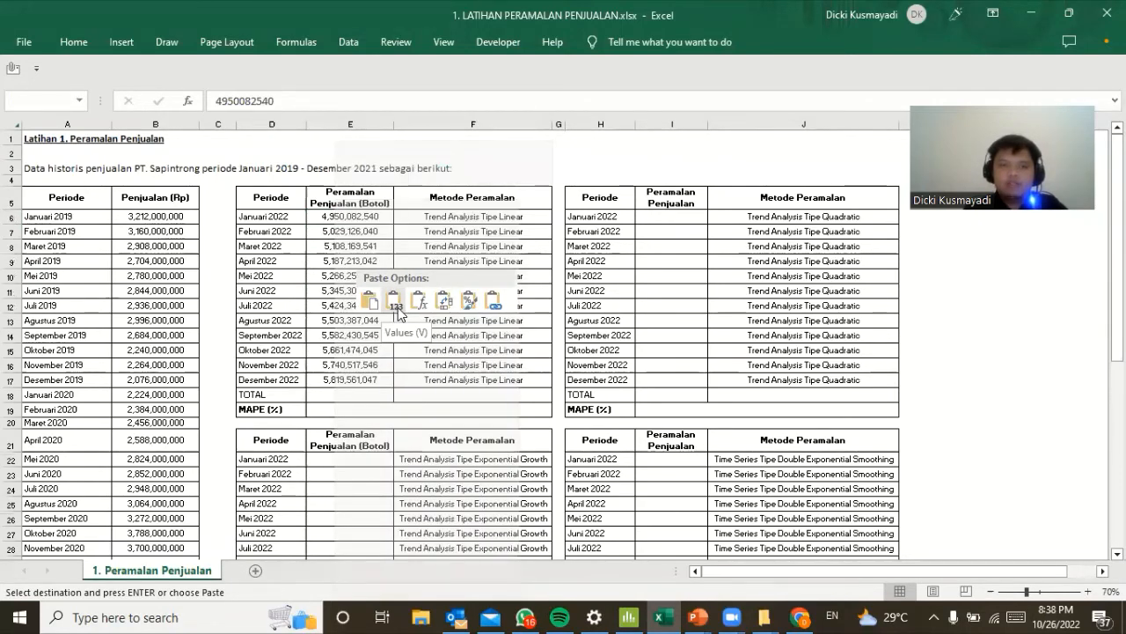
left_click(538, 400)
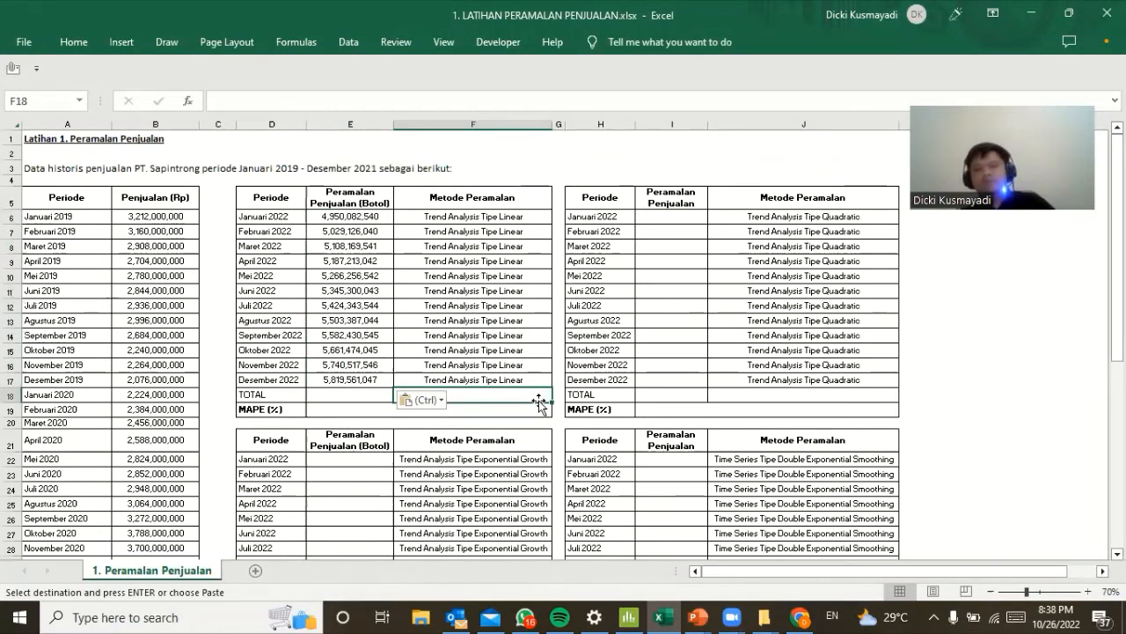
Total the linear forecasts in E18 with a SUM formula over E6:E17.
left_click(362, 390)
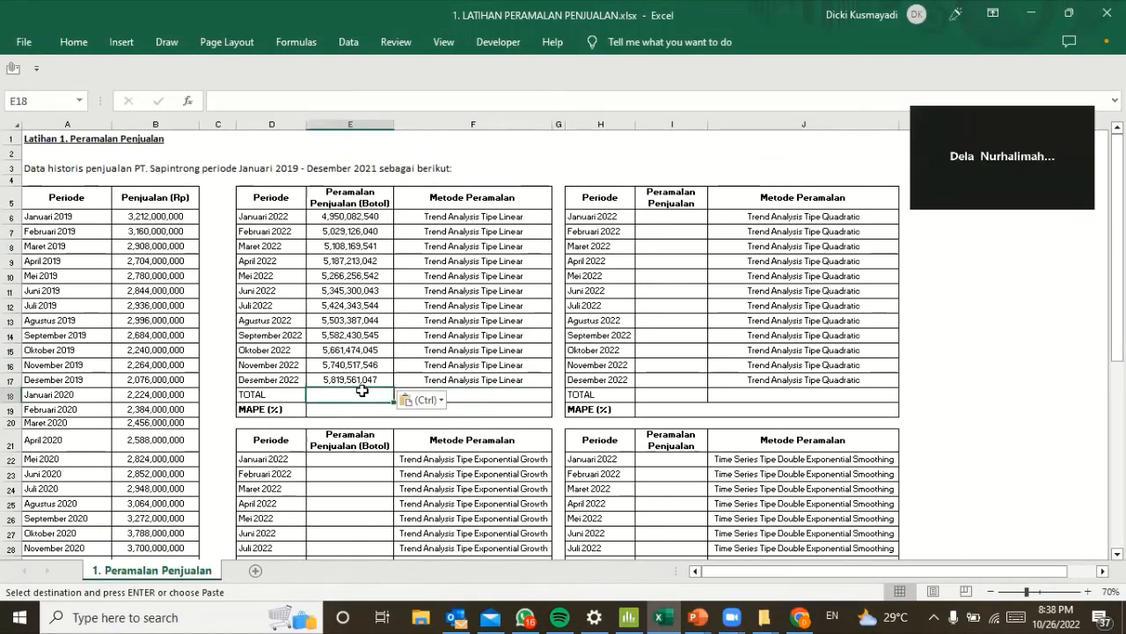
type("=sum(")
key("ctrl+shift+Up")
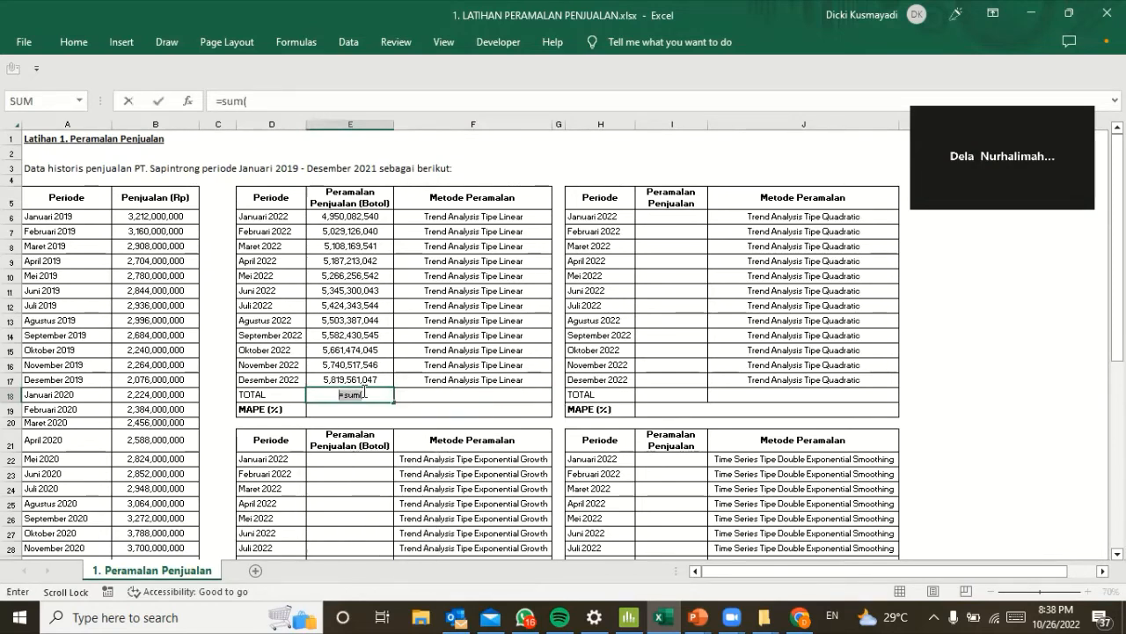
left_click(374, 393)
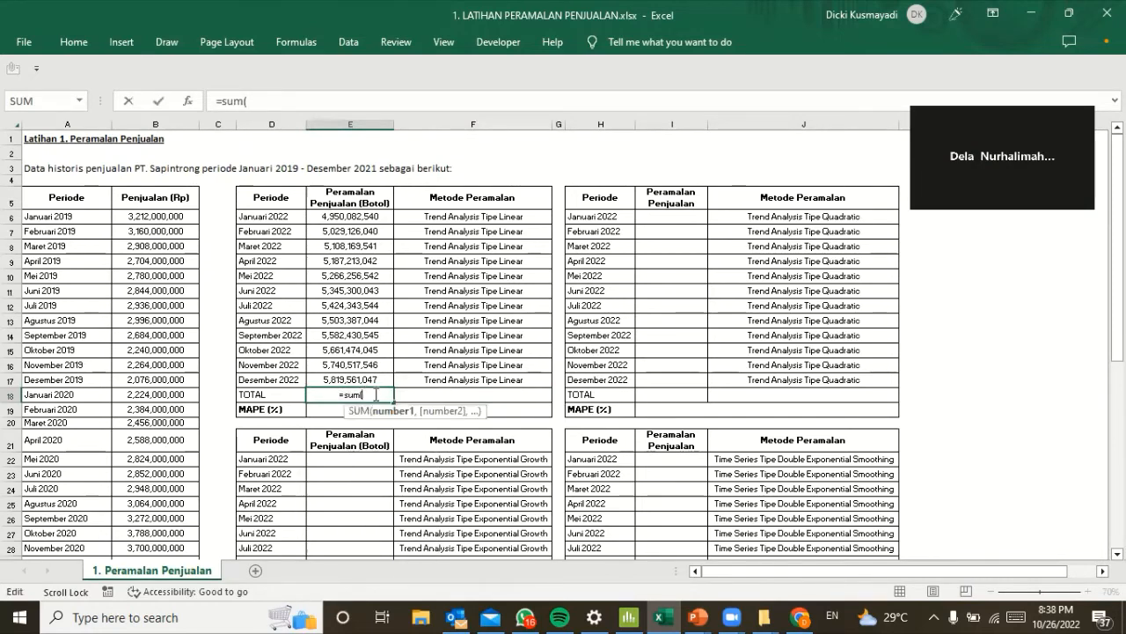
left_click_drag(349, 216, 350, 374)
key("Return")
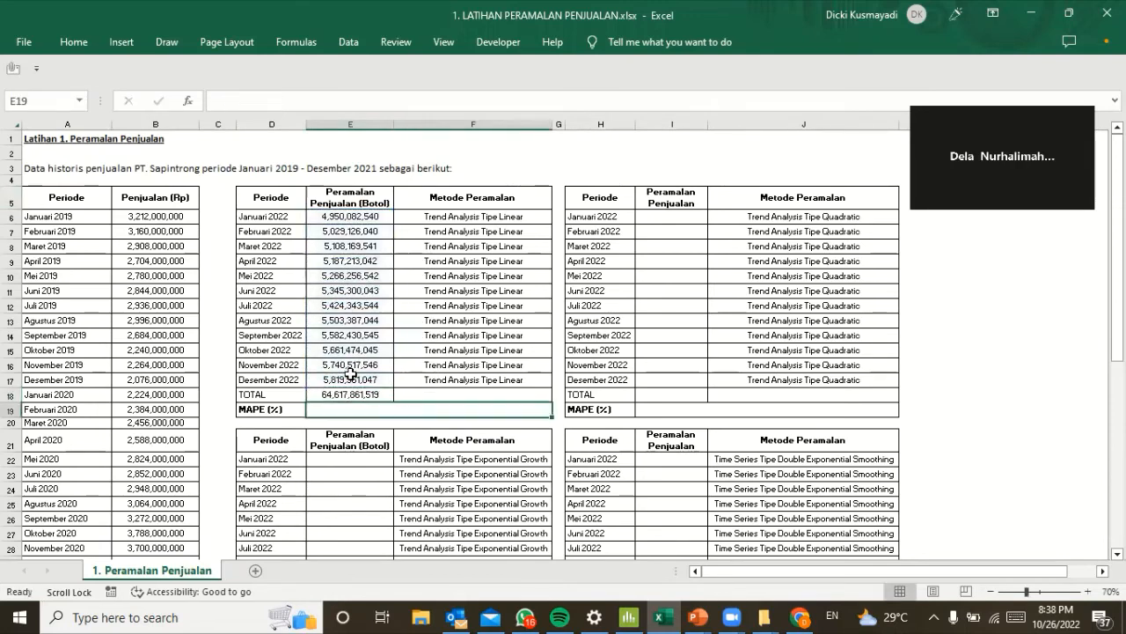
Copy the TOTAL formula from E18 to the other three tables' TOTAL cells: I18, E34 and I34.
left_click(361, 392)
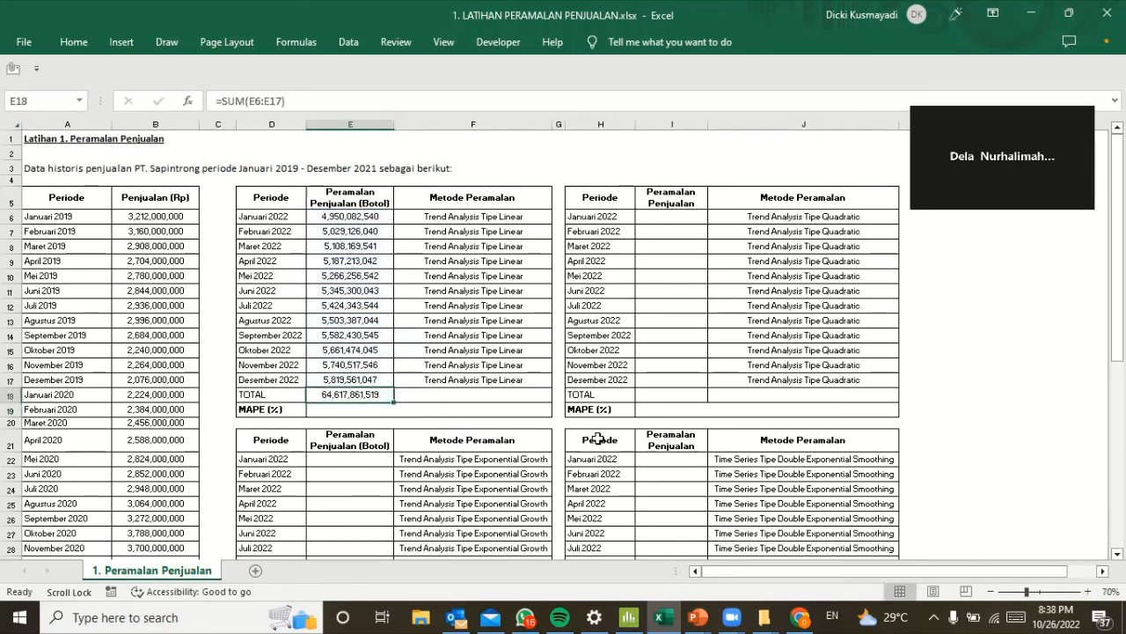
key("ctrl+c")
left_click(671, 395)
key("ctrl+v")
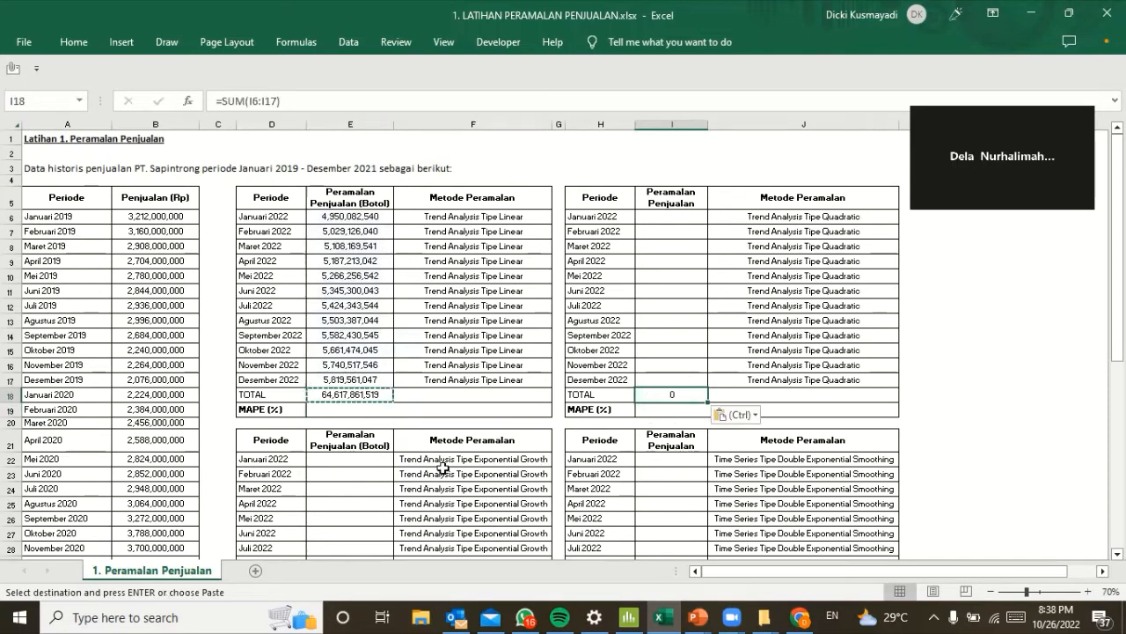
scroll(445, 467, "down", 3)
left_click(374, 498)
key("ctrl+v")
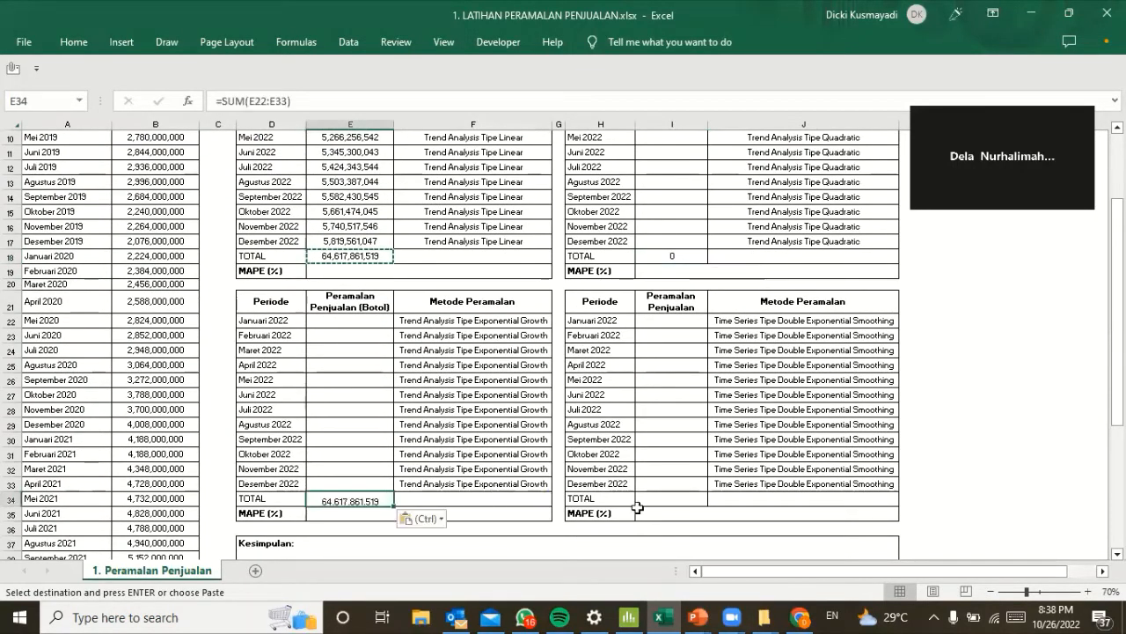
left_click(668, 498)
key("ctrl+v")
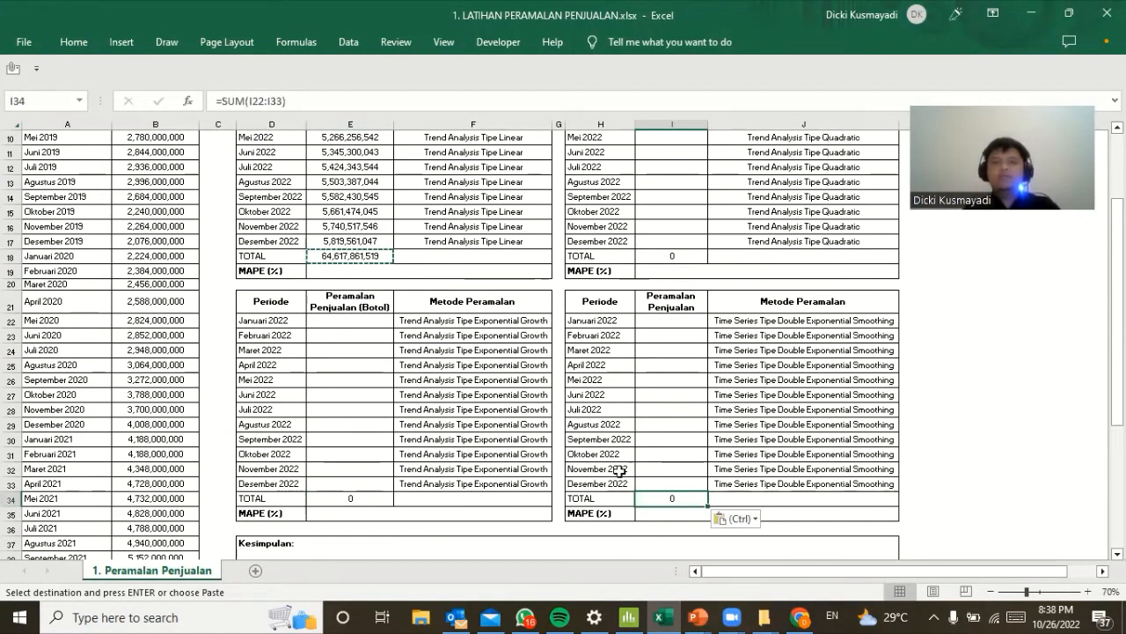
Review the four forecast tables, their TOTAL rows and the pasted forecast list below them.
scroll(512, 380, "up", 1)
scroll(512, 380, "up", 2)
scroll(506, 381, "down", 4)
scroll(503, 381, "down", 4)
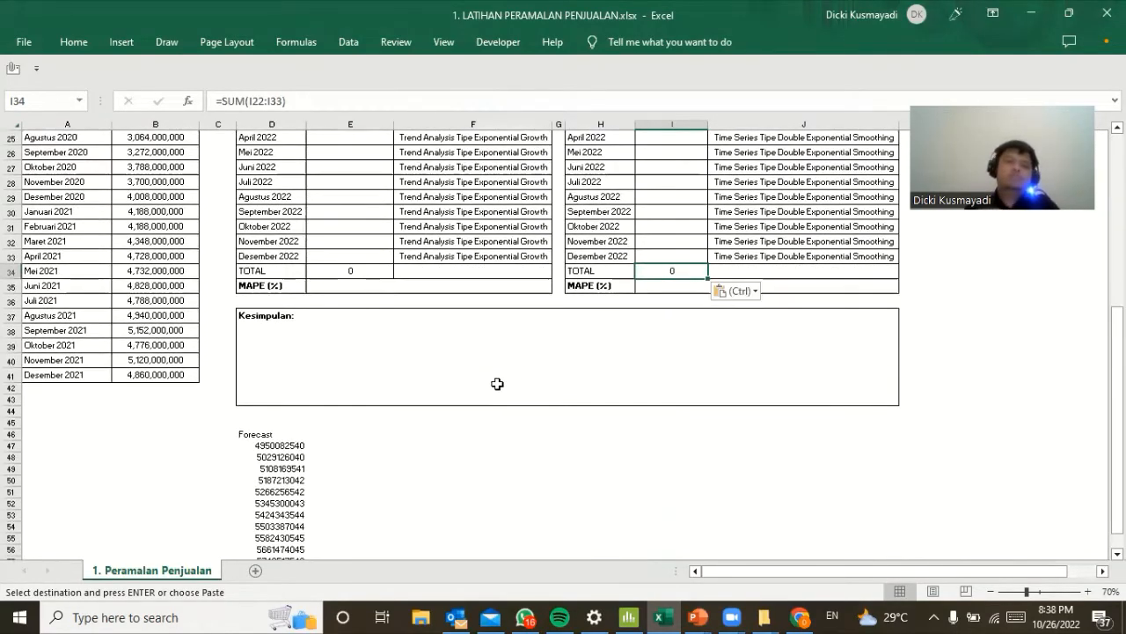
scroll(487, 380, "up", 5)
scroll(493, 374, "up", 2)
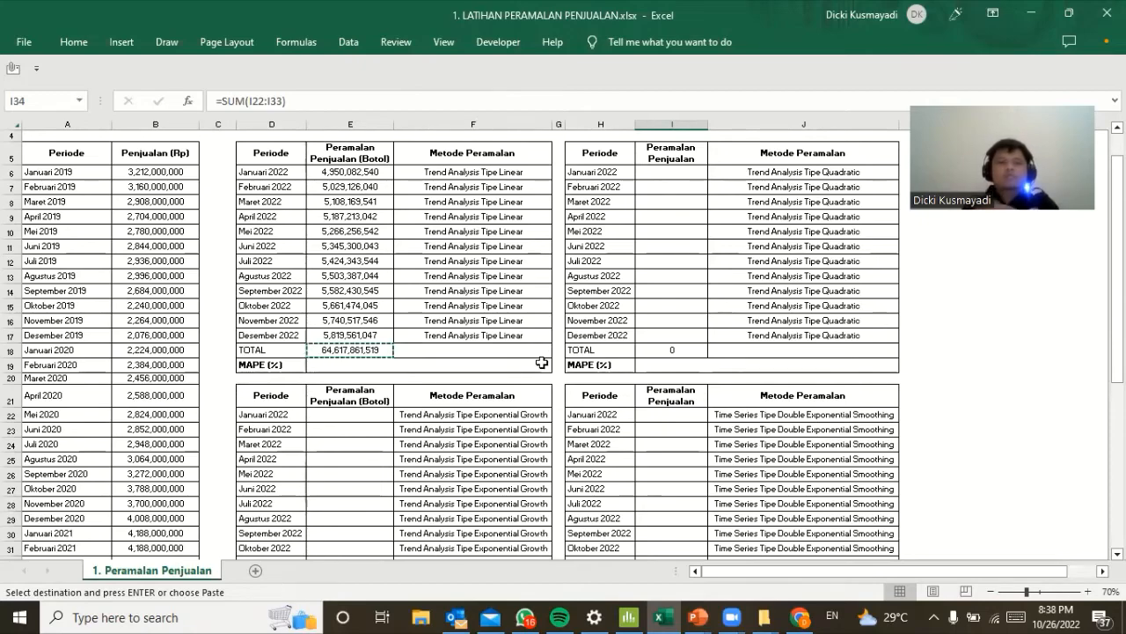
scroll(546, 339, "down", 5)
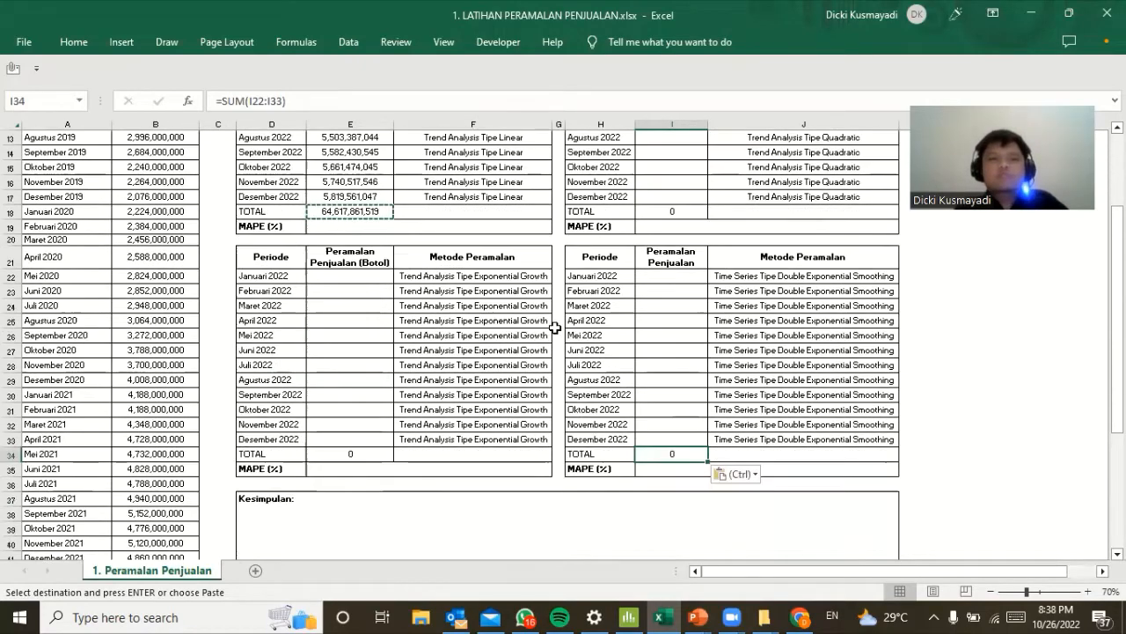
scroll(558, 304, "up", 6)
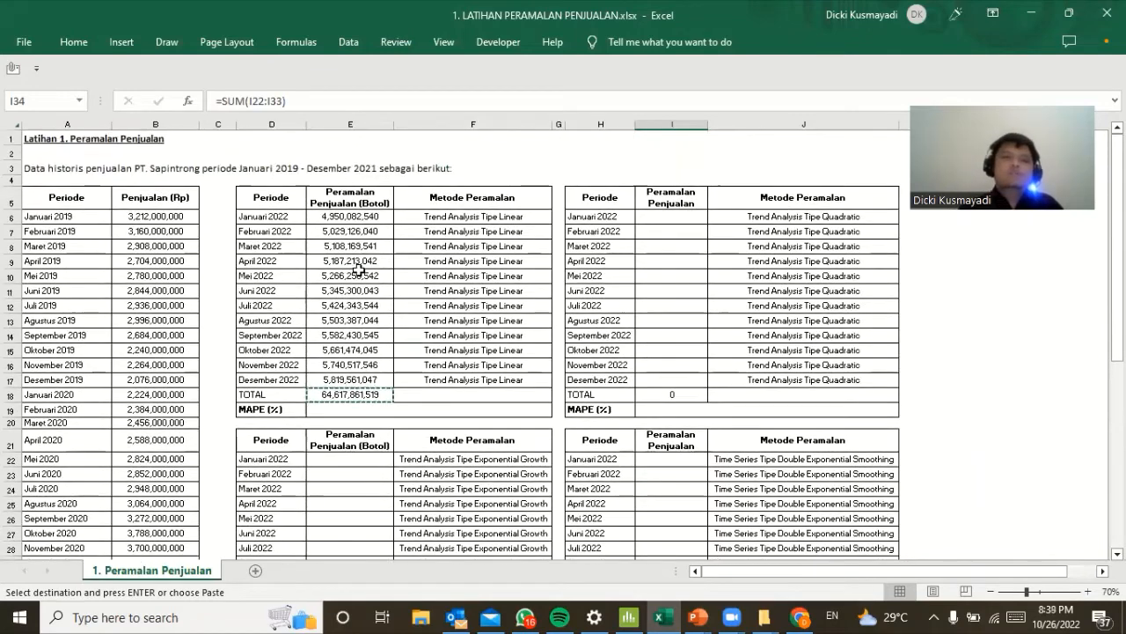
Switch to Minitab and read the MAPE in the linear trend plot's accuracy measures, keeping the plot's layout as it is.
left_click_drag(364, 217, 370, 379)
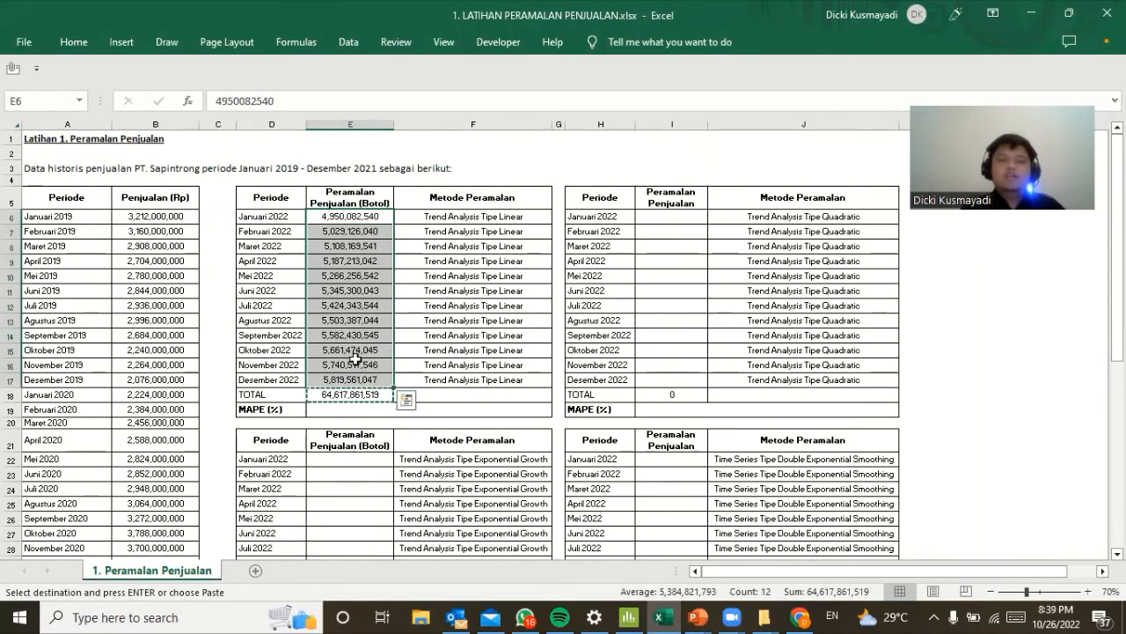
left_click(709, 306)
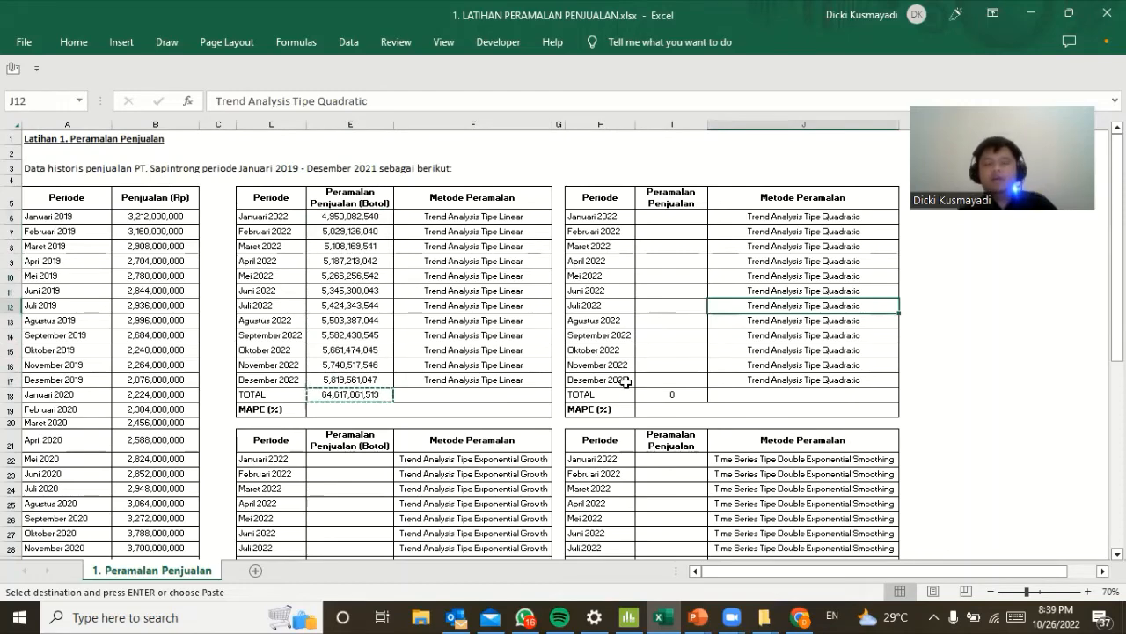
scroll(626, 396, "down", 1)
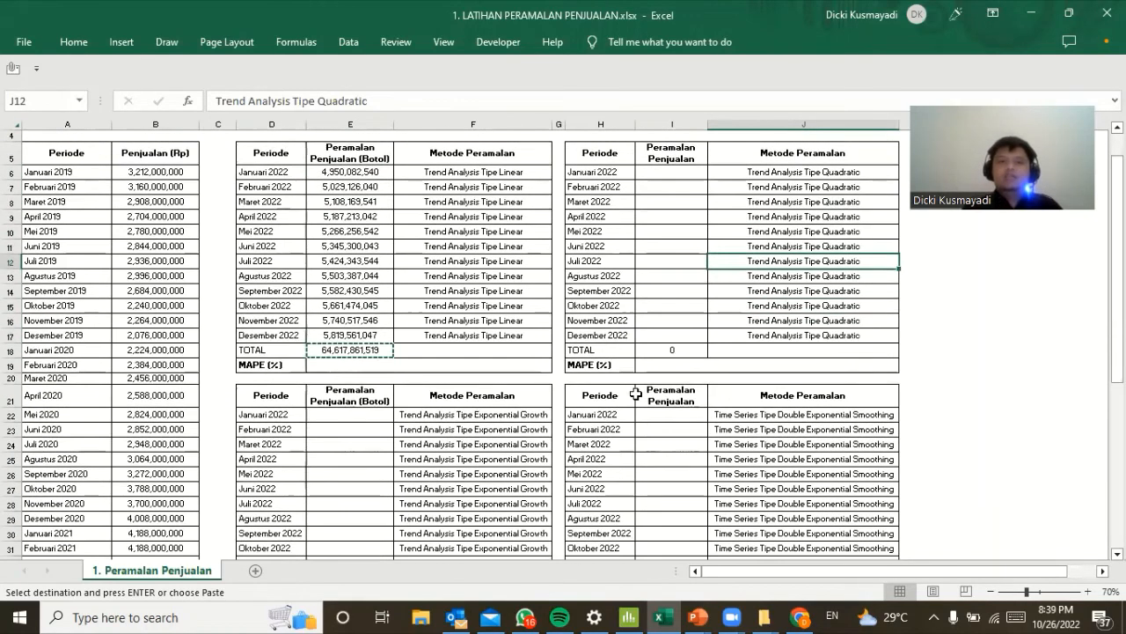
left_click(628, 617)
left_click(740, 440)
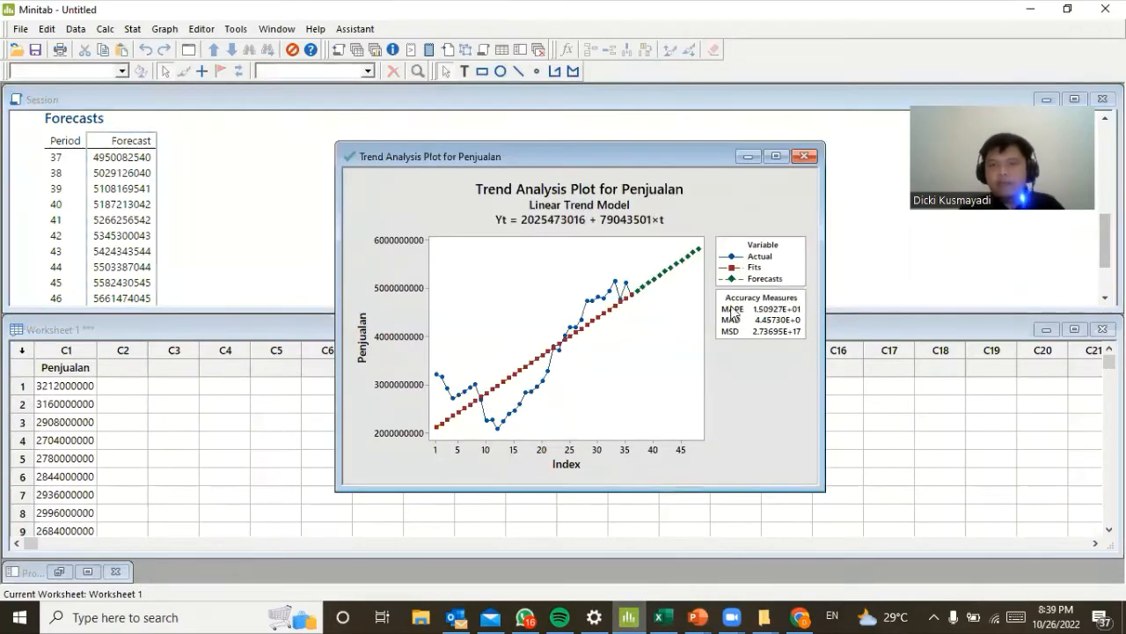
left_click_drag(762, 308, 756, 313)
key("ctrl+z")
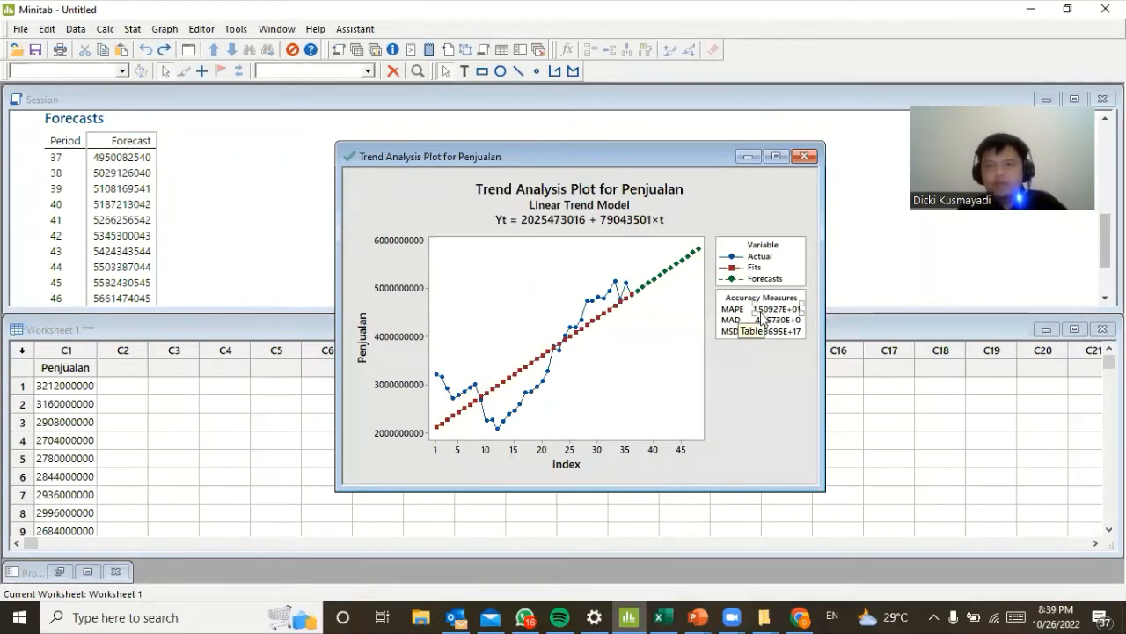
left_click(776, 371)
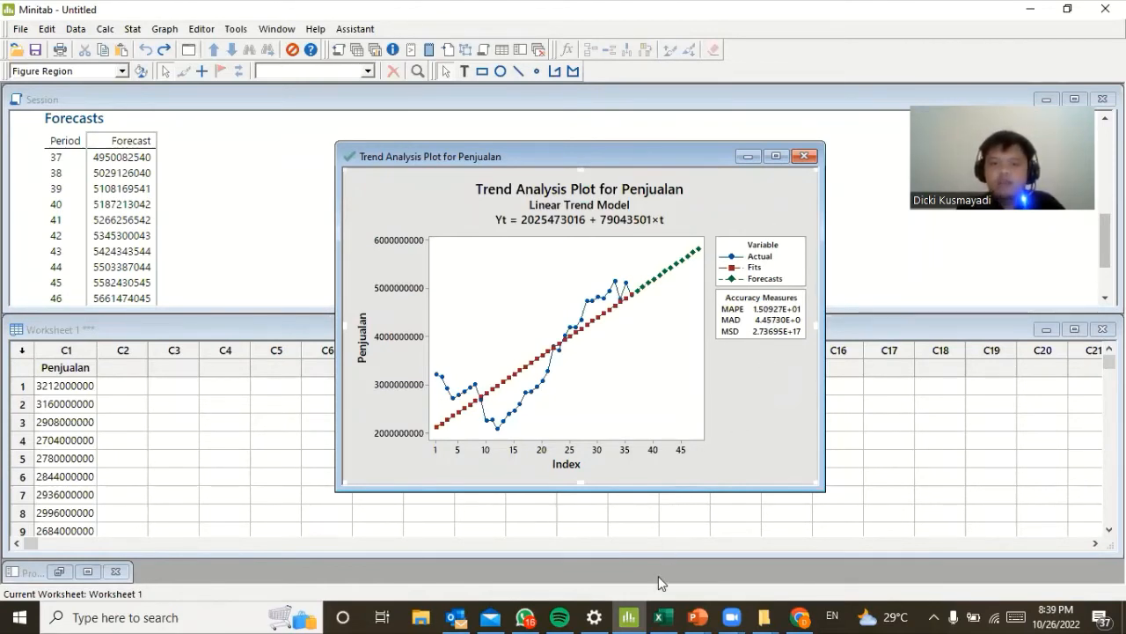
Switch to the Excel workbook and enter 1.5 as the MAPE (%) of the Trend Analysis Tipe Linear table.
left_click(659, 614)
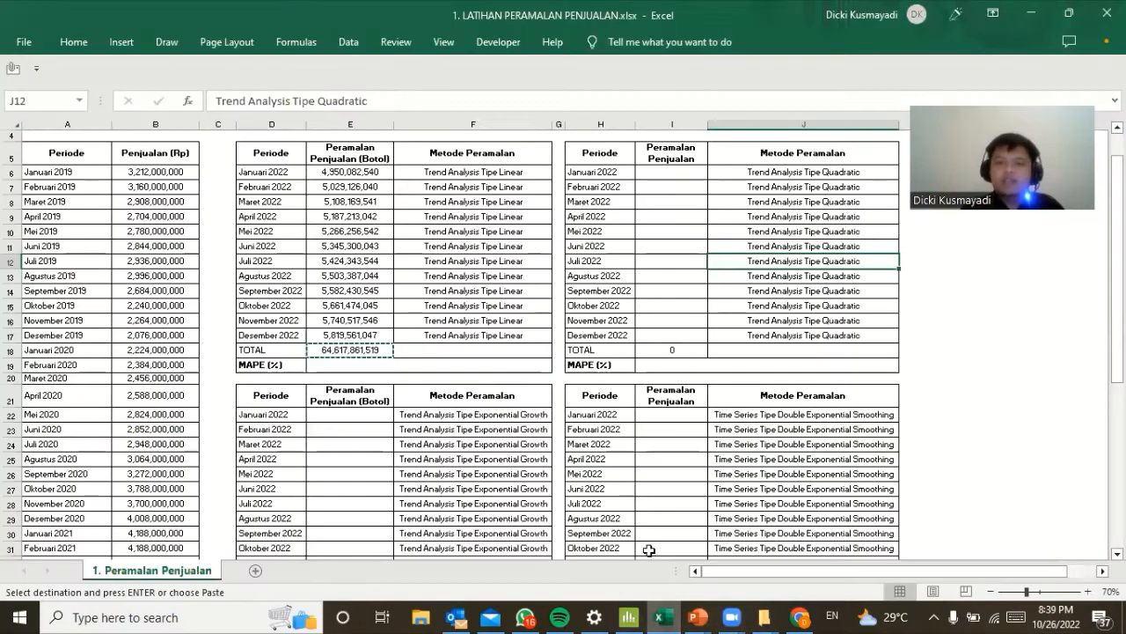
left_click(424, 369)
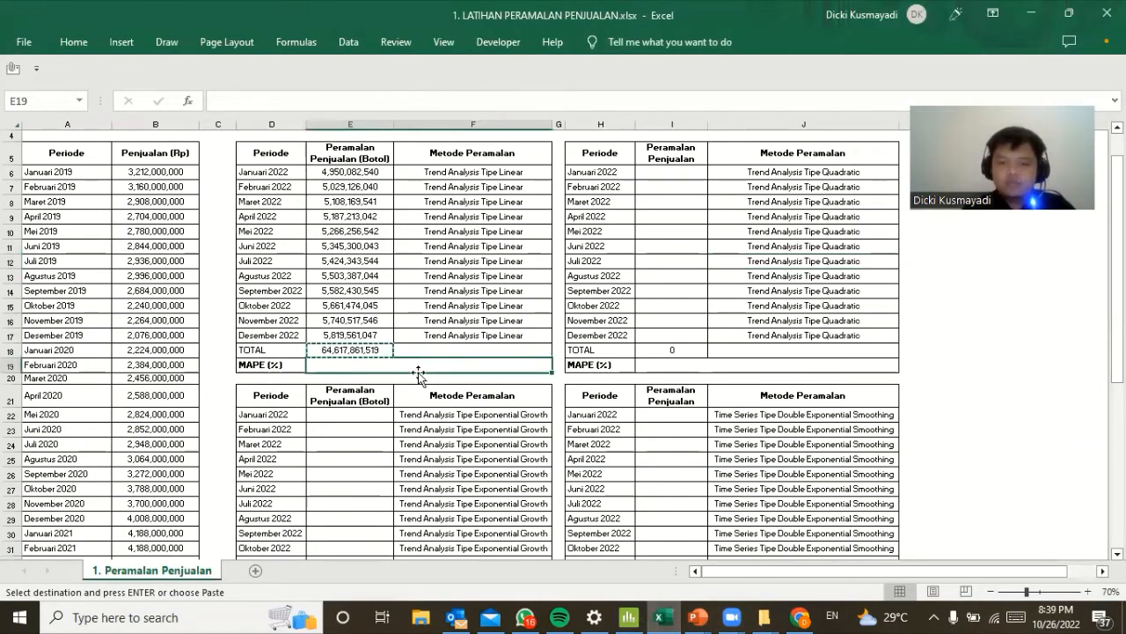
type("1.5")
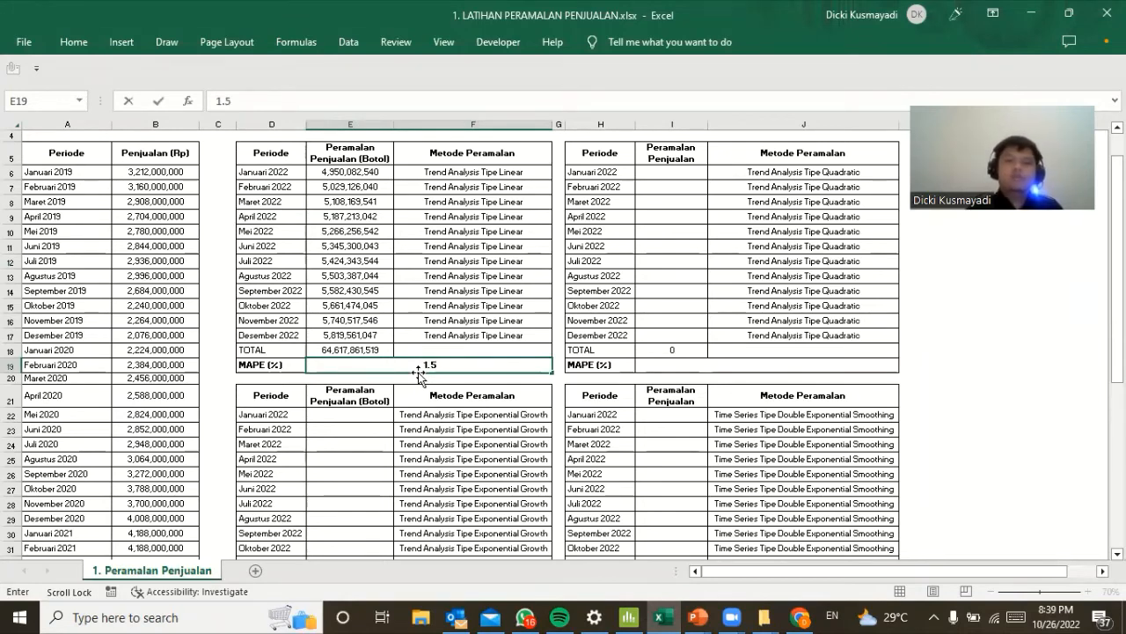
left_click(689, 364)
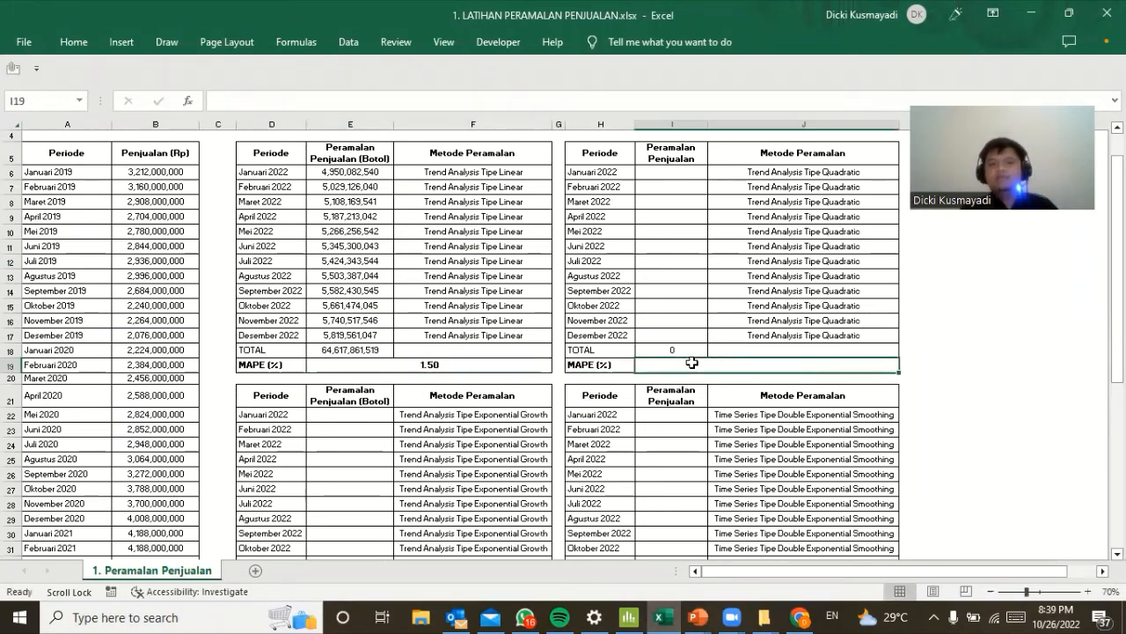
left_click(484, 363)
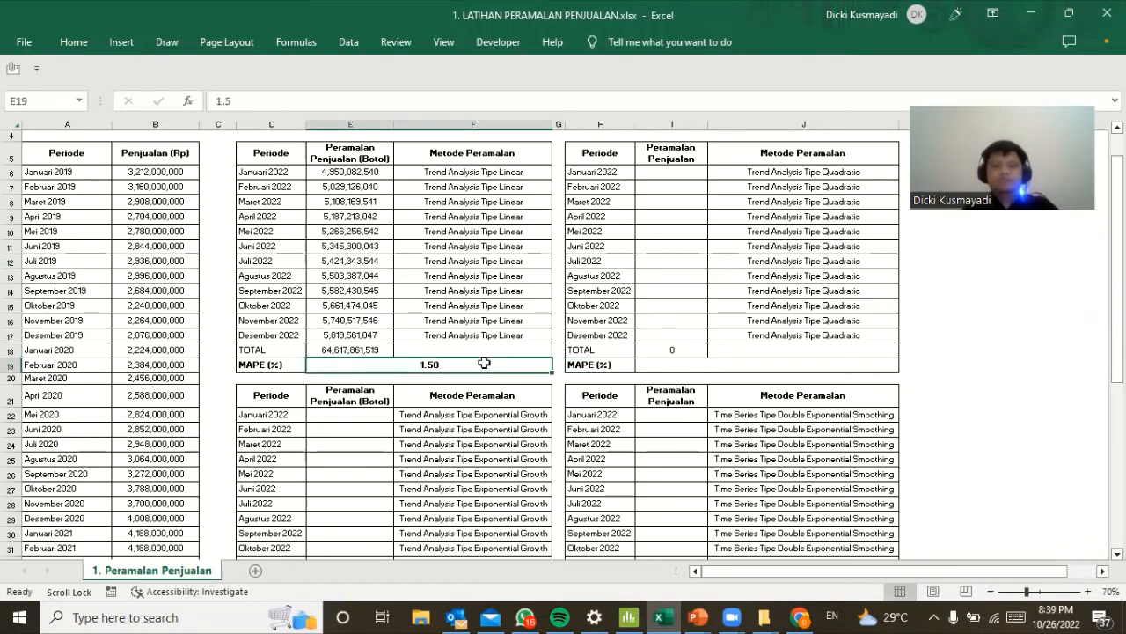
Recheck the linear plot's MAPE in Minitab and correct the Linear table's MAPE (%) in Excel to 1.51.
key("alt+Tab")
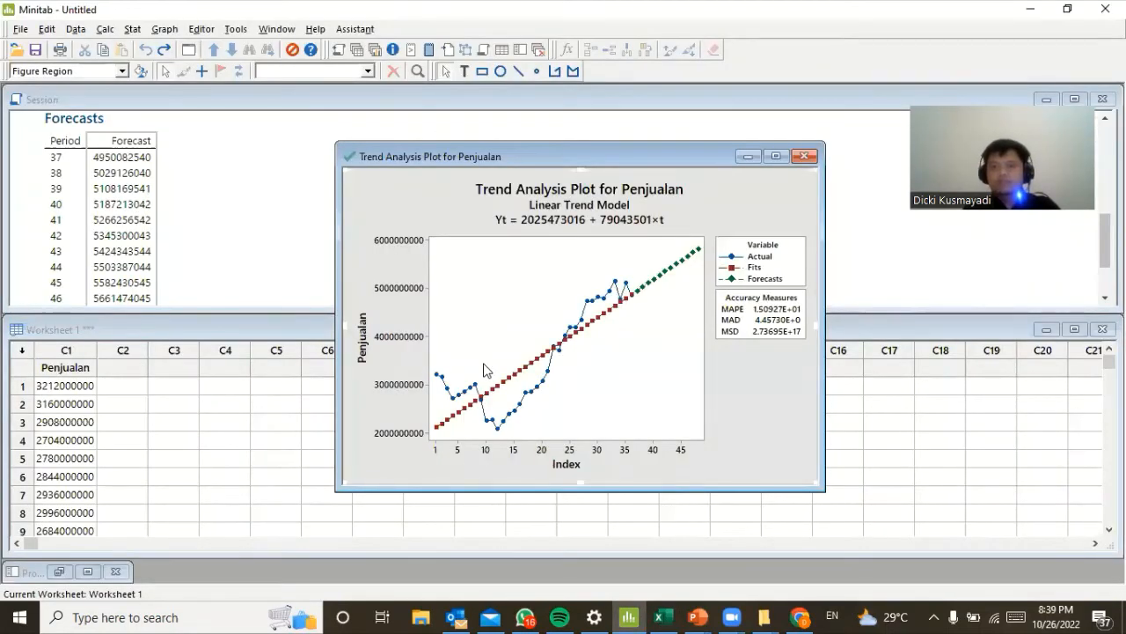
key("alt+Tab")
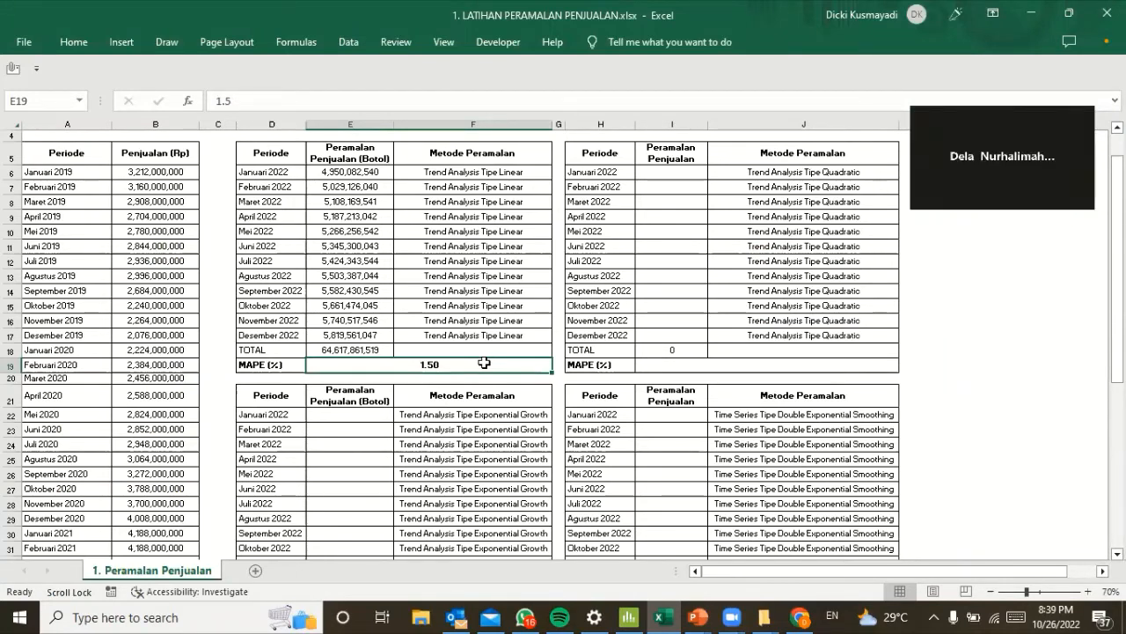
double_click(484, 363)
type("1")
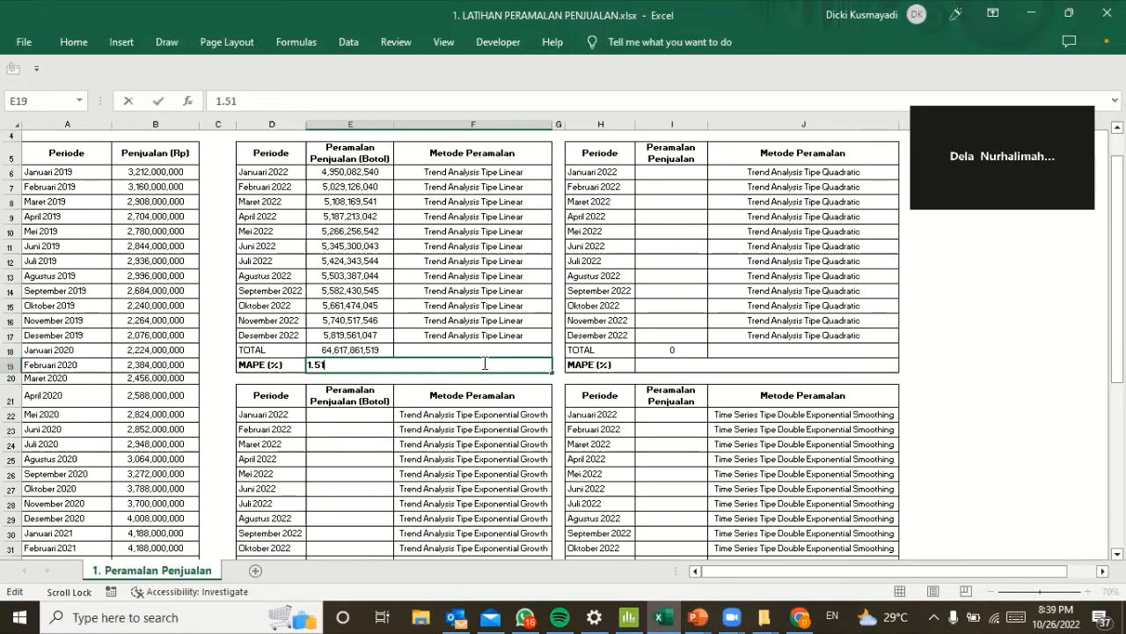
key("Return")
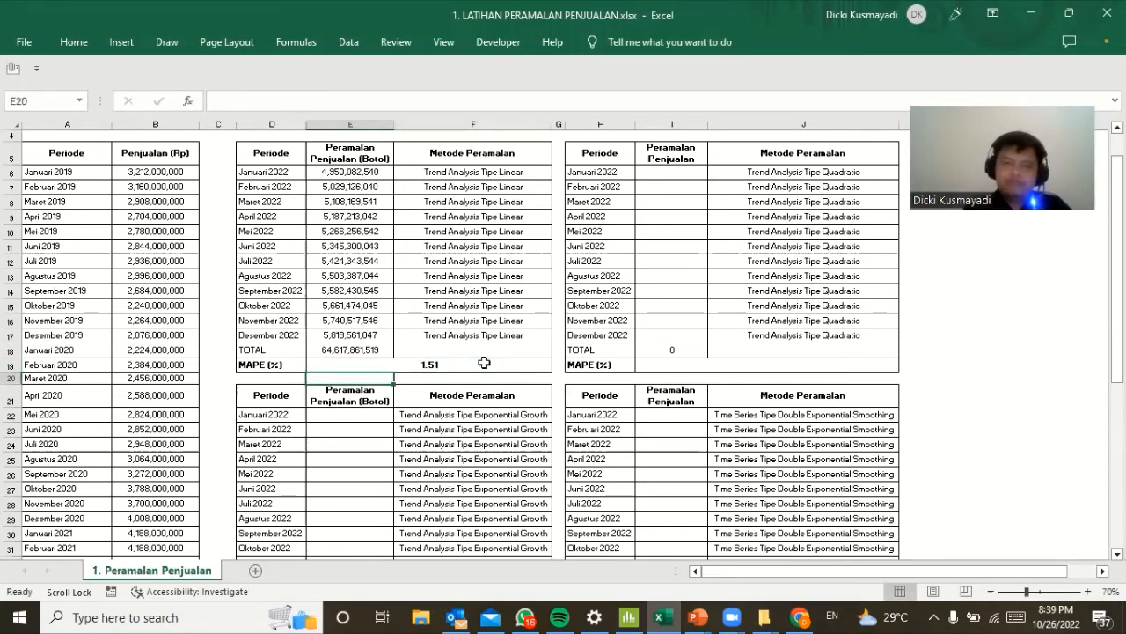
Switch to Minitab and run a time series trend analysis on Penjualan with the Quadratic model type.
left_click(631, 616)
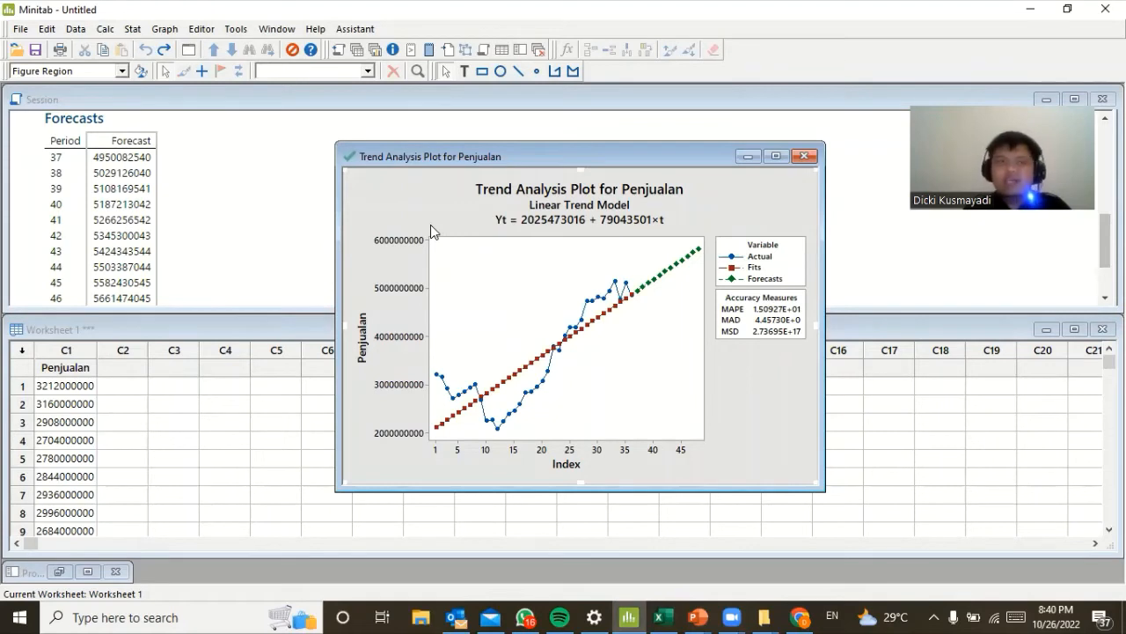
left_click(133, 29)
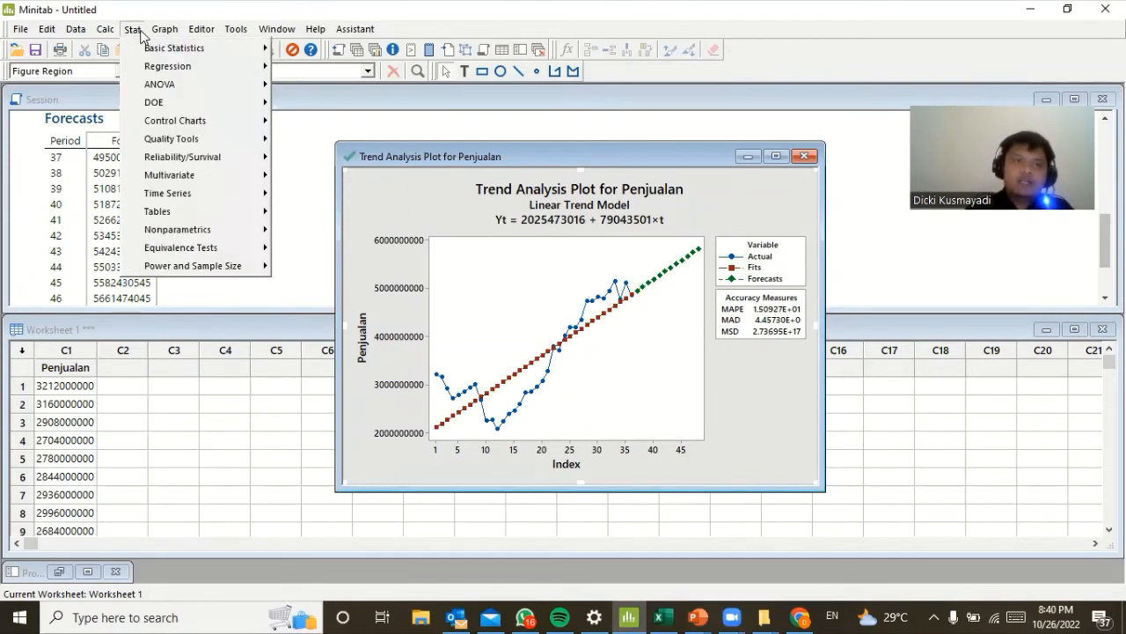
mouse_move(169, 193)
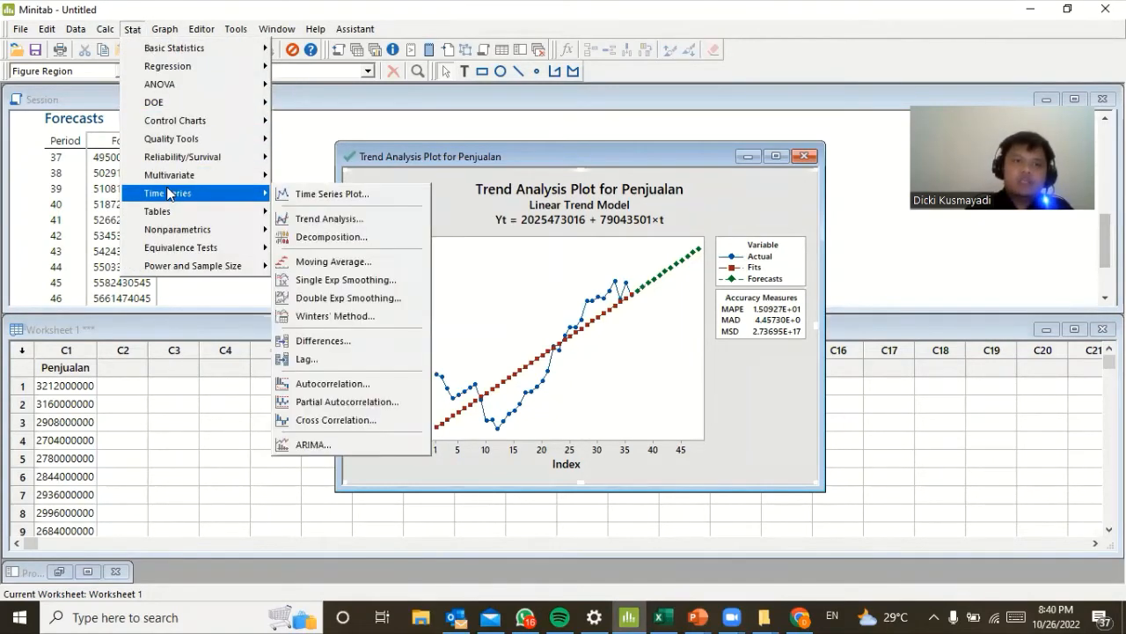
left_click(331, 219)
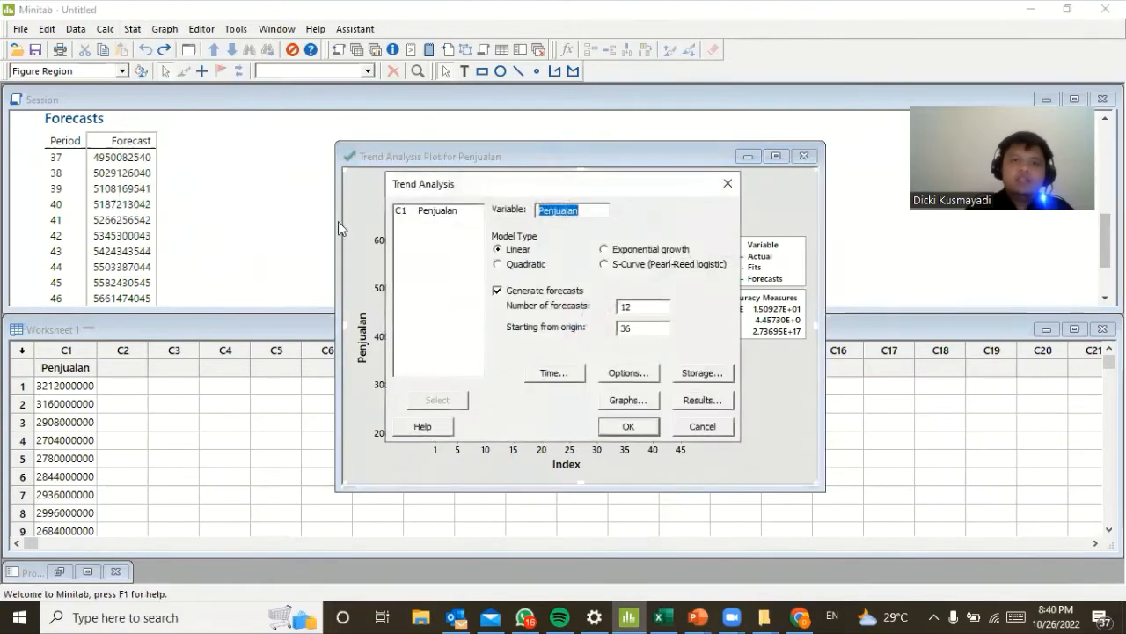
left_click(498, 266)
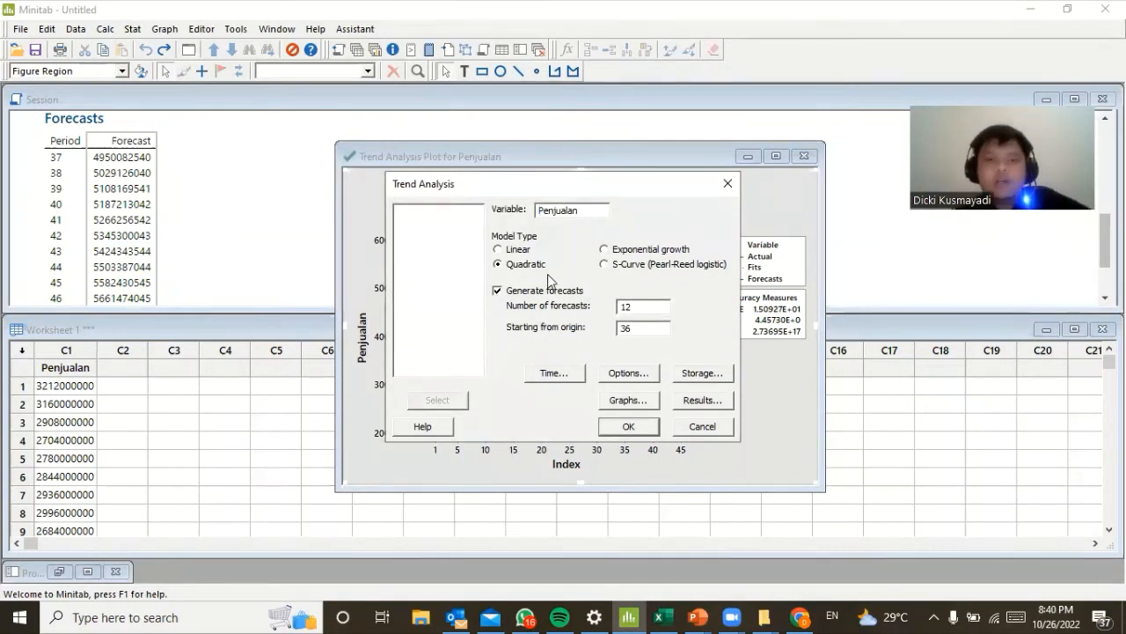
left_click(629, 429)
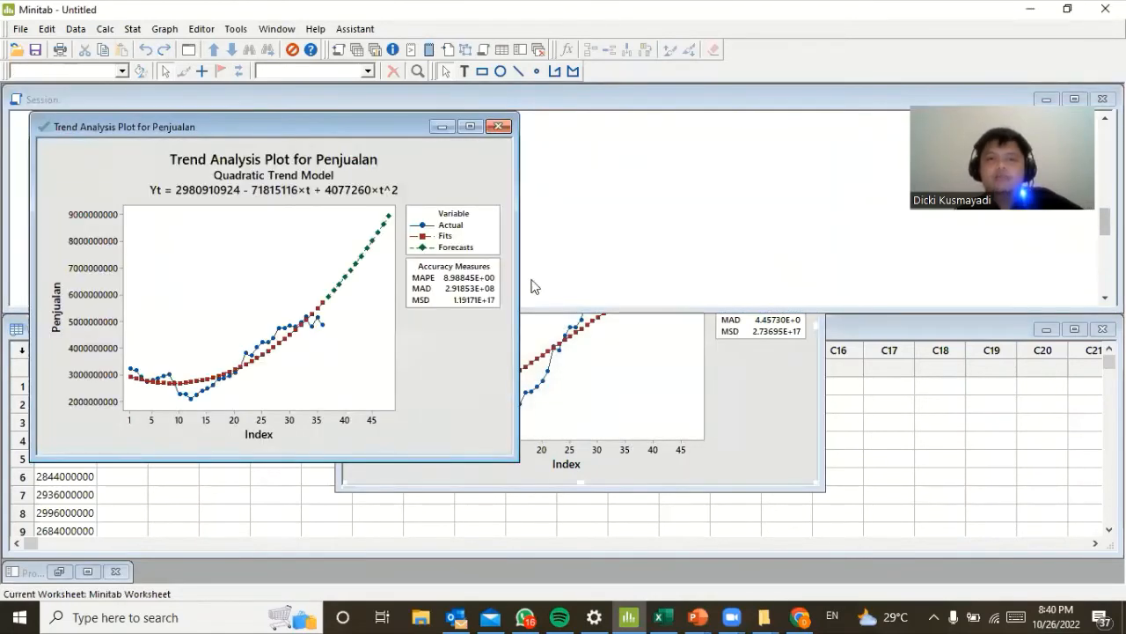
Move the quadratic trend plot window away from the session output and examine its accuracy measures, undoing any accidental shift of the table.
left_click_drag(383, 128, 665, 179)
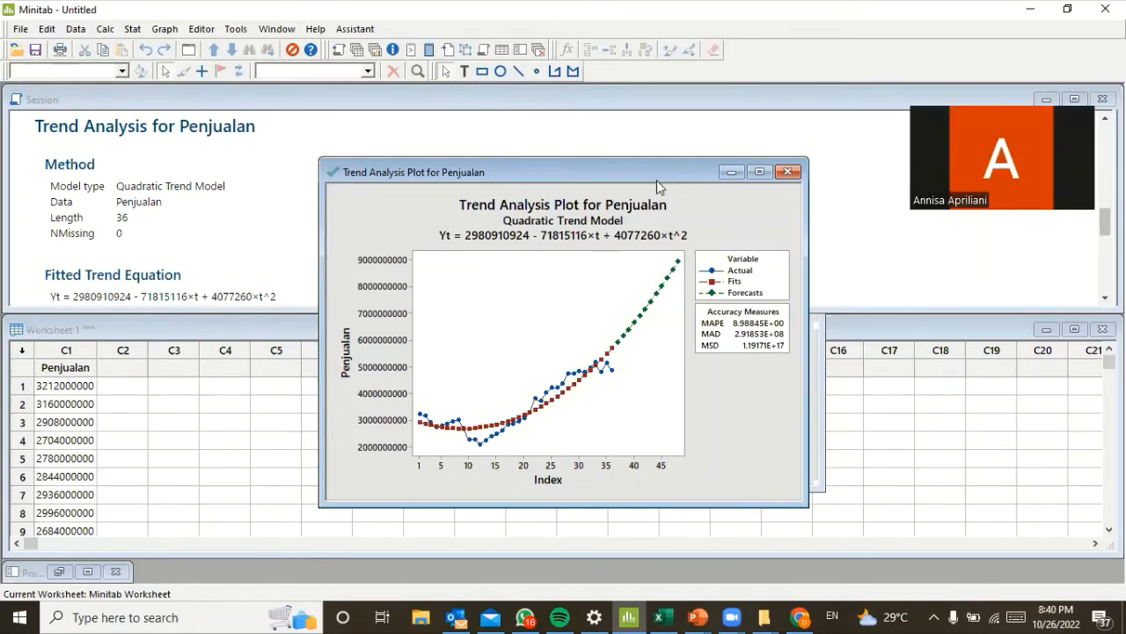
left_click(737, 322)
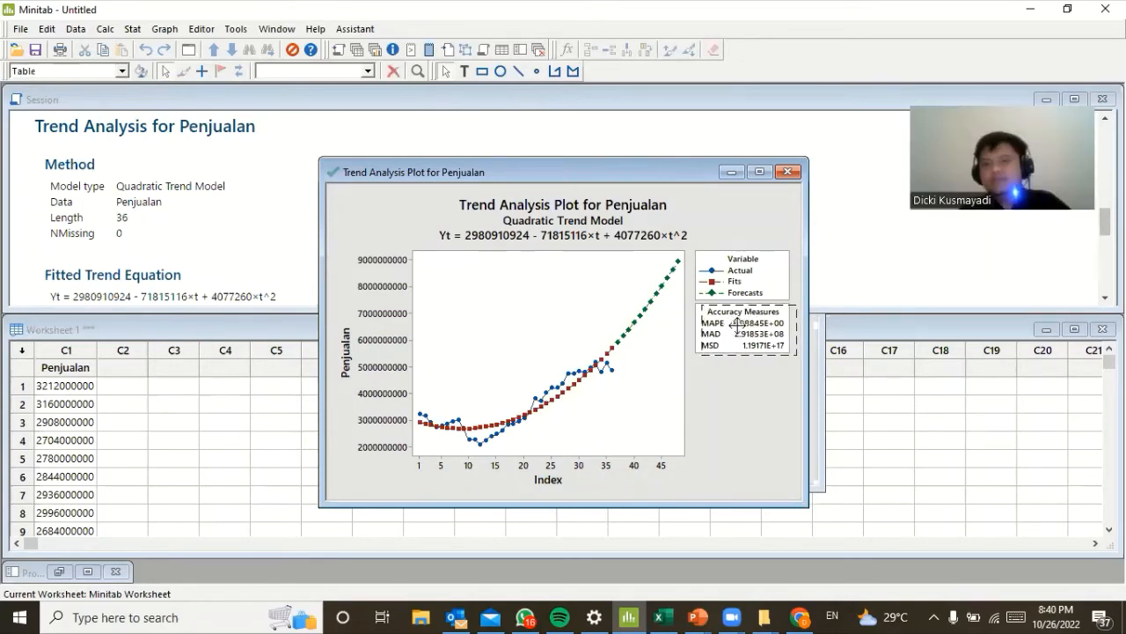
left_click_drag(737, 326, 739, 326)
key("ctrl+z")
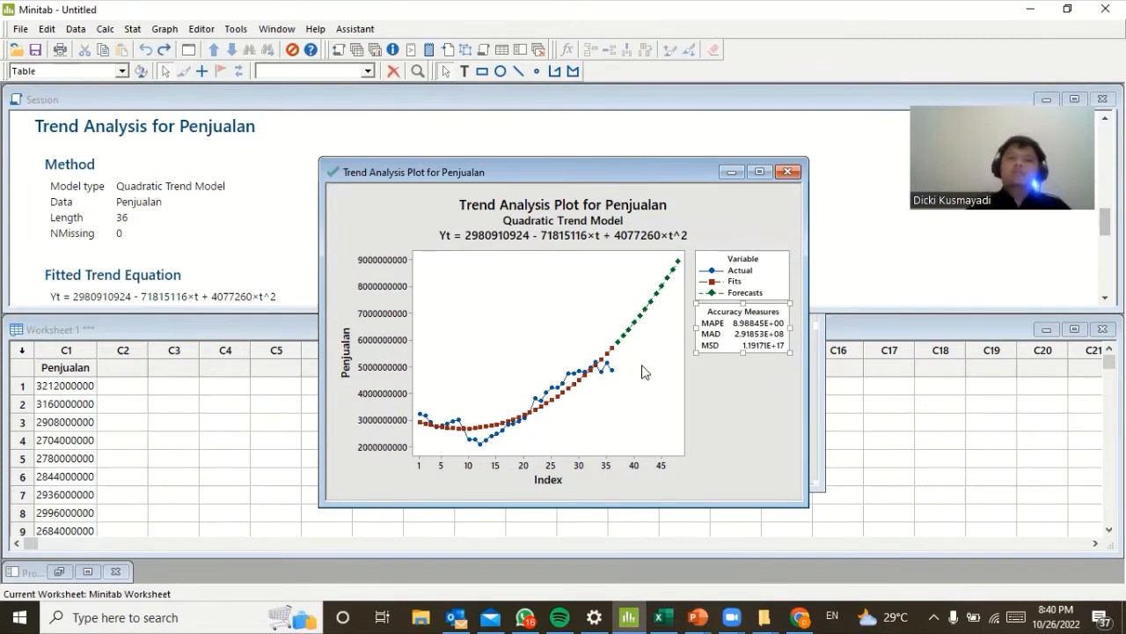
Copy the Forecast column of the quadratic trend analysis from the session output.
scroll(286, 184, "down", 5)
scroll(285, 184, "down", 3)
scroll(285, 184, "up", 10)
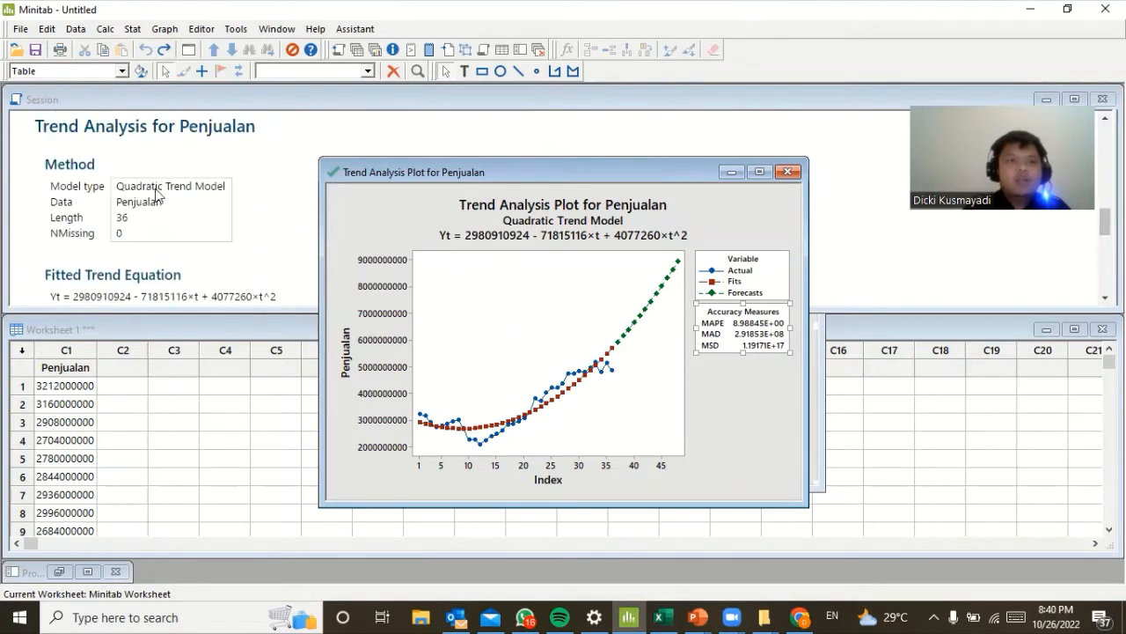
scroll(134, 198, "down", 10)
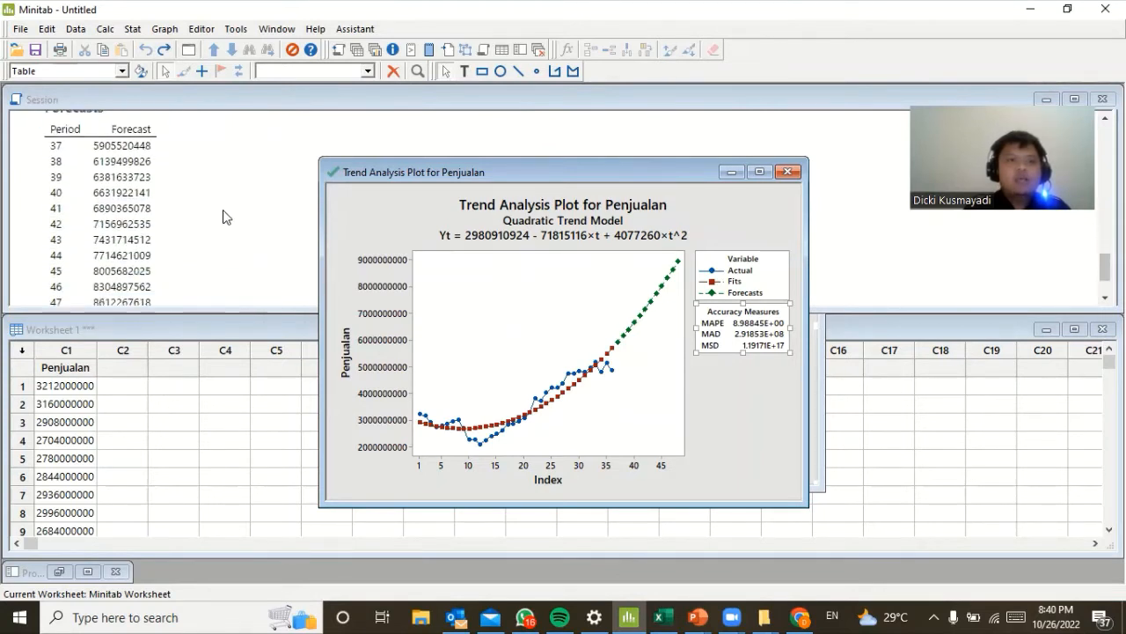
left_click(134, 198)
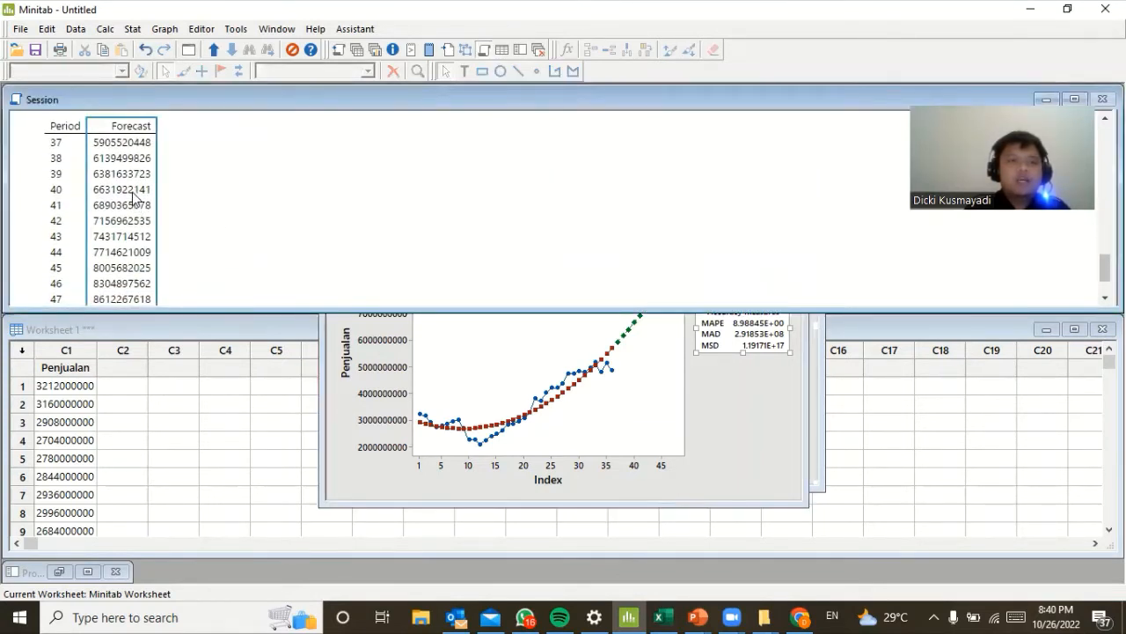
right_click(134, 198)
left_click(165, 208)
Switch to the Excel workbook and paste the quadratic forecast column at E46, beside the earlier linear forecasts.
left_click(659, 617)
scroll(413, 484, "down", 7)
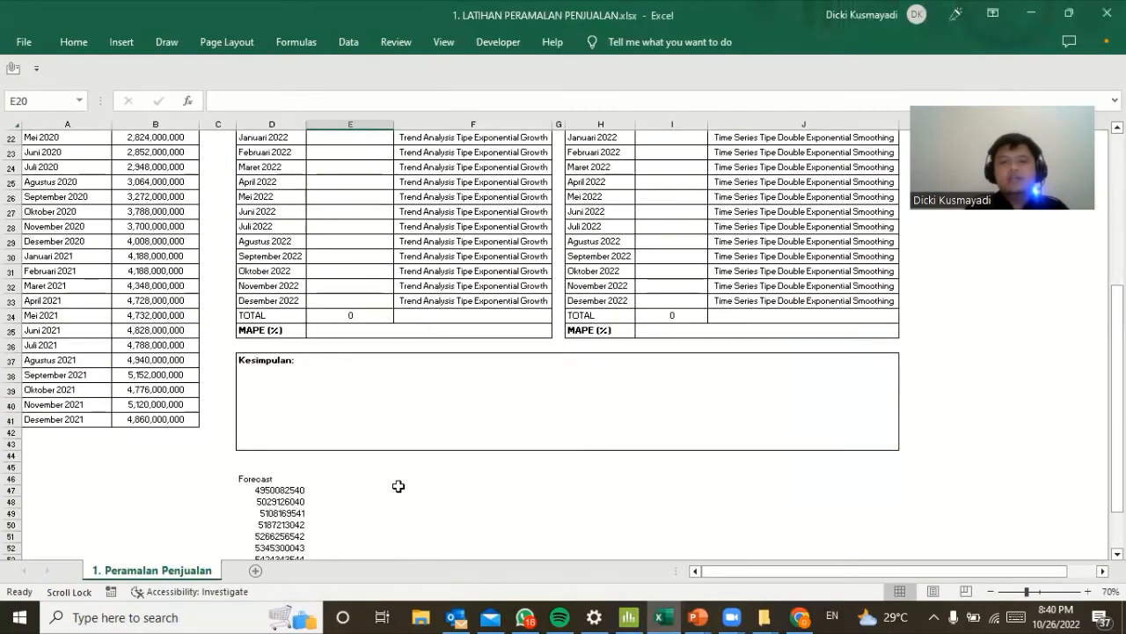
right_click(350, 483)
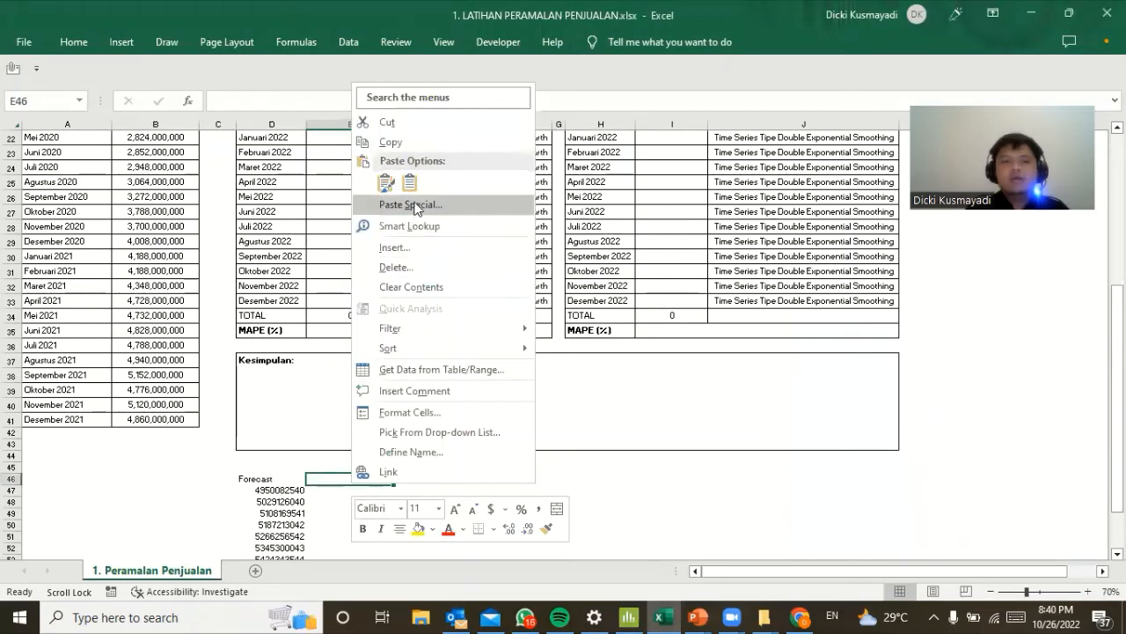
left_click(389, 185)
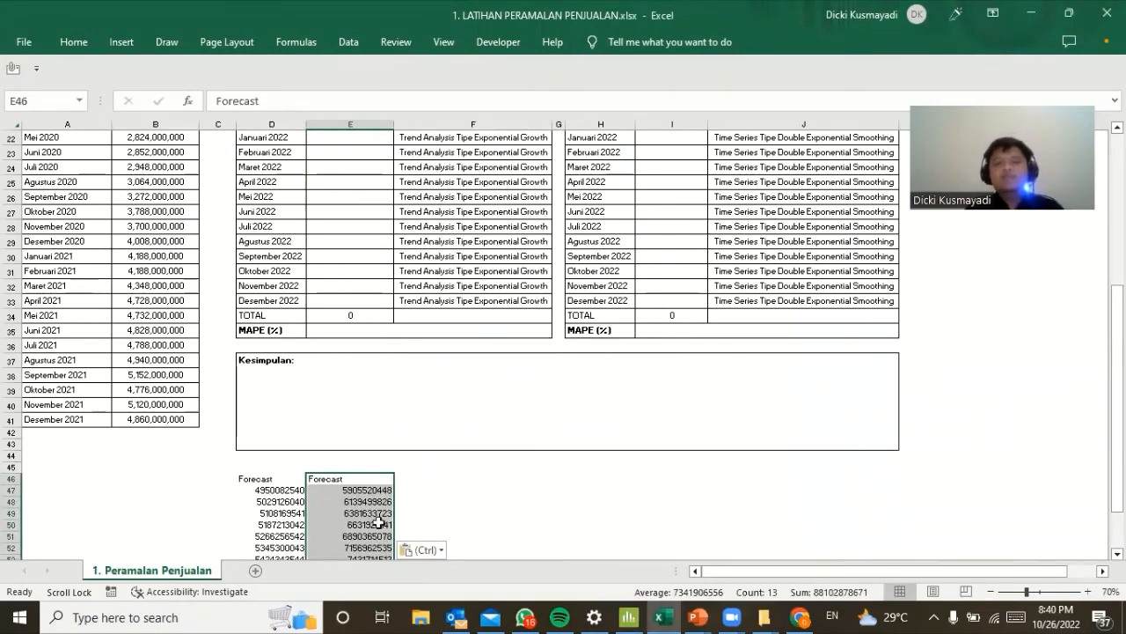
Copy the twelve quadratic forecast values from E47 downward and paste them as values into the Trend Analysis Tipe Quadratic table from I6.
left_click_drag(372, 490, 378, 541)
key("ctrl+c")
scroll(573, 475, "up", 9)
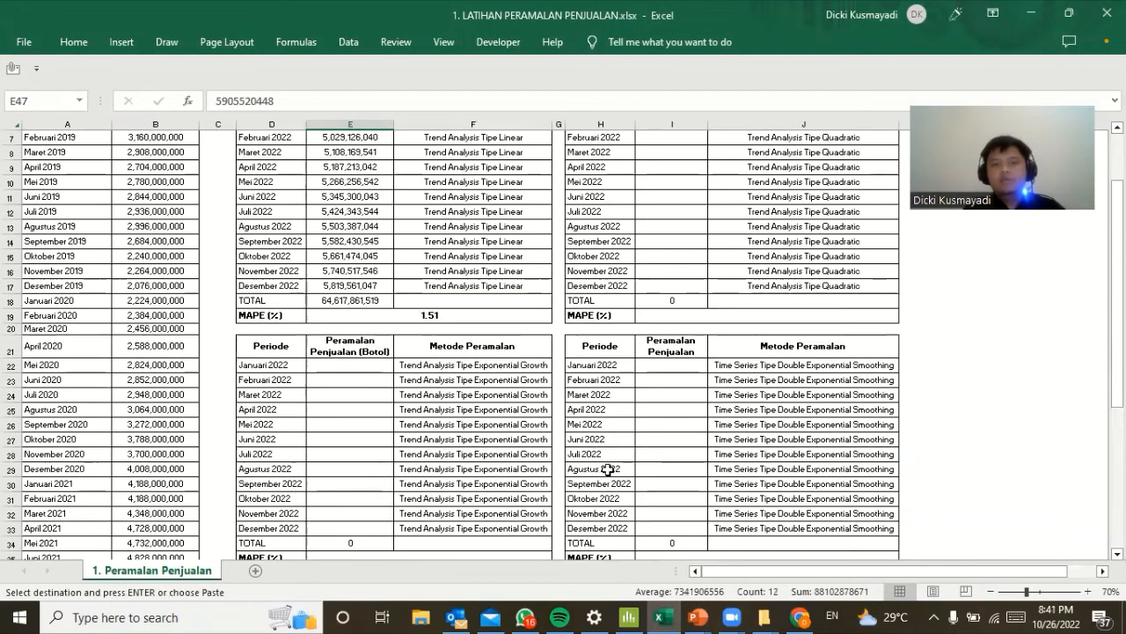
left_click(659, 218)
right_click(658, 219)
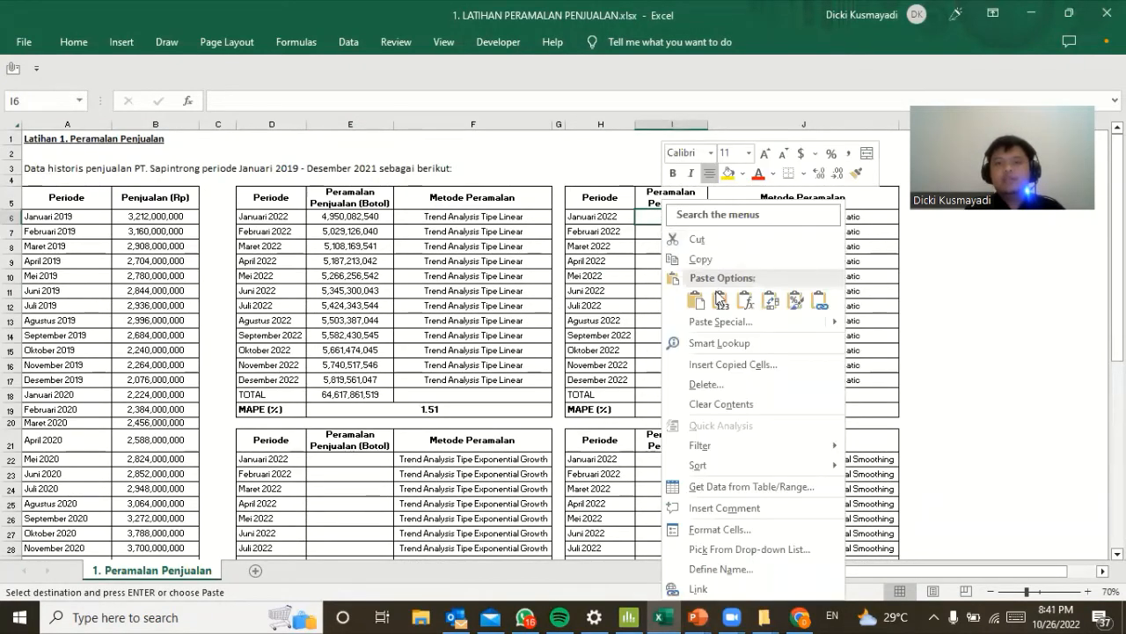
left_click(720, 294)
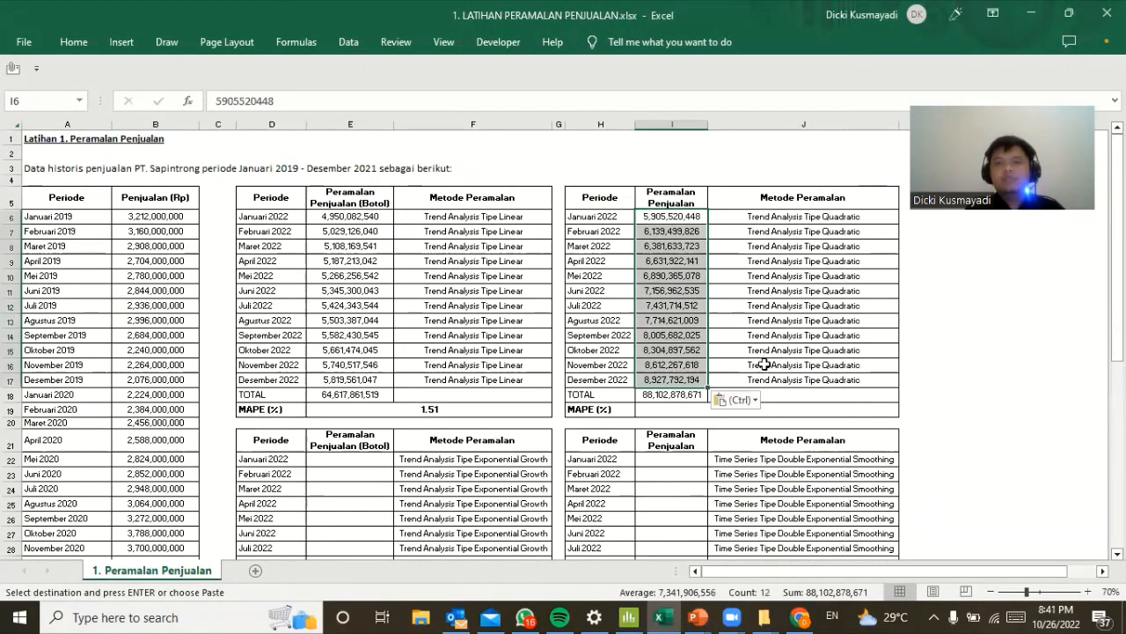
left_click(945, 392)
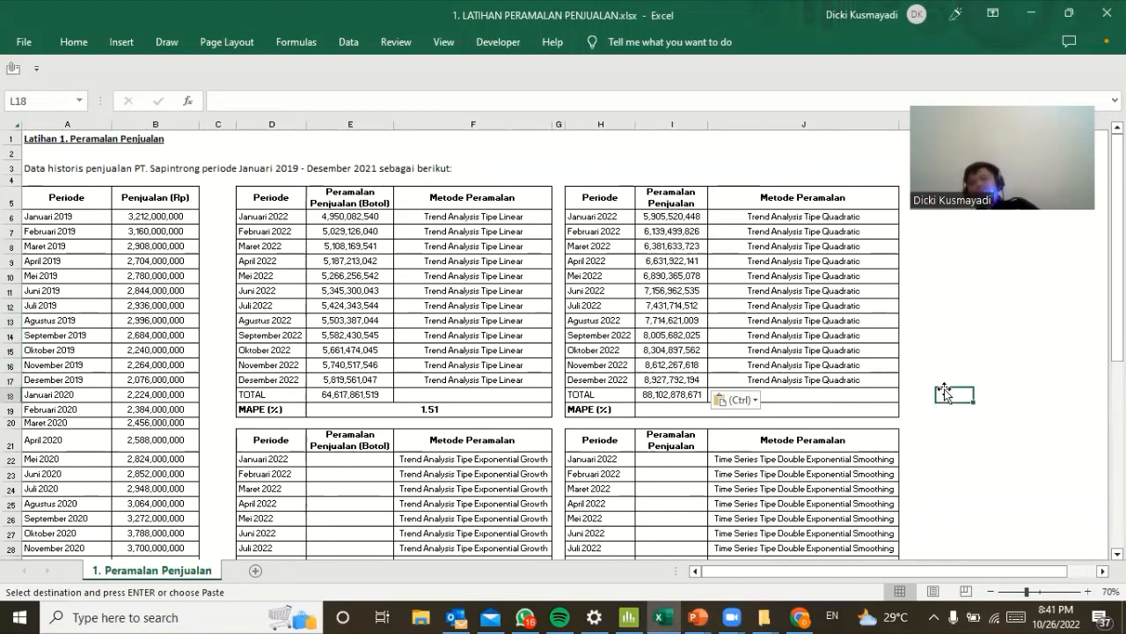
Enter 8.99 as the MAPE of the quadratic trend table in I19, checking the value against Minitab's accuracy measures.
left_click(673, 409)
type("8")
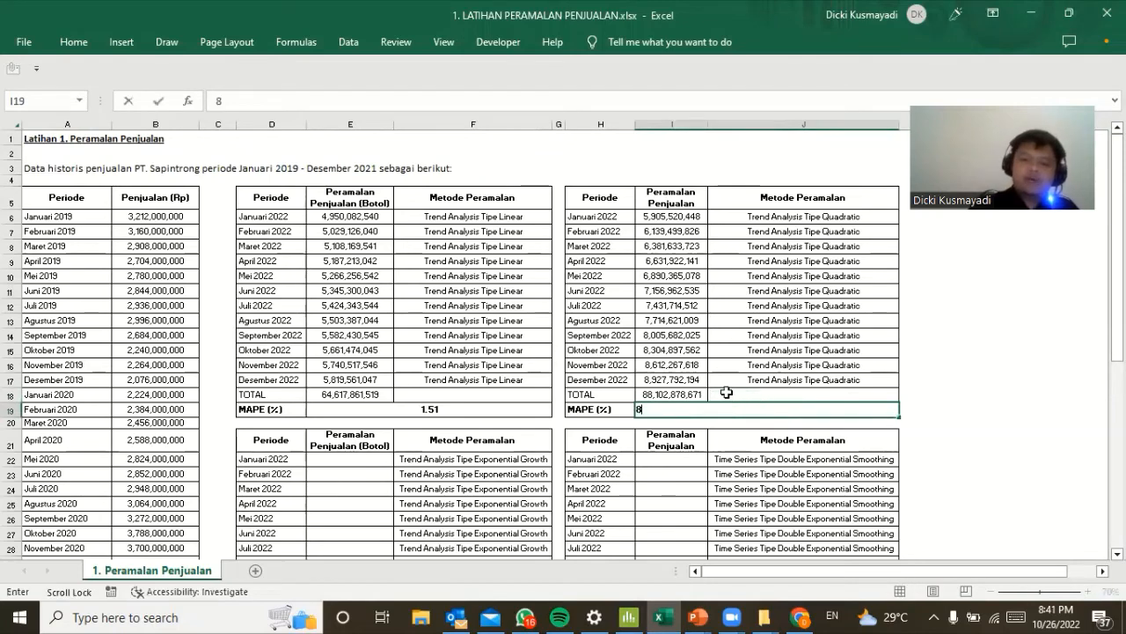
type(".9")
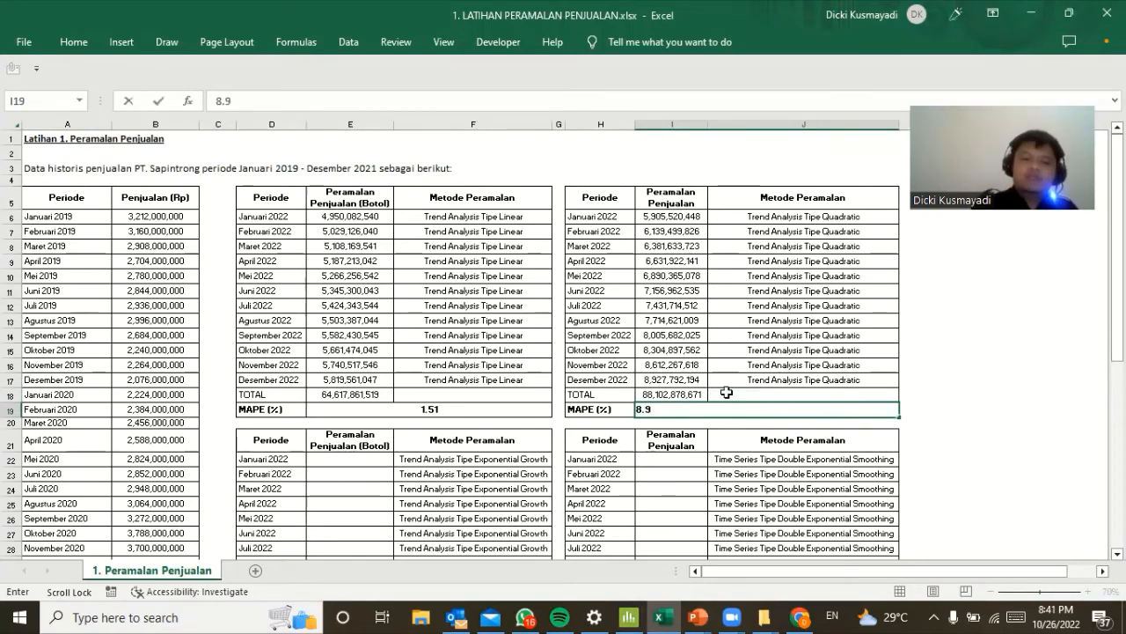
key("alt+Tab")
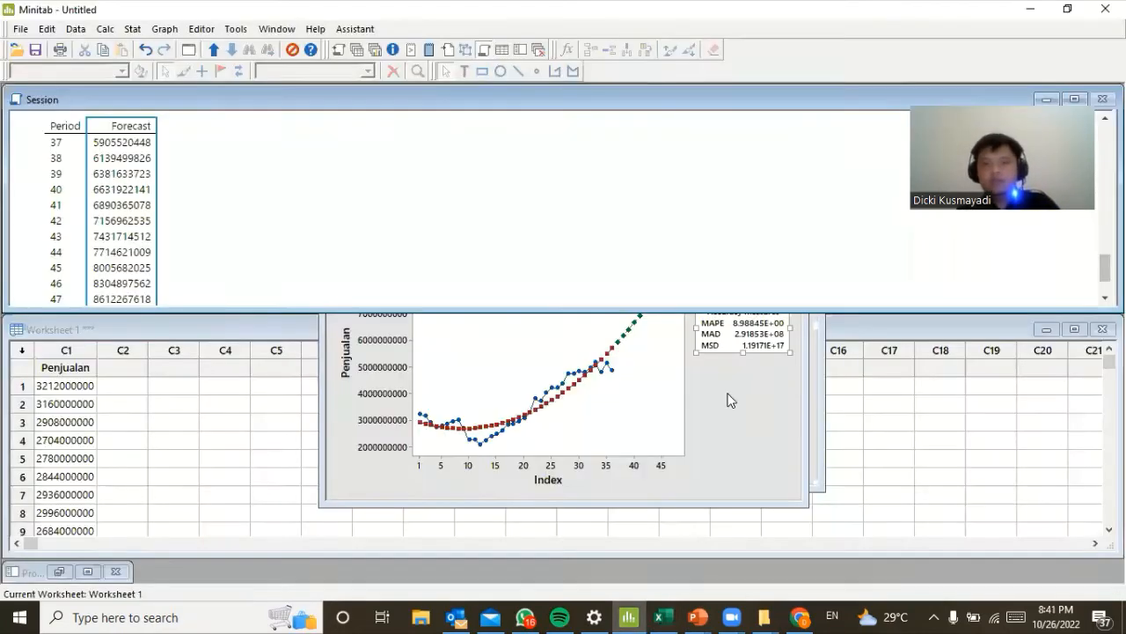
key("alt+Tab")
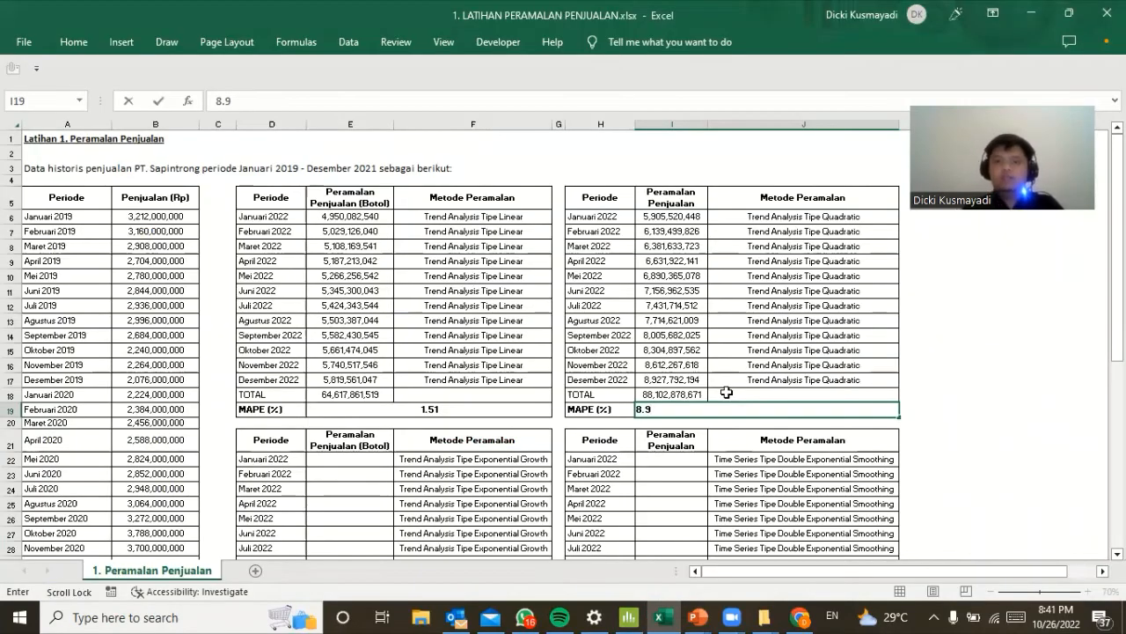
type("9")
key("Return")
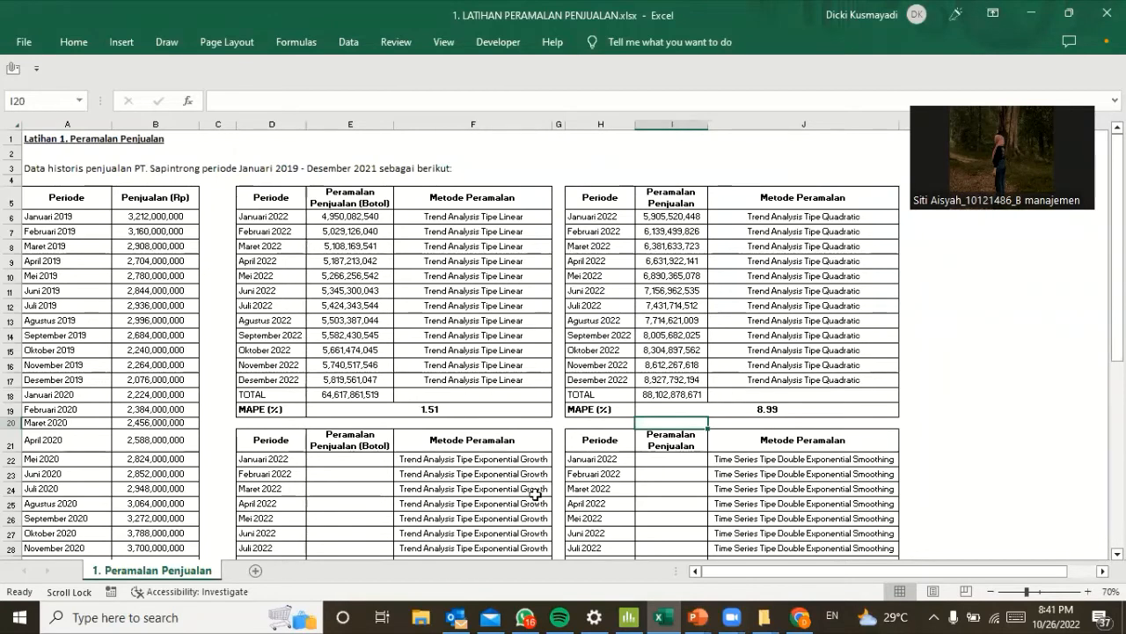
Switch to Minitab and run a Trend Analysis on Penjualan with the exponential growth model, generating 12 forecasts from origin 36.
scroll(537, 484, "down", 2)
left_click(499, 365)
left_click_drag(500, 365, 488, 483)
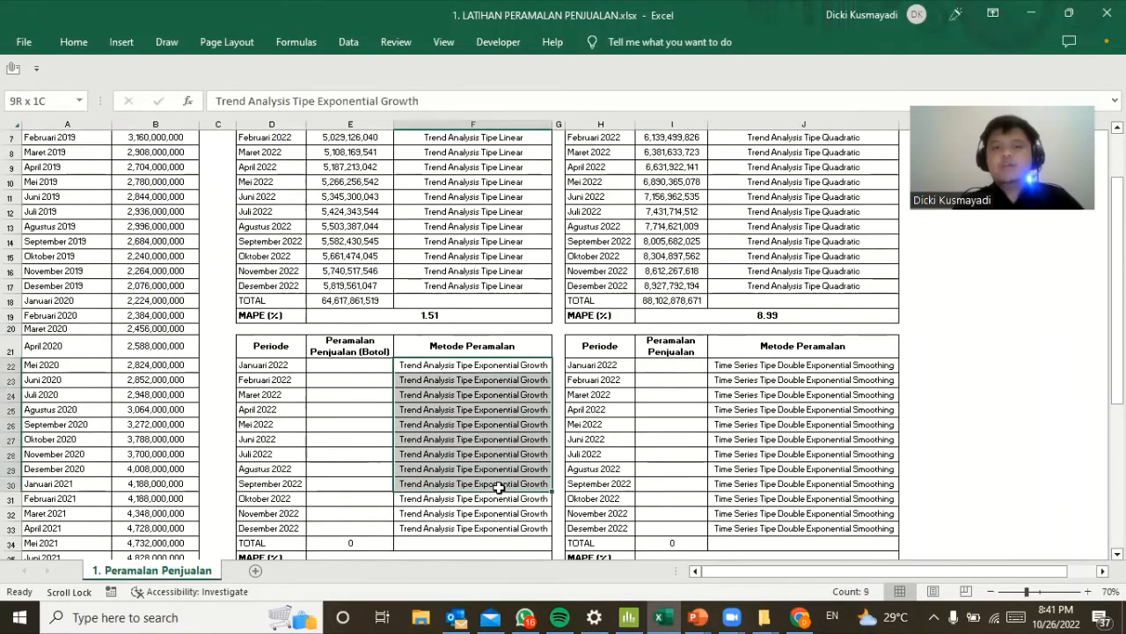
left_click(627, 616)
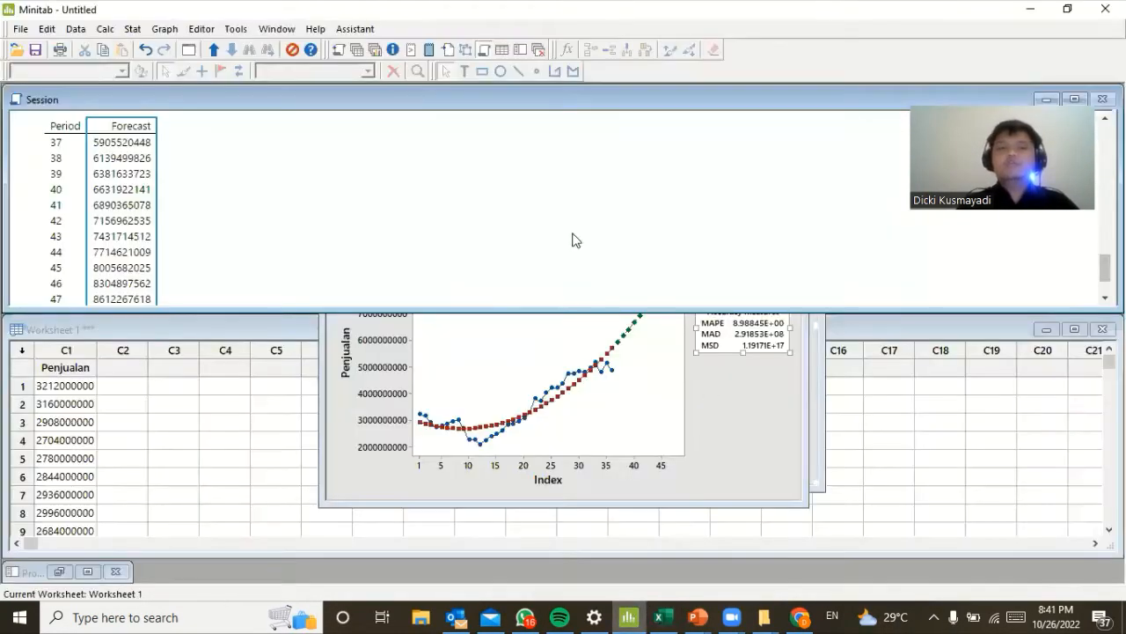
left_click(132, 29)
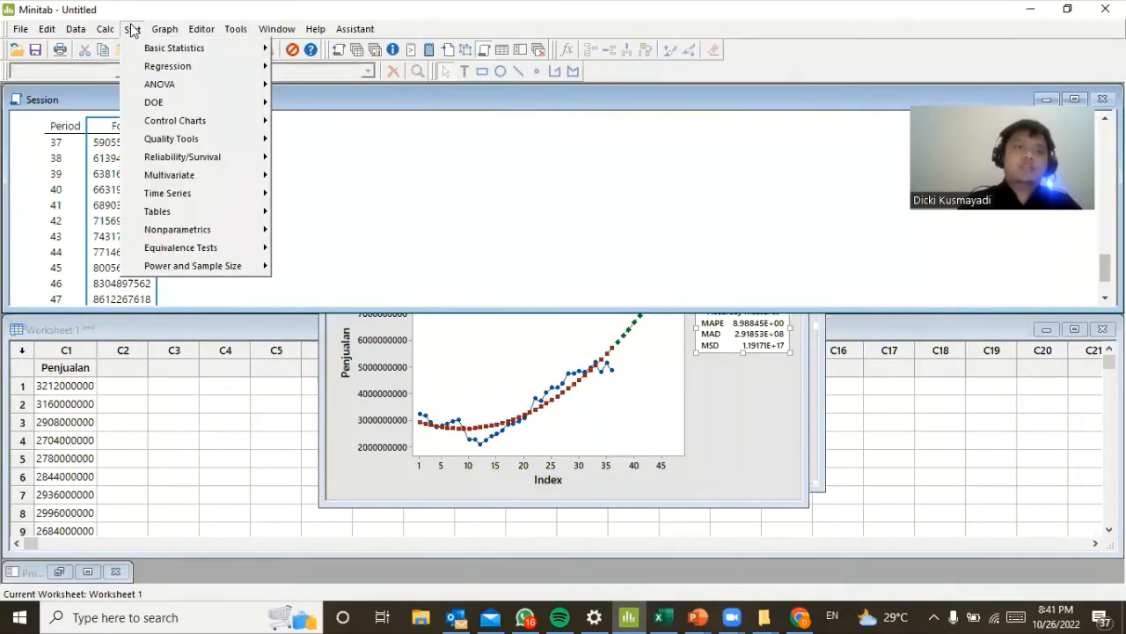
mouse_move(178, 195)
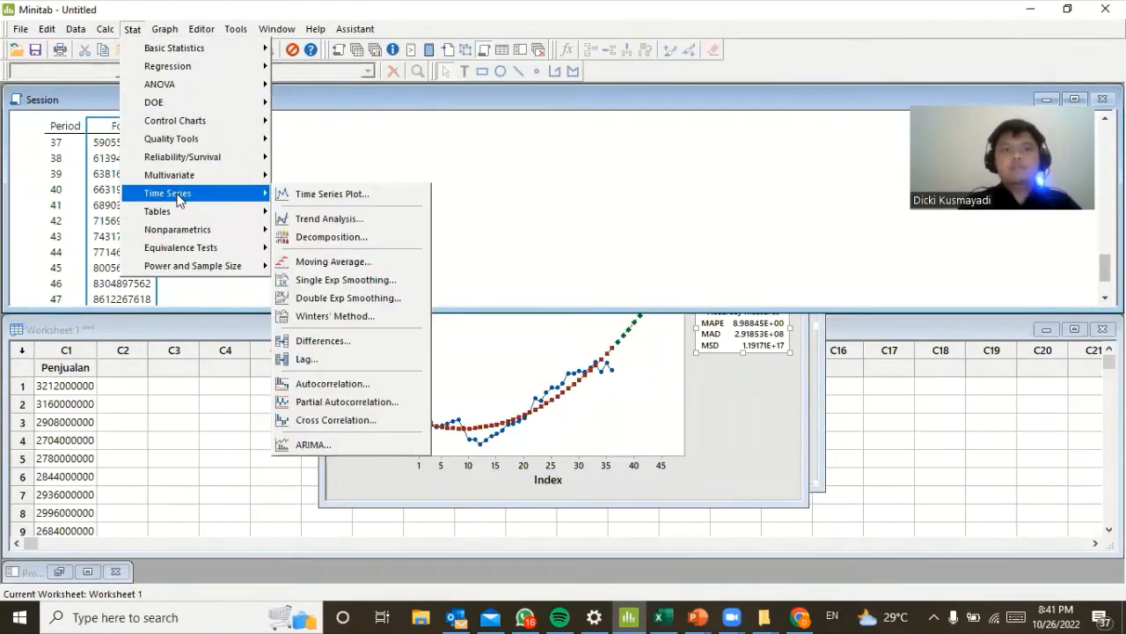
left_click(338, 218)
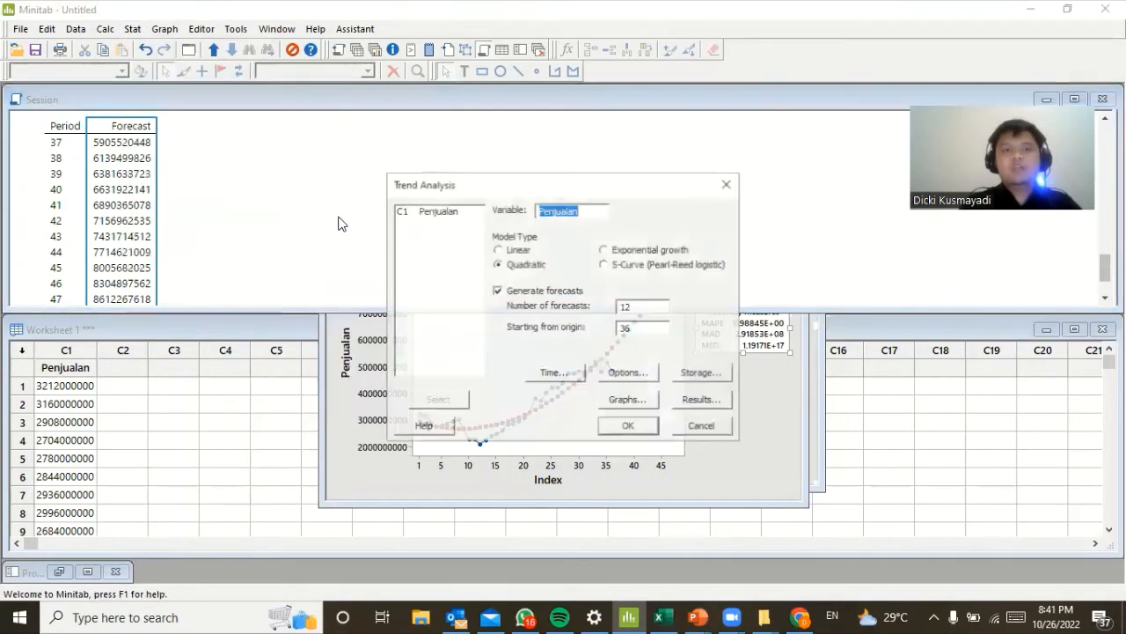
left_click(638, 254)
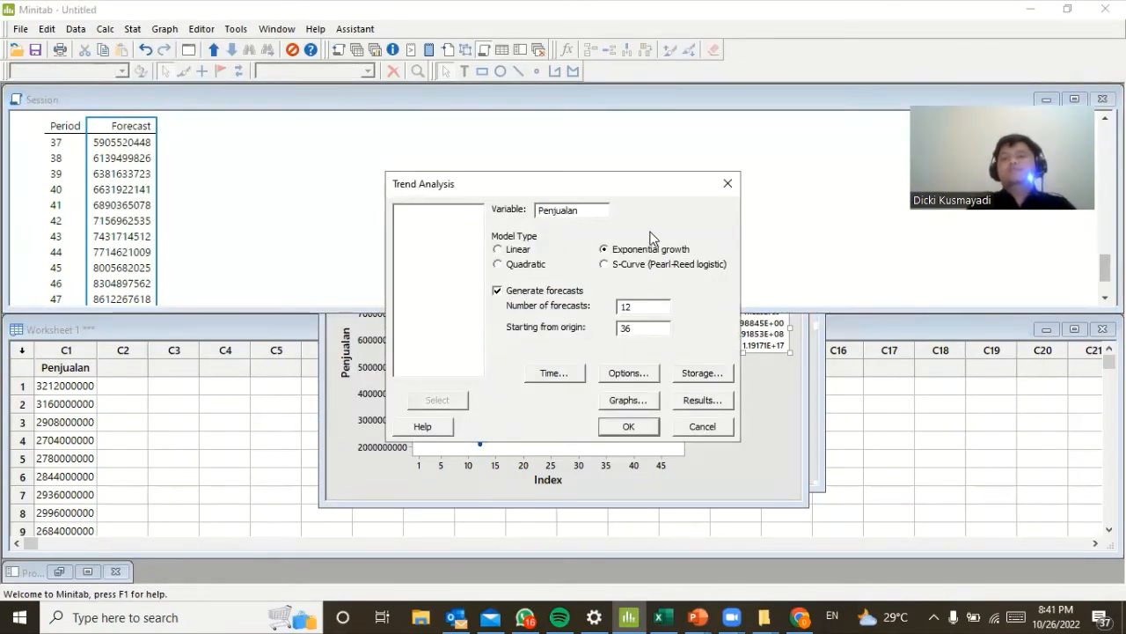
left_click(631, 428)
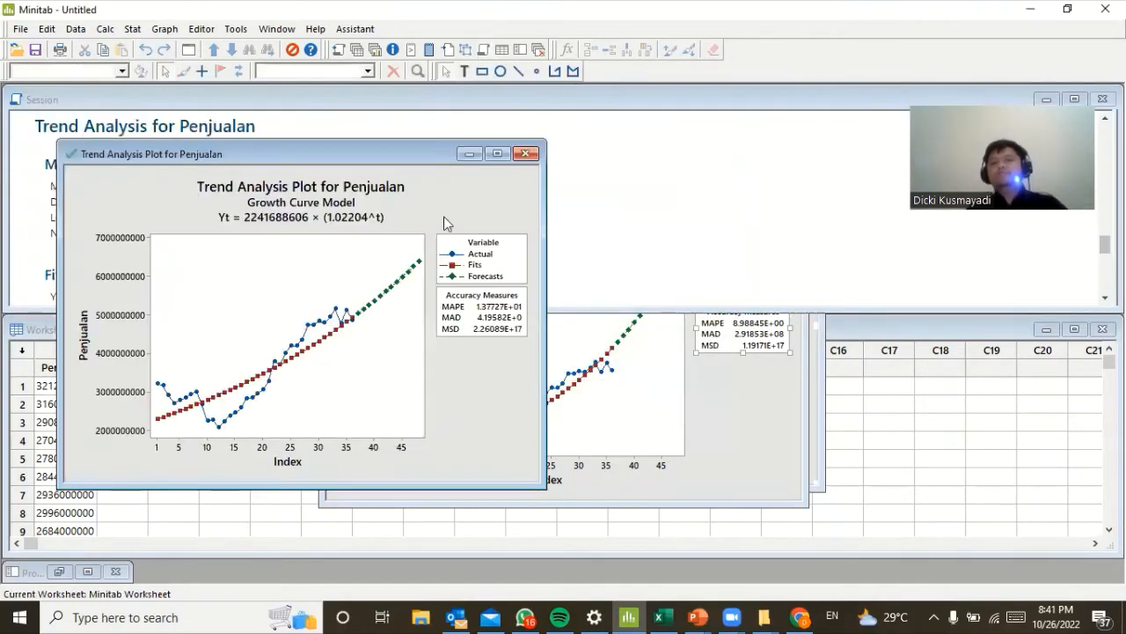
Move the growth curve plot off the session output and copy the Forecast column of the growth curve analysis.
left_click_drag(398, 156, 675, 182)
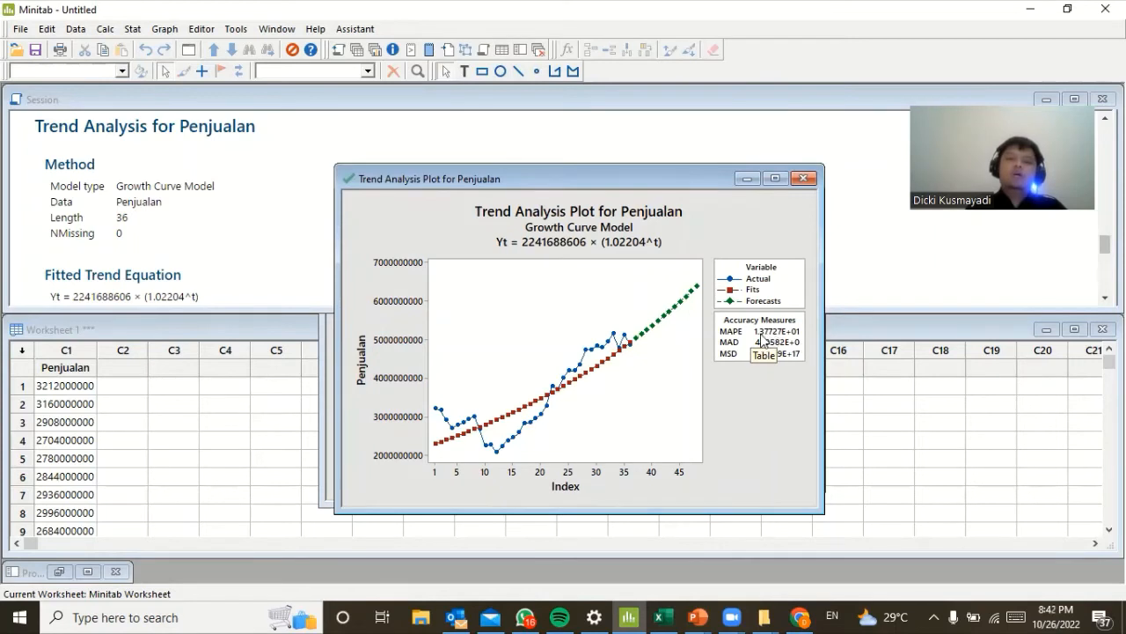
left_click(290, 194)
scroll(296, 206, "down", 1)
scroll(296, 206, "up", 4)
scroll(296, 206, "down", 4)
scroll(176, 239, "up", 3)
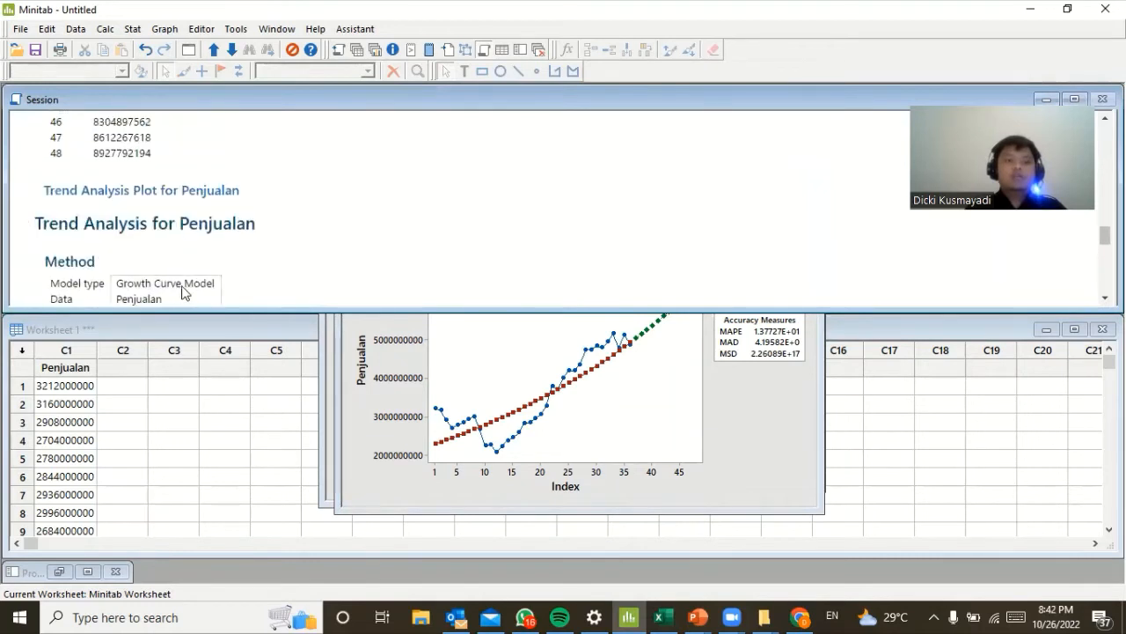
scroll(328, 253, "down", 5)
left_click(131, 210)
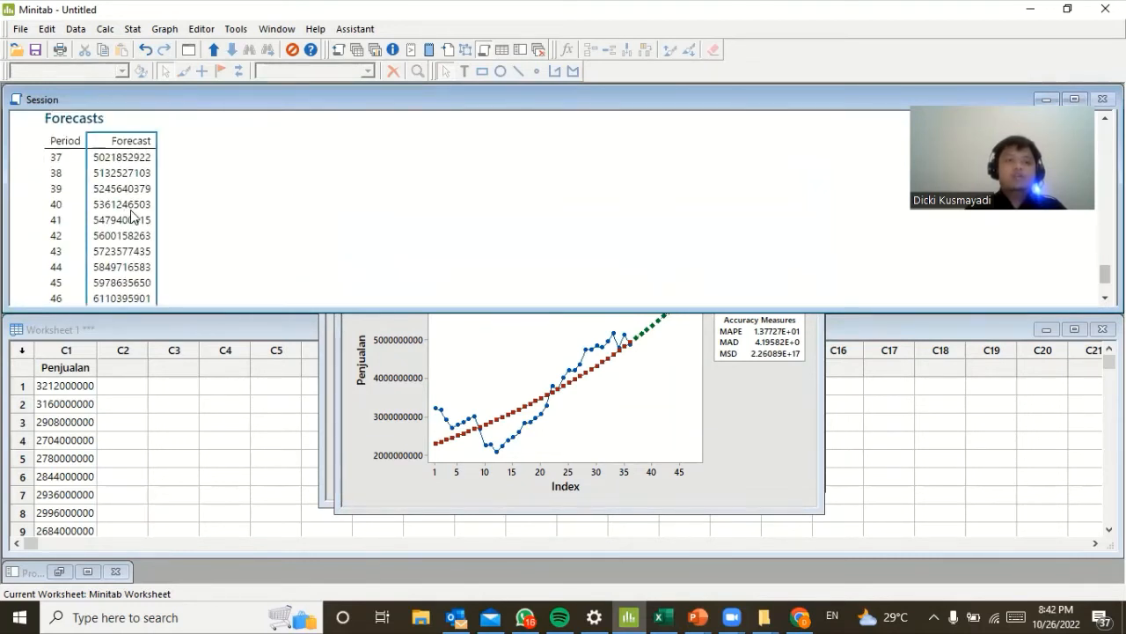
right_click(131, 215)
left_click(167, 221)
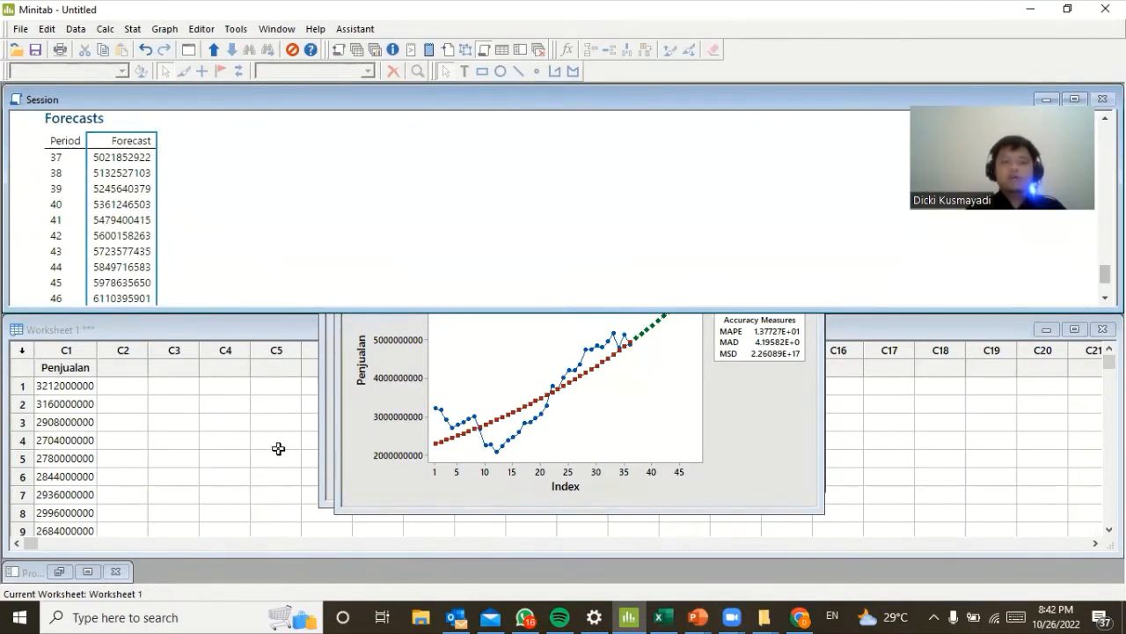
Switch to the Excel workbook and paste the exponential growth forecast column at F46, beside the quadratic forecasts.
left_click(663, 617)
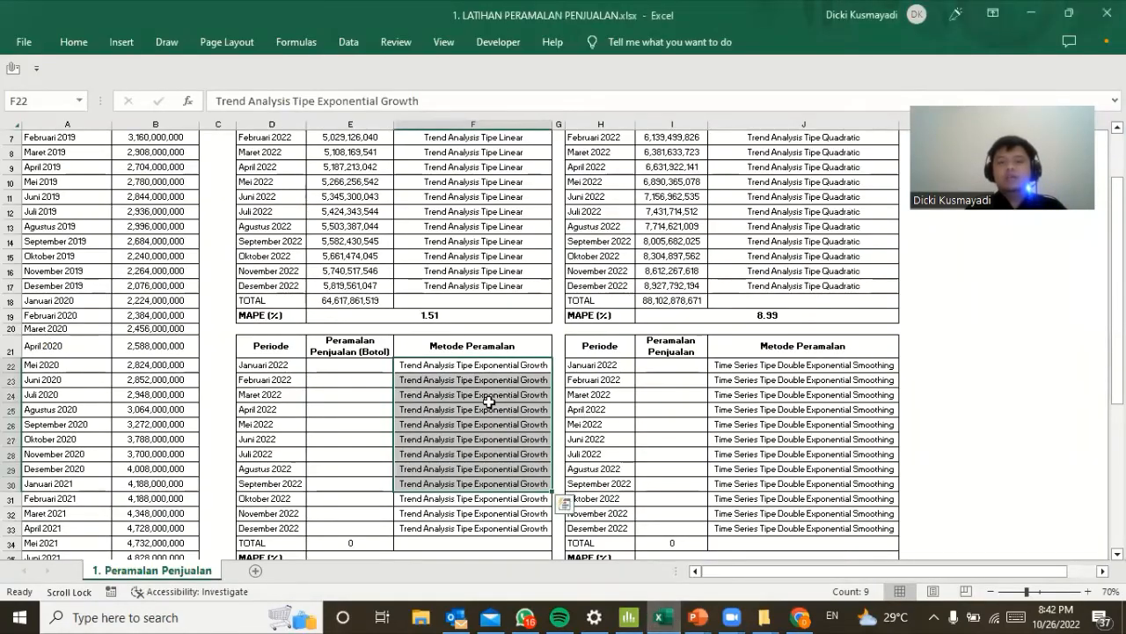
scroll(510, 431, "down", 5)
right_click(434, 480)
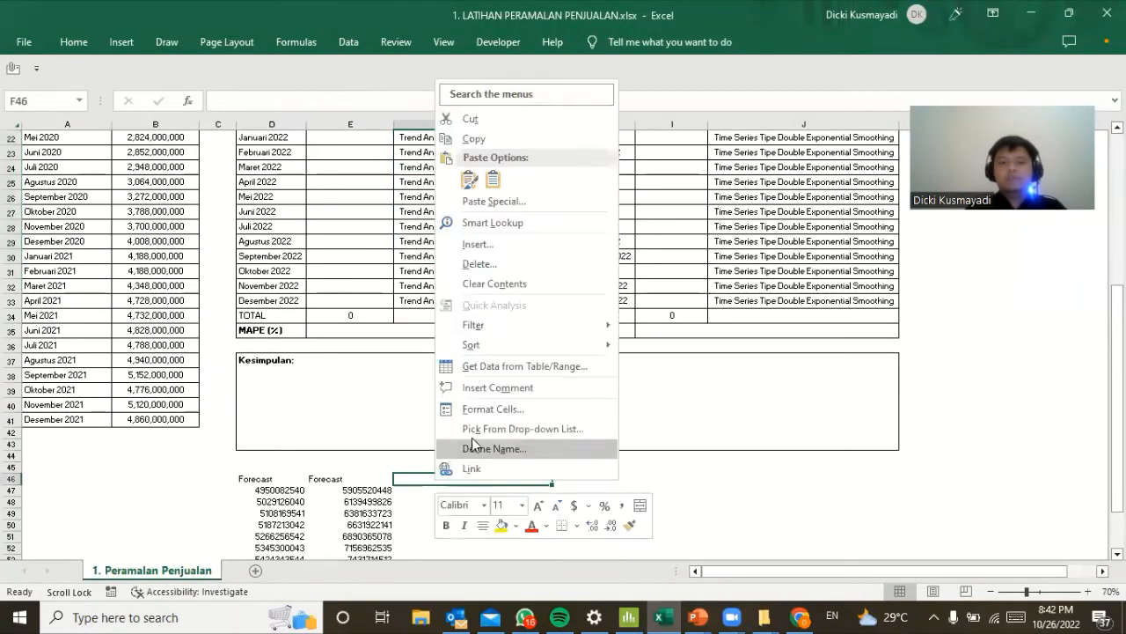
left_click(493, 180)
left_click(643, 517)
Copy the twelve growth forecasts in F47:F58 and paste them as values into the Exponential Growth table from E22.
left_click(530, 496)
left_click_drag(530, 496, 531, 528)
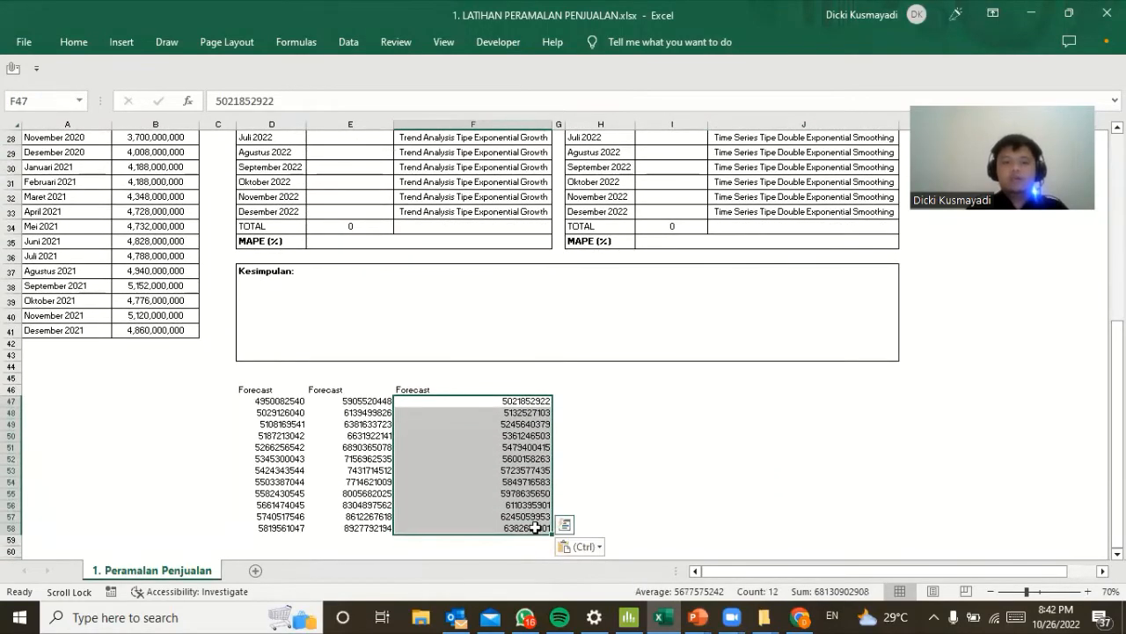
key("ctrl+c")
scroll(343, 198, "up", 3)
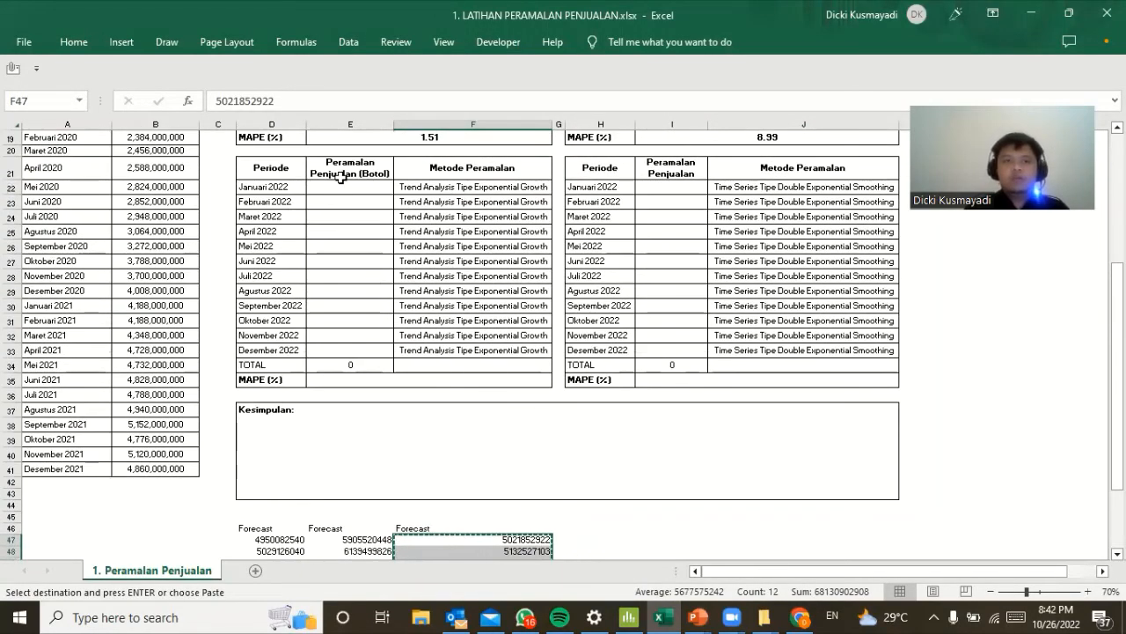
right_click(339, 192)
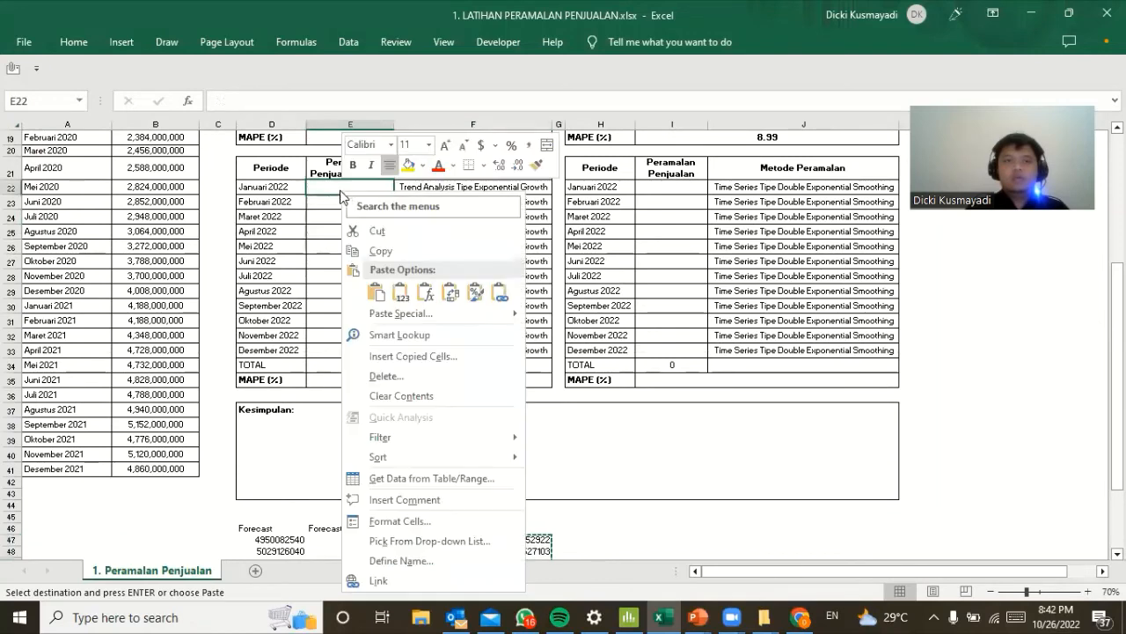
left_click(399, 289)
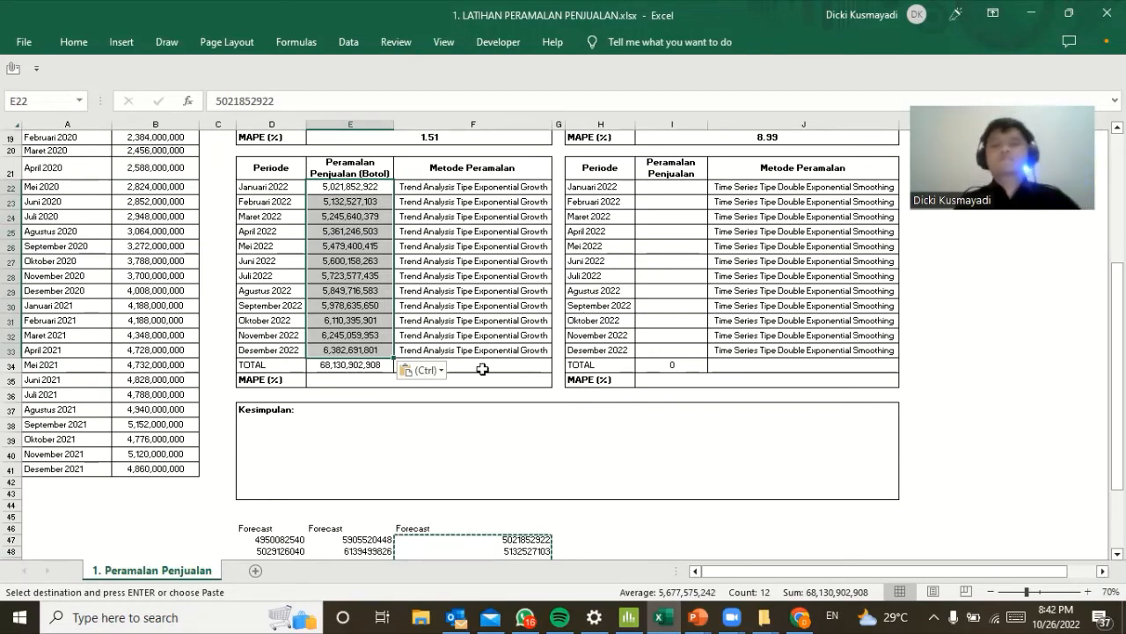
Enter 1.38 as the MAPE of the Exponential Growth table in E35, correcting the mistyped decimal comma.
left_click(475, 377)
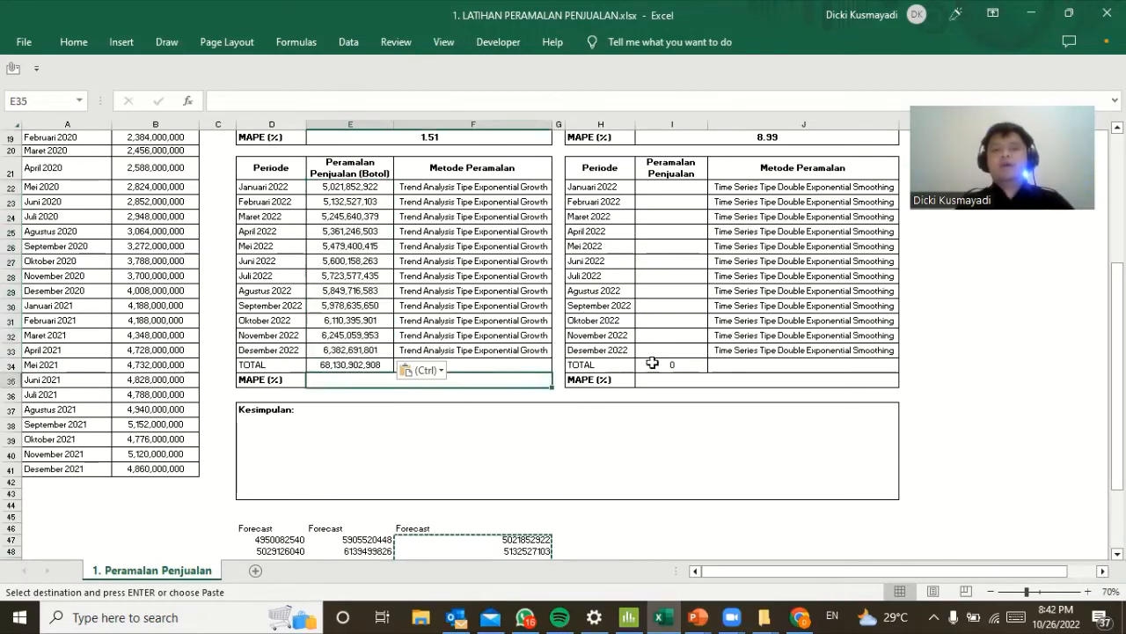
type(",3")
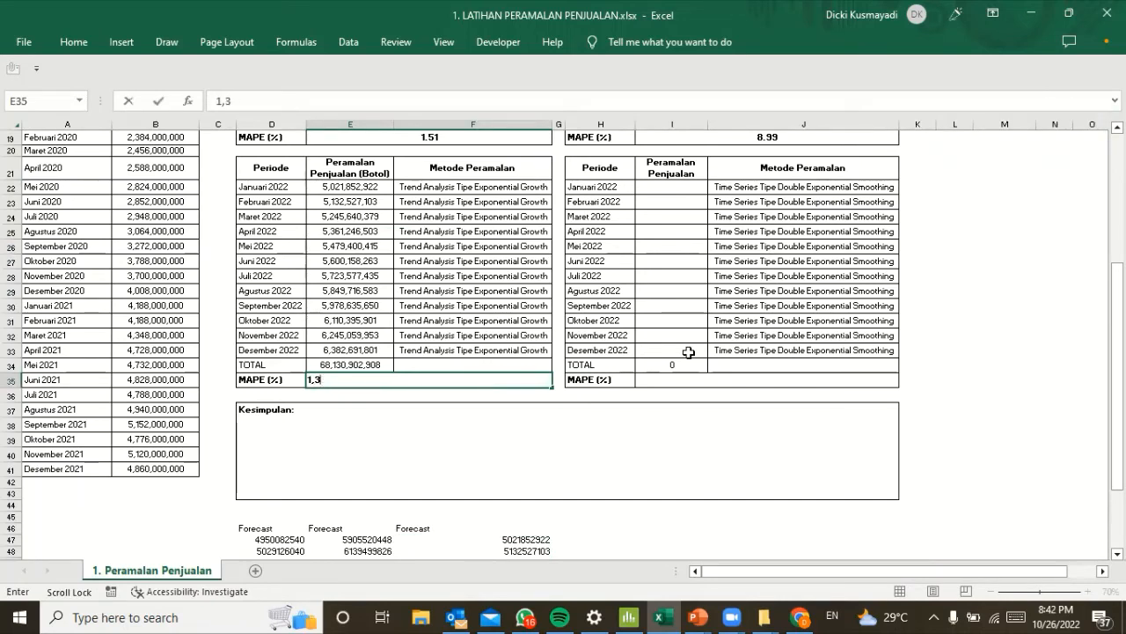
key("BackSpace")
key("BackSpace")
type(".38")
key("Return")
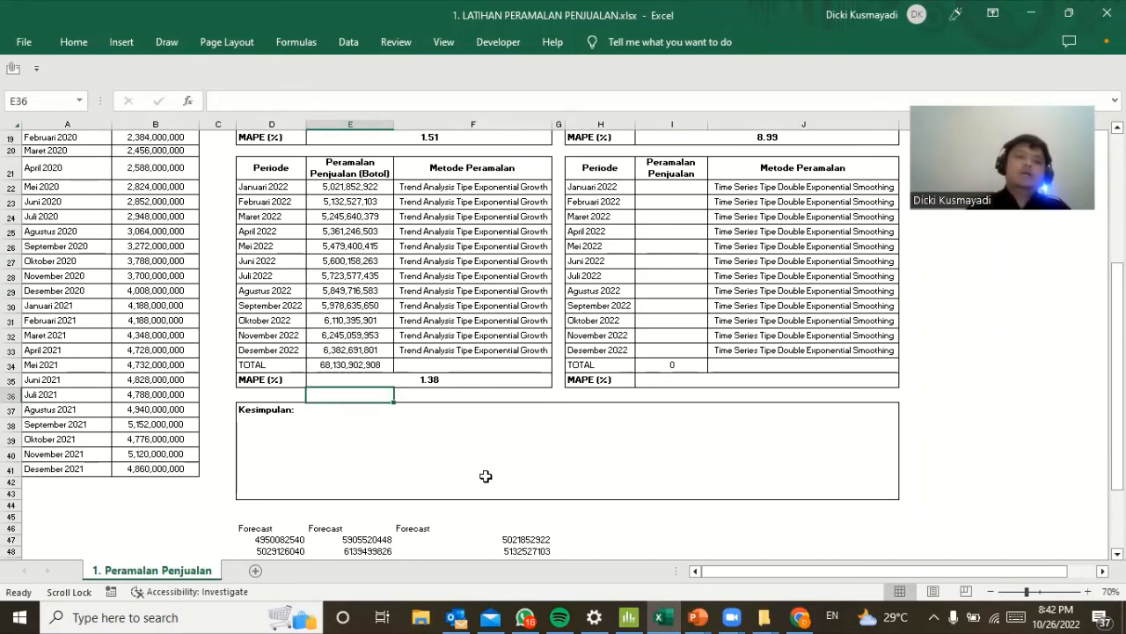
Look over the filled-in forecast tables and the Double Exponential Smoothing table, and switch back to Minitab.
scroll(498, 472, "up", 2)
scroll(498, 472, "up", 4)
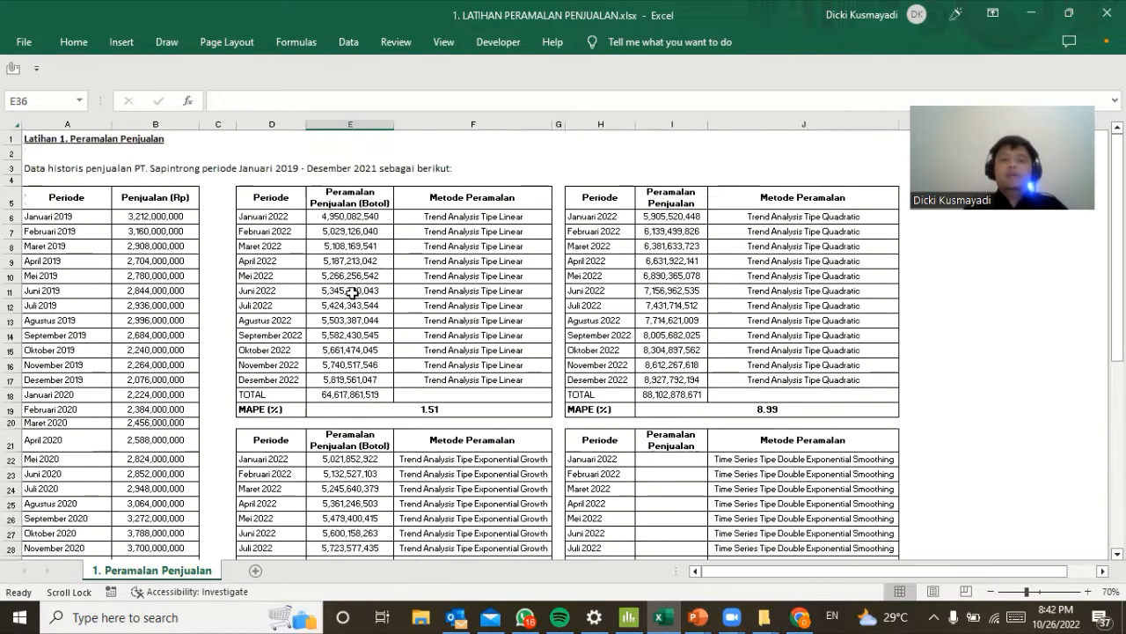
scroll(599, 440, "down", 3)
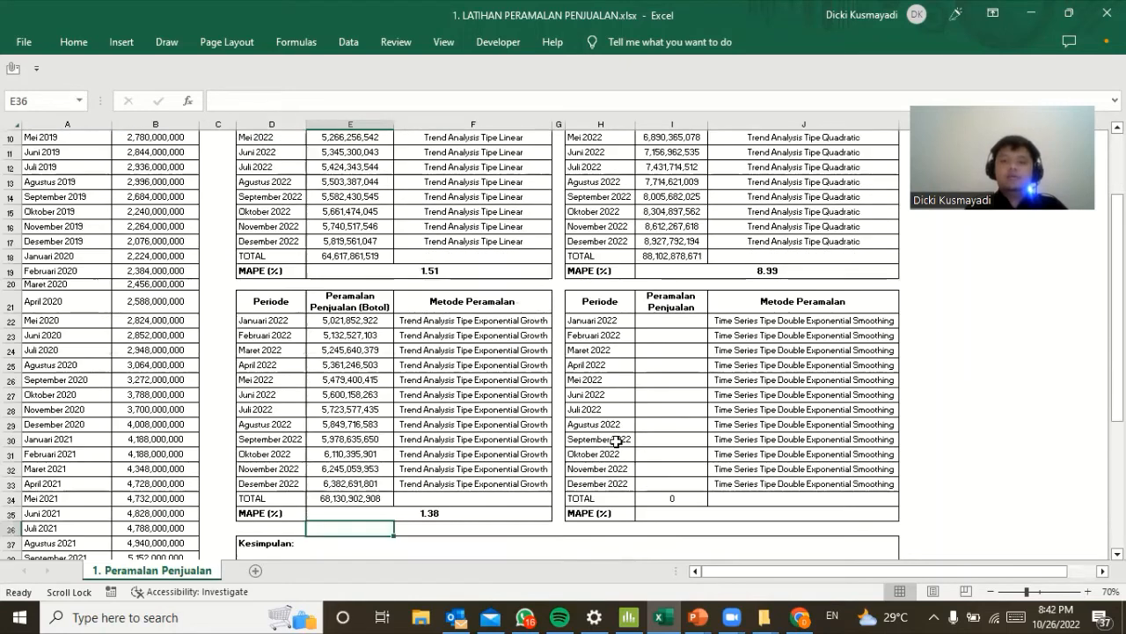
left_click(629, 617)
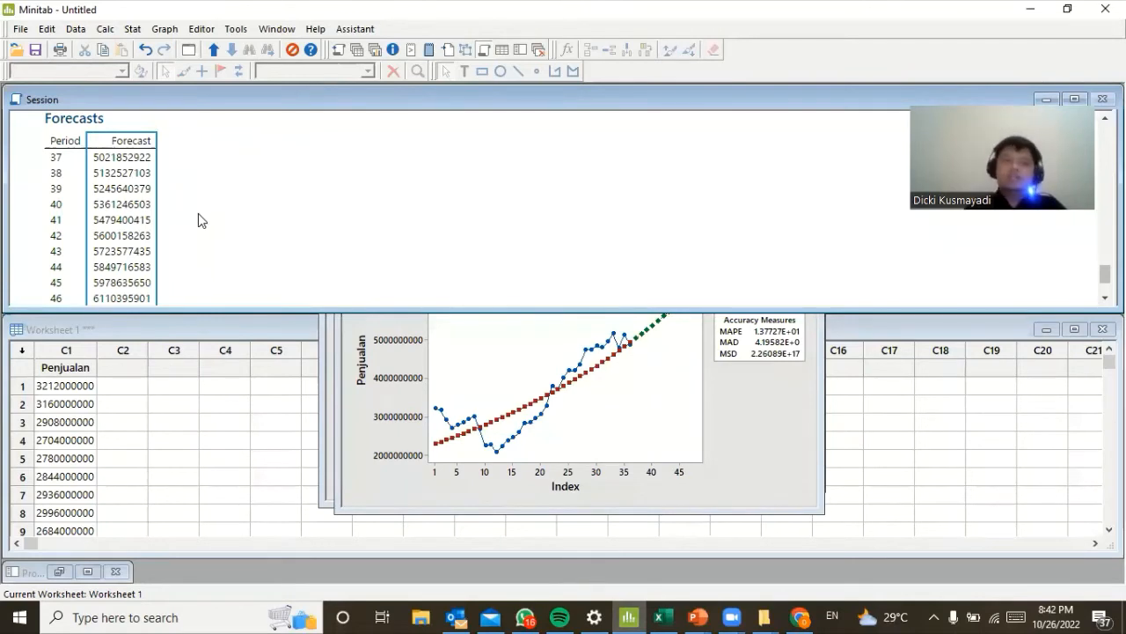
left_click(132, 29)
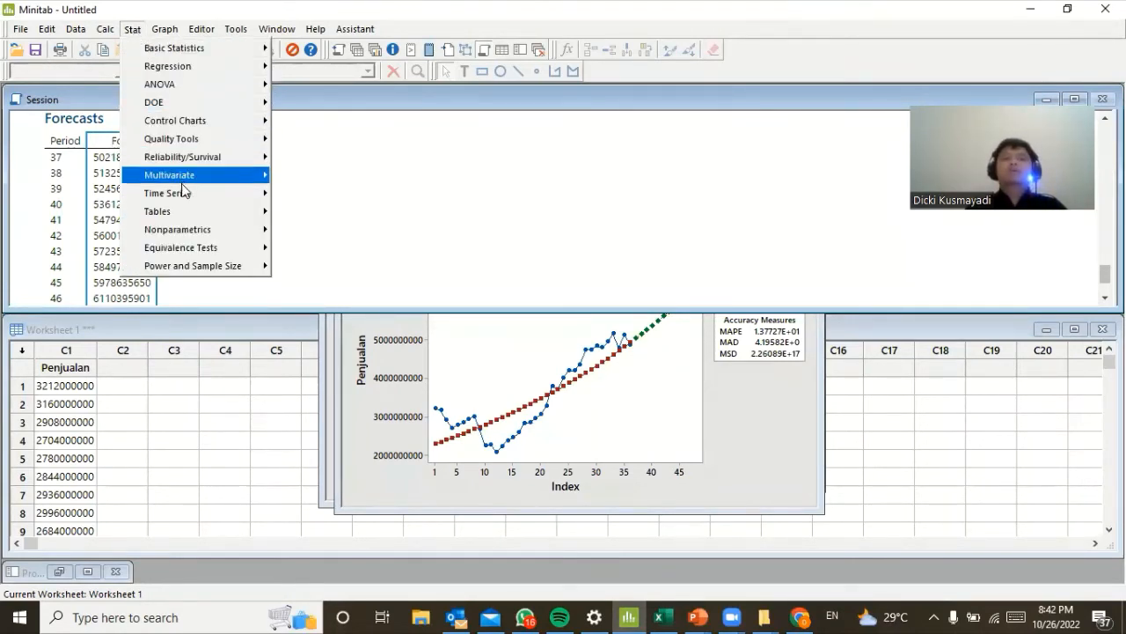
mouse_move(183, 193)
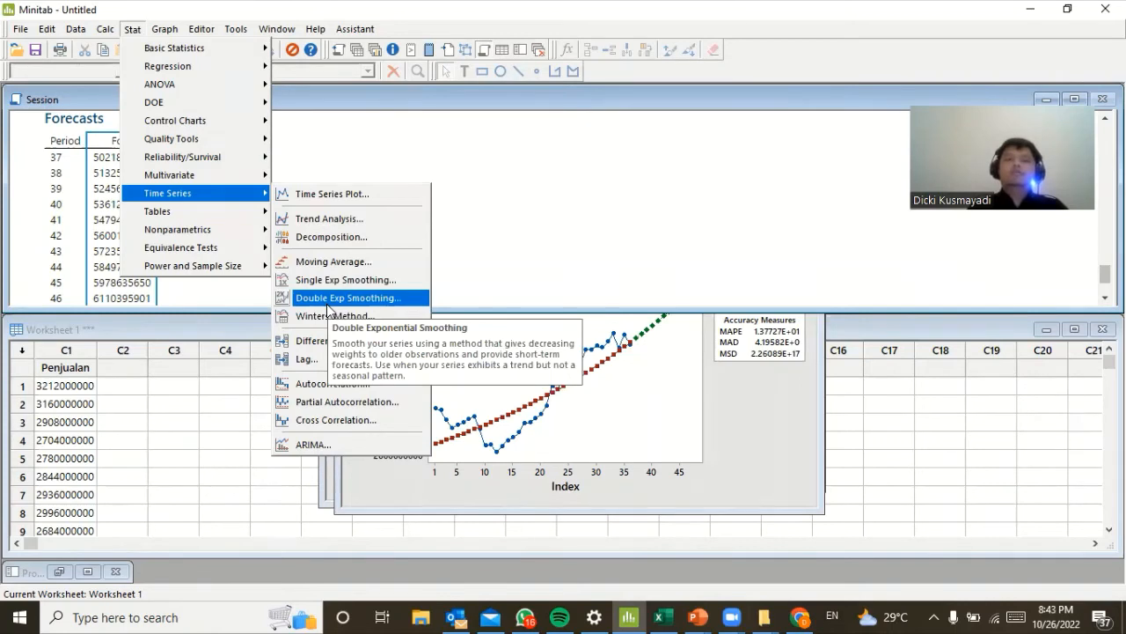
left_click(517, 220)
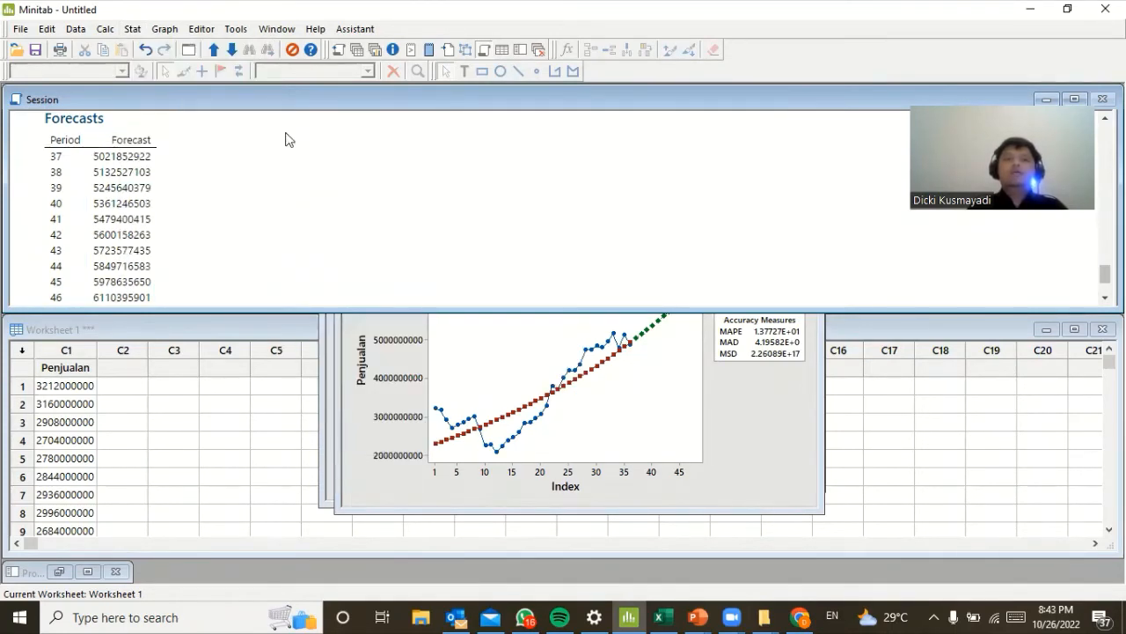
Run Double Exponential Smoothing on Penjualan with optimal ARIMA weights, generating 12 forecasts from origin 36.
left_click(134, 29)
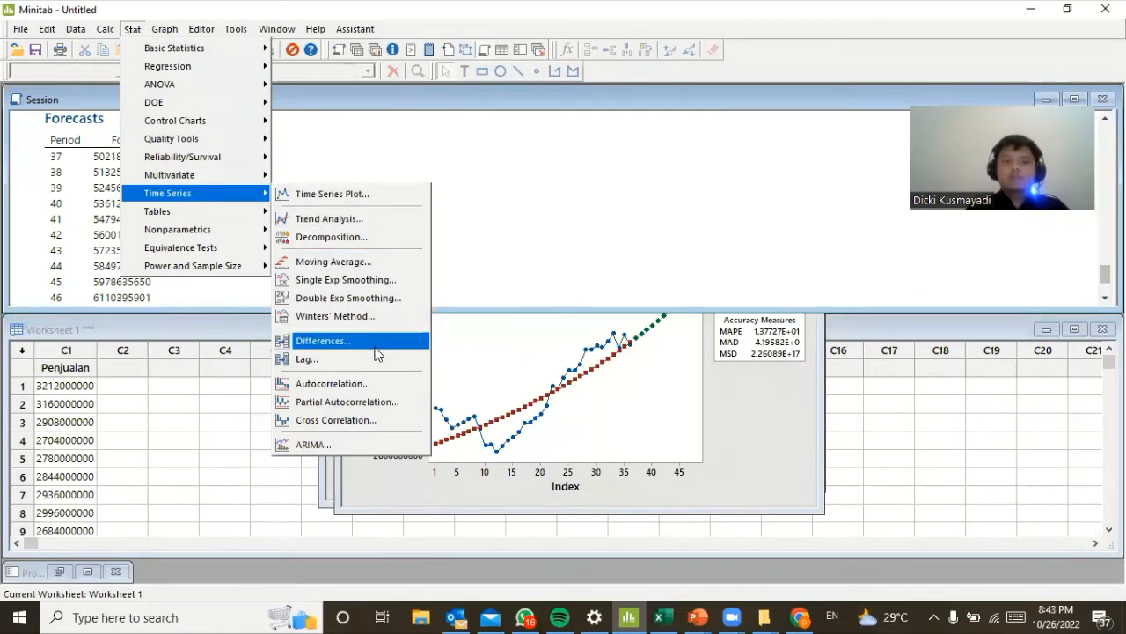
left_click(421, 302)
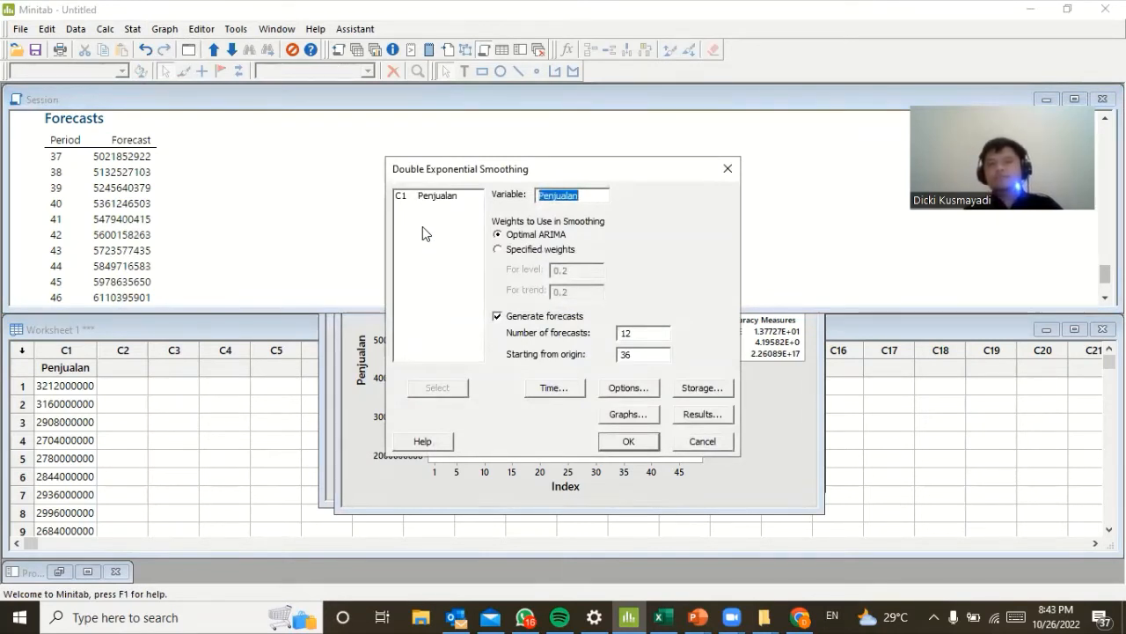
left_click(445, 195)
double_click(446, 197)
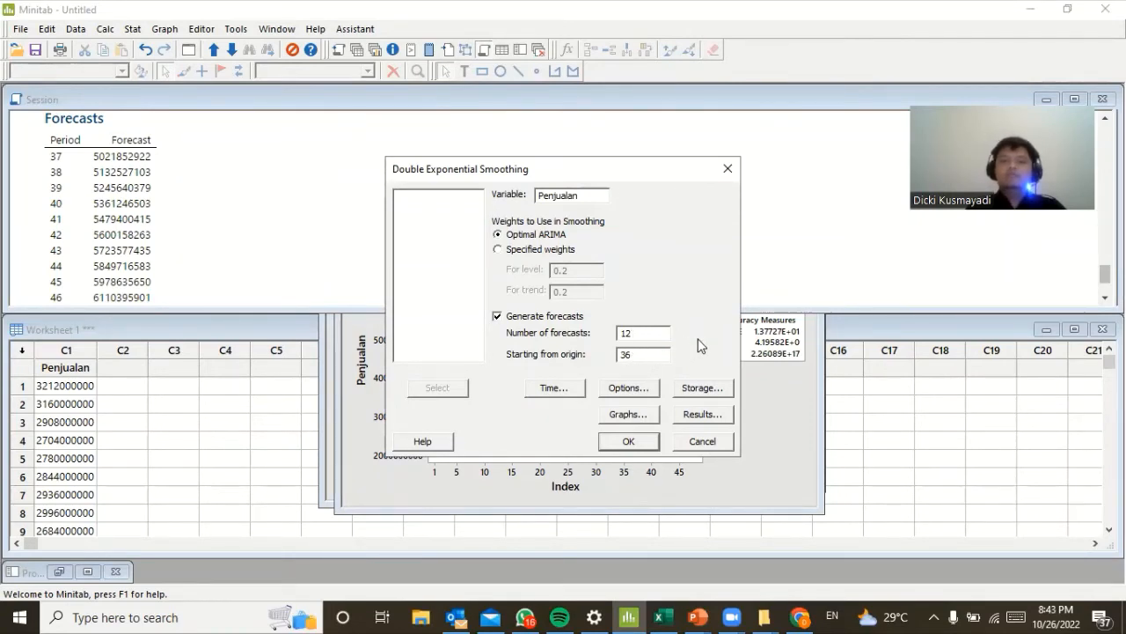
left_click(649, 447)
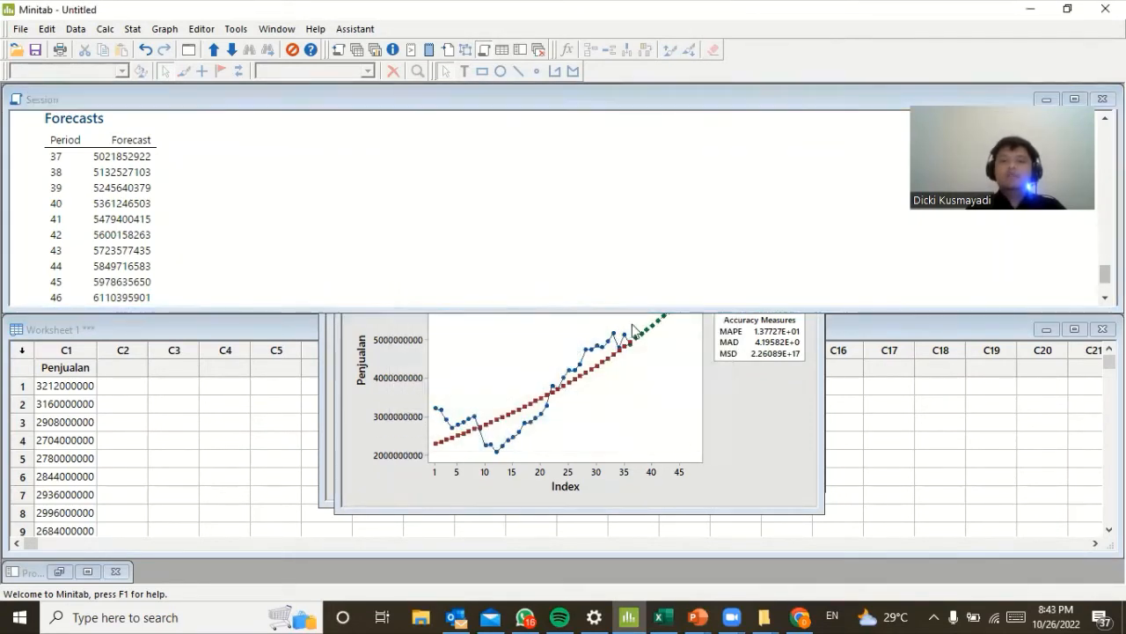
Close the Double Exponential Smoothing plot for Penjualan without saving it to a separate file.
left_click_drag(421, 186, 670, 179)
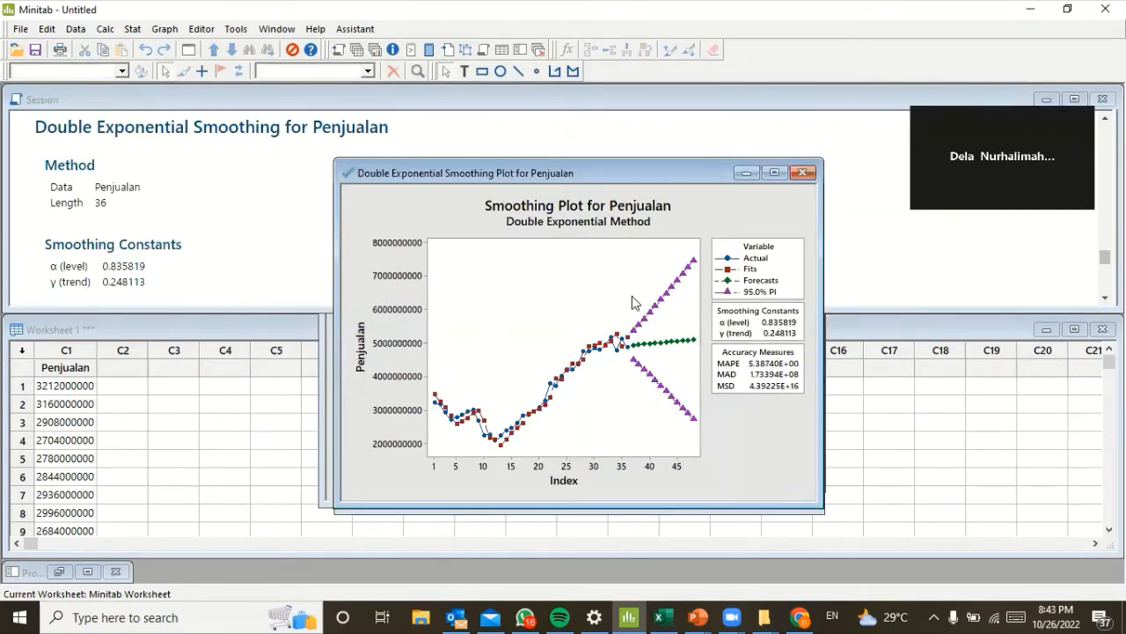
left_click(804, 173)
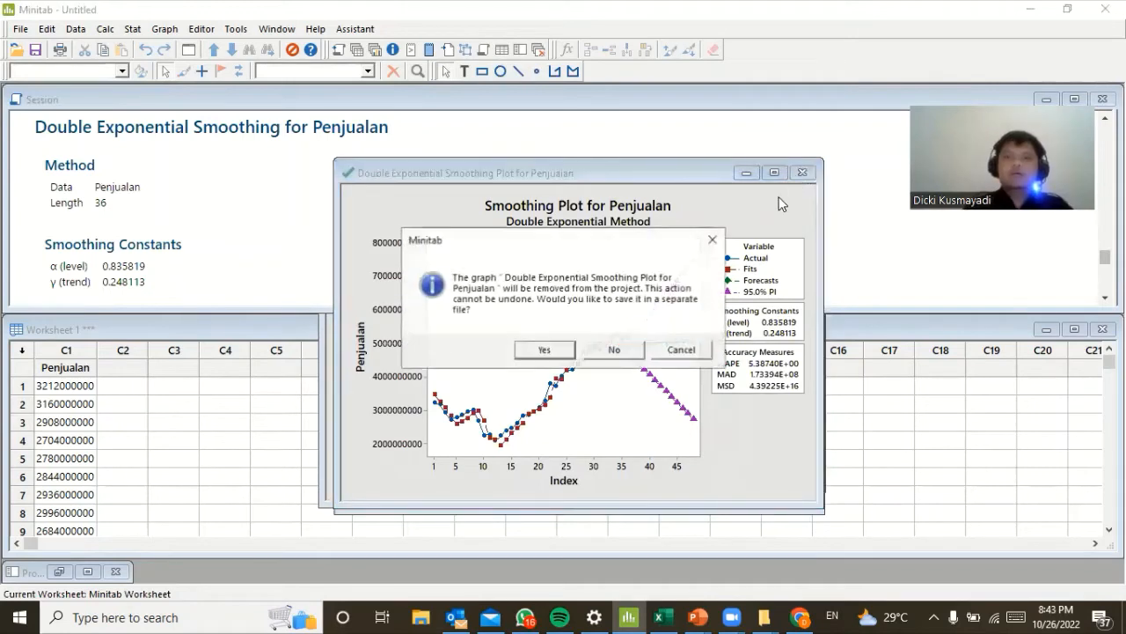
left_click(607, 351)
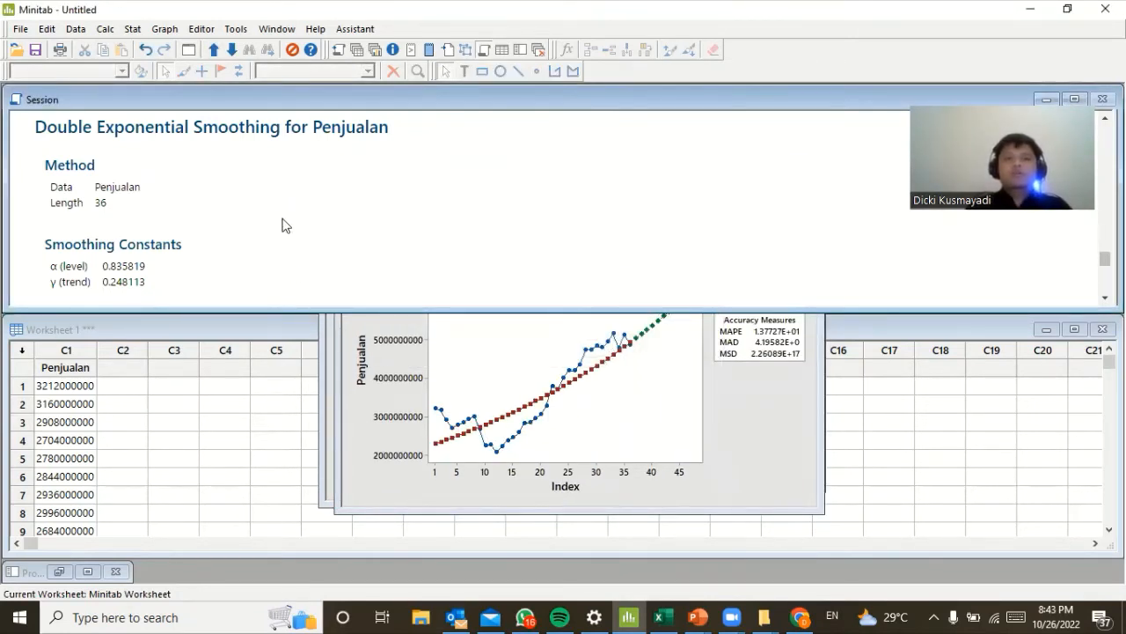
Rerun Double Exponential Smoothing on Penjualan with optimal ARIMA weights and 12 forecasts from origin 36, moving the plot clear of the session output.
left_click(134, 30)
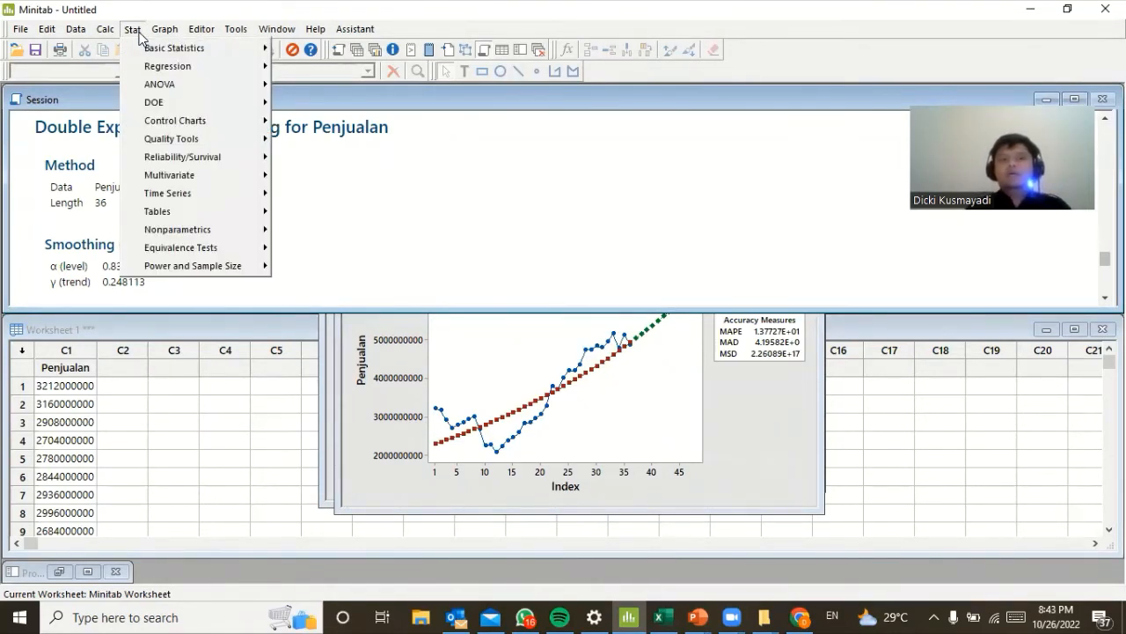
mouse_move(175, 192)
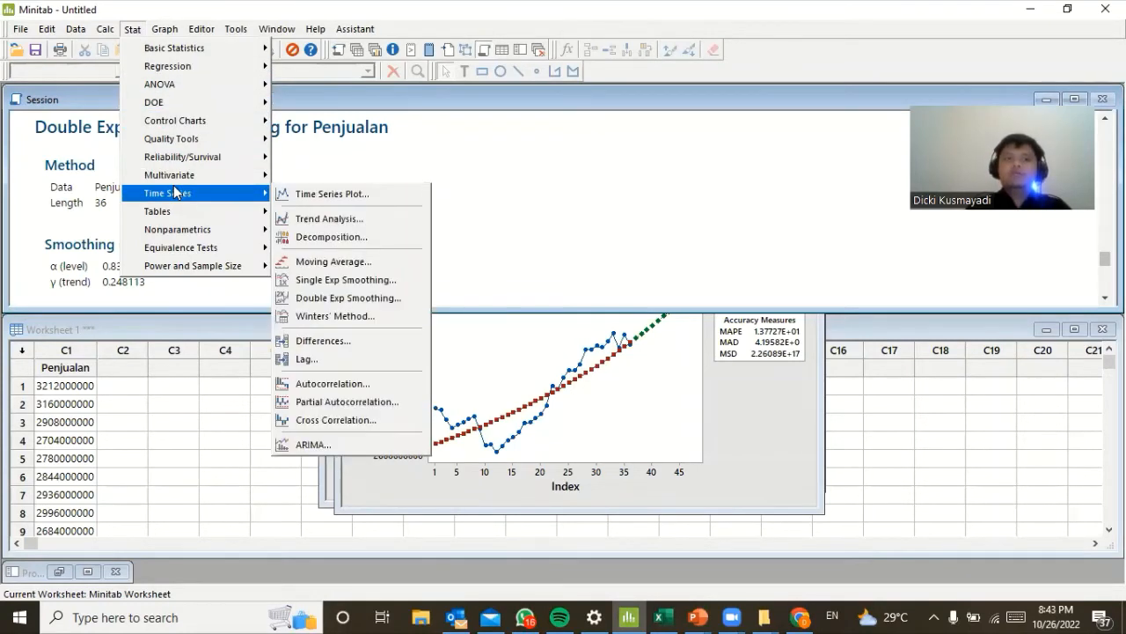
left_click(341, 299)
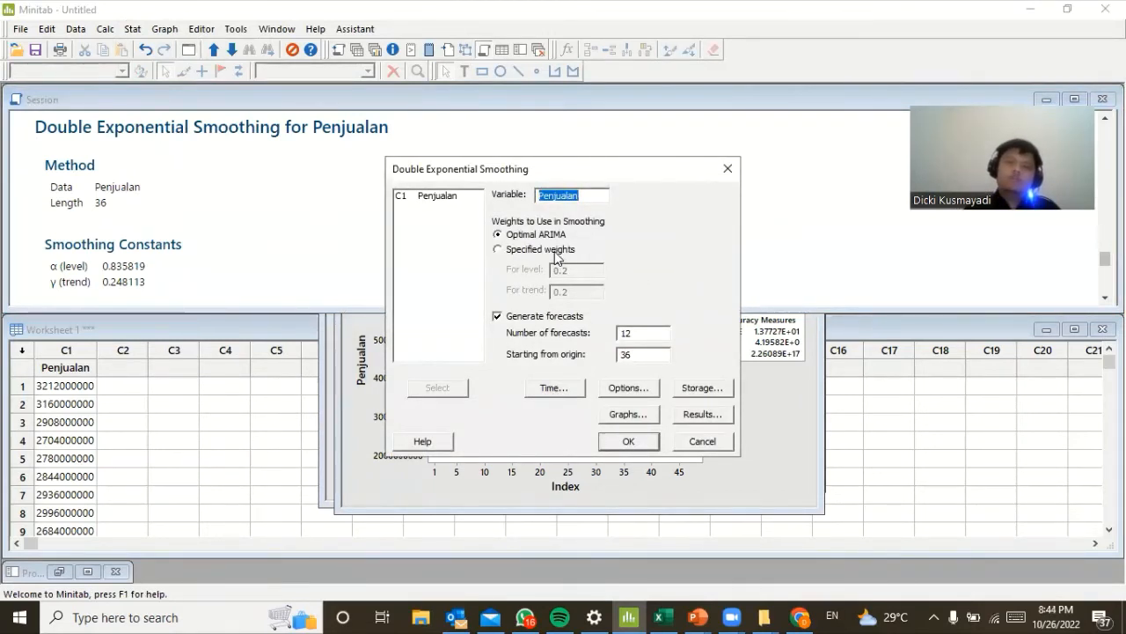
double_click(438, 195)
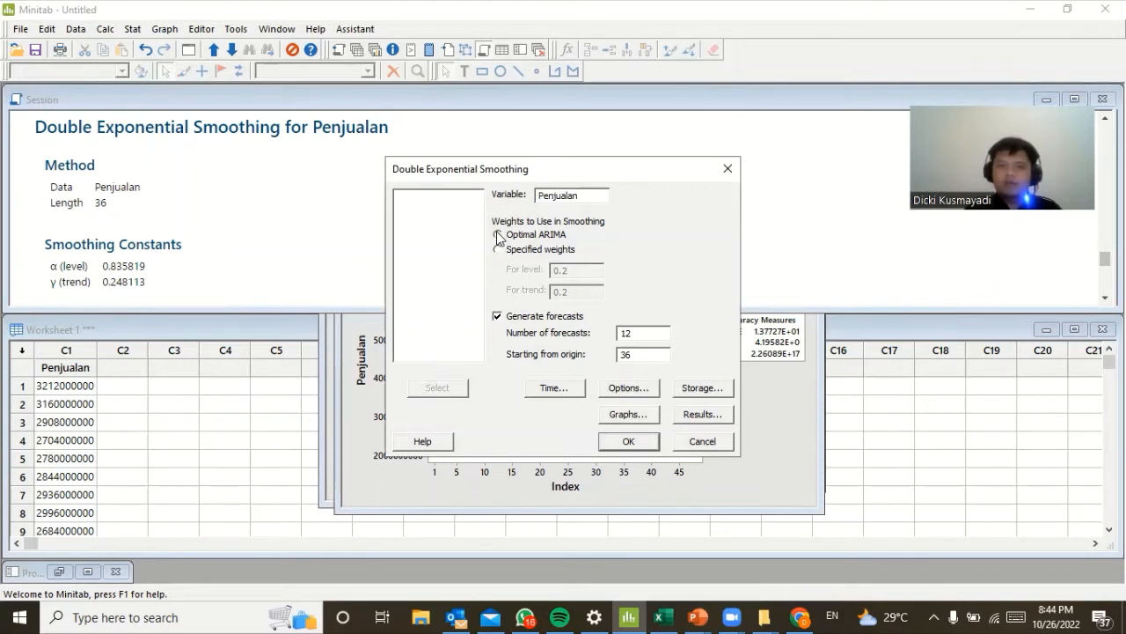
left_click(498, 319)
left_click(498, 319)
double_click(622, 333)
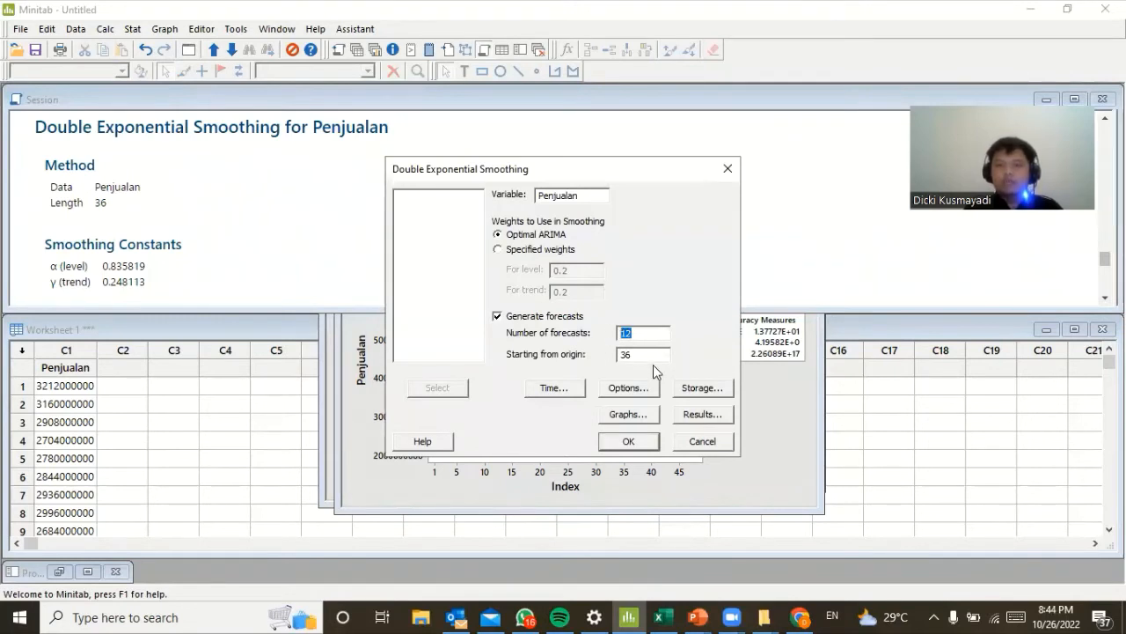
double_click(628, 355)
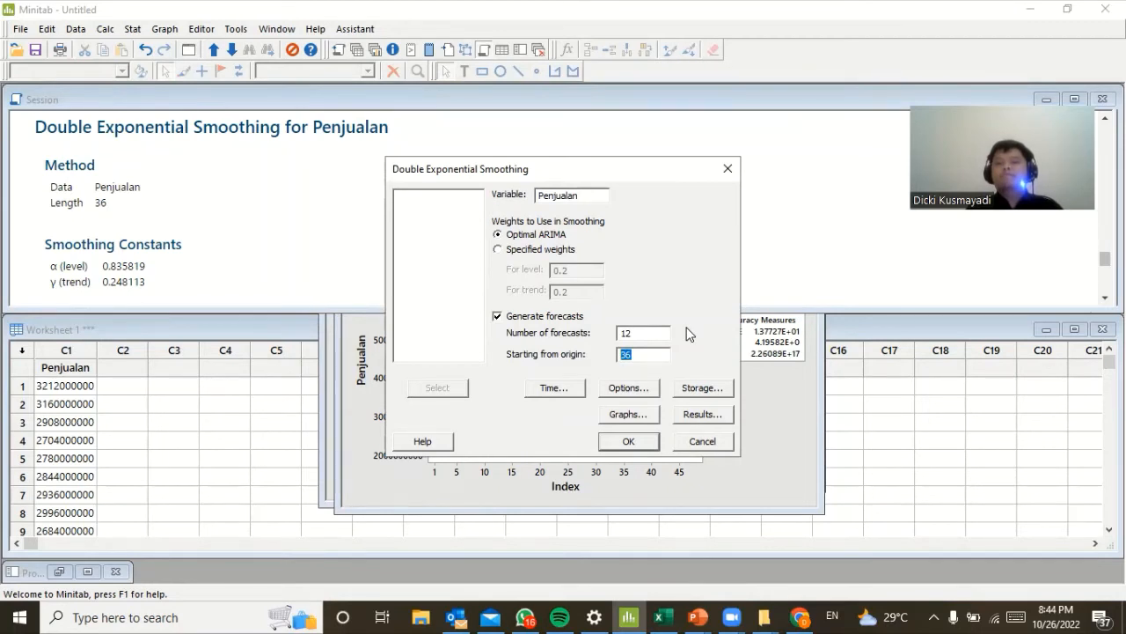
left_click(641, 441)
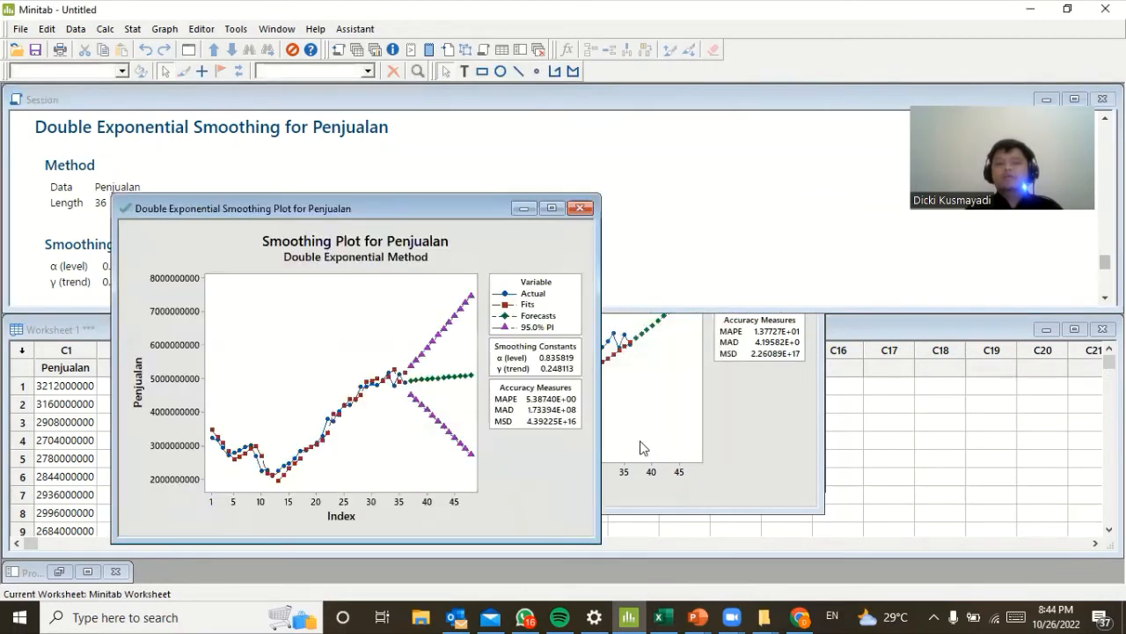
left_click_drag(471, 215, 711, 224)
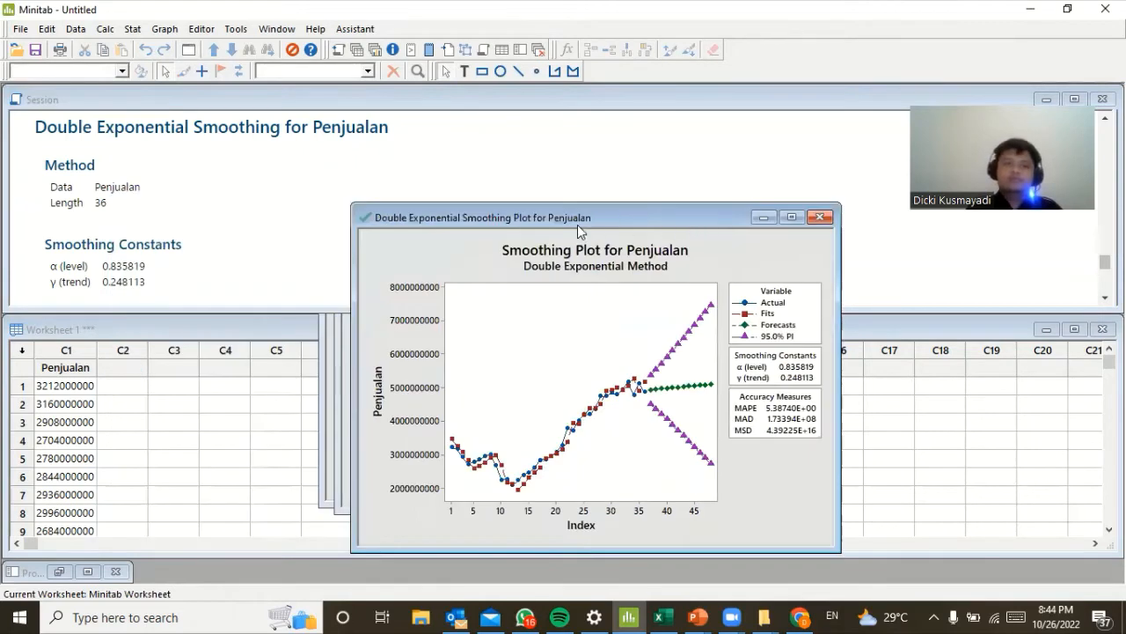
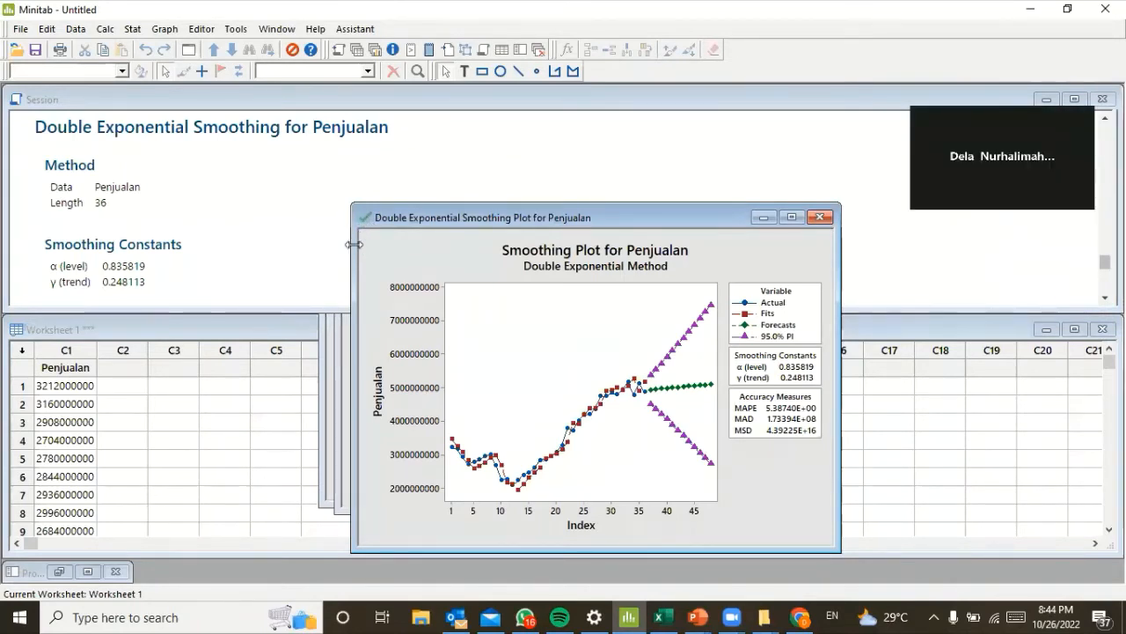
Review the Double Exponential Smoothing session output and copy the Forecast column of its Forecasts table.
left_click(80, 98)
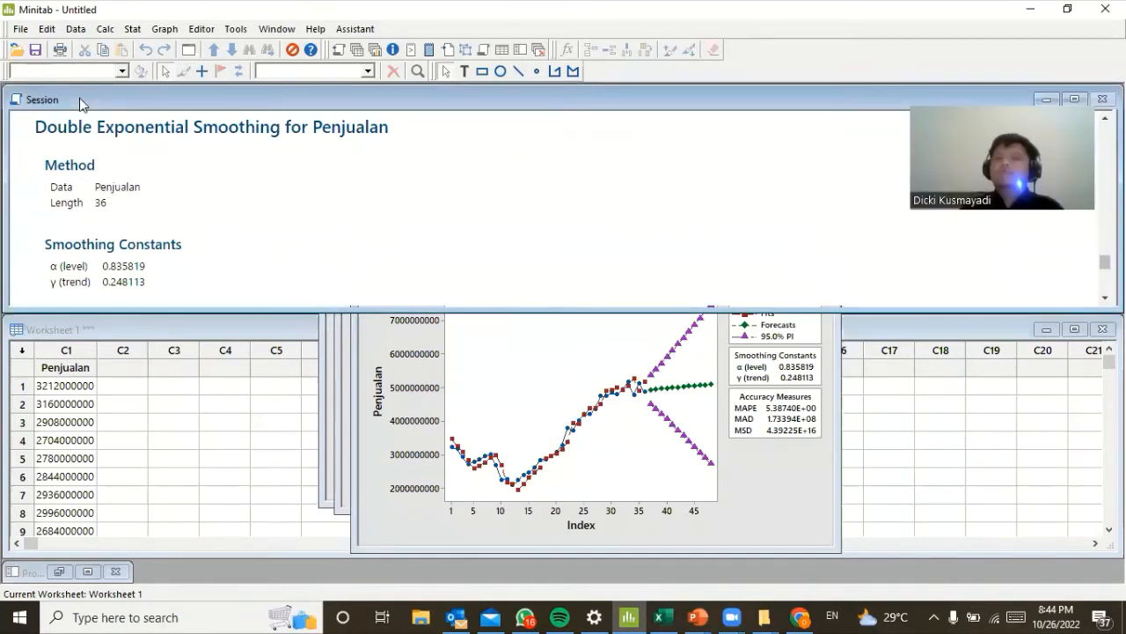
scroll(235, 236, "down", 7)
scroll(397, 223, "up", 2)
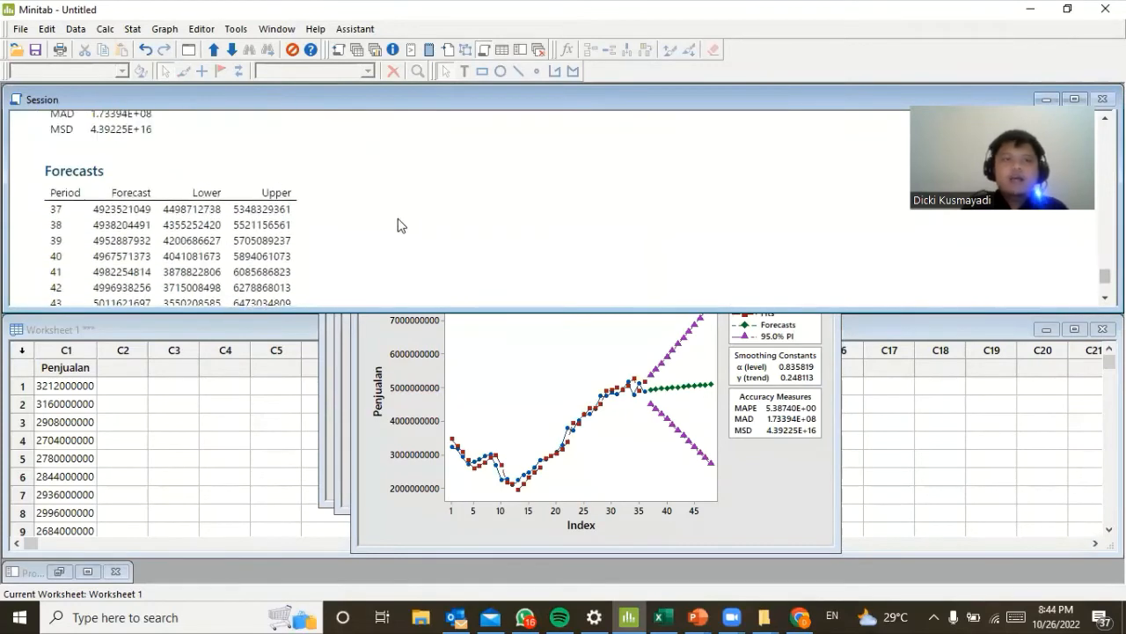
scroll(417, 208, "up", 5)
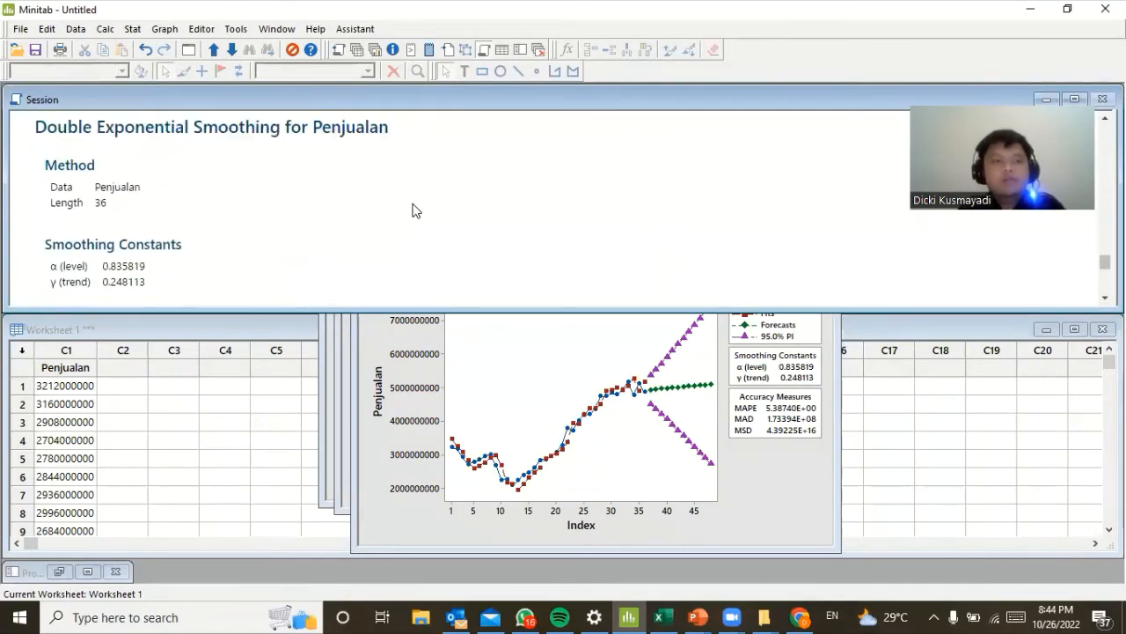
scroll(411, 209, "down", 8)
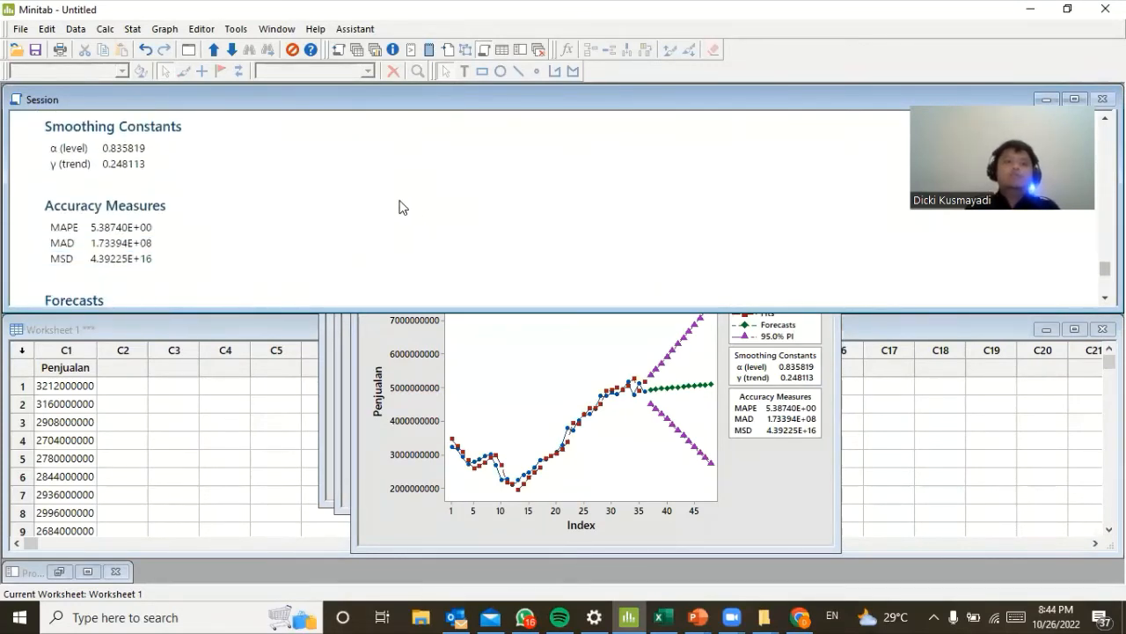
scroll(258, 198, "up", 2)
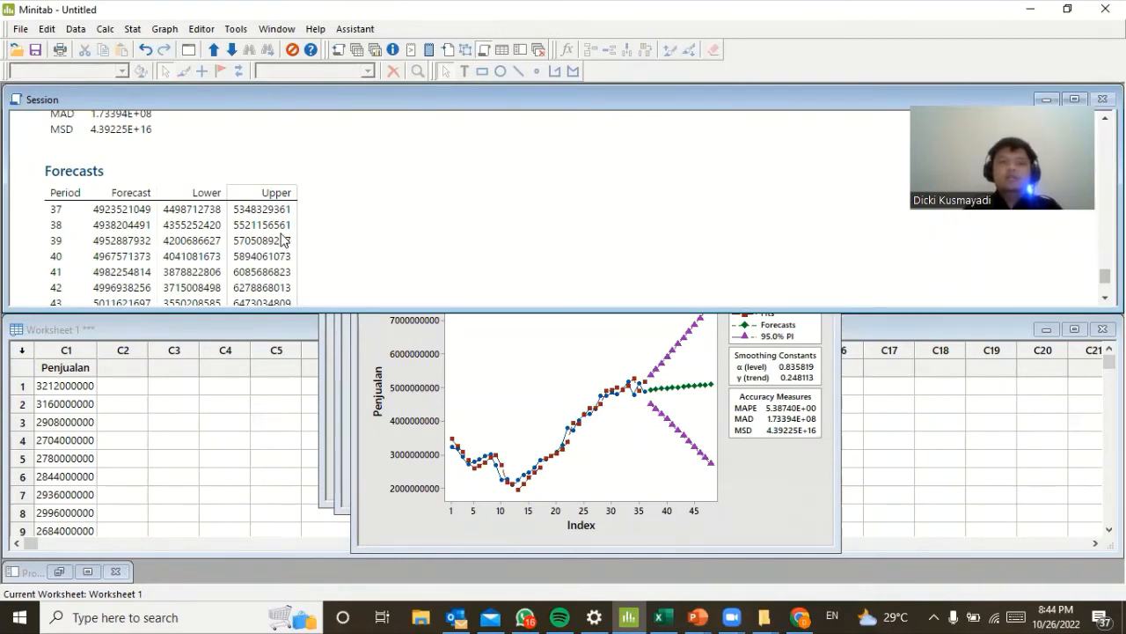
right_click(137, 227)
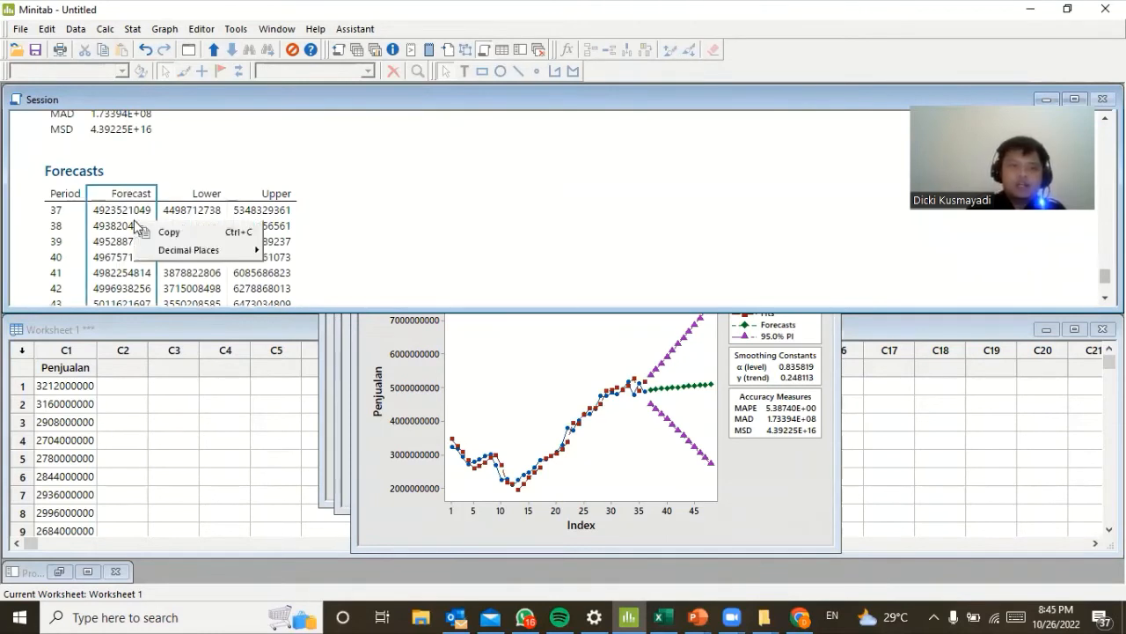
left_click(171, 233)
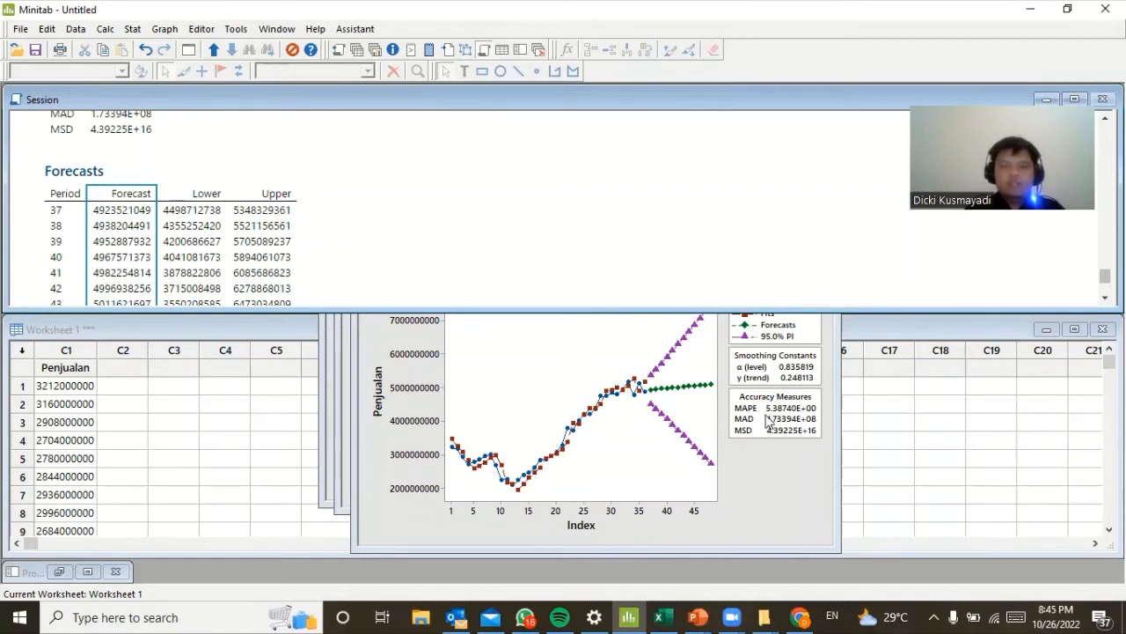
right_click(123, 235)
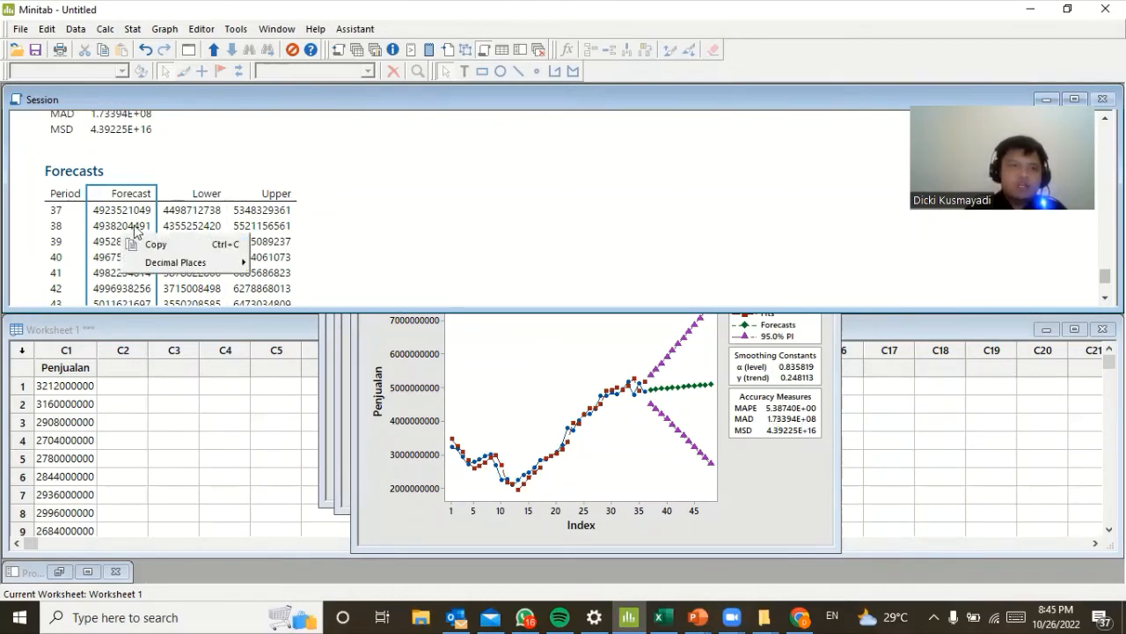
left_click(151, 245)
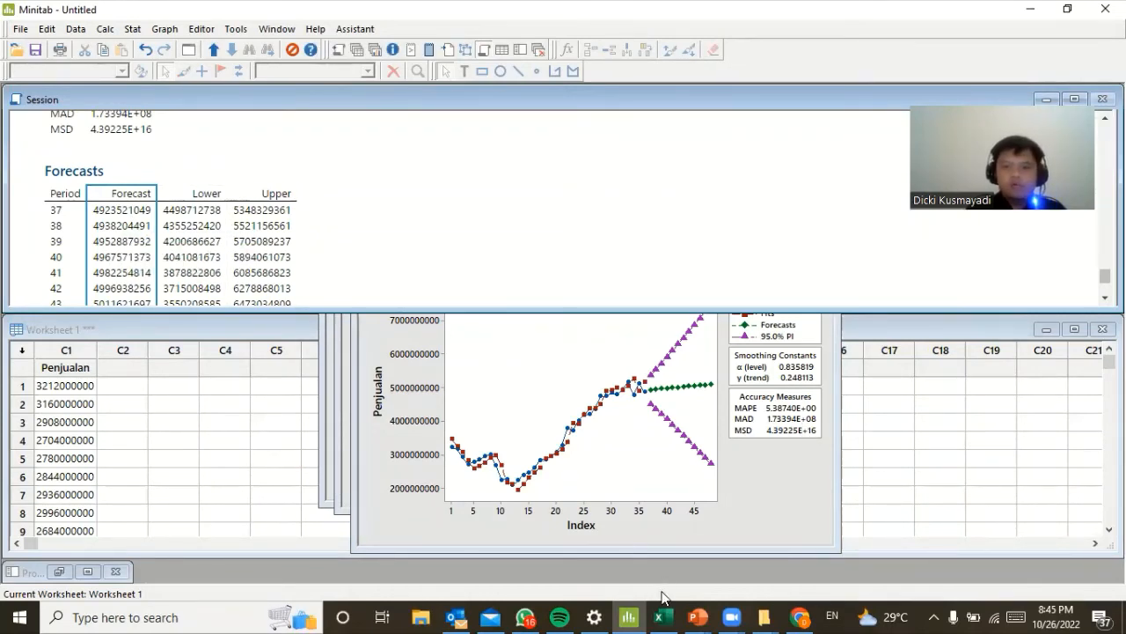
Switch to the Excel workbook and paste the copied forecast column at H46, beside the earlier forecast columns.
left_click(663, 617)
scroll(626, 481, "down", 4)
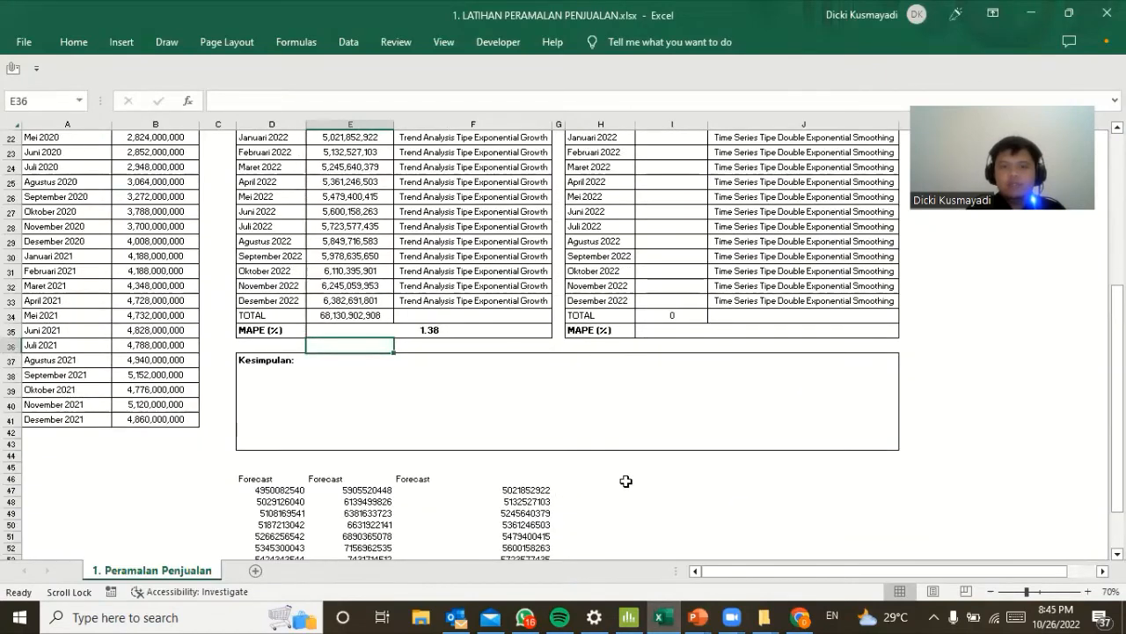
right_click(626, 481)
left_click(659, 114)
scroll(854, 440, "down", 2)
scroll(854, 440, "down", 1)
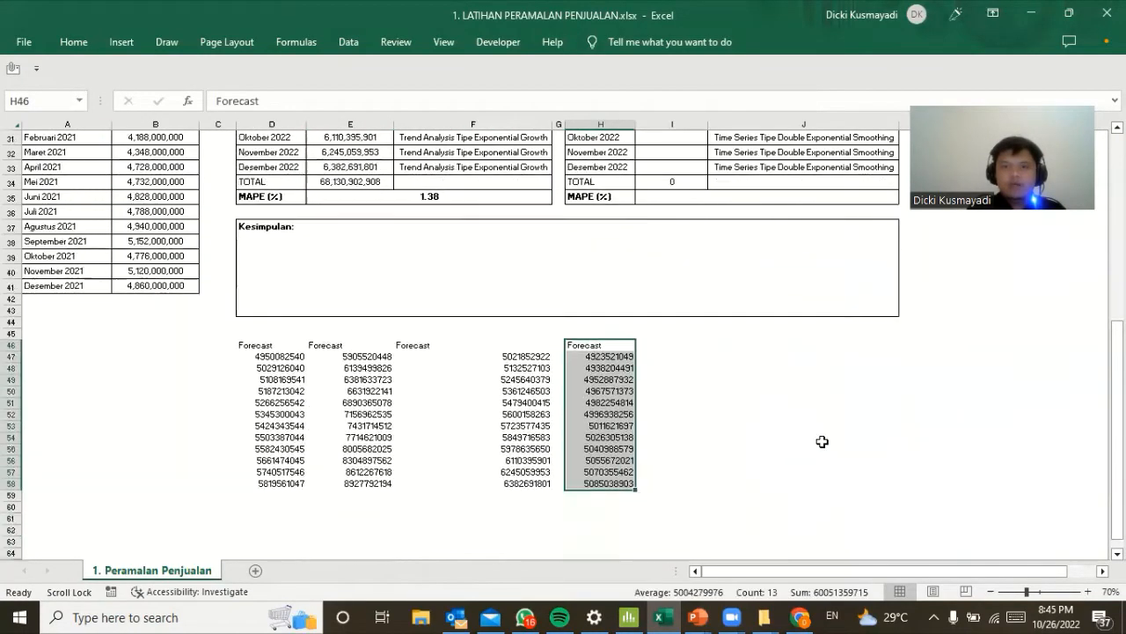
Copy the twelve smoothing forecasts in H47:H58 and paste them as values into the Double Exponential Smoothing table from I22.
left_click_drag(601, 356, 606, 484)
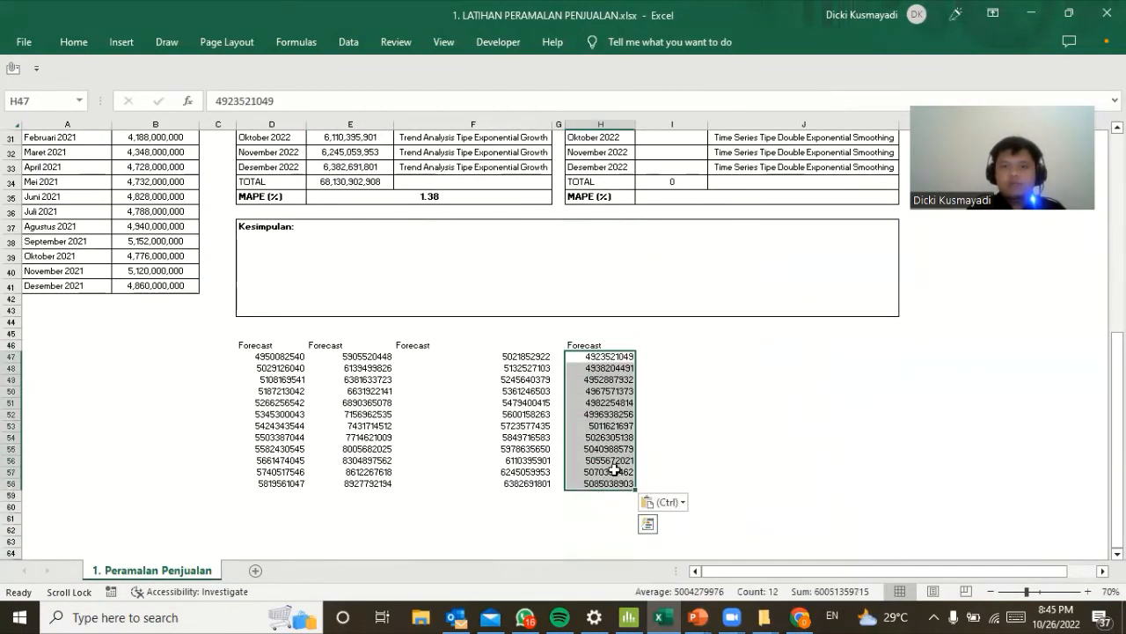
right_click(616, 471)
left_click(664, 132)
scroll(703, 354, "up", 2)
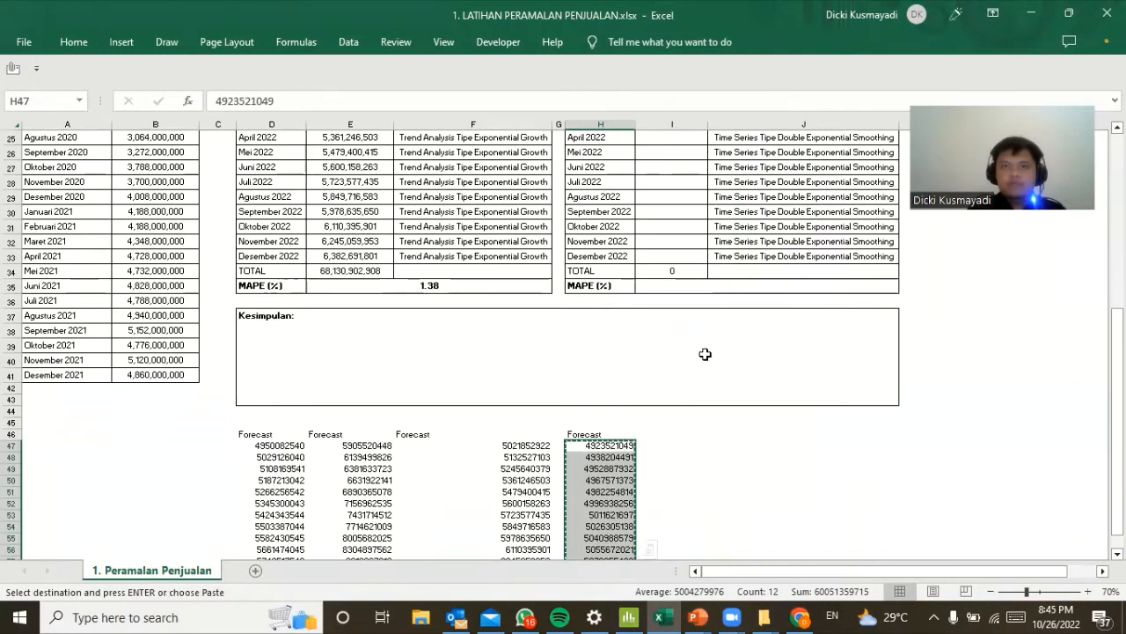
scroll(703, 354, "up", 3)
right_click(667, 231)
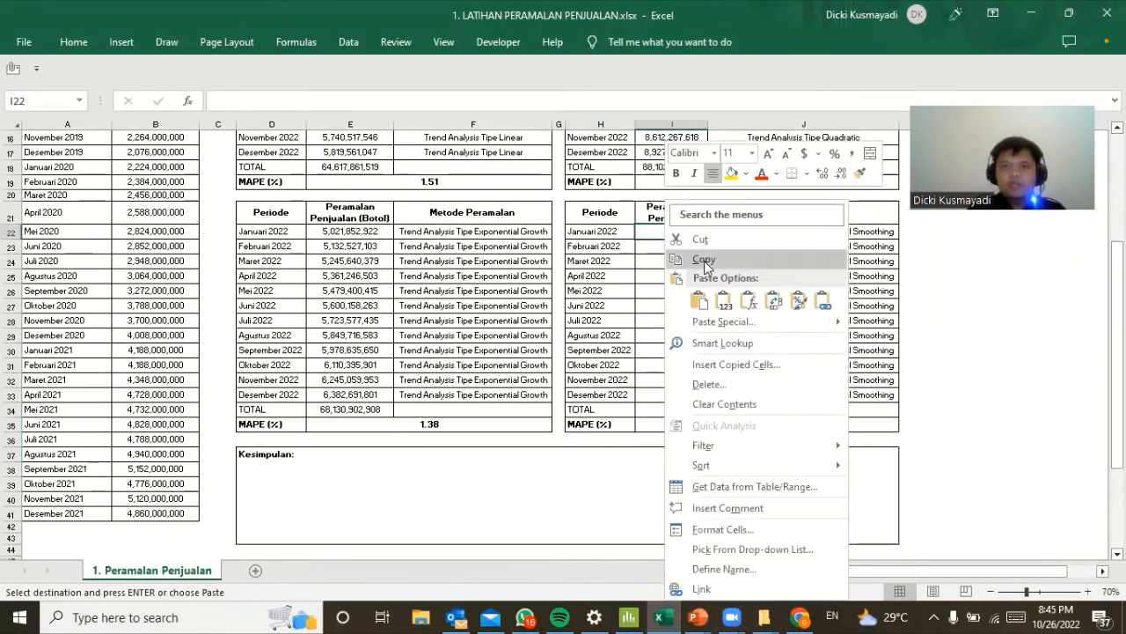
left_click(724, 301)
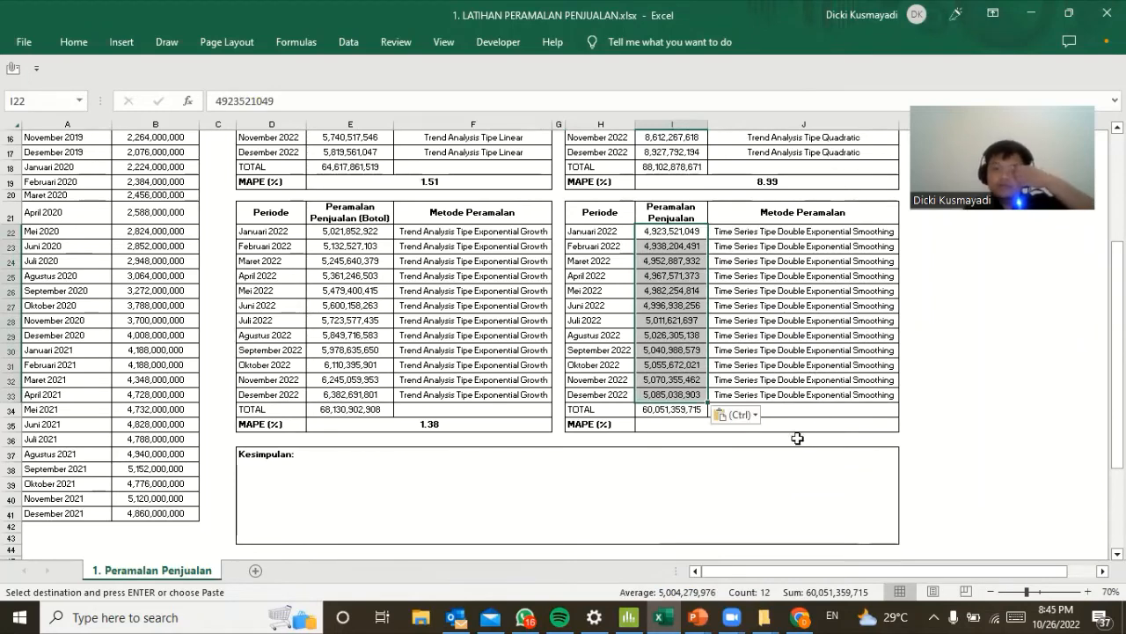
Enter 5.39 as the MAPE of the Double Exponential Smoothing table in I35.
left_click(1001, 425)
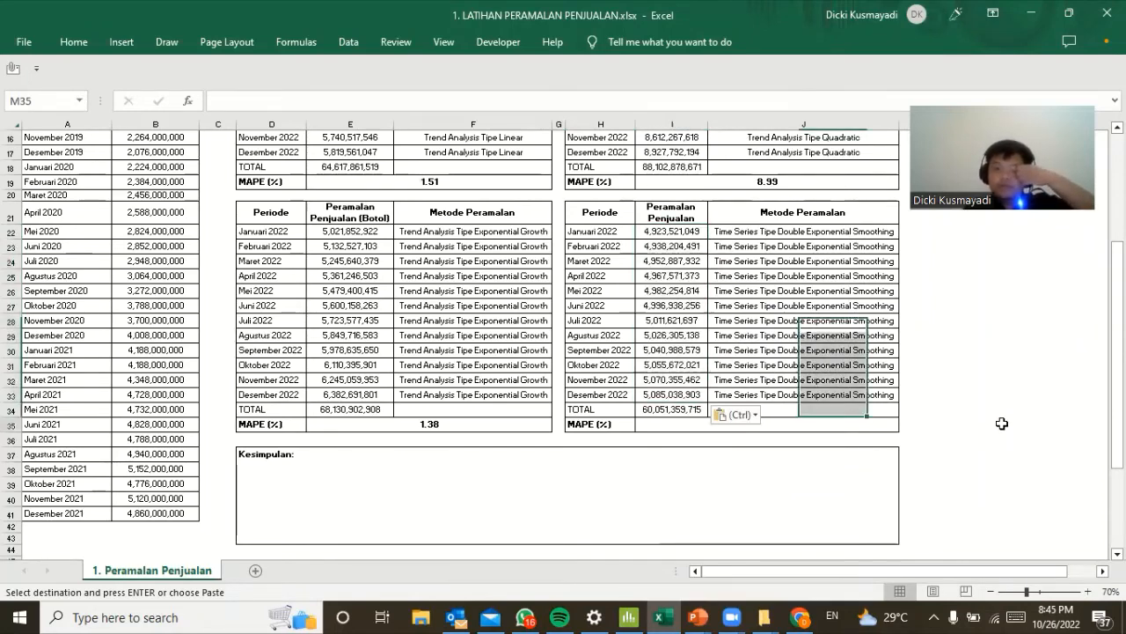
left_click(871, 428)
type("5.39")
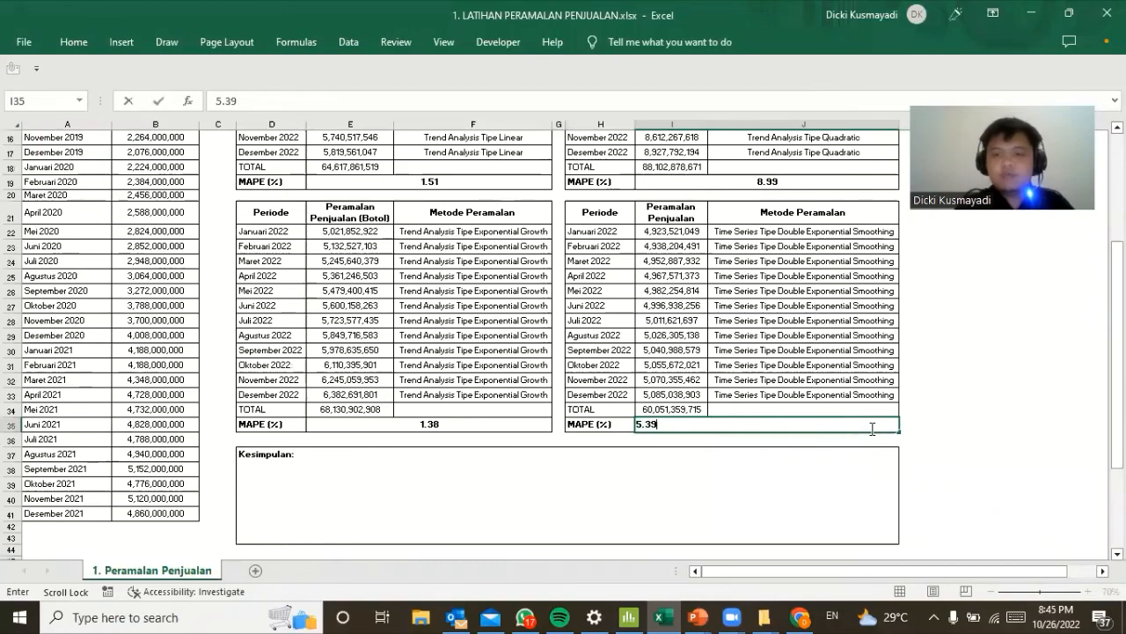
key("Return")
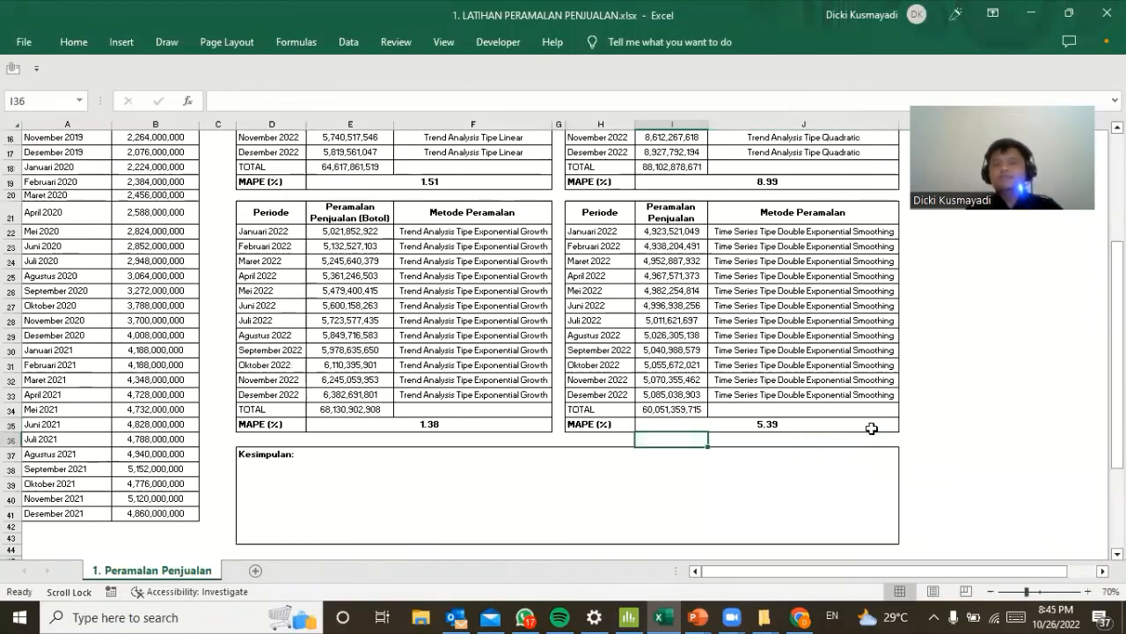
Look over the four completed forecast tables, comparing their totals and MAPE values.
scroll(993, 375, "up", 3)
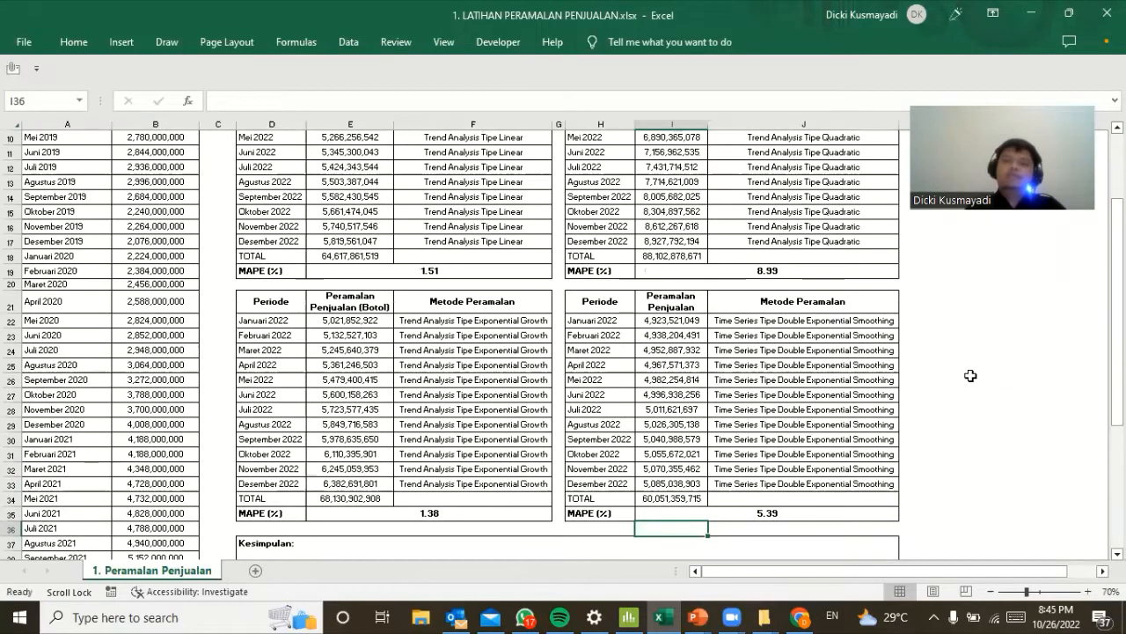
scroll(971, 376, "up", 1)
scroll(971, 375, "down", 1)
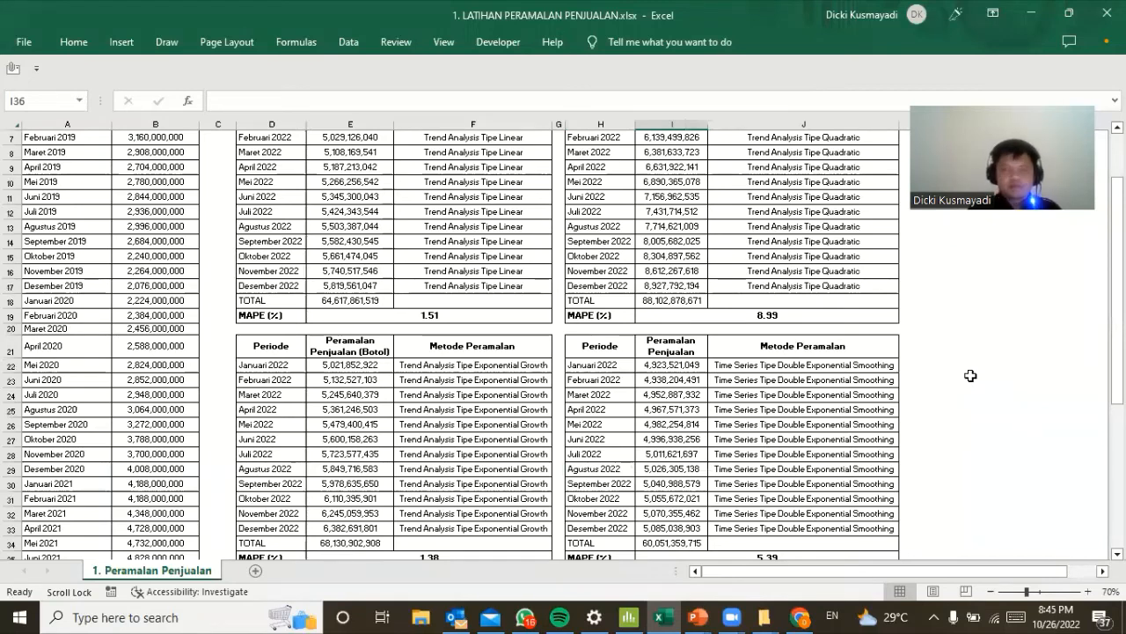
scroll(737, 399, "down", 1)
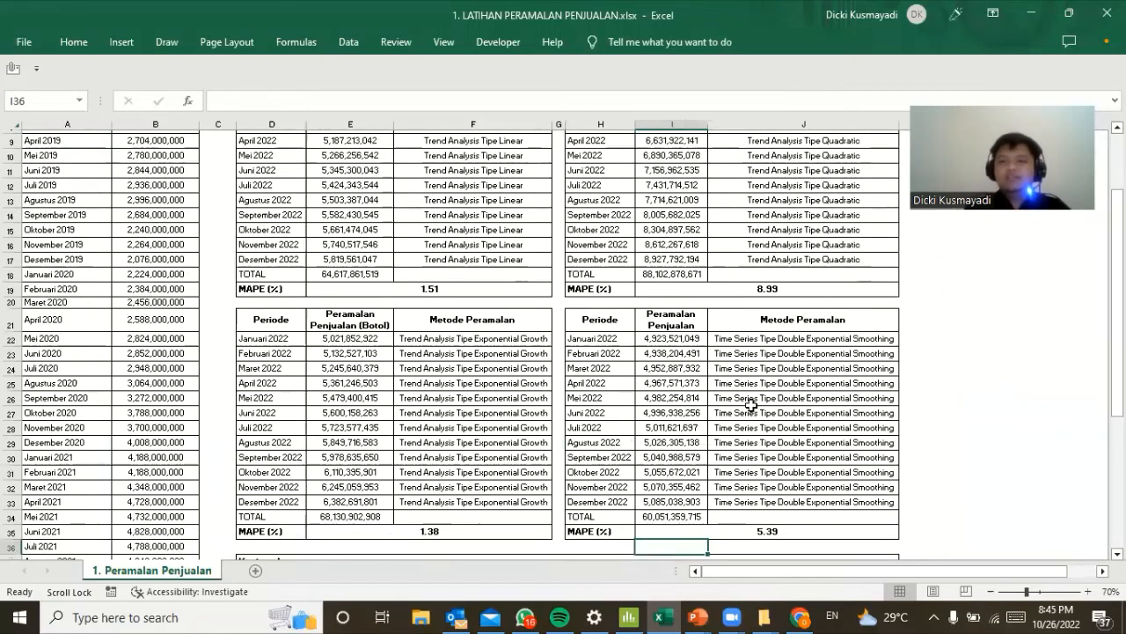
Switch to Minitab, move the smoothing plot aside and bring the Growth Curve Model trend plot to the front.
left_click(628, 617)
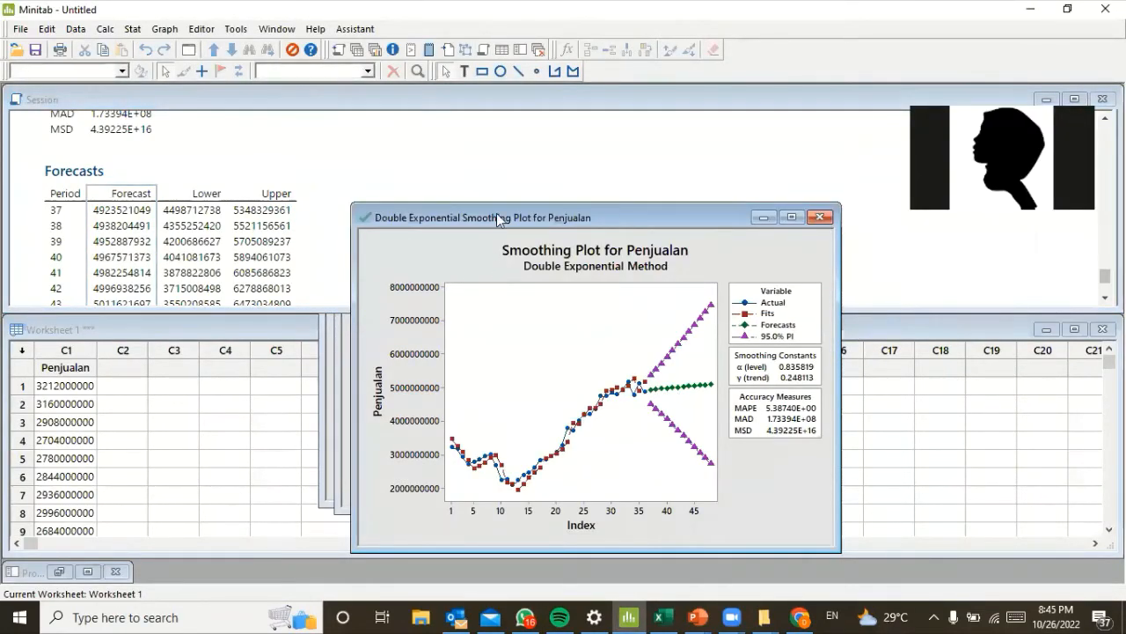
left_click_drag(504, 218, 694, 235)
left_click(417, 386)
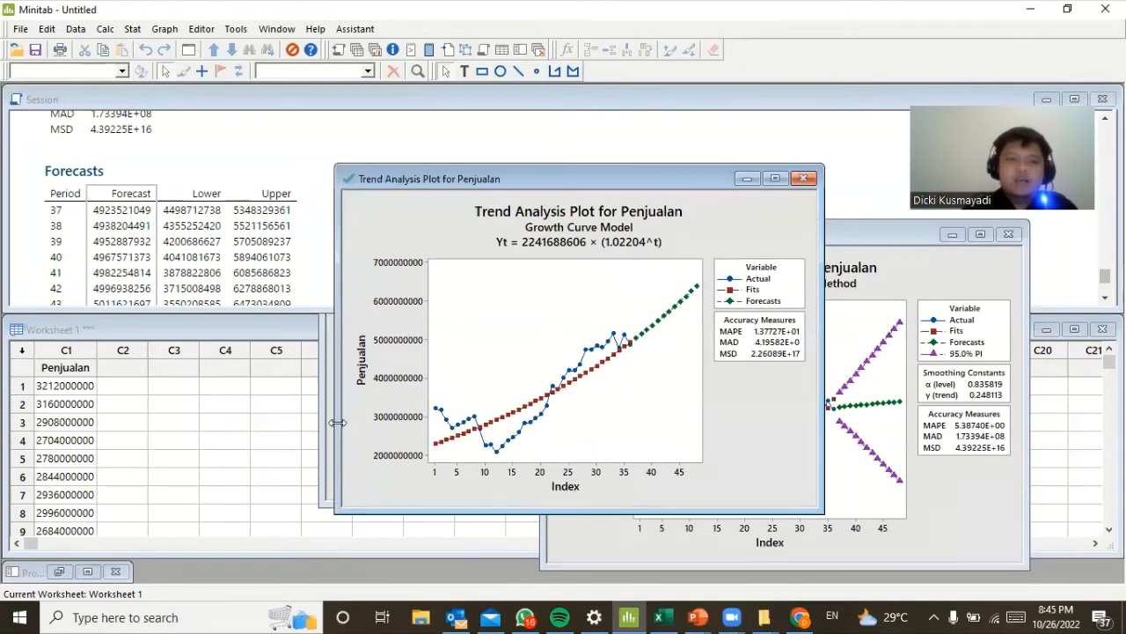
Spread out the overlapping quadratic, growth curve and linear trend plot windows, leaving the Linear Trend Model plot in front.
left_click(322, 396)
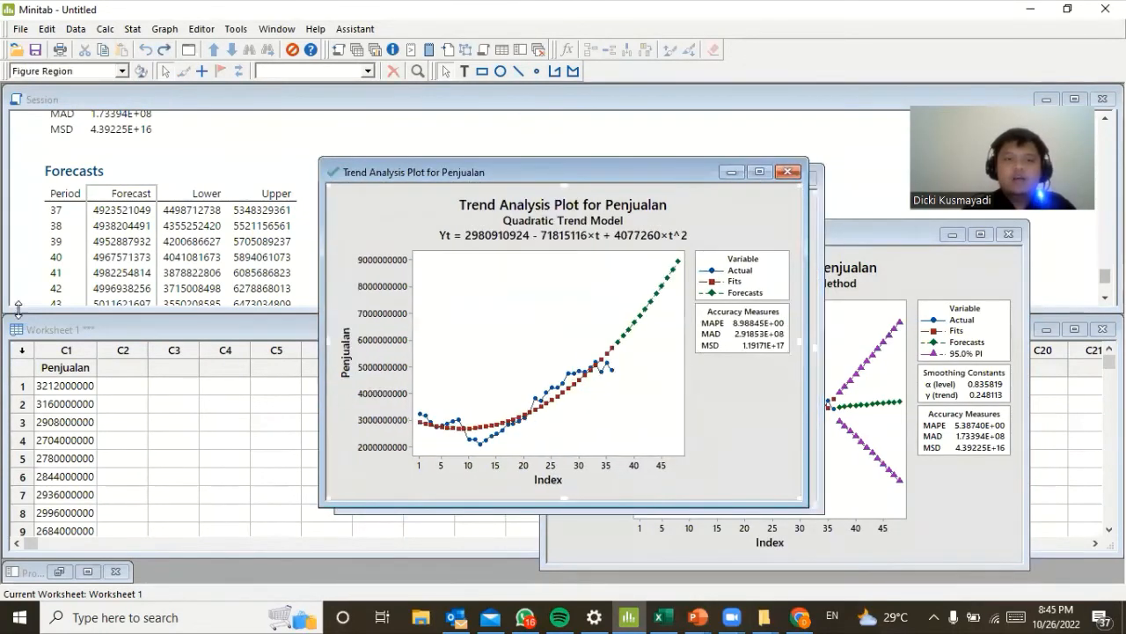
left_click_drag(419, 174, 148, 257)
left_click(508, 196)
left_click_drag(508, 178, 511, 243)
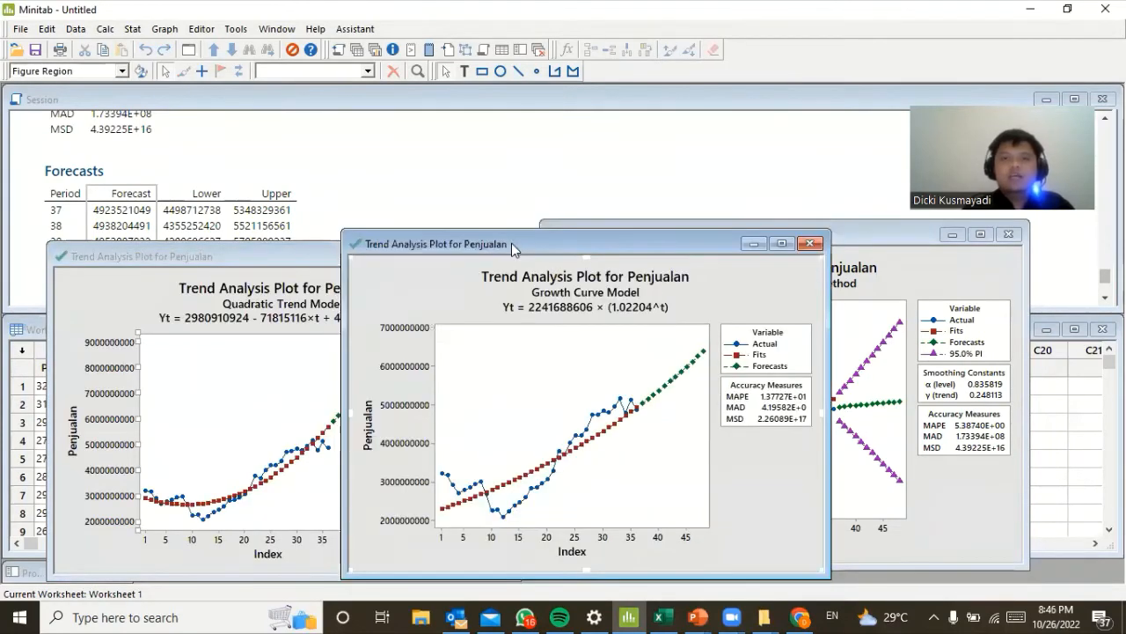
left_click_drag(618, 247, 235, 217)
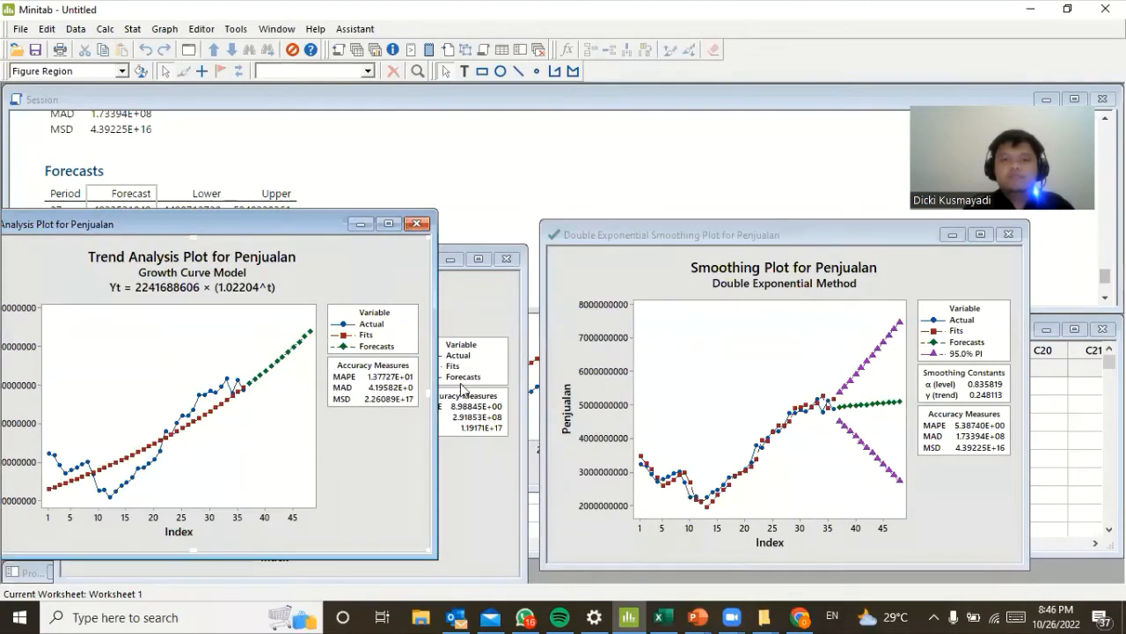
left_click(534, 456)
left_click(285, 225)
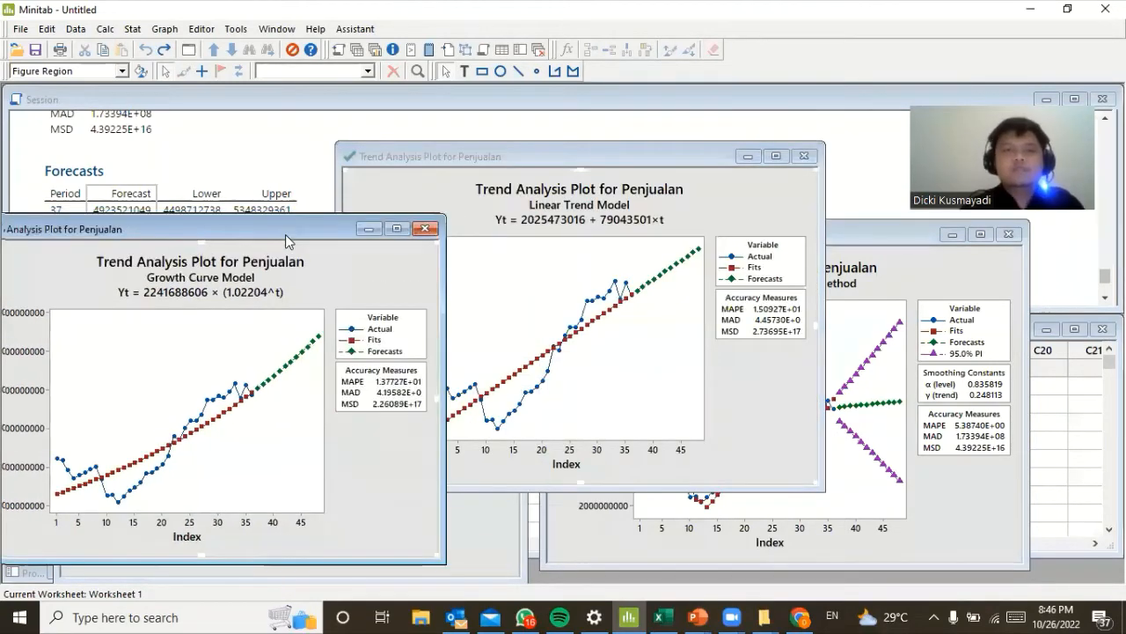
left_click_drag(285, 226, 380, 256)
left_click(563, 163)
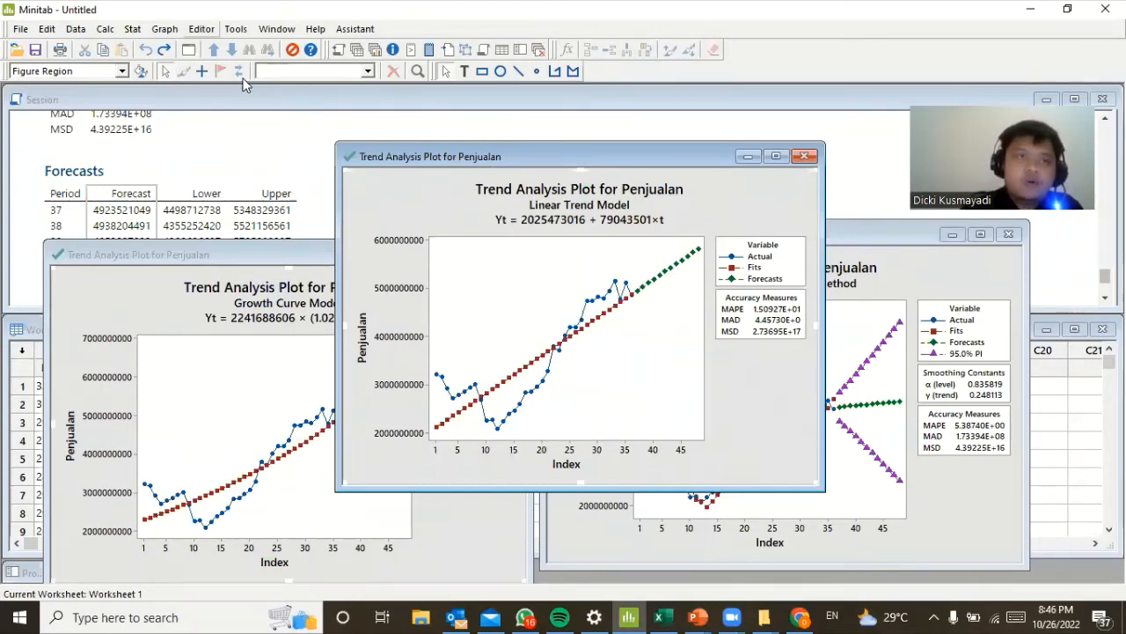
Open the Layout Tool from the Linear Trend Model plot and move its dialog clear of the session output.
left_click(201, 29)
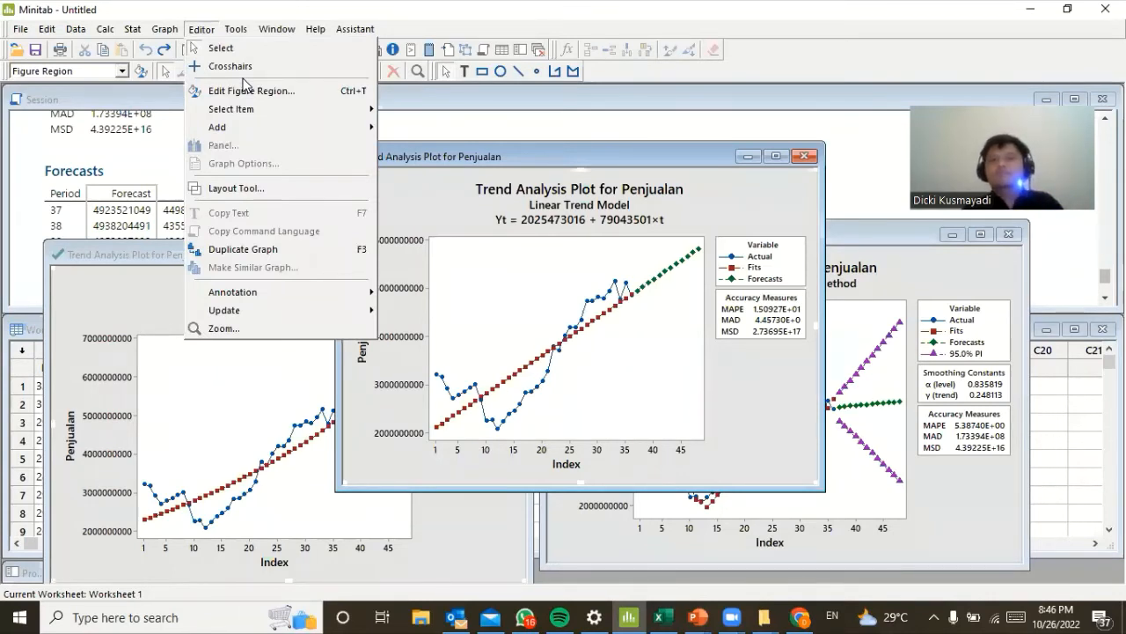
key("Escape")
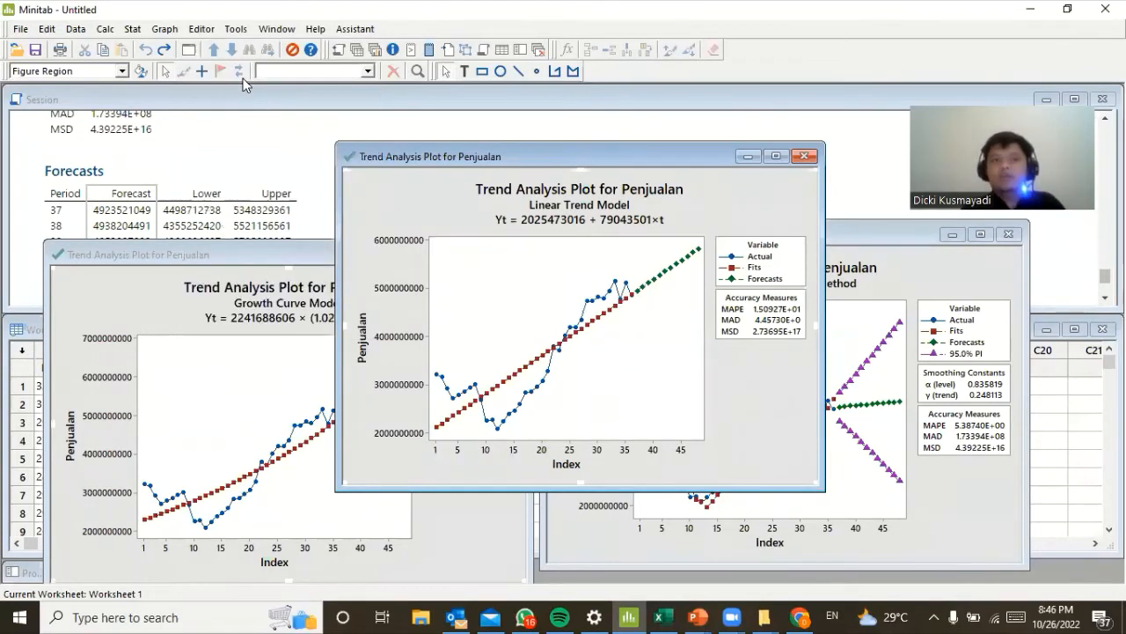
key("alt+d")
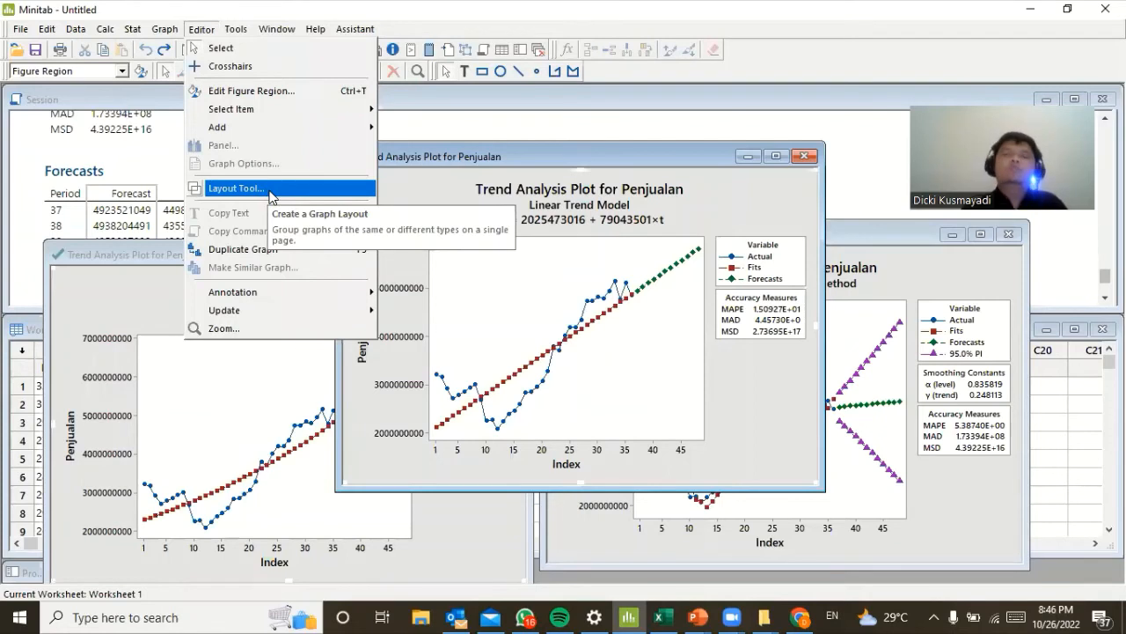
left_click(494, 194)
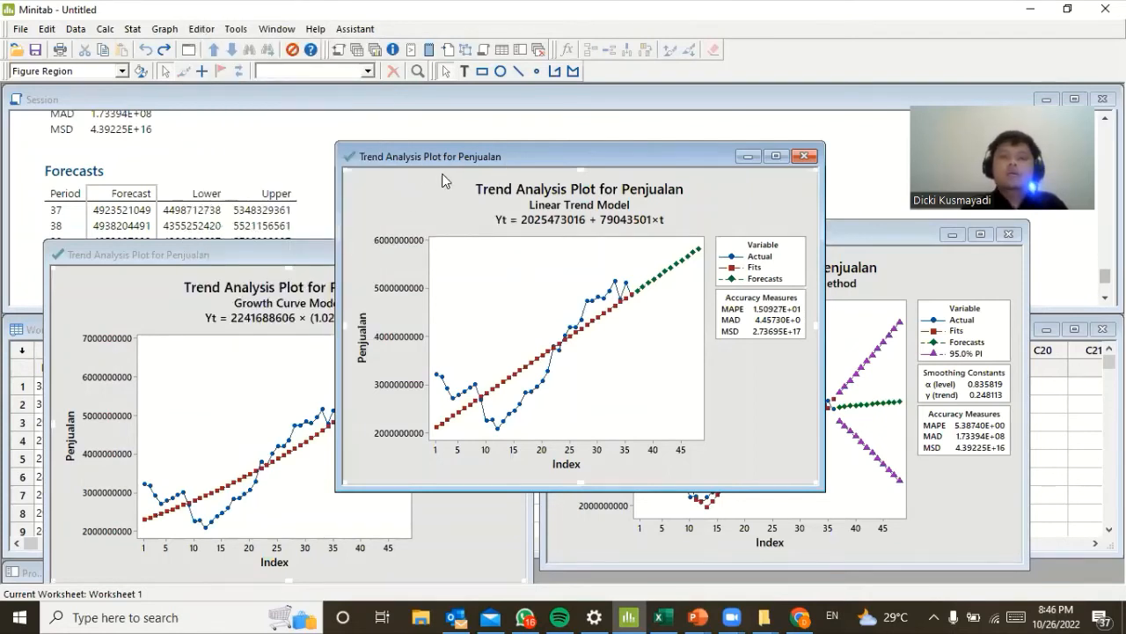
key("alt+e")
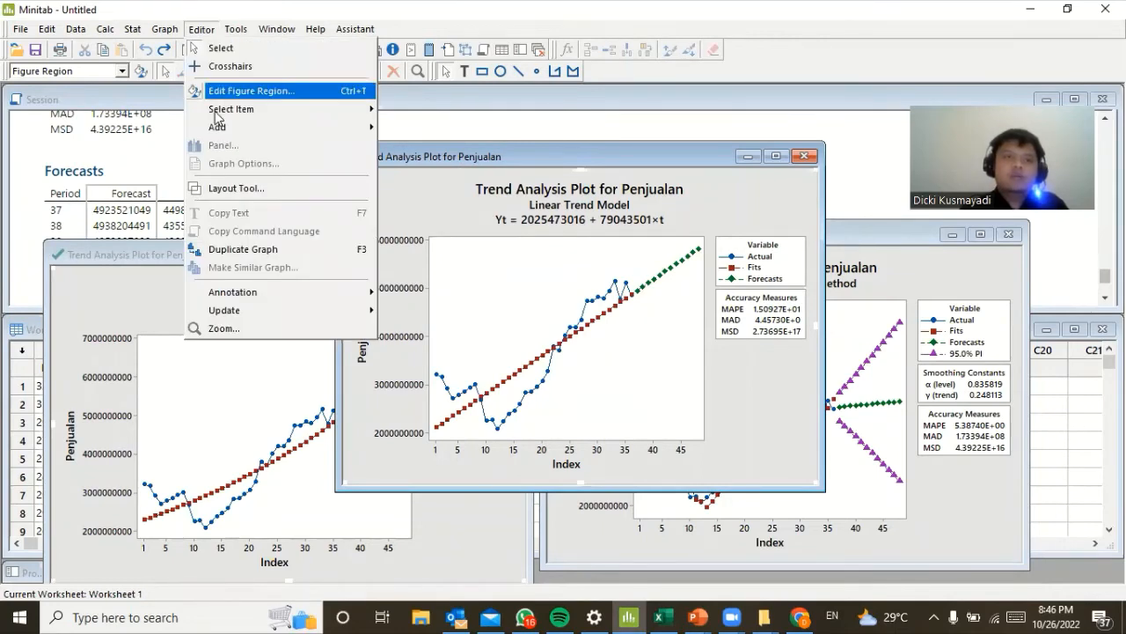
left_click(237, 189)
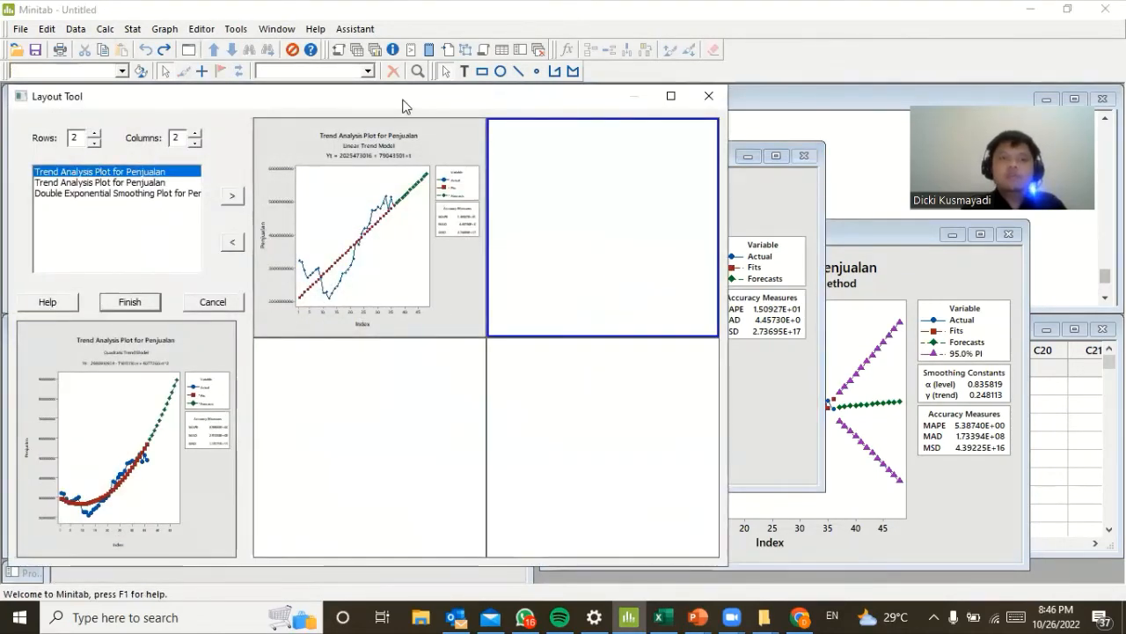
left_click_drag(403, 105, 512, 102)
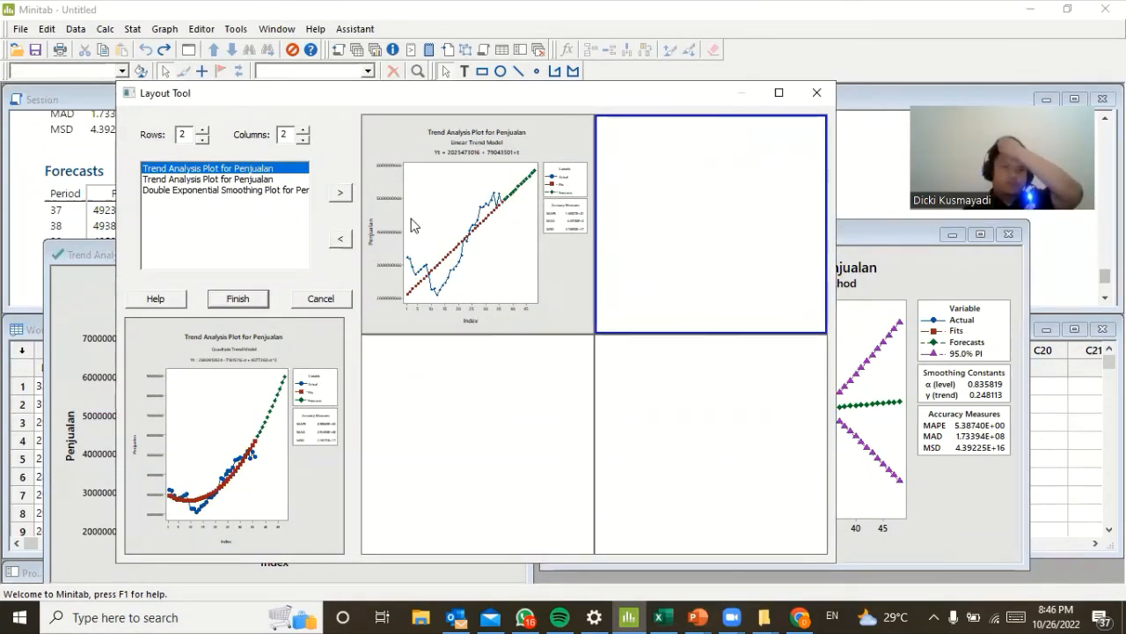
Fill the 2 by 2 graph layout with the linear, quadratic, growth curve and double exponential smoothing plots, in that order.
left_click(339, 239)
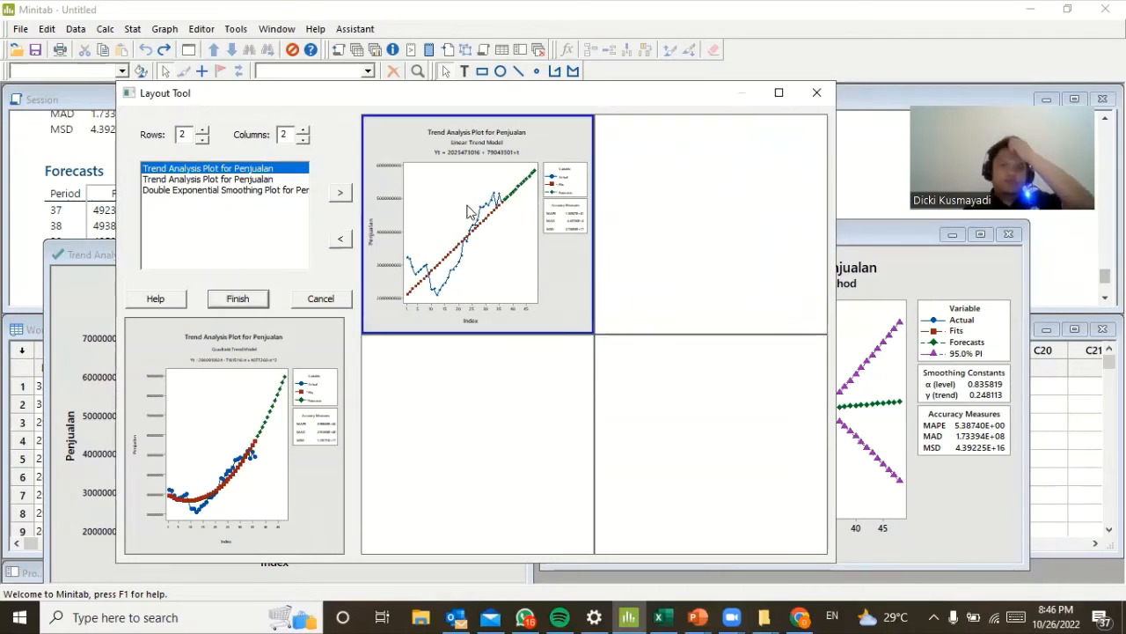
left_click(338, 241)
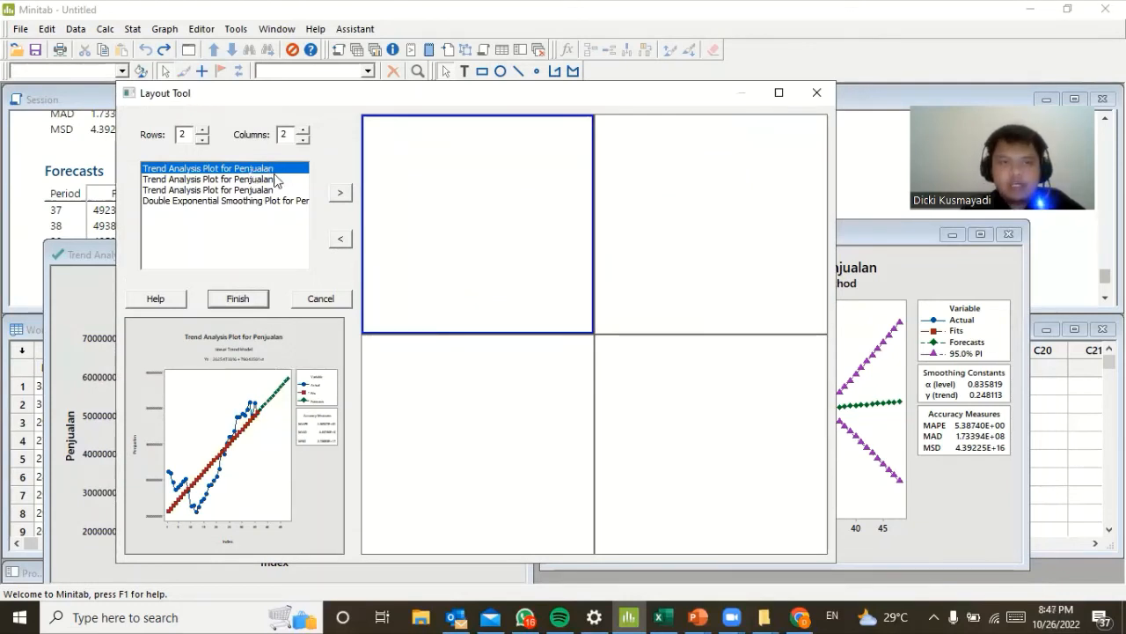
left_click(341, 197)
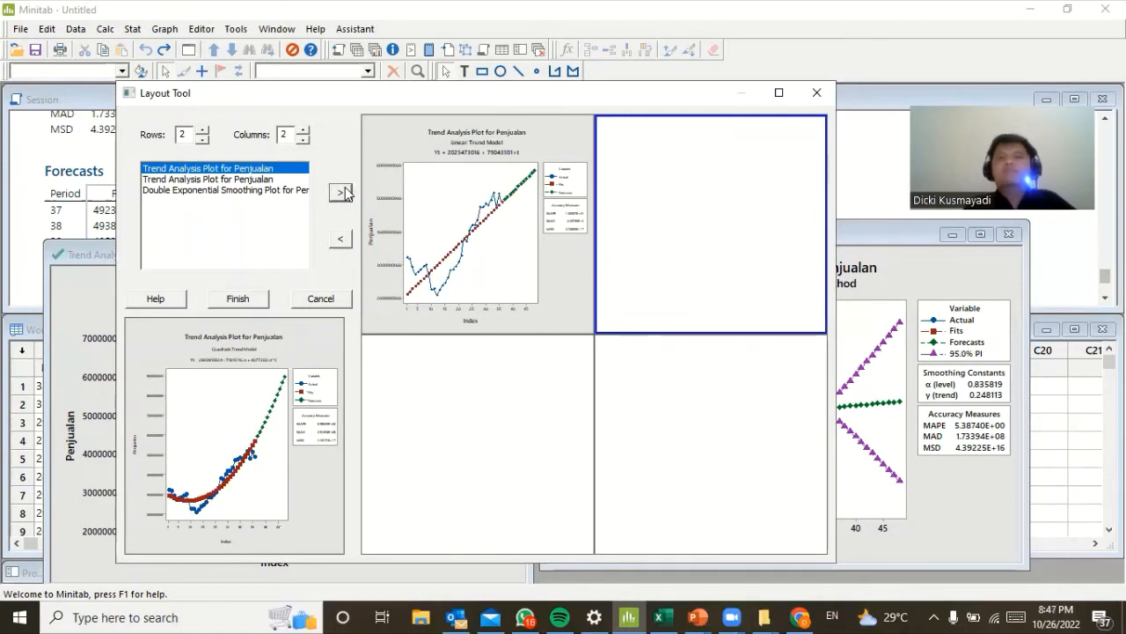
left_click(341, 195)
left_click(341, 193)
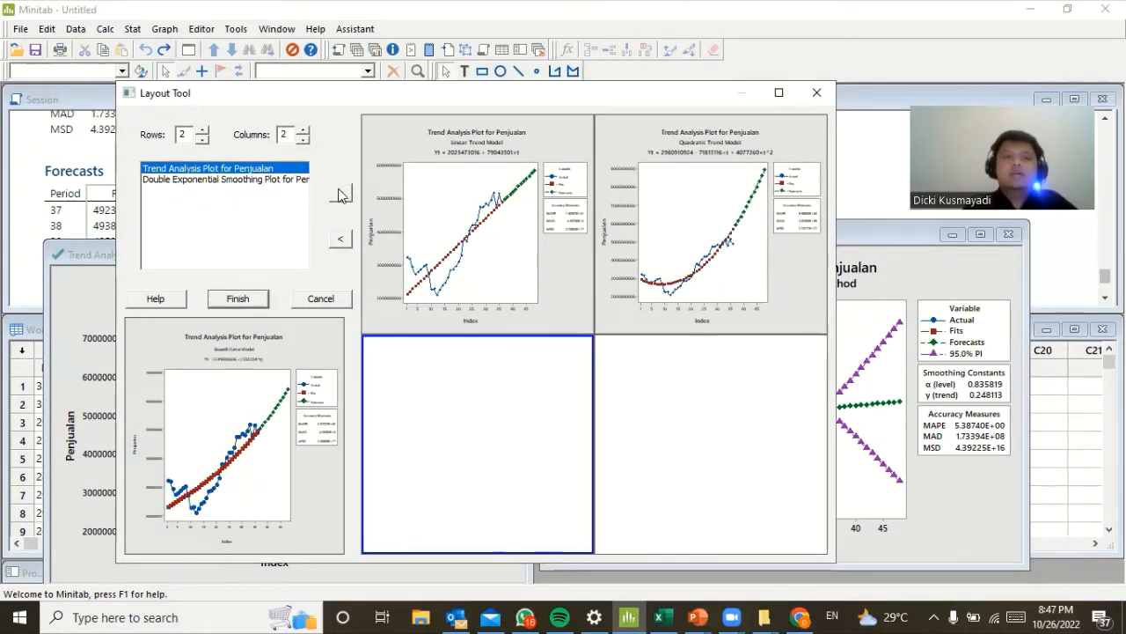
left_click(340, 193)
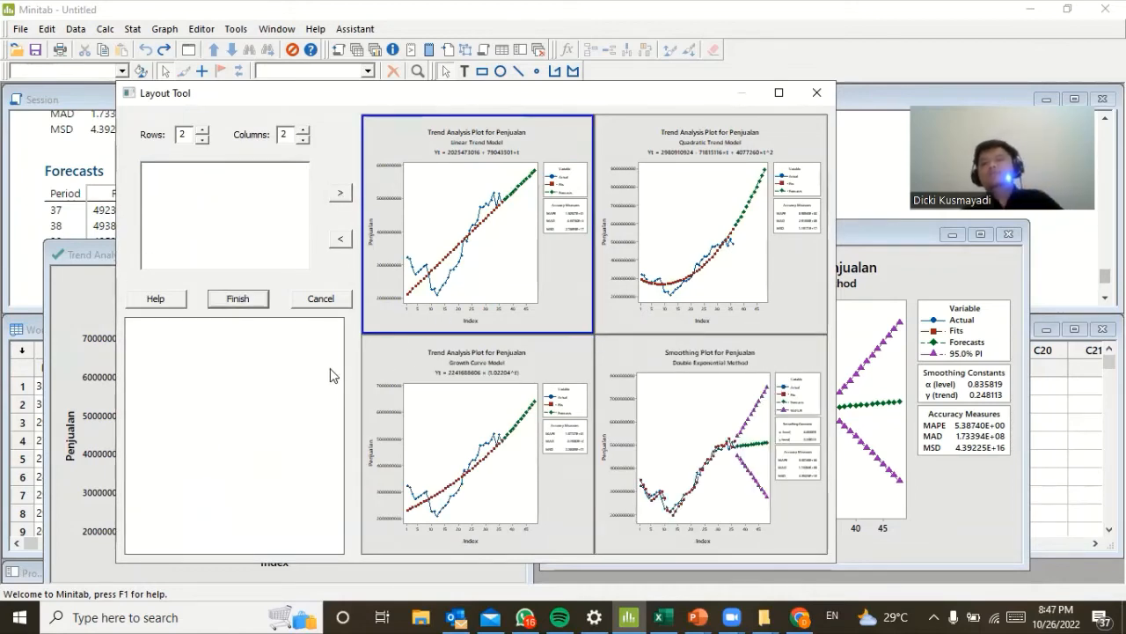
left_click(778, 93)
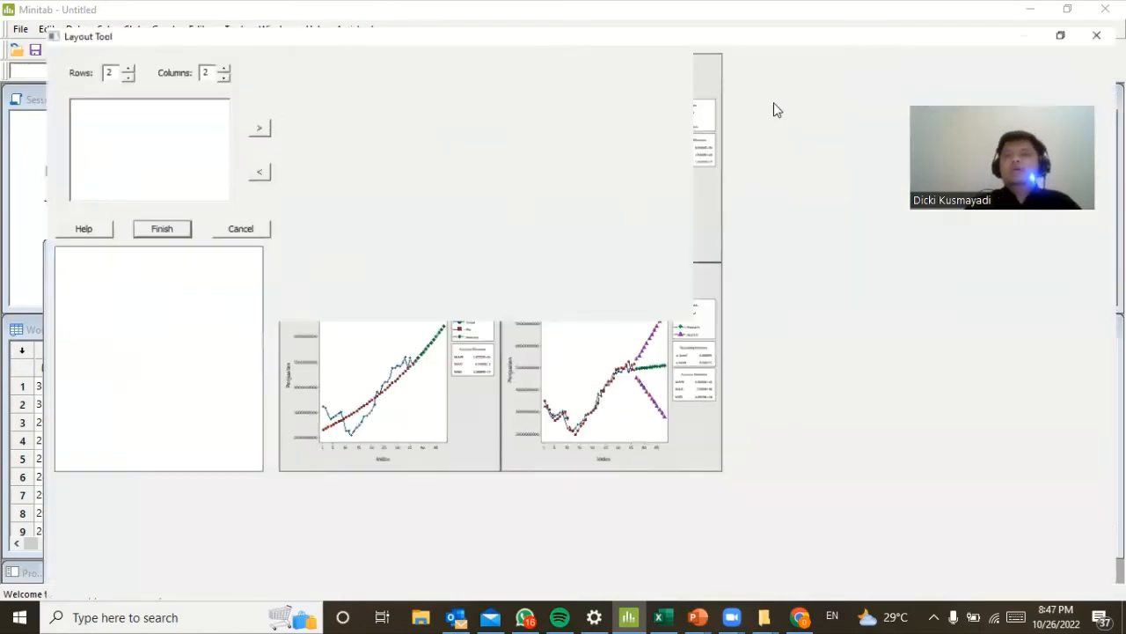
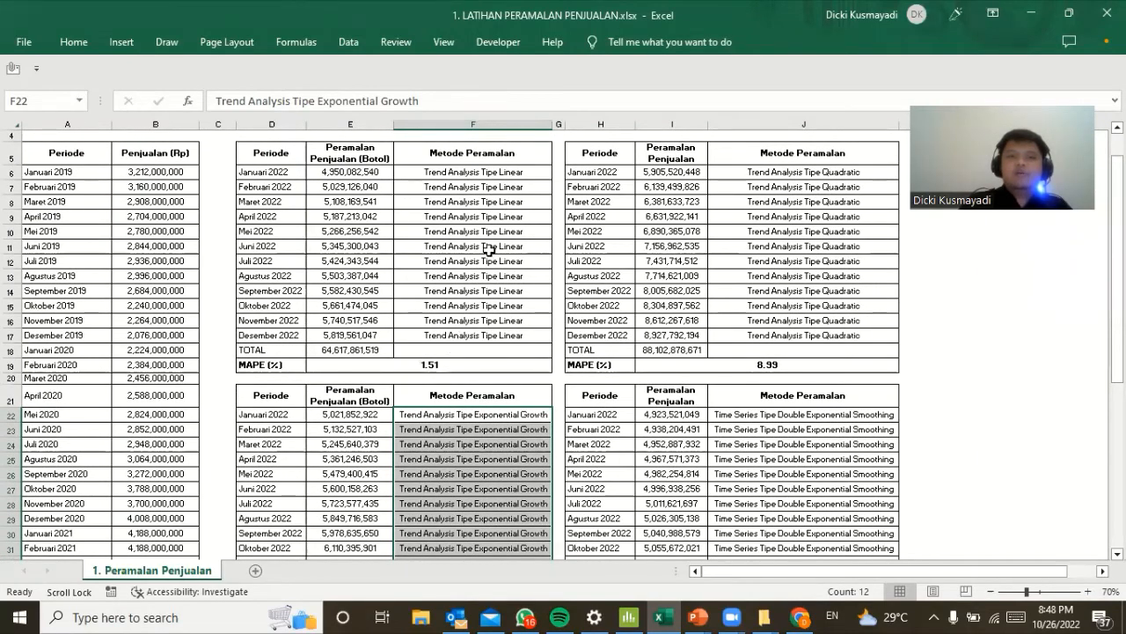
Compare the 2022 forecast totals and MAPE values of the four methods with the sum of actual 2021 sales in B30:B41.
scroll(426, 324, "down", 1)
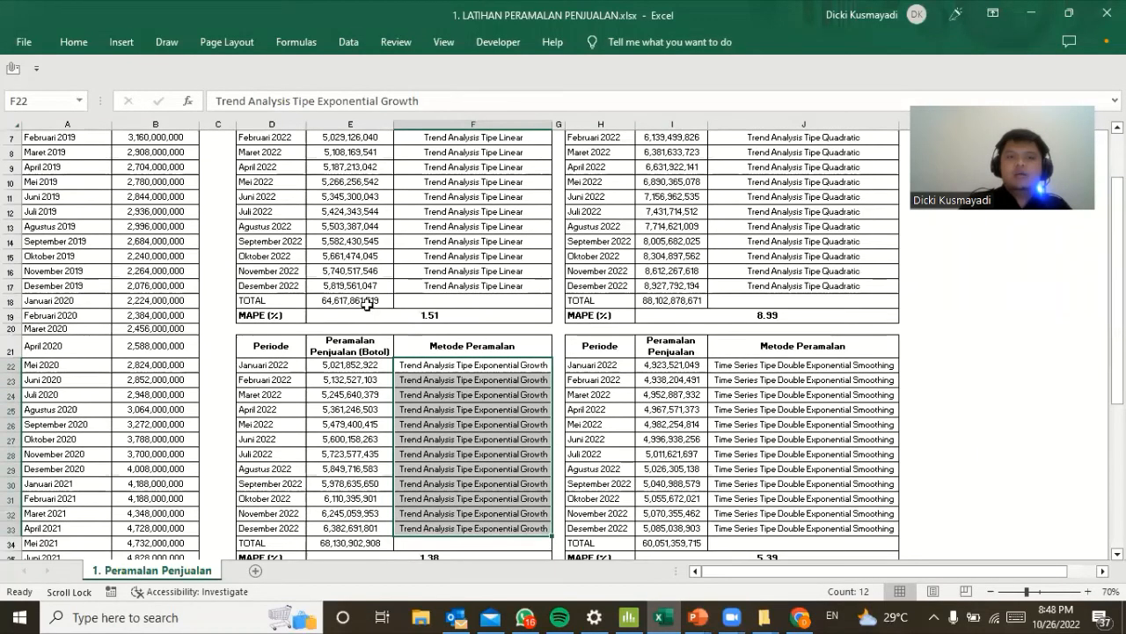
left_click(365, 302)
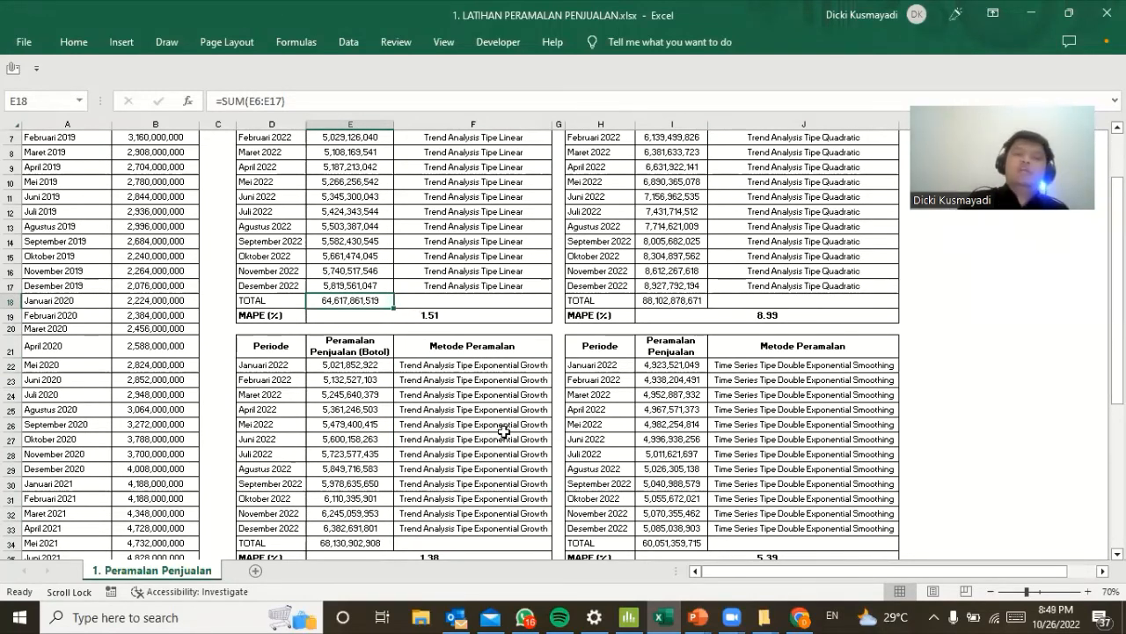
scroll(505, 432, "down", 2)
scroll(510, 428, "down", 2)
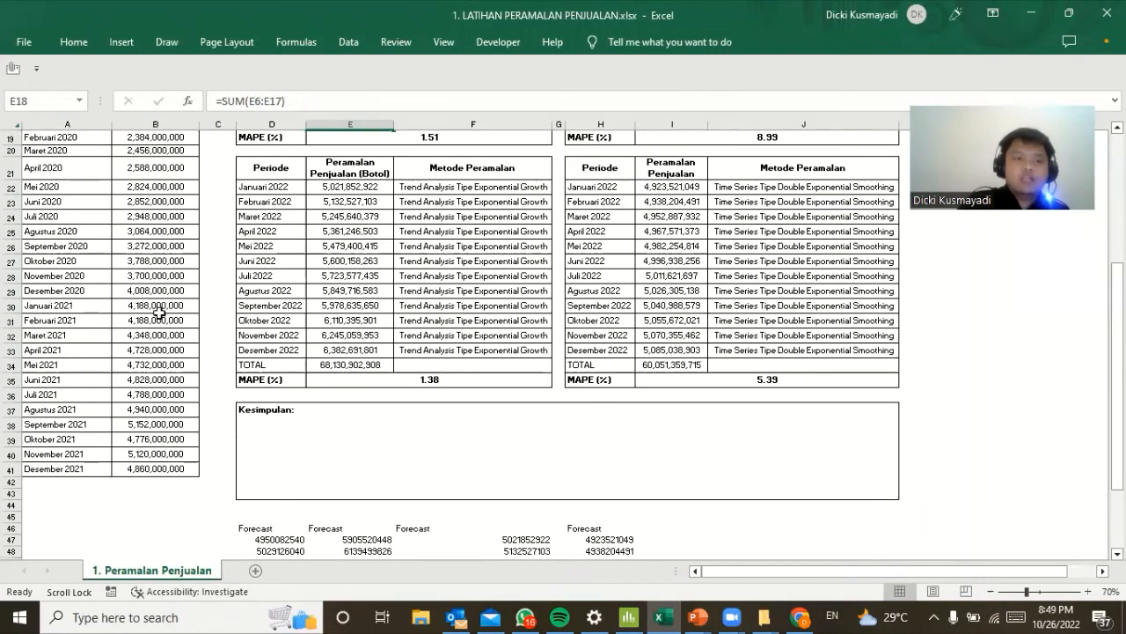
left_click_drag(160, 308, 158, 466)
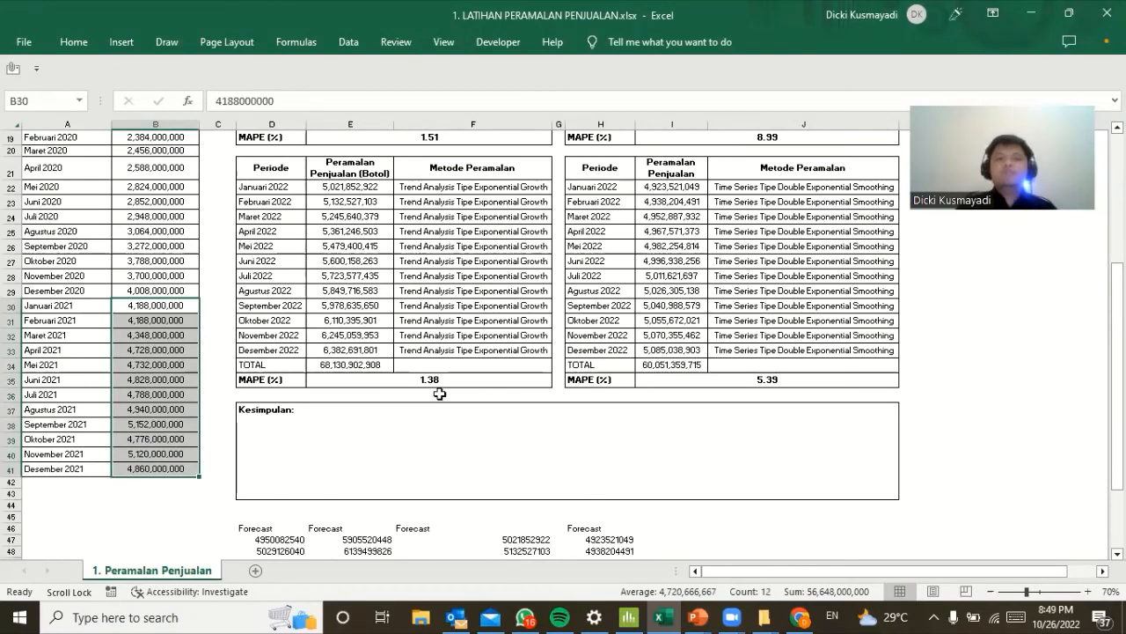
scroll(458, 393, "up", 4)
scroll(457, 393, "up", 2)
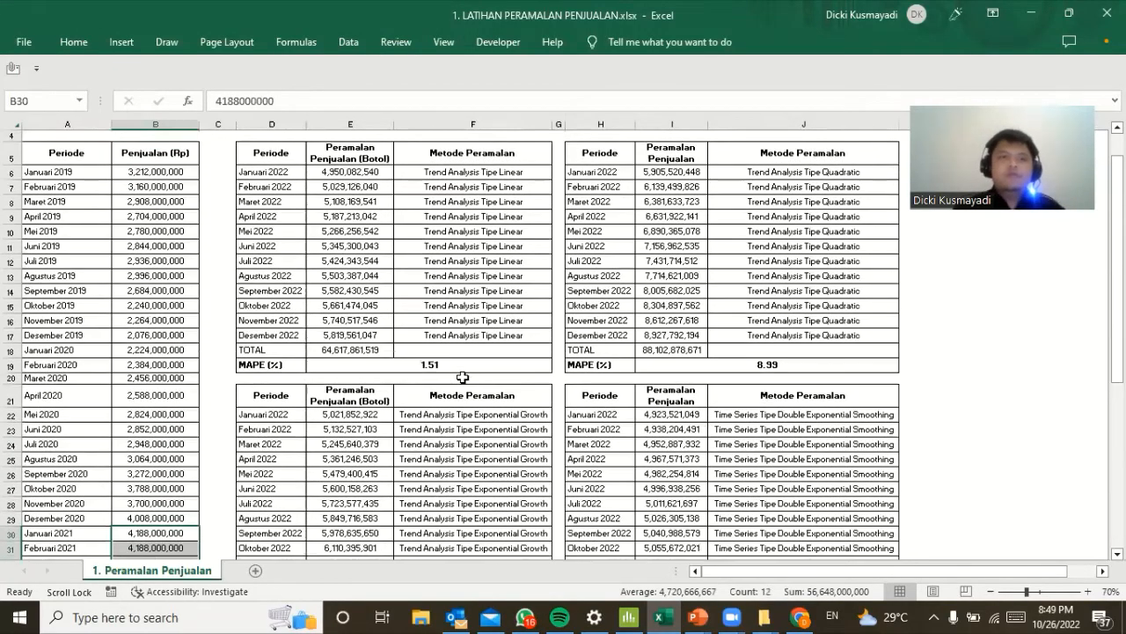
scroll(457, 380, "down", 4)
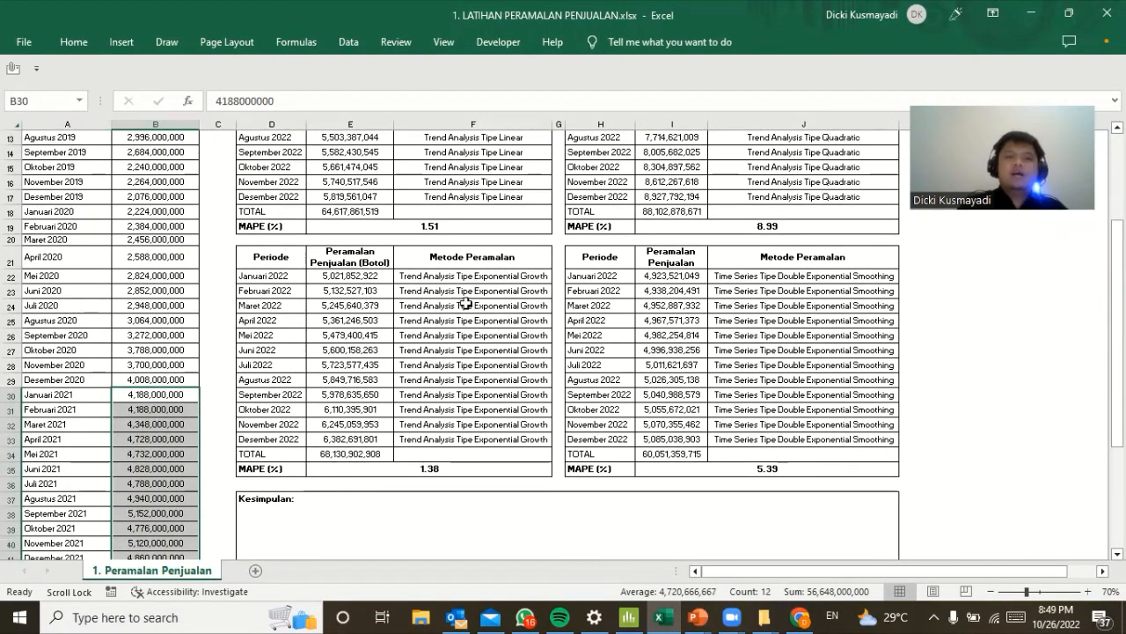
left_click(440, 469)
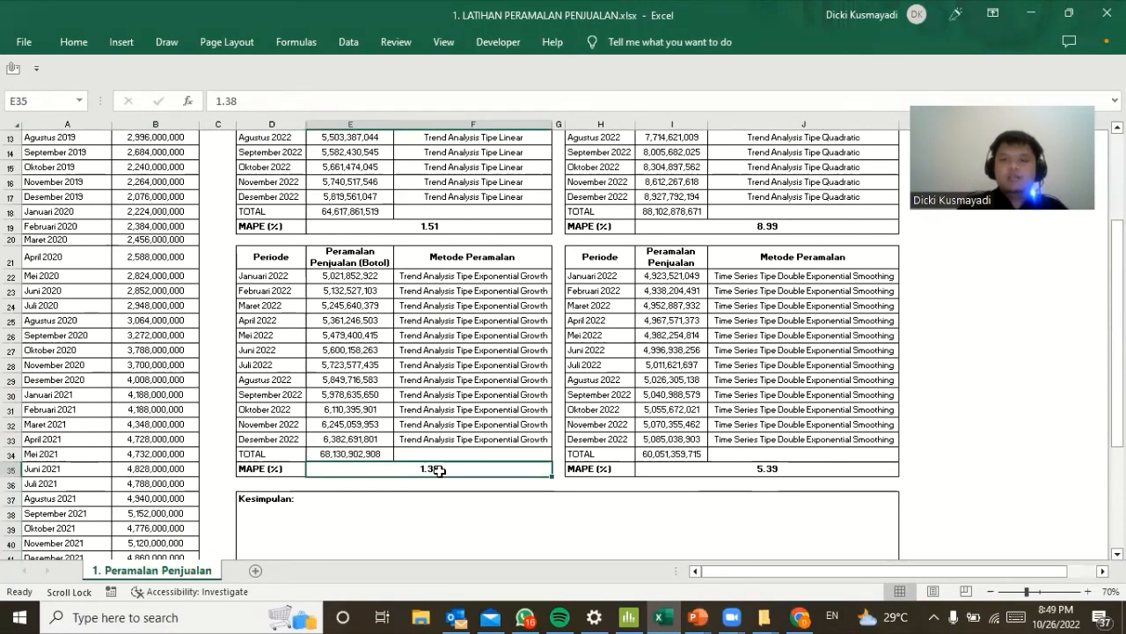
Switch to Minitab and copy the combined four-plot layout graph.
left_click(628, 616)
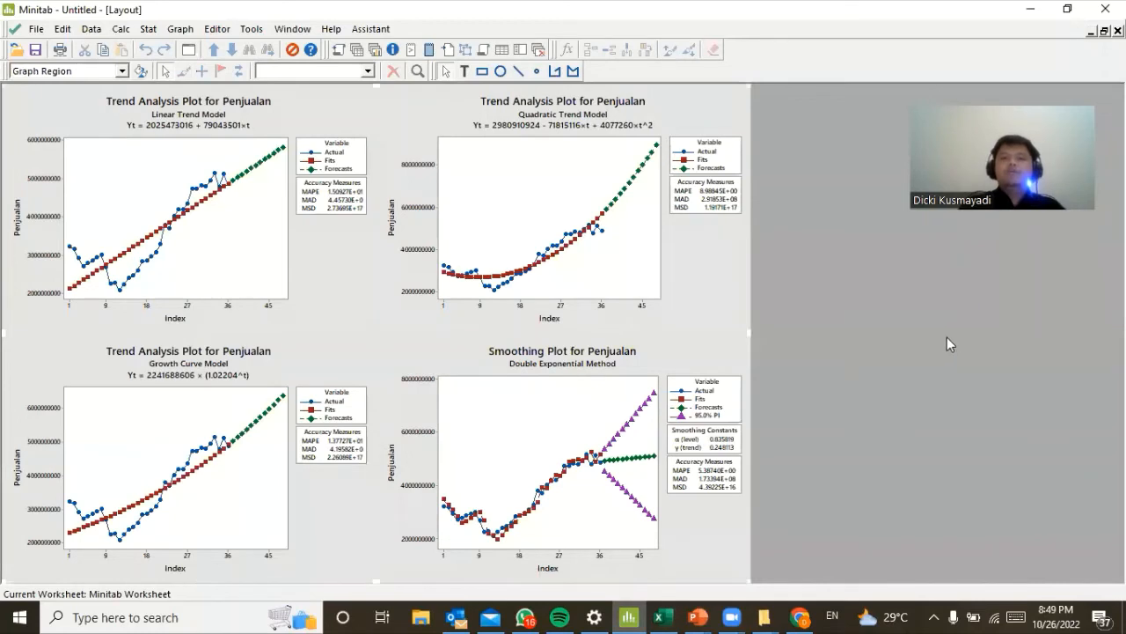
right_click(848, 300)
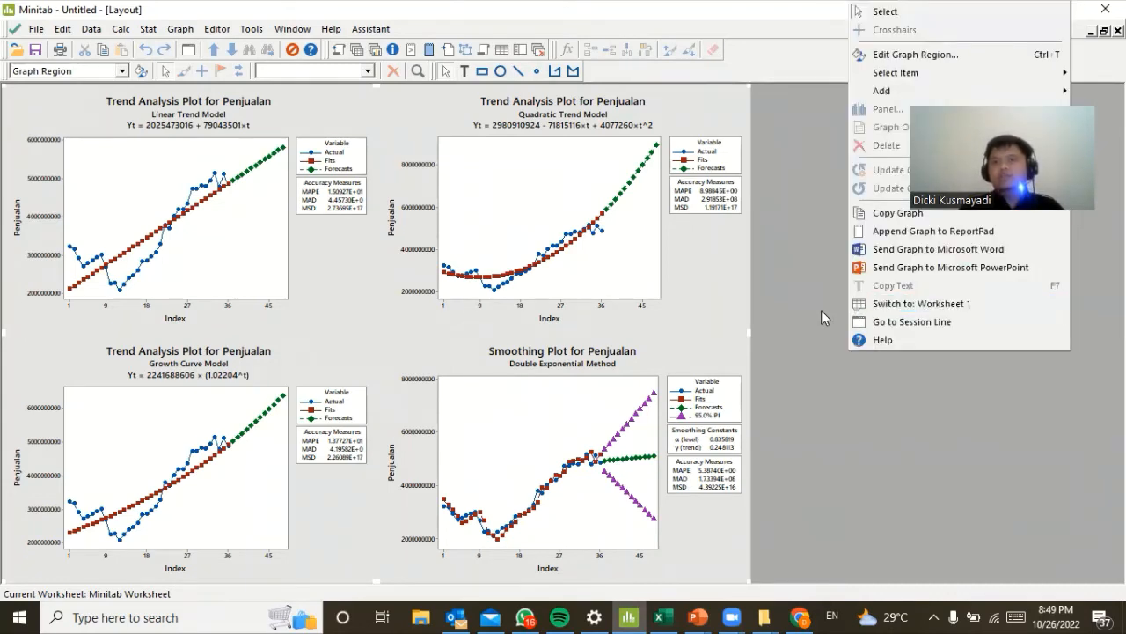
left_click(903, 214)
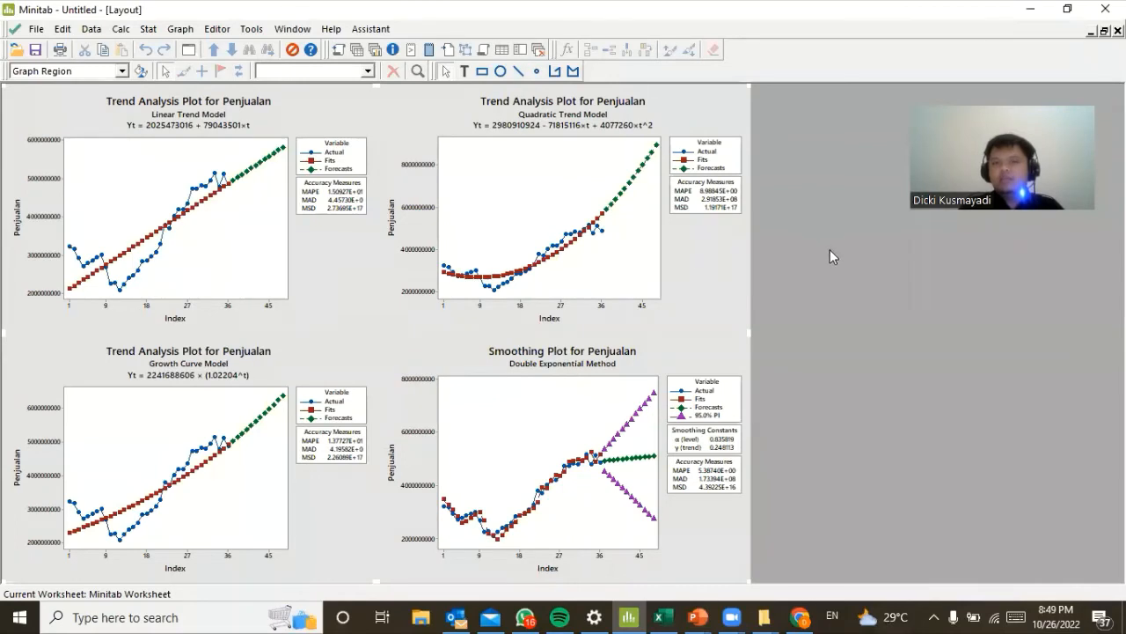
right_click(867, 284)
left_click(900, 217)
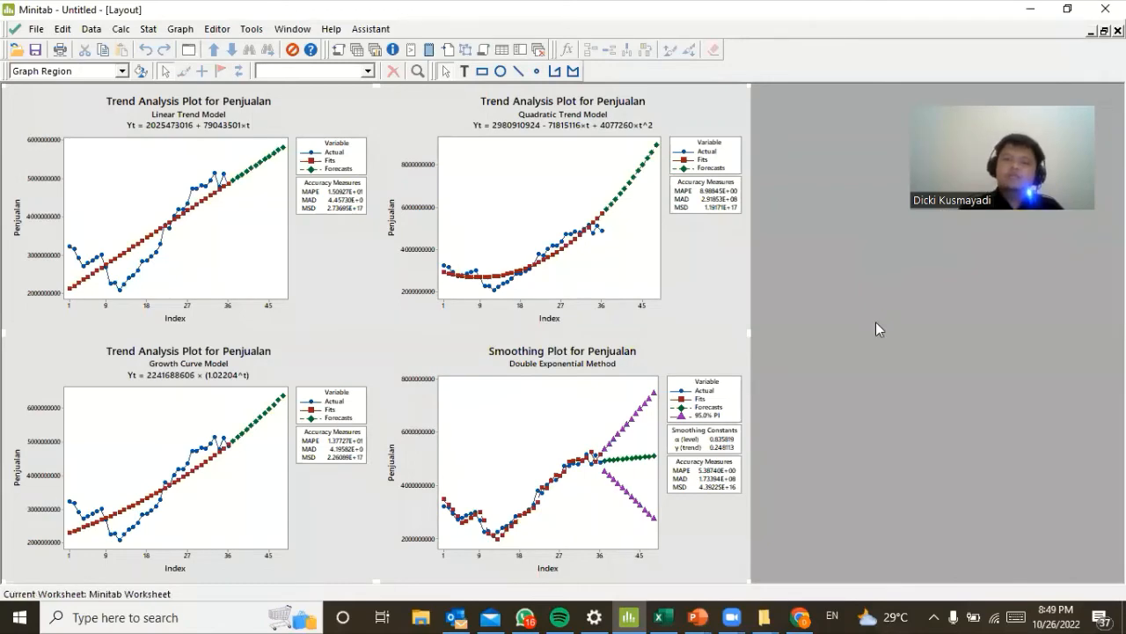
Switch to Excel and paste the copied four-plot layout at cell L5, beside the forecast tables.
left_click(666, 616)
scroll(892, 455, "up", 4)
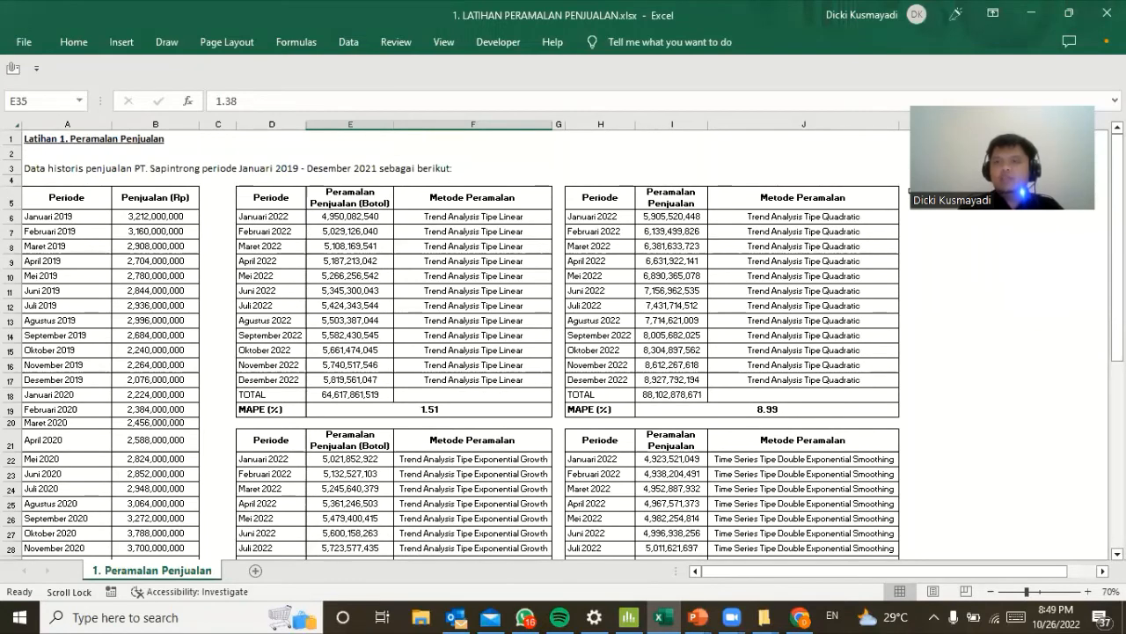
left_click(957, 203)
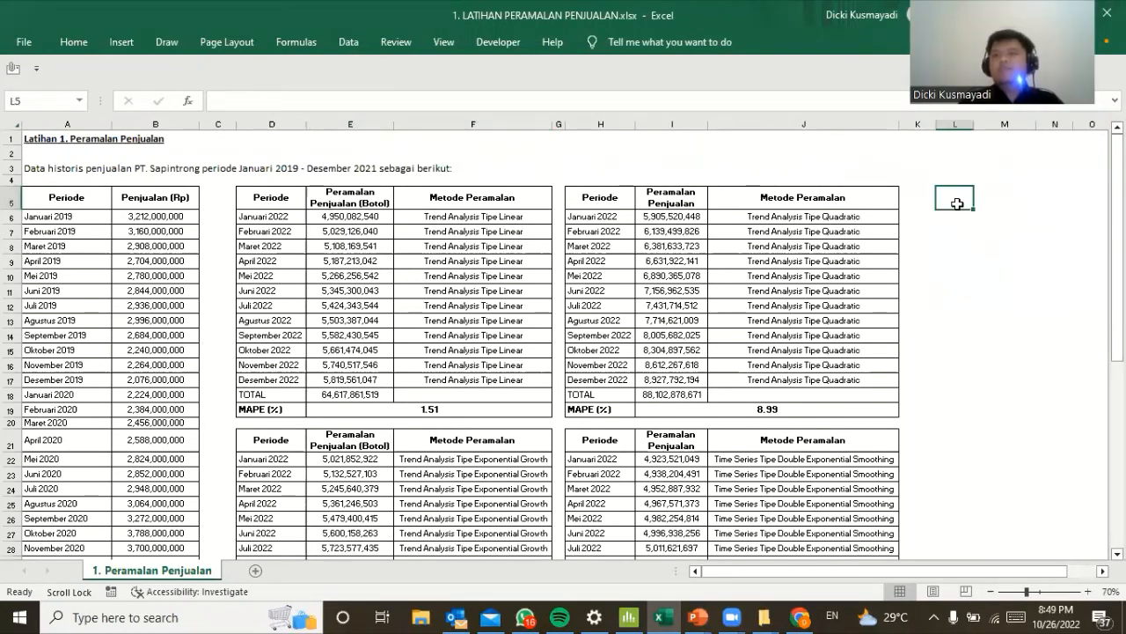
right_click(958, 203)
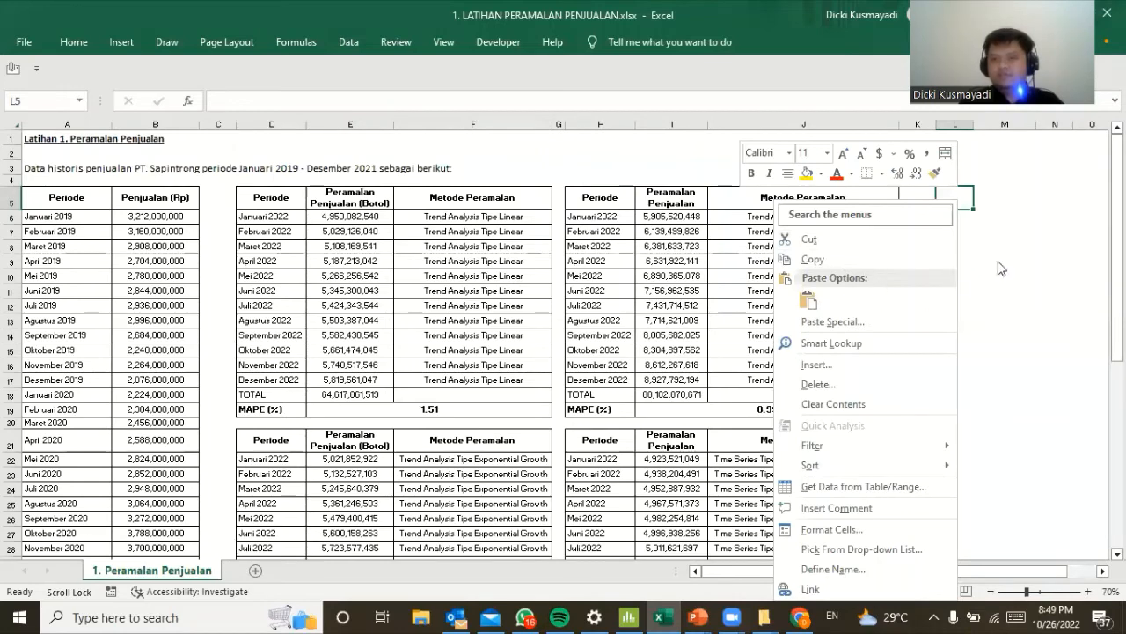
left_click(969, 200)
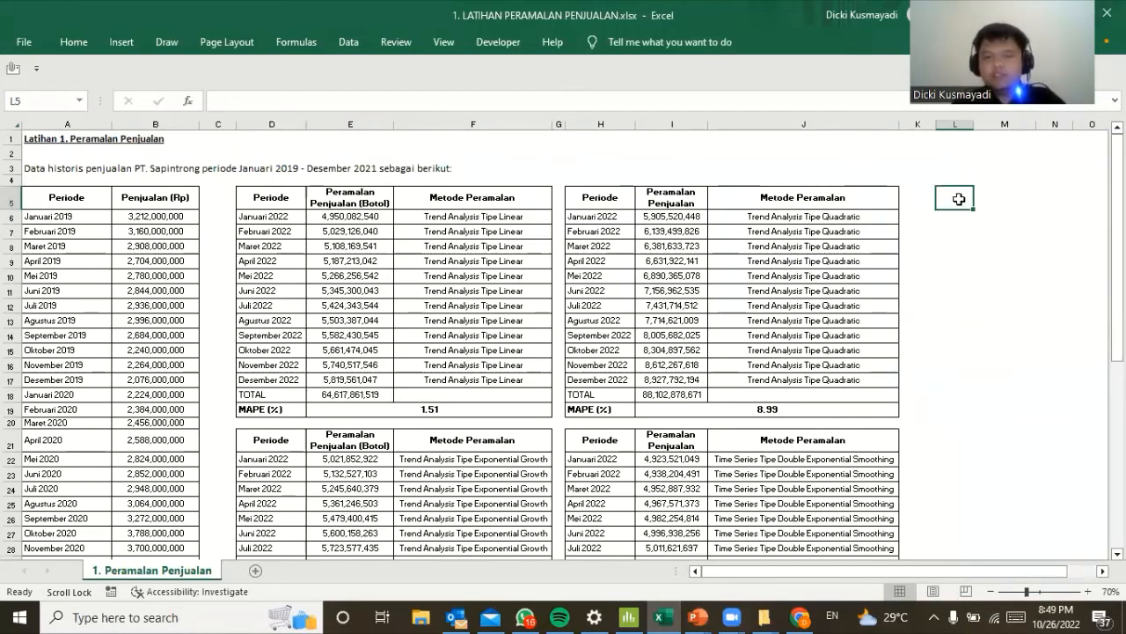
key("ctrl+v")
left_click_drag(1006, 574, 1013, 578)
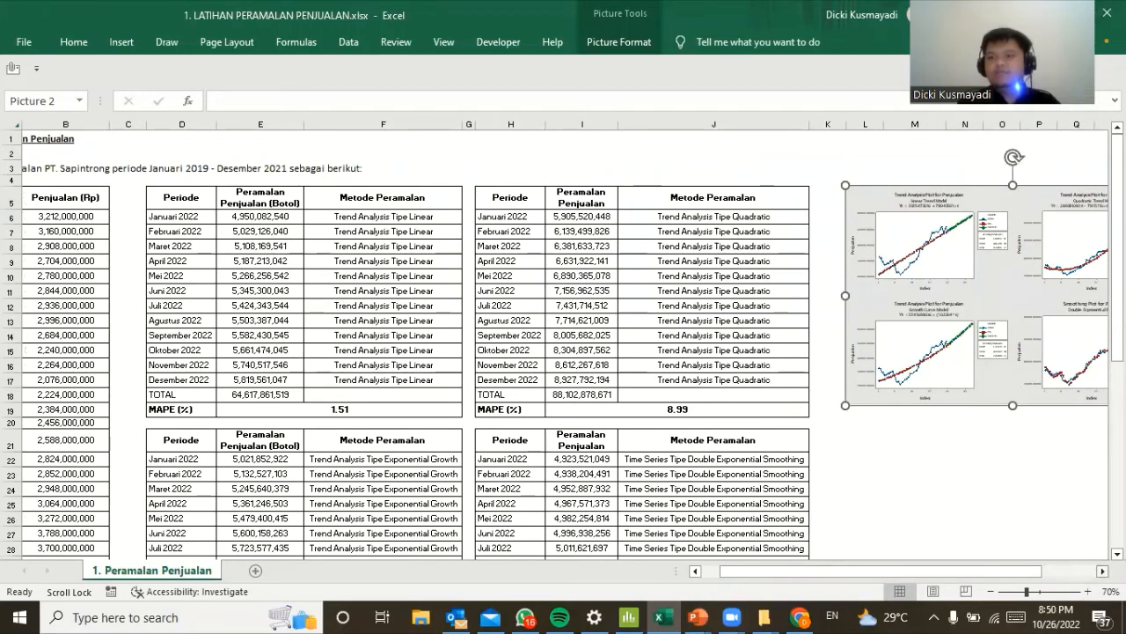
Enlarge the pasted four-plot picture and stretch its lower edge down to row 35, level with the forecast tables.
scroll(996, 452, "right", 3)
left_click_drag(986, 405, 1096, 504)
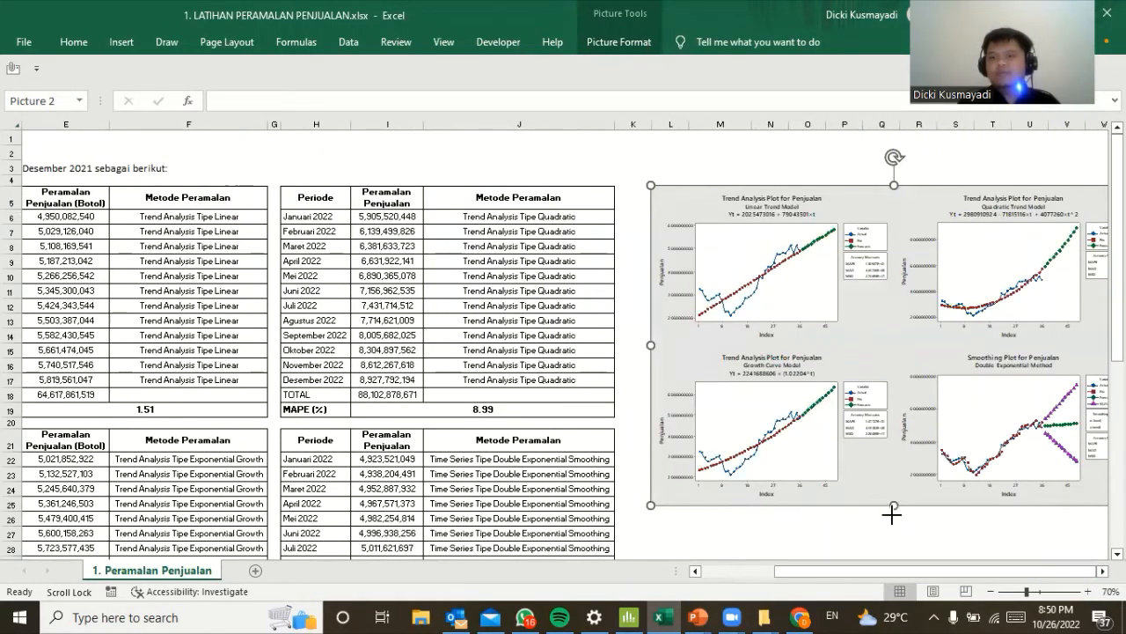
scroll(891, 515, "down", 3)
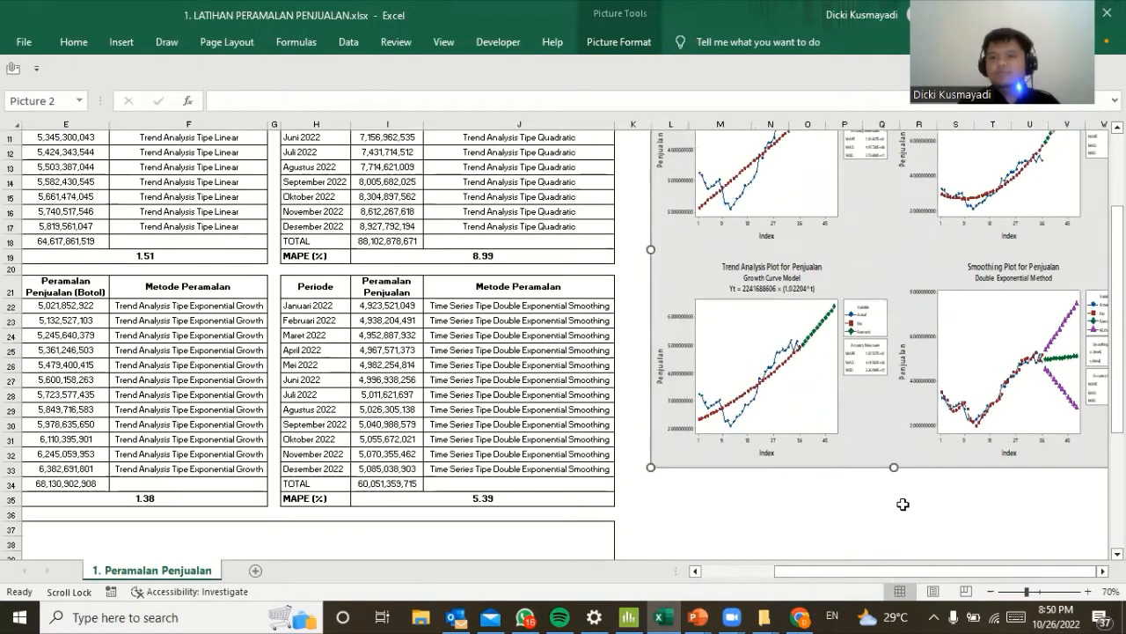
left_click_drag(894, 467, 894, 502)
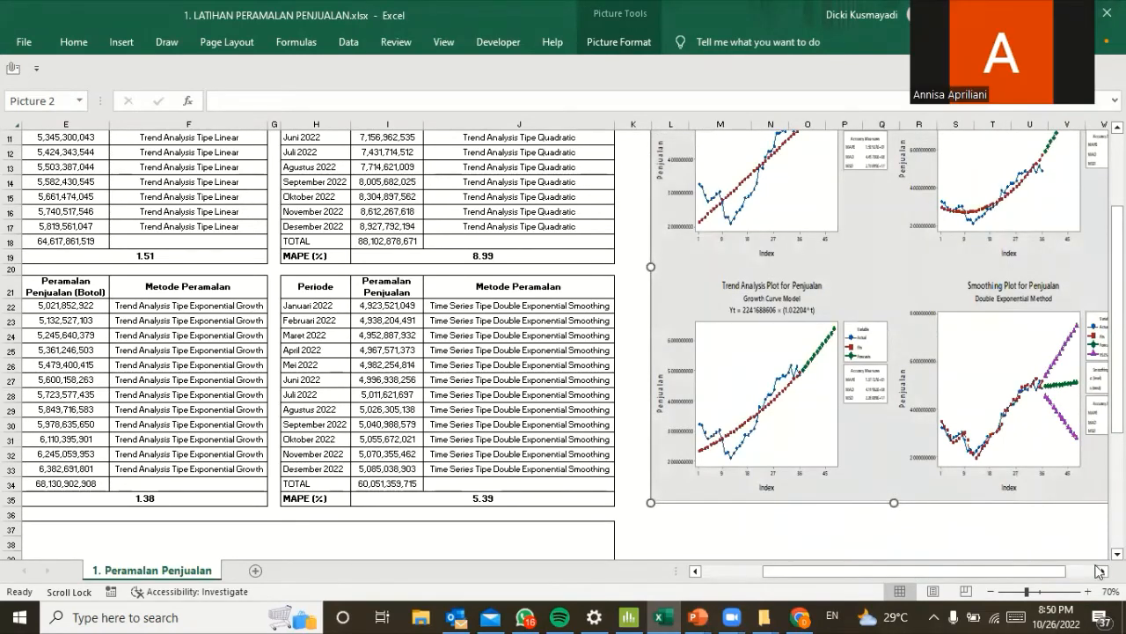
left_click_drag(1060, 571, 825, 569)
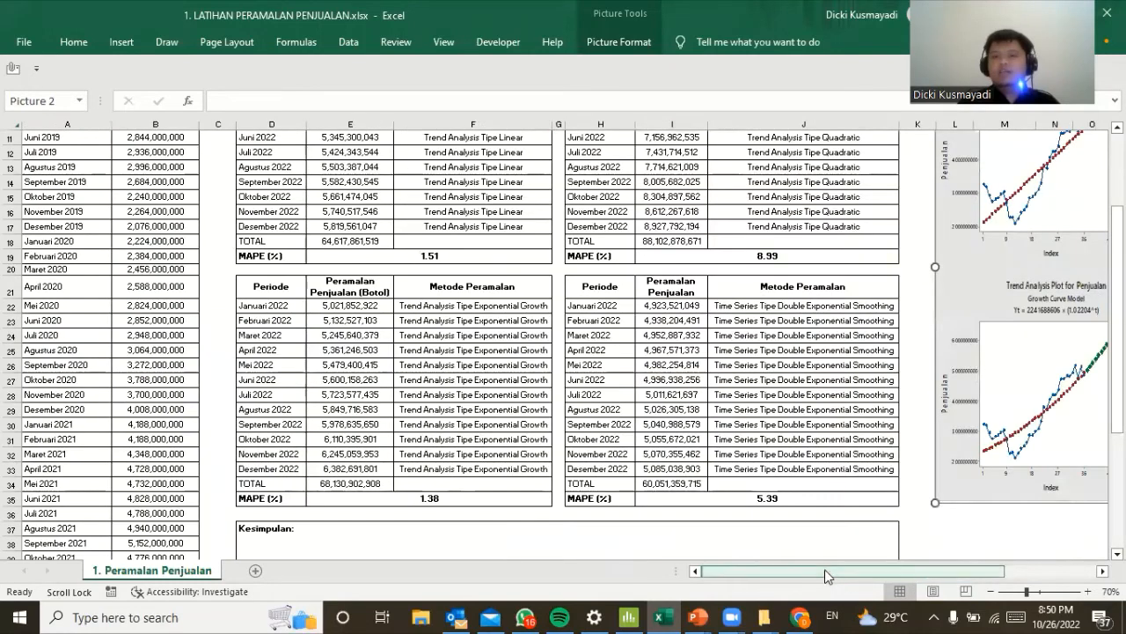
left_click(916, 437)
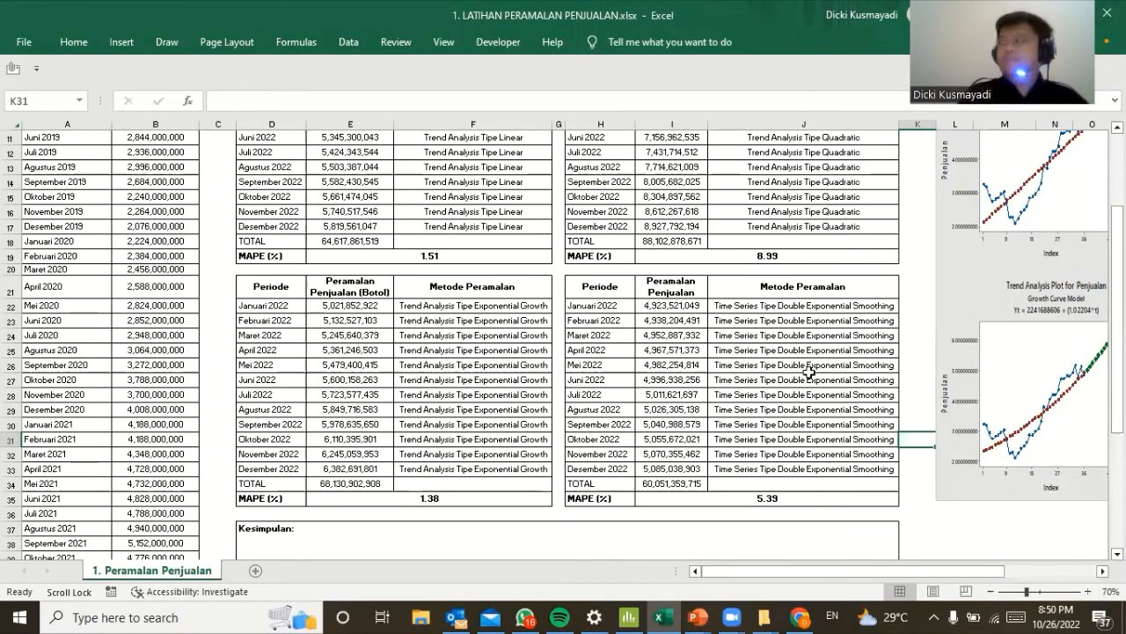
Start the conclusion in cell D38, under Kesimpulan, with "PT. Sapintrong, memutuskan mengambil hasil data olahan".
scroll(519, 436, "down", 2)
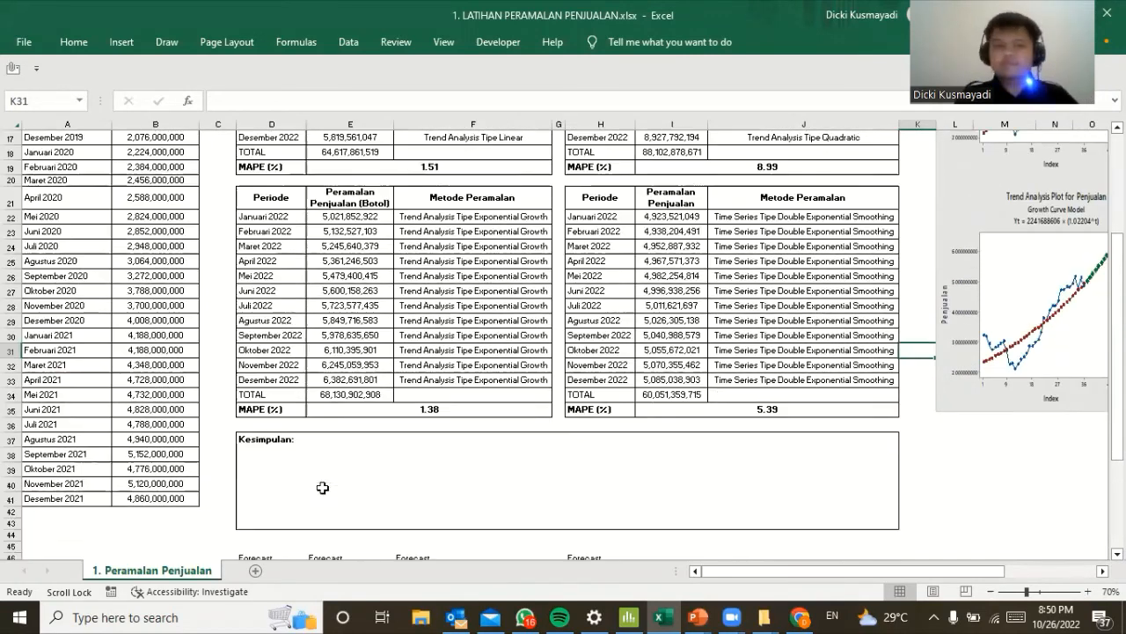
left_click(260, 455)
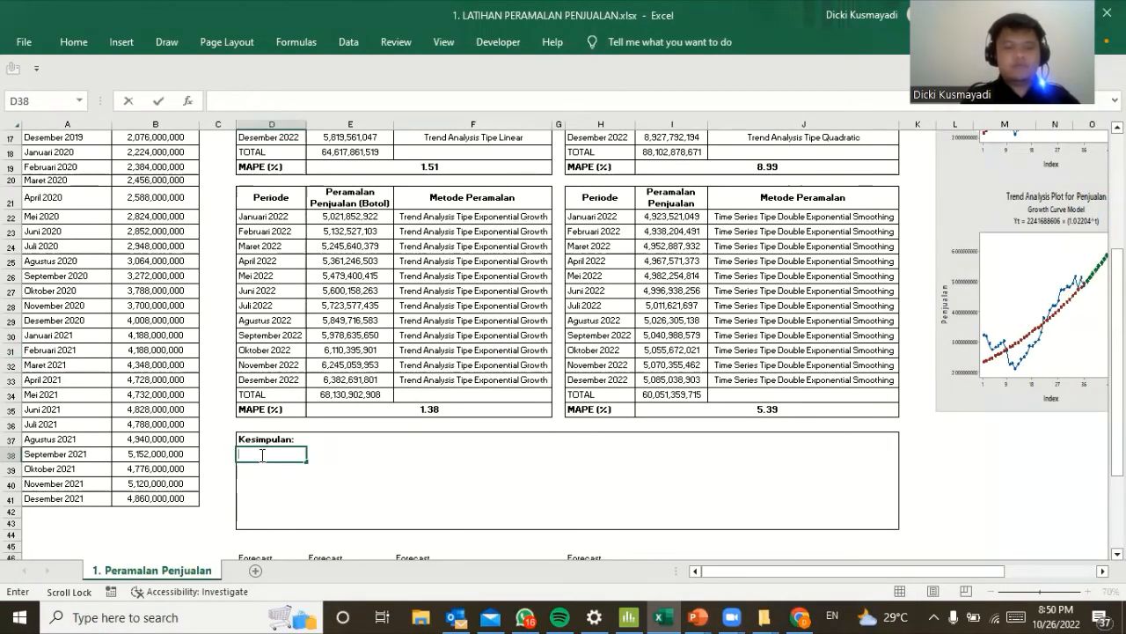
type("PT. ")
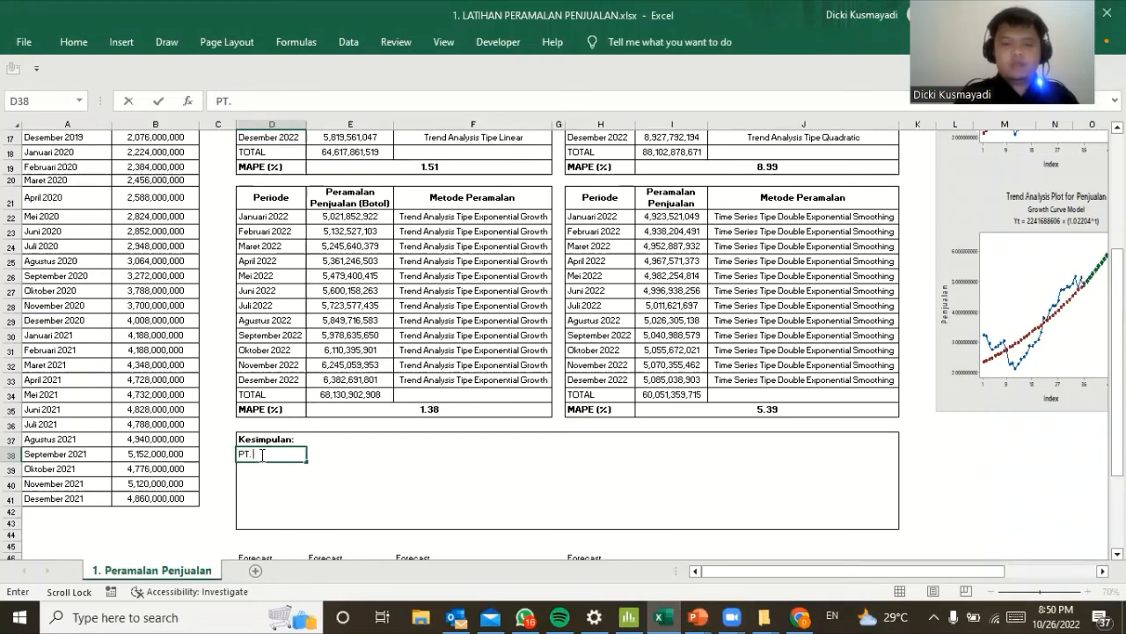
type("Sapintron")
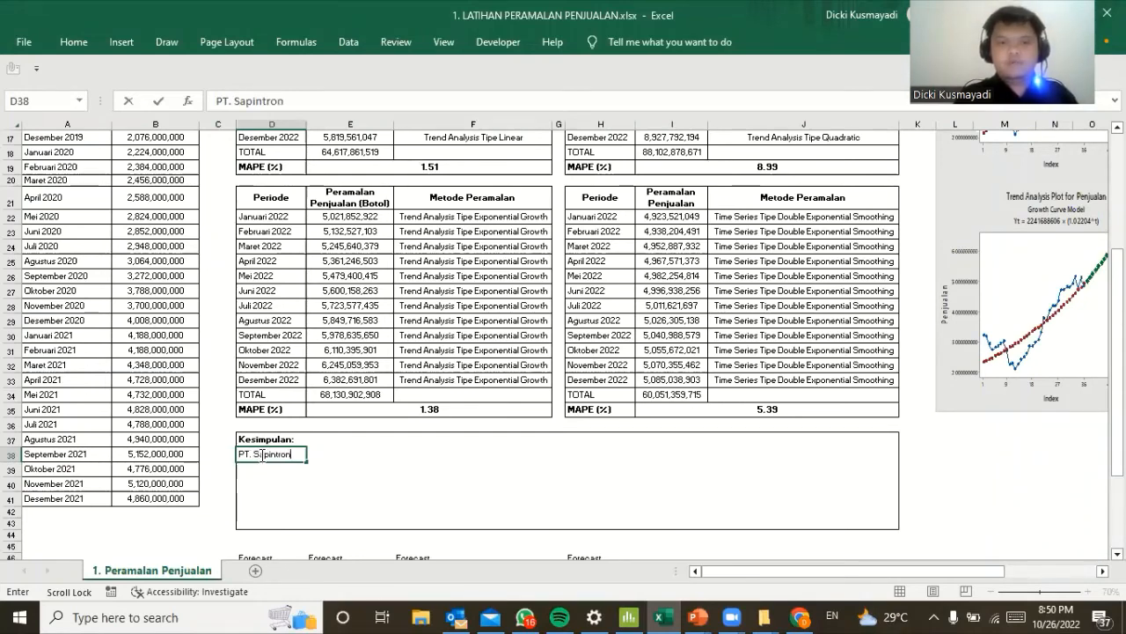
type("g, mem")
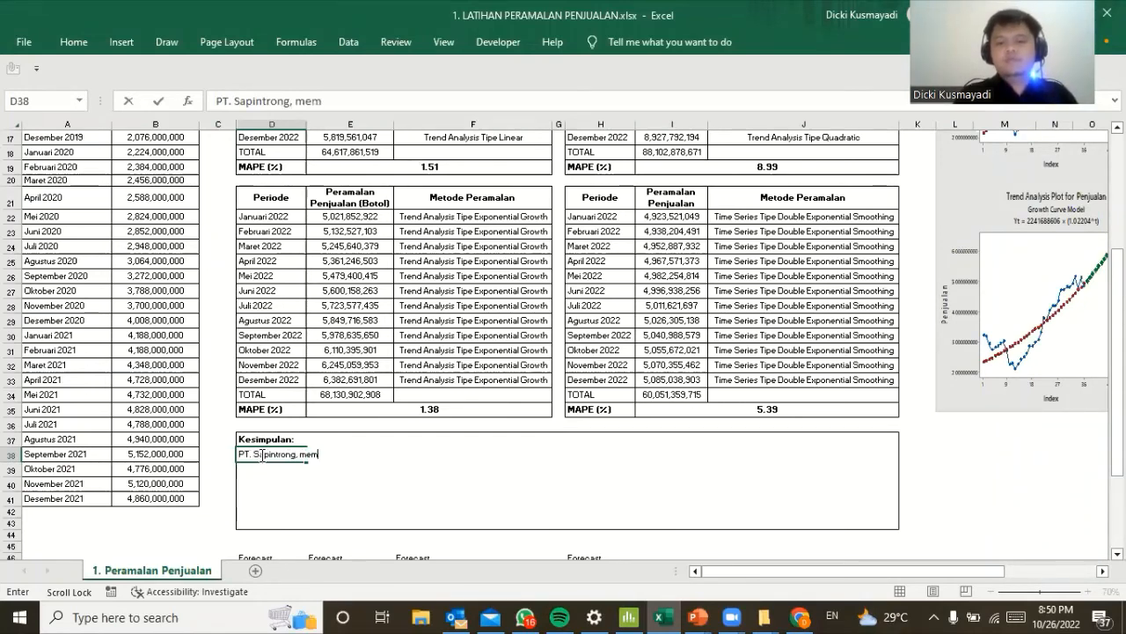
type("utuskan")
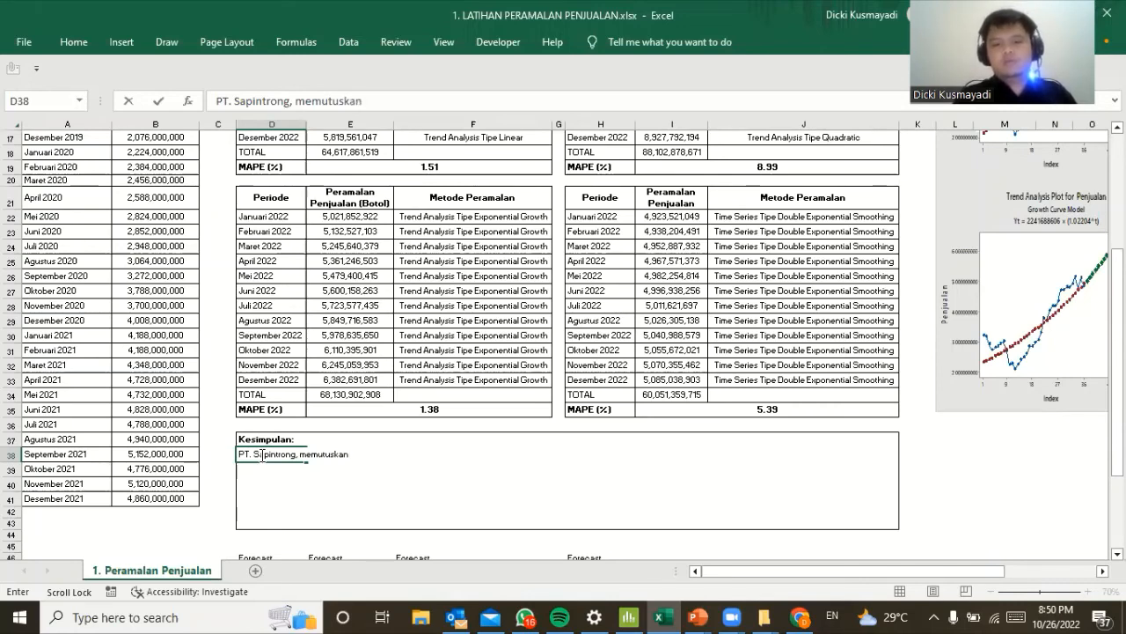
type(" mengambil")
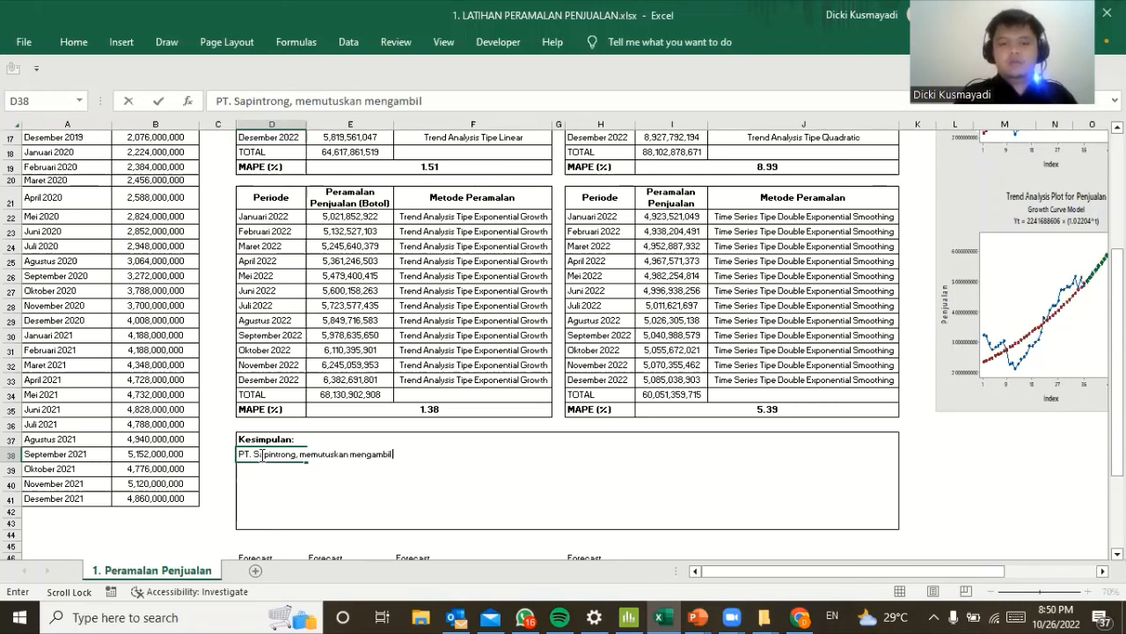
type(" hasil data")
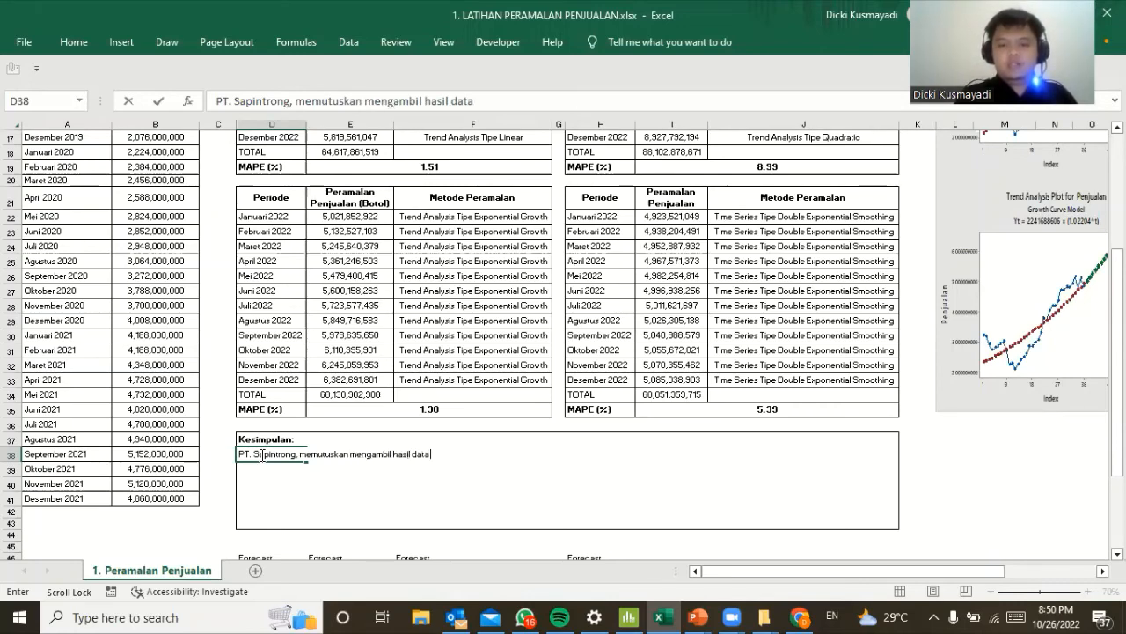
type(" olahan ")
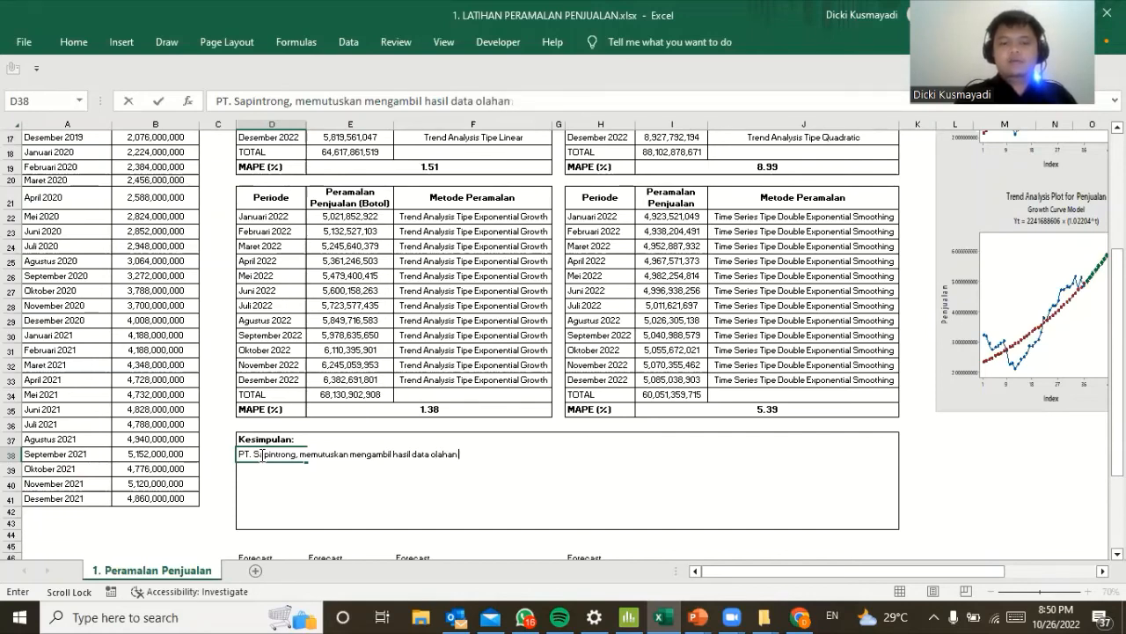
Continue the conclusion text in D38 with "proyeksi pendapatan dari penjualan produk periode tahun 2022".
type("p")
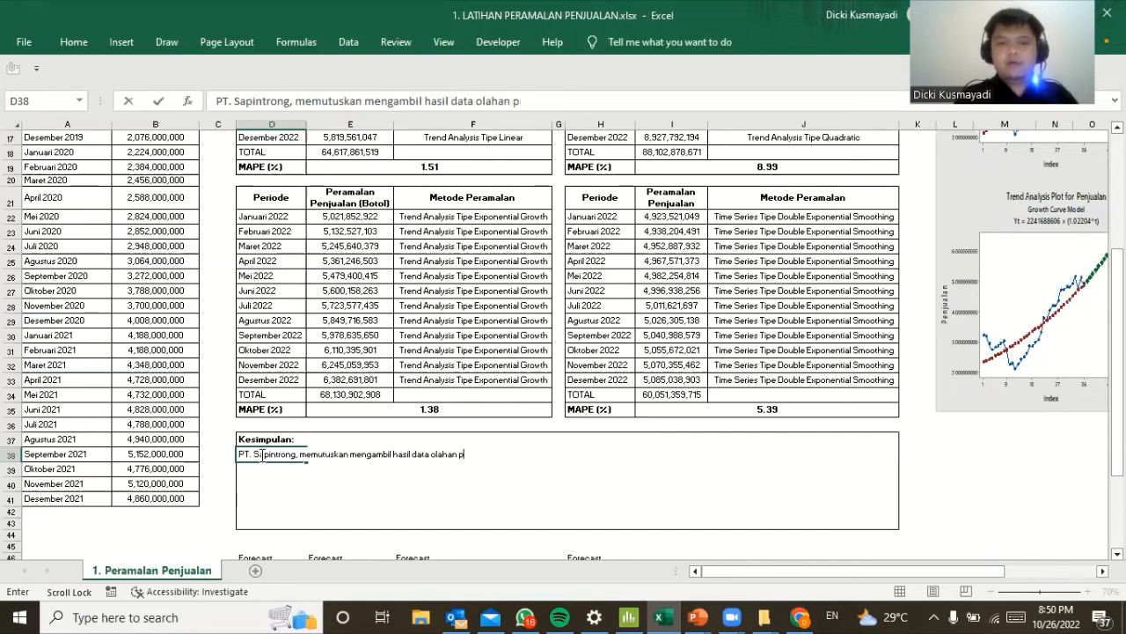
type("eroyek")
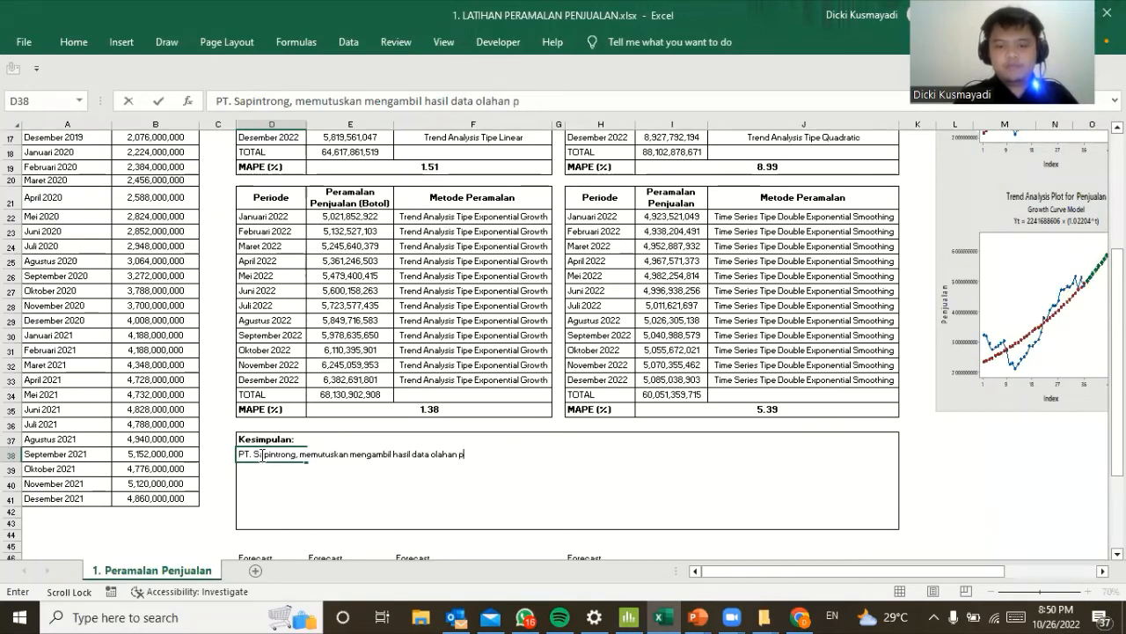
type("si pe")
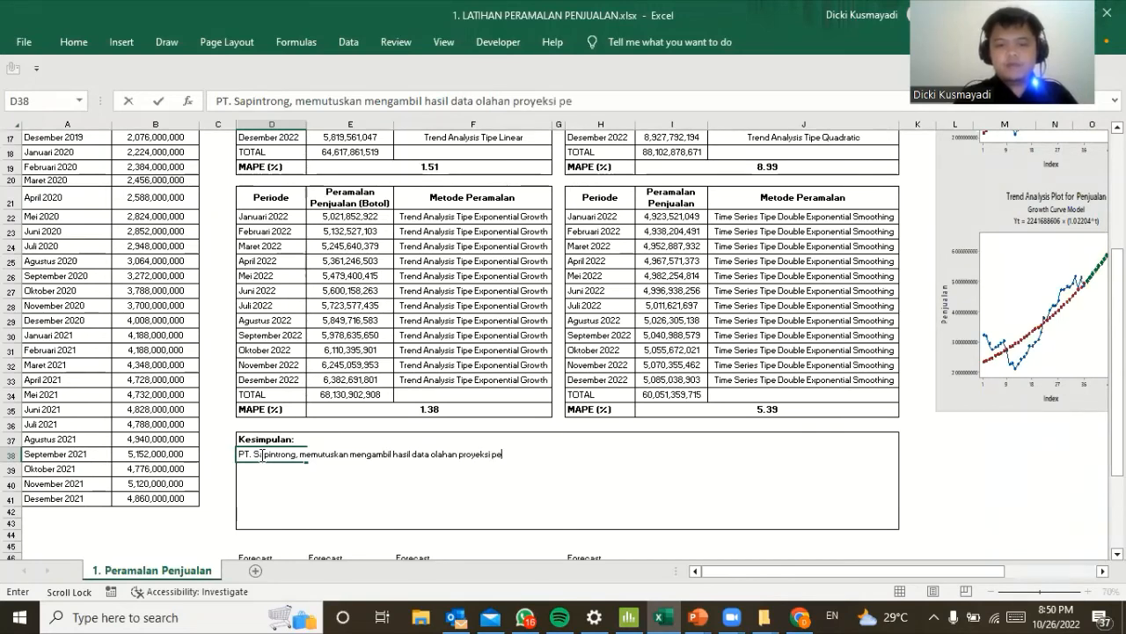
type("ndapatan d")
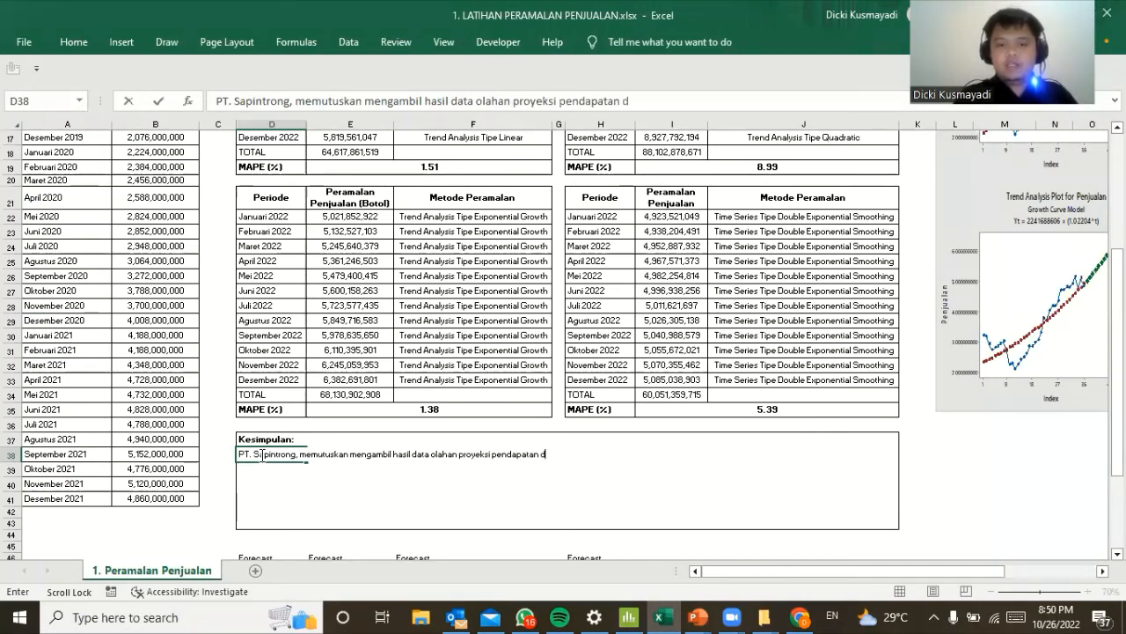
type("ari penjuala")
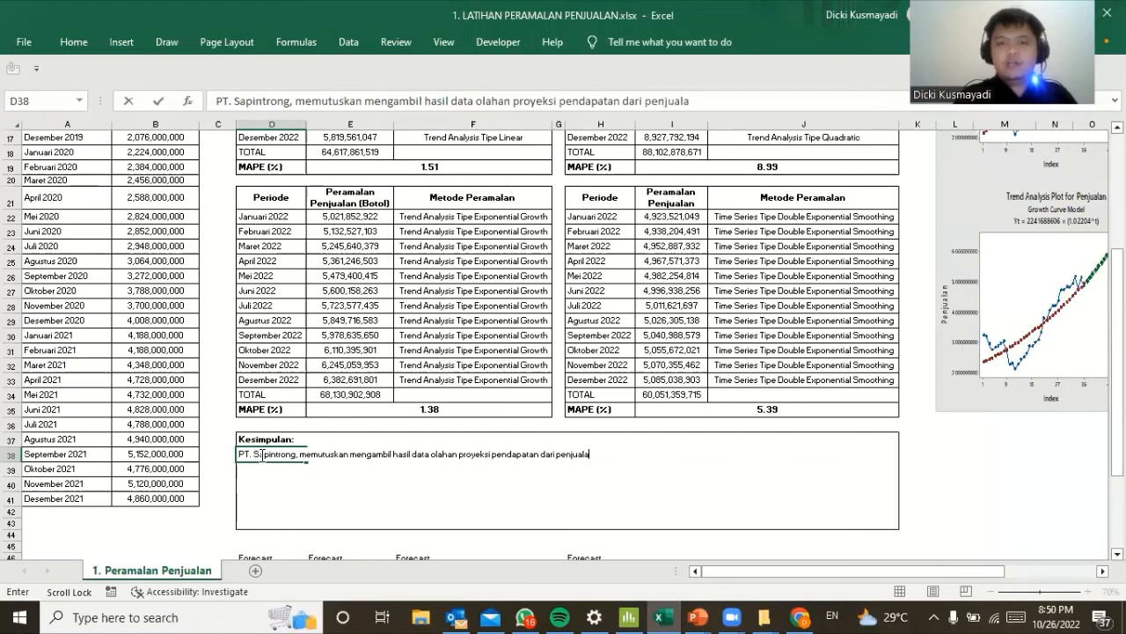
type("n produk")
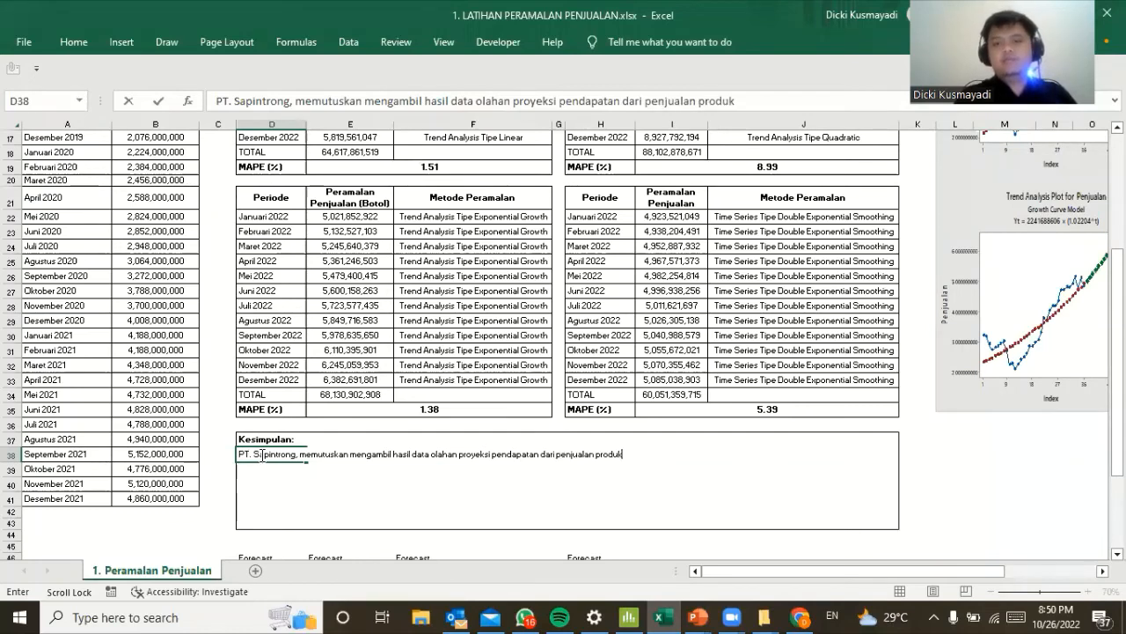
type(" pedio")
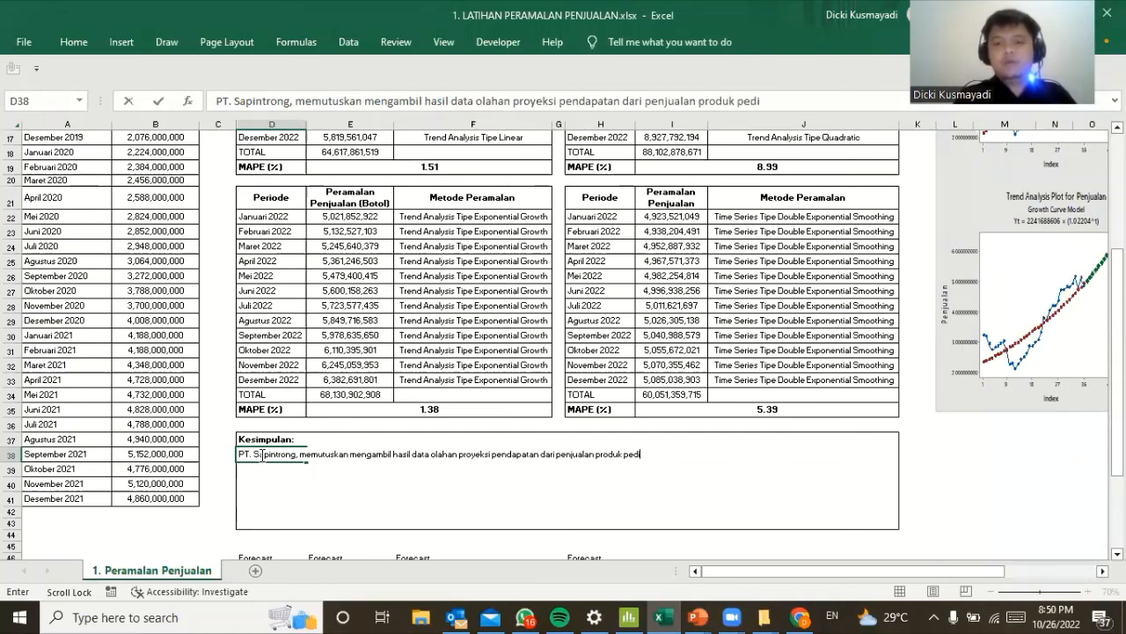
key("BackSpace")
key("BackSpace")
type("rios")
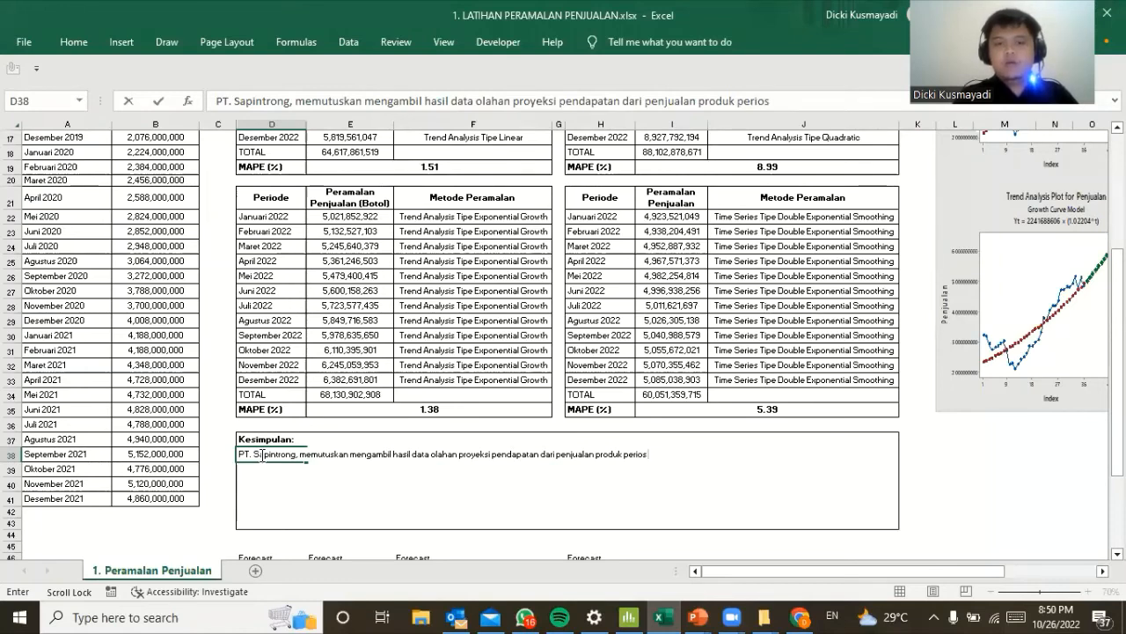
key("BackSpace")
key("BackSpace")
type("ode")
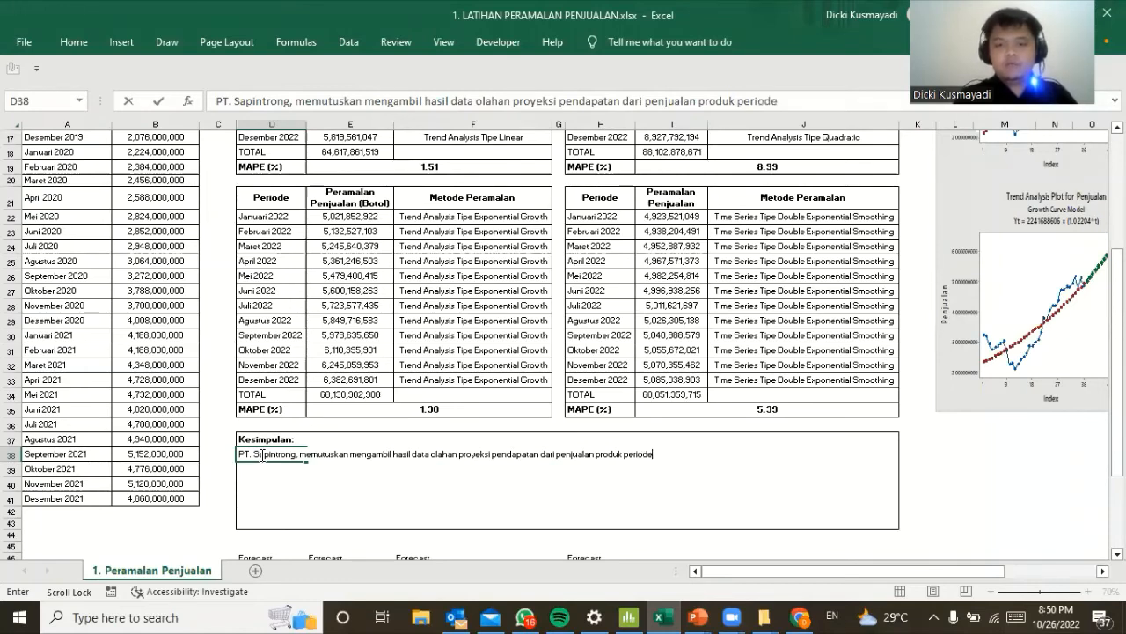
type(" tahun 2022")
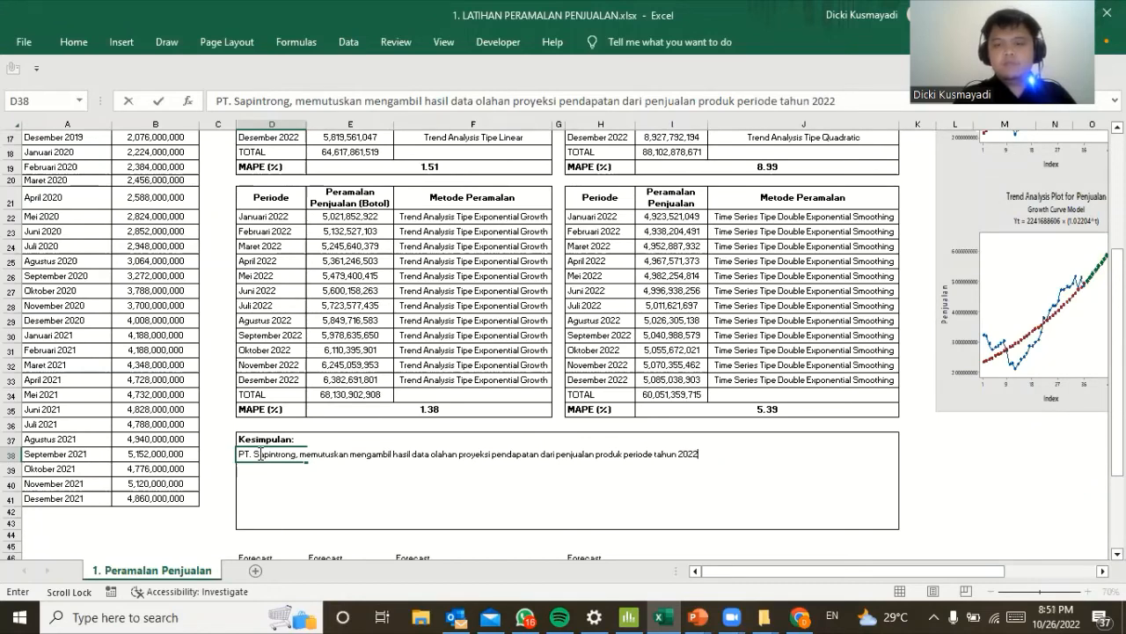
Continue the conclusion text in D38 with "sebesar Rp. 68.130.902".
type(" sebe")
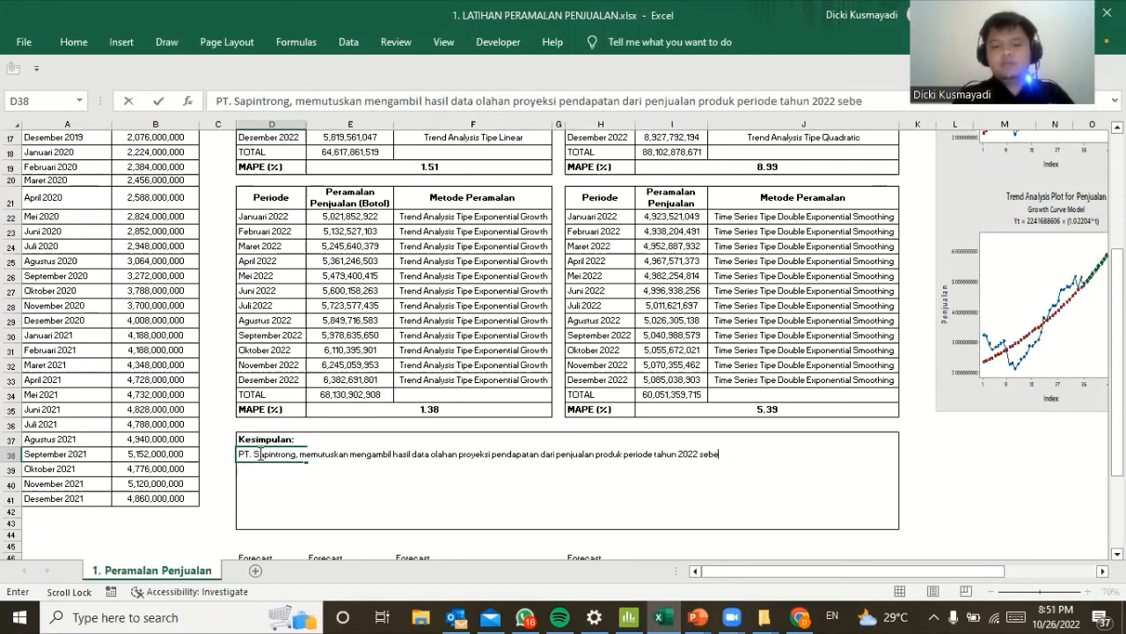
type("sar Rpo")
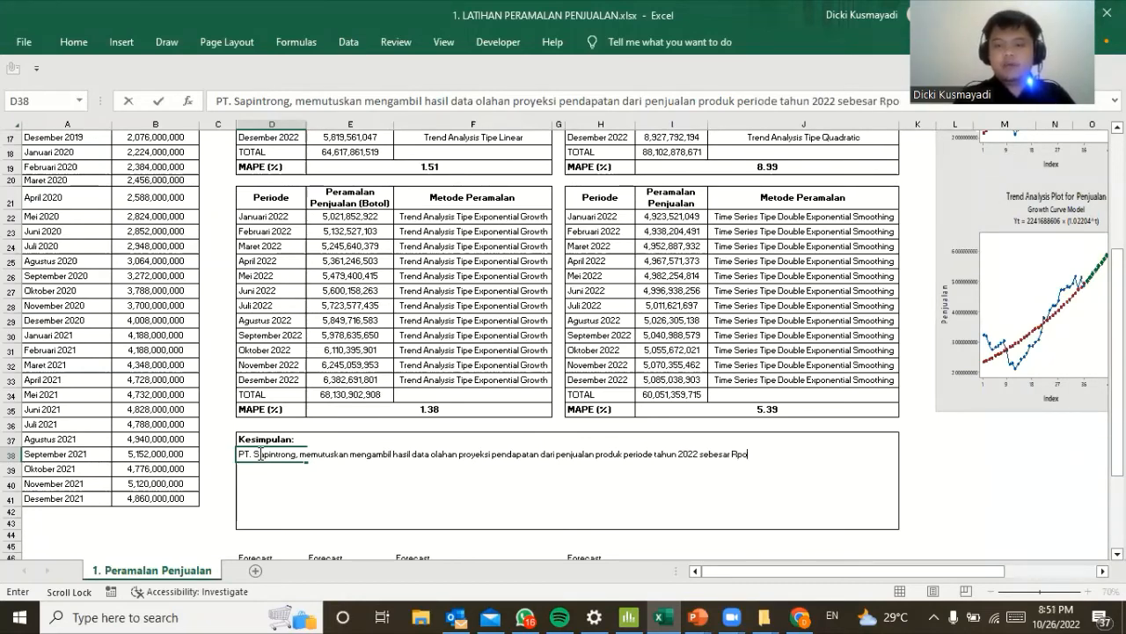
key("BackSpace")
key("BackSpace")
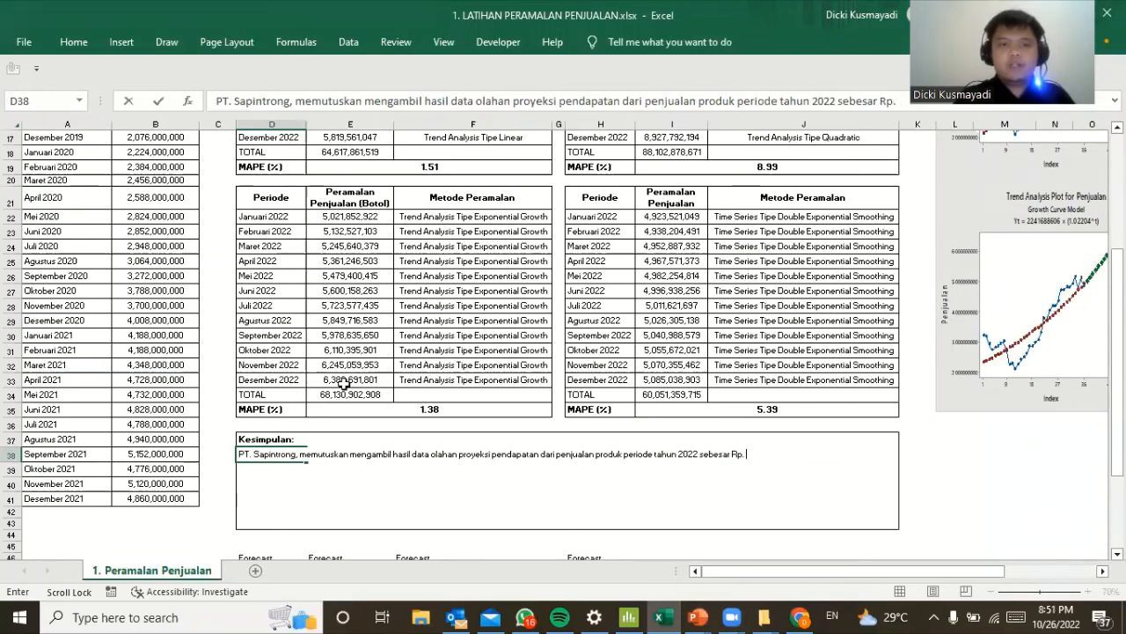
type(". ")
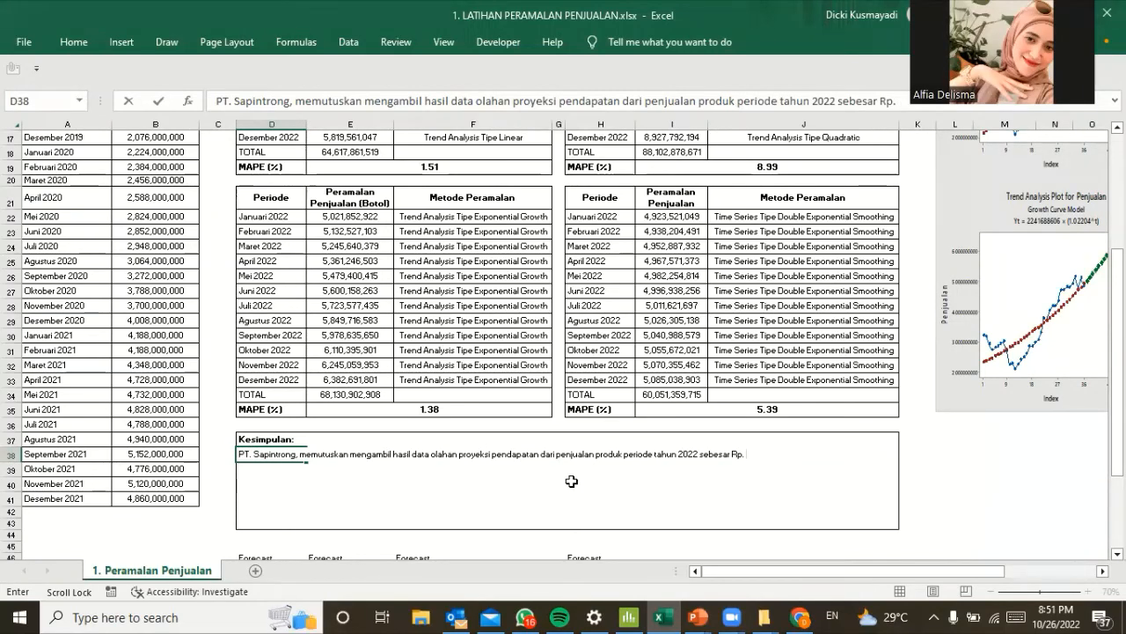
type("68.")
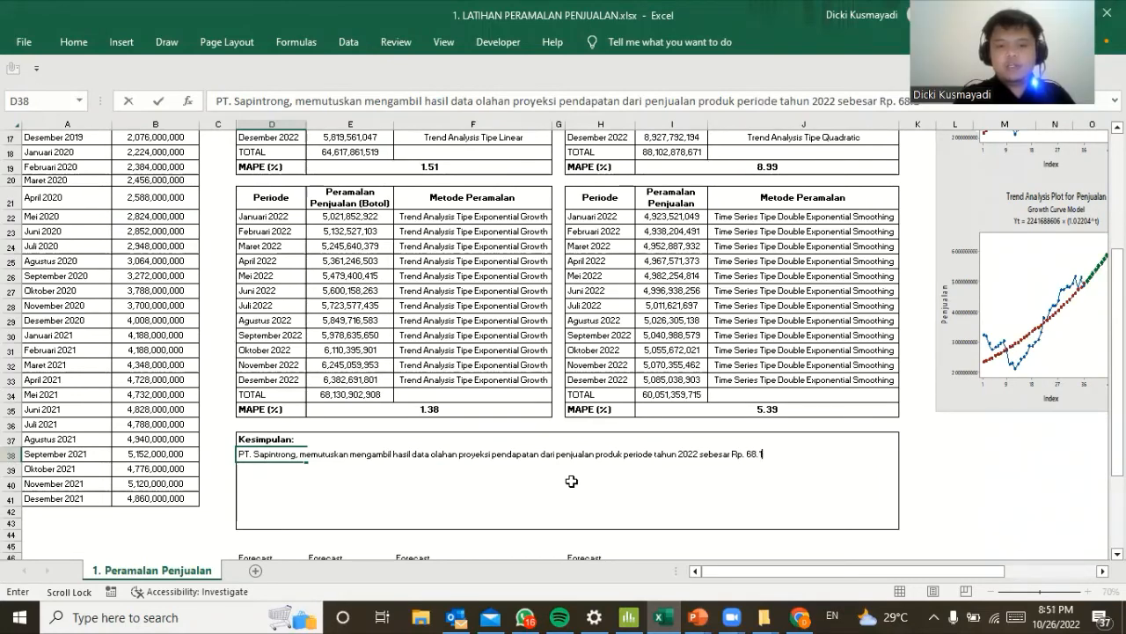
type("130")
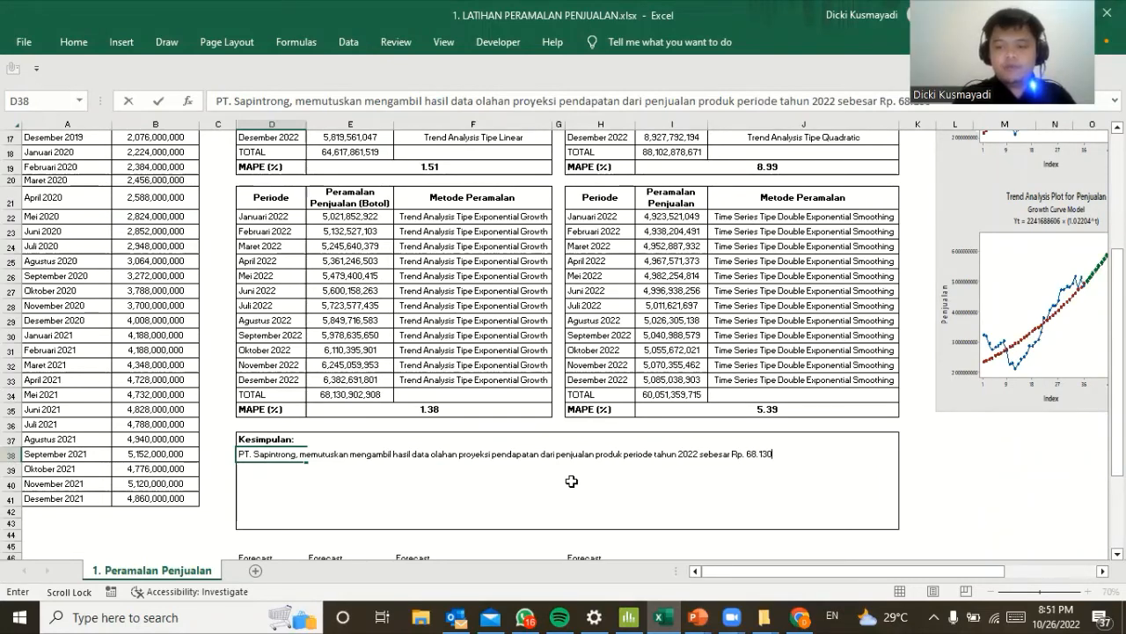
type(".902")
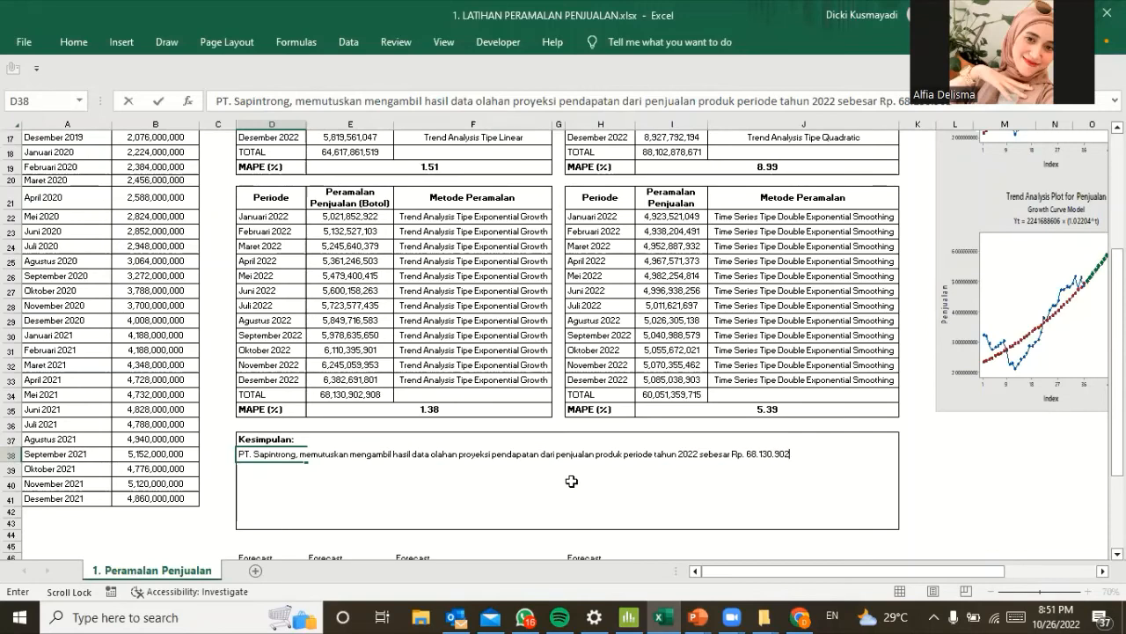
Finish the conclusion in D38 with ".908,- dengan estimasi error margin di 1.38%" directly after the amount typed so far.
type(".908,- dengan estimasi error")
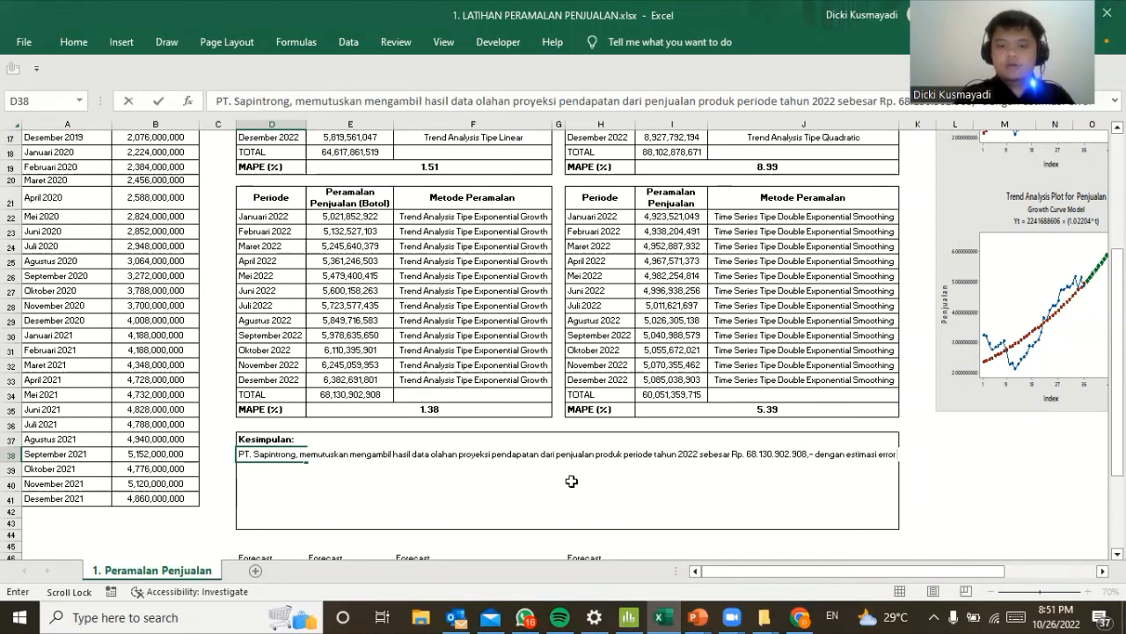
type("margin")
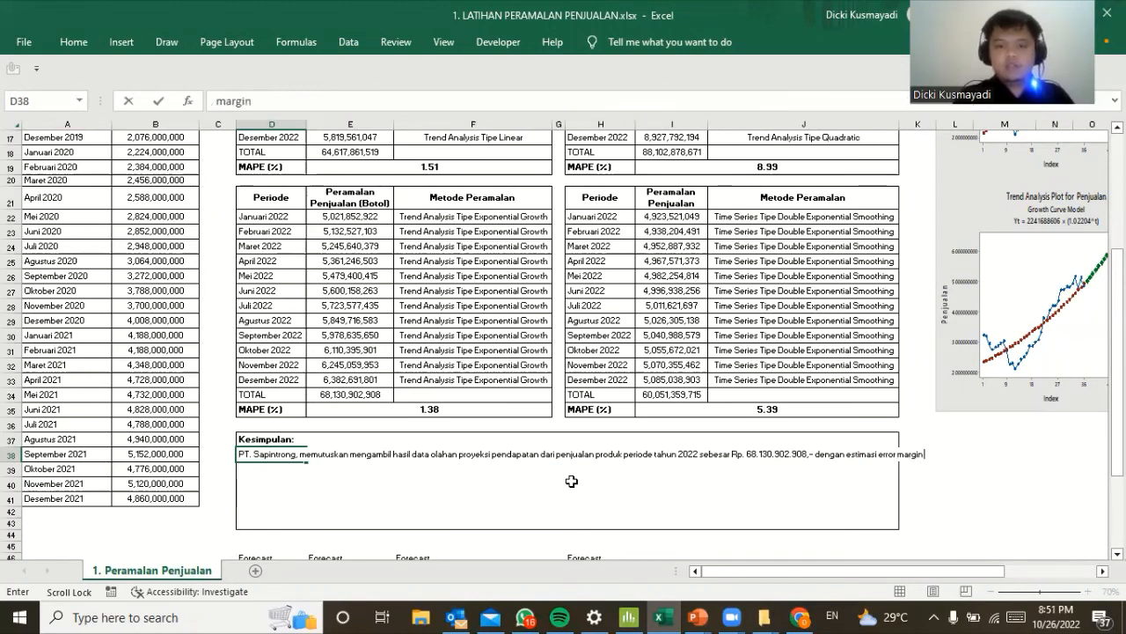
type(" di 1.3")
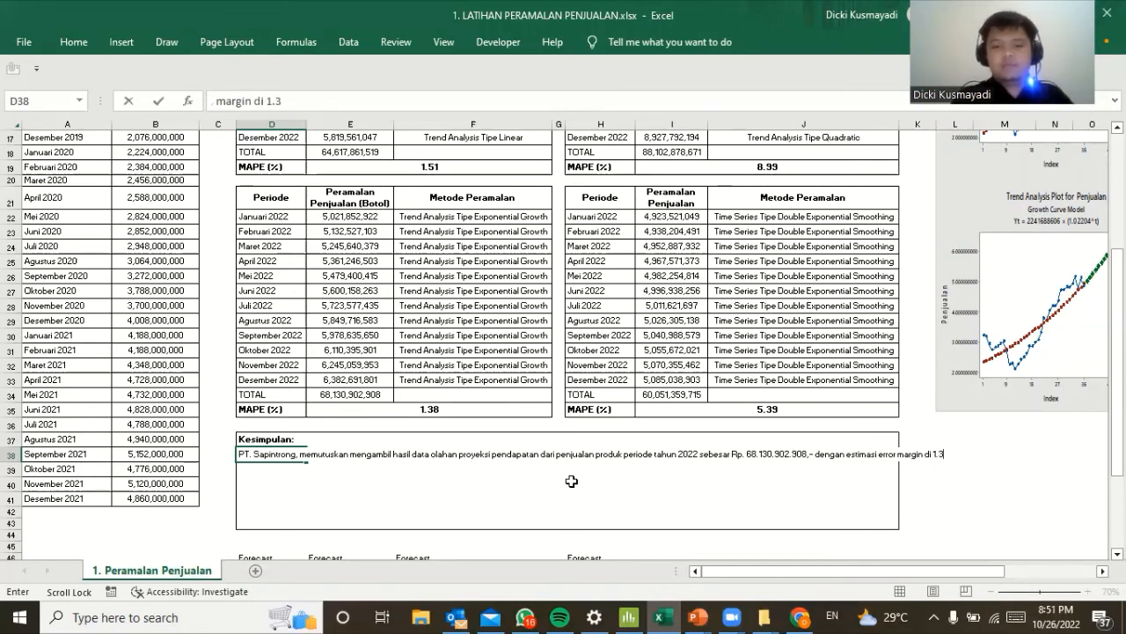
type("8%")
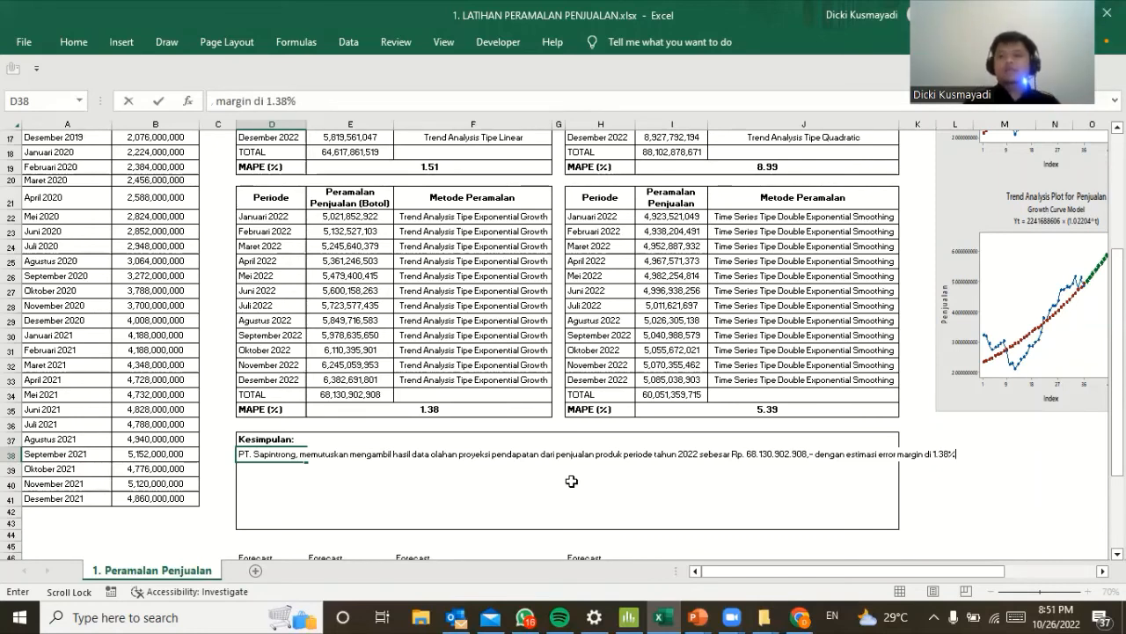
key("Return")
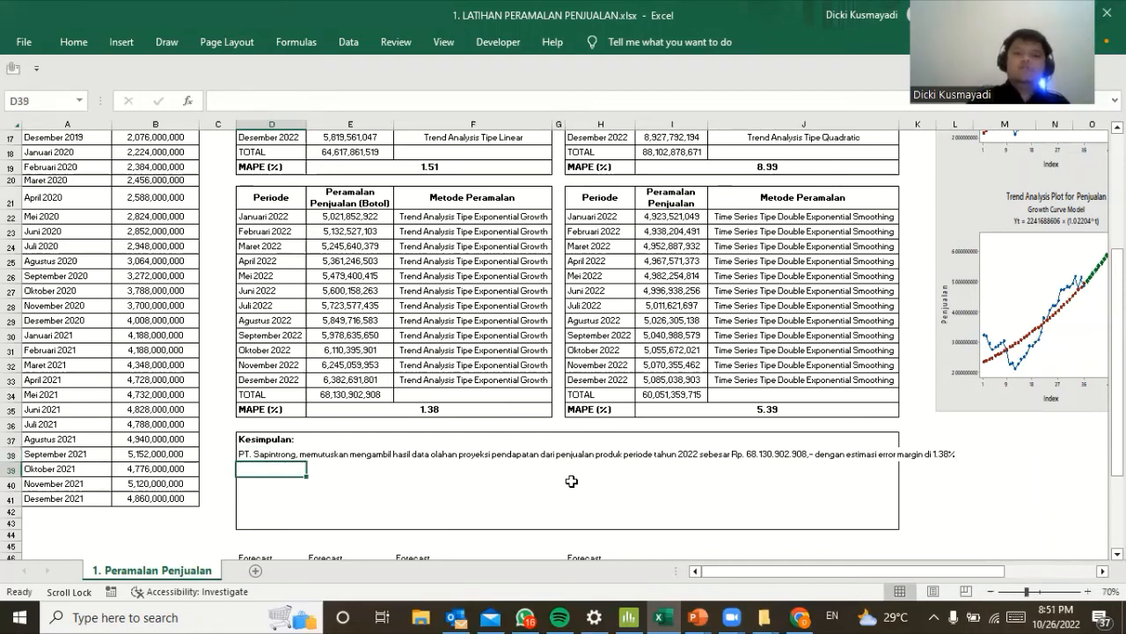
Merge the conclusion area D38:J43 into one cell, wrap its text and align it to the left.
left_click(261, 458)
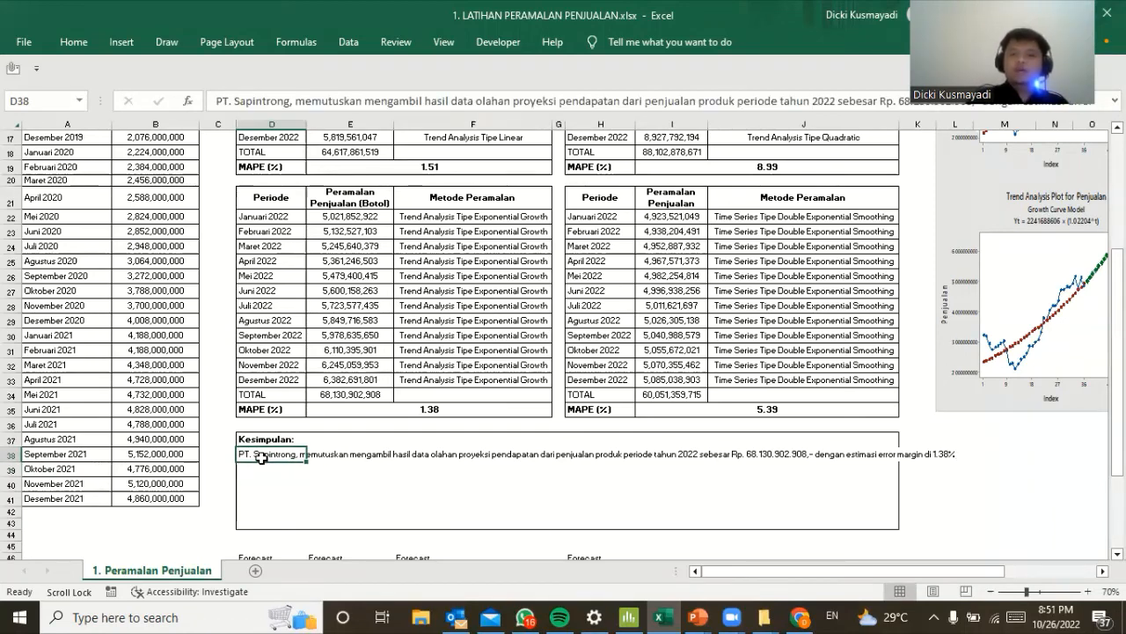
mouse_move(261, 458)
left_mouse_down()
mouse_move(624, 481)
mouse_move(830, 534)
mouse_move(794, 497)
left_mouse_up()
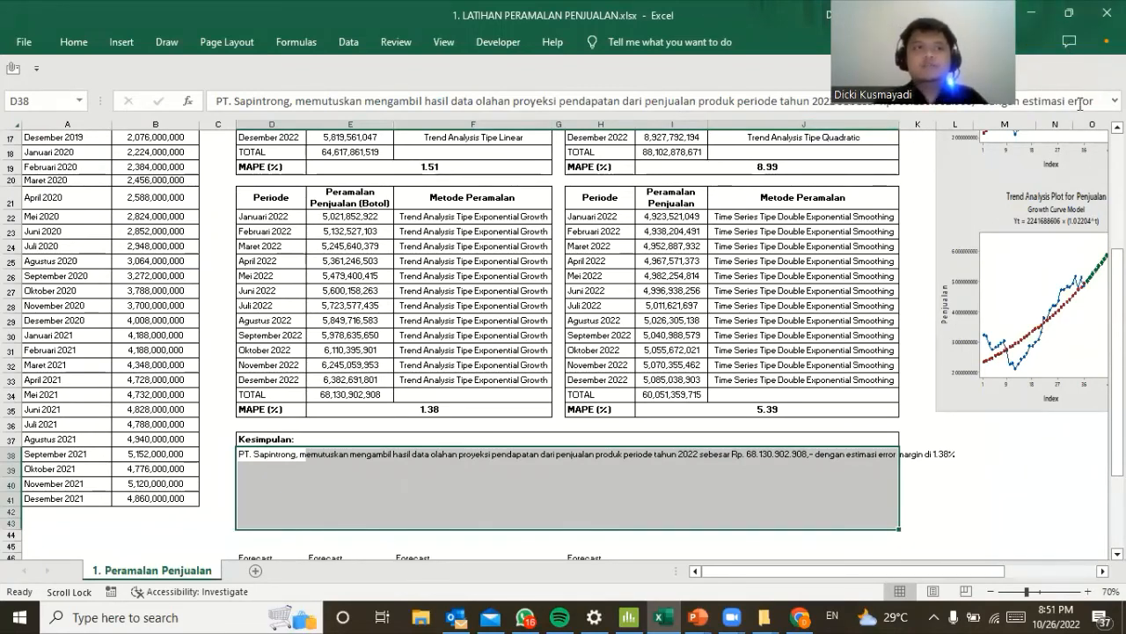
left_click(78, 41)
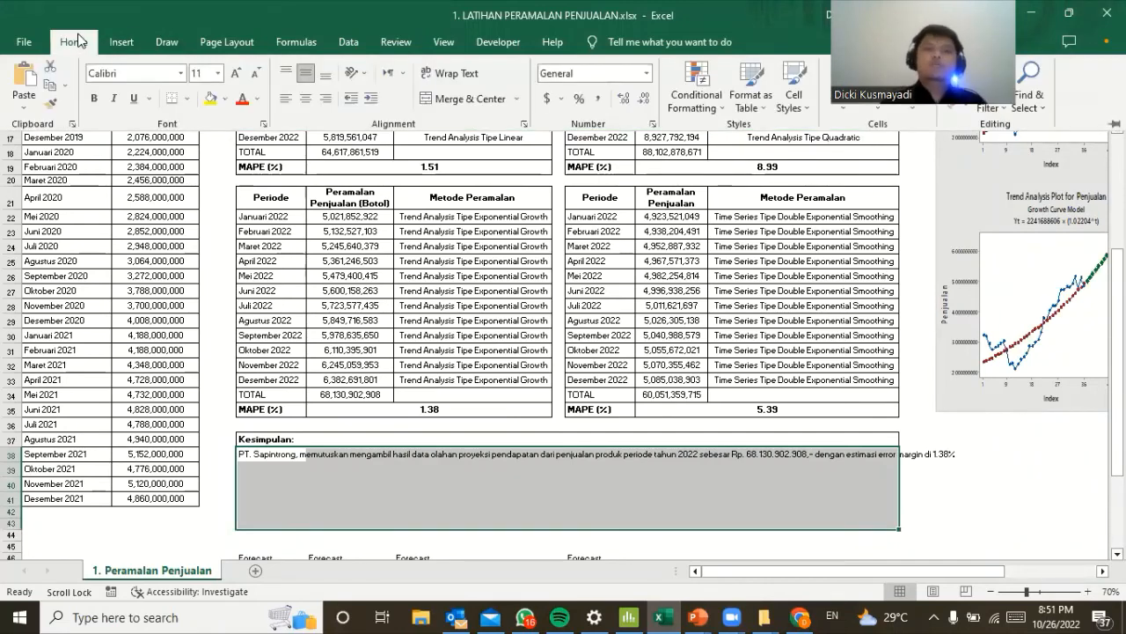
left_click(451, 99)
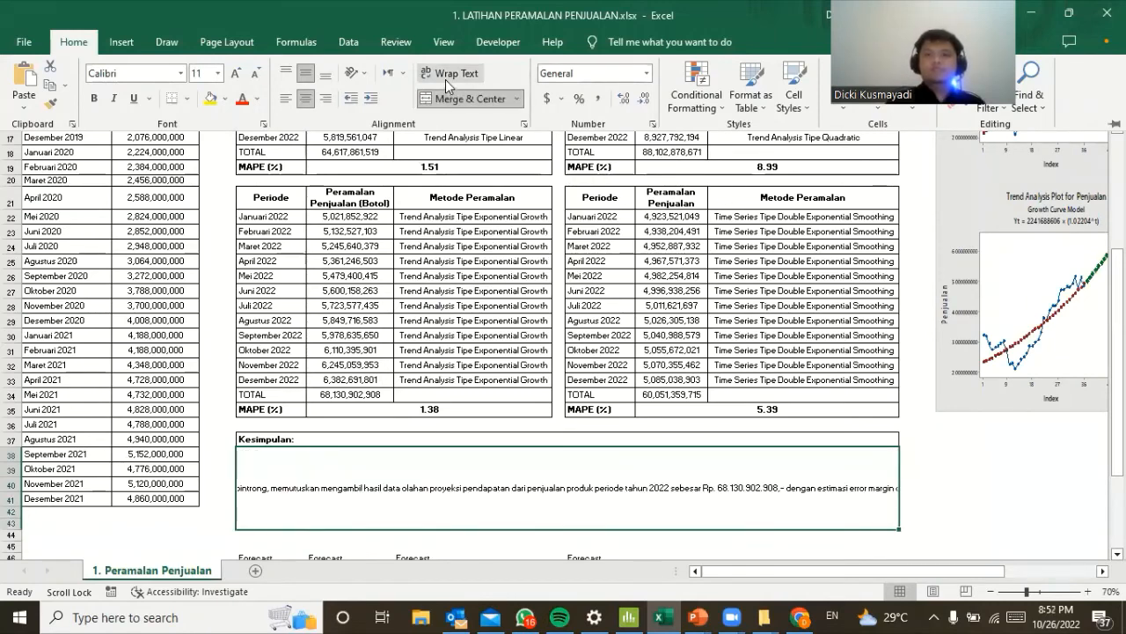
left_click(446, 77)
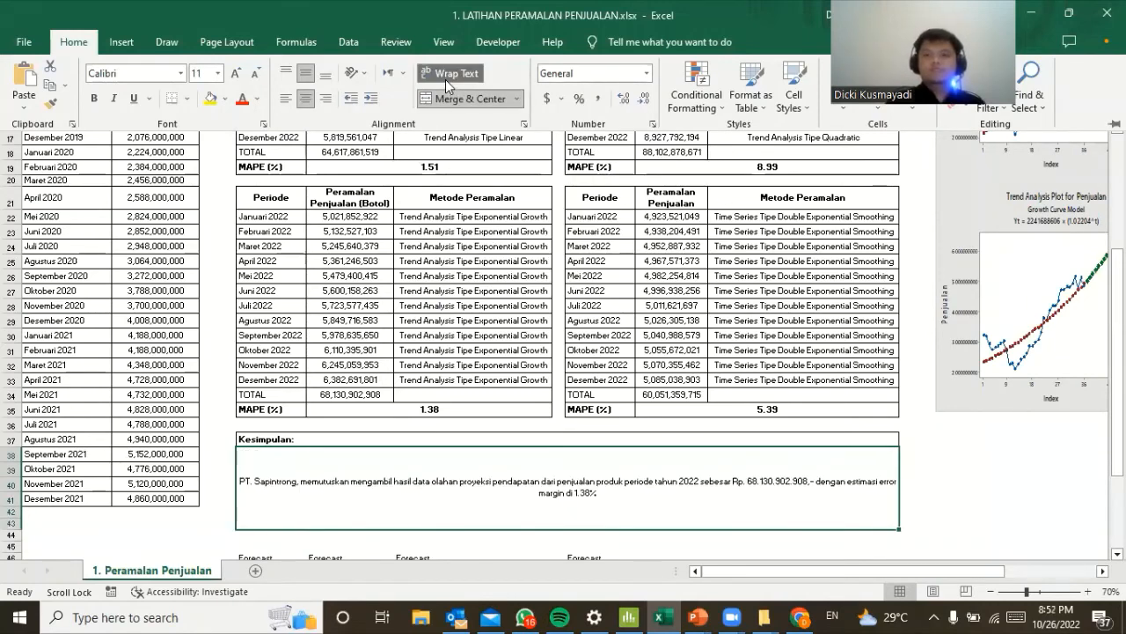
left_click(286, 98)
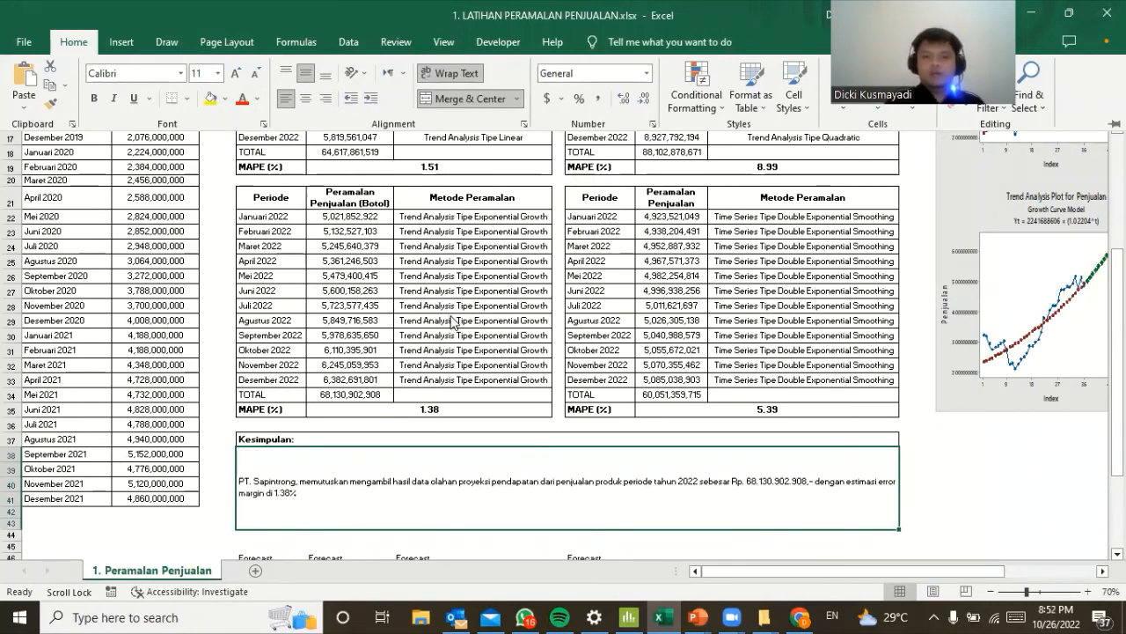
left_click(997, 501)
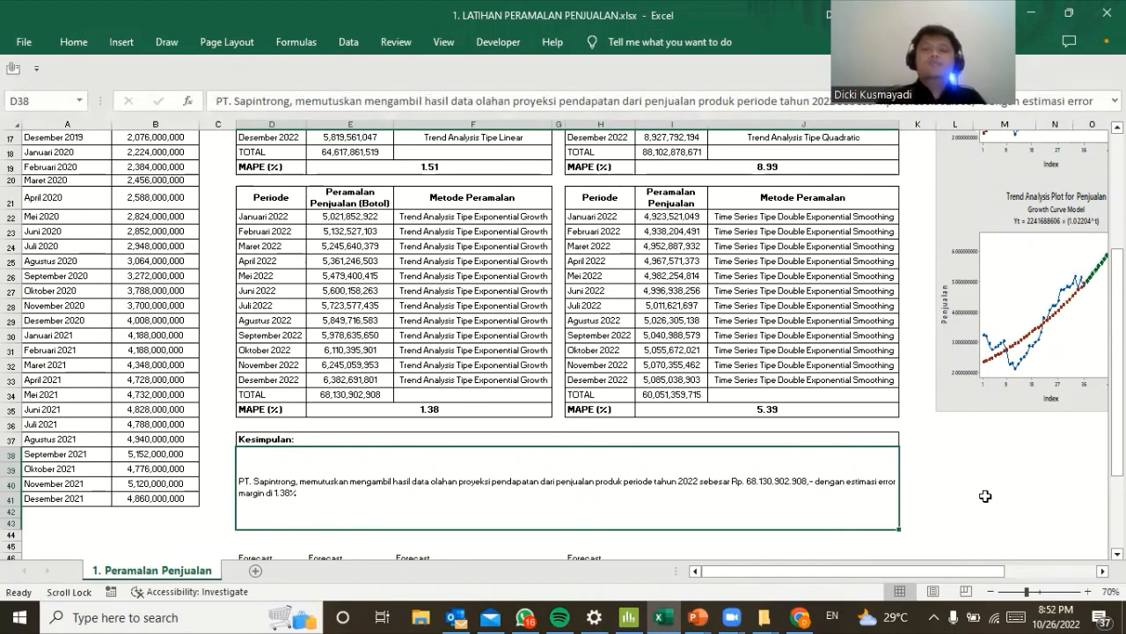
Look over the finished sheet and check the sum of the 2021 sales in B30:B41.
scroll(986, 496, "down", 7)
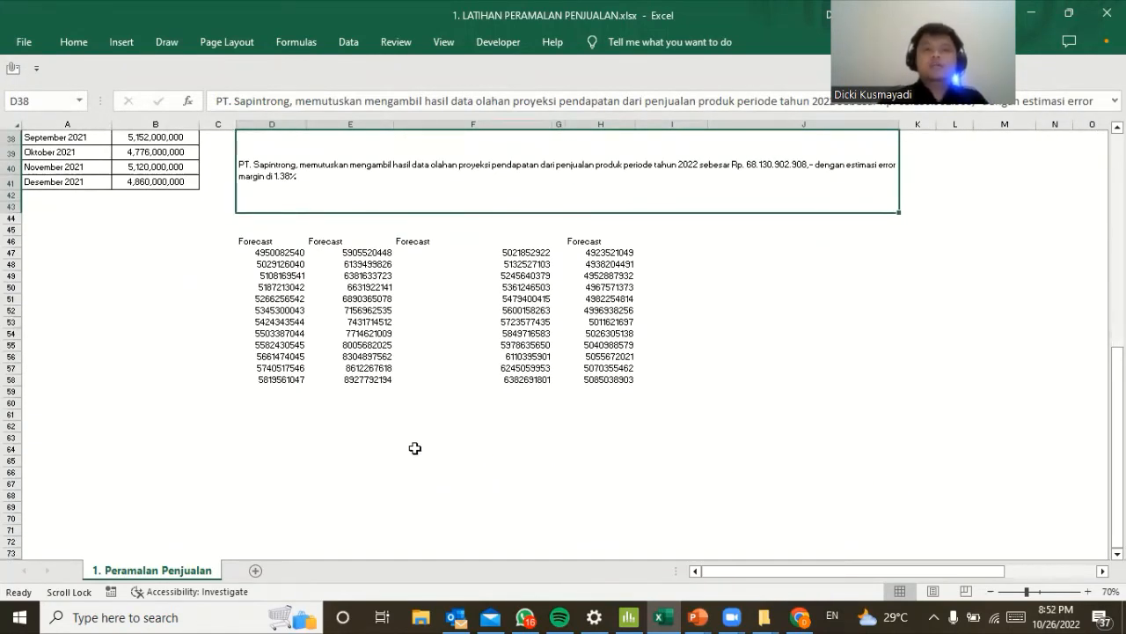
scroll(414, 447, "up", 9)
scroll(414, 447, "up", 3)
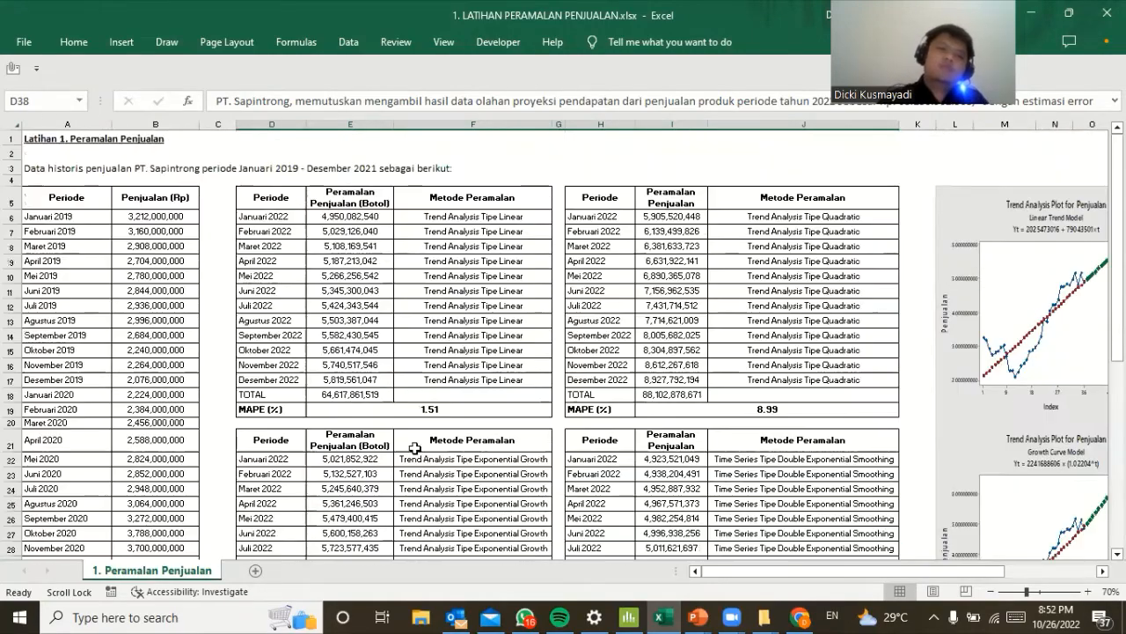
scroll(413, 447, "down", 6)
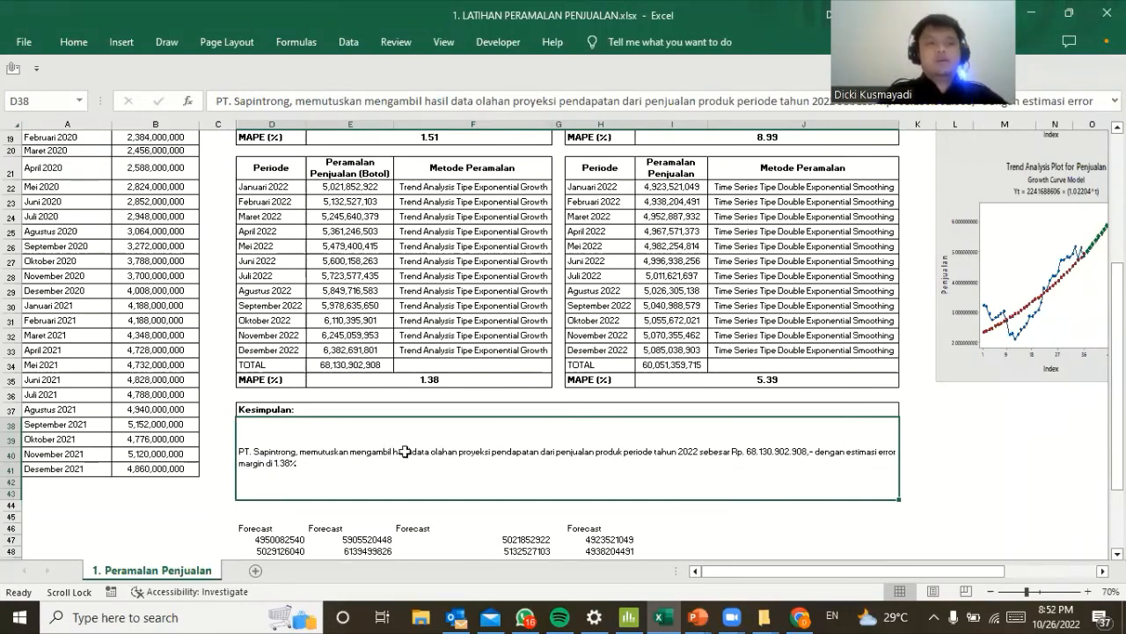
left_click(169, 307)
left_click_drag(169, 307, 152, 467)
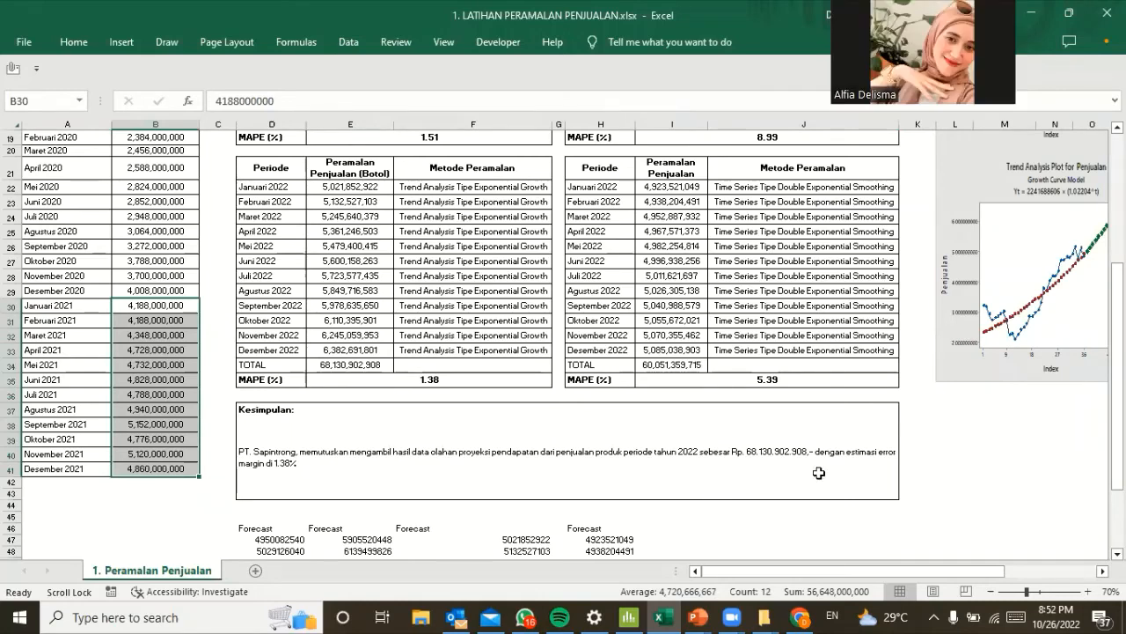
scroll(985, 459, "up", 6)
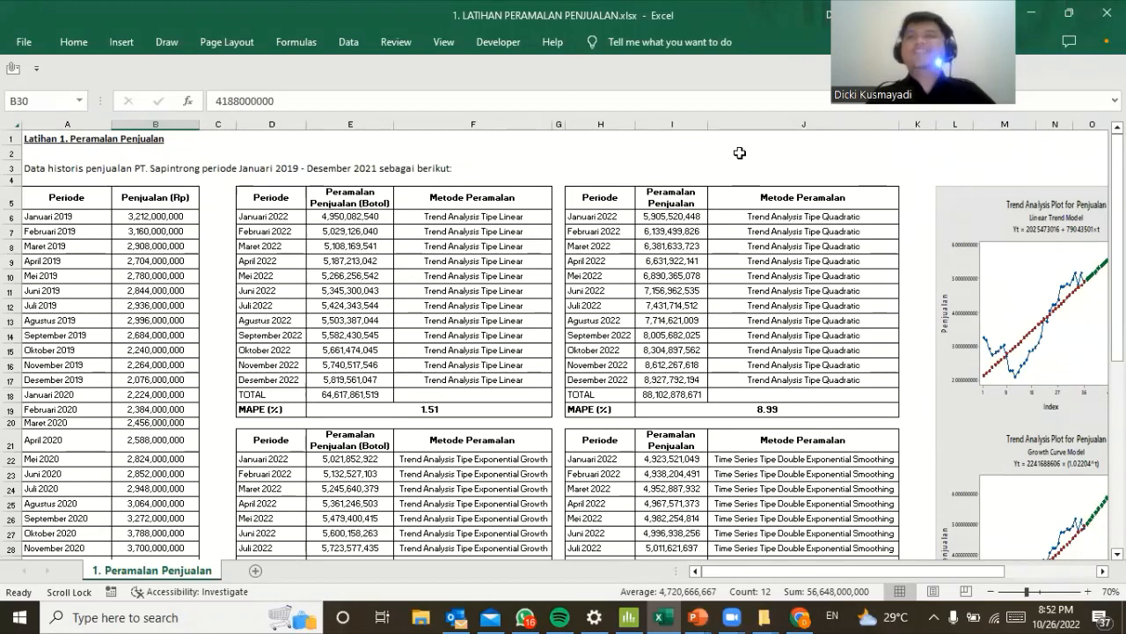
scroll(741, 155, "down", 2)
scroll(741, 155, "up", 2)
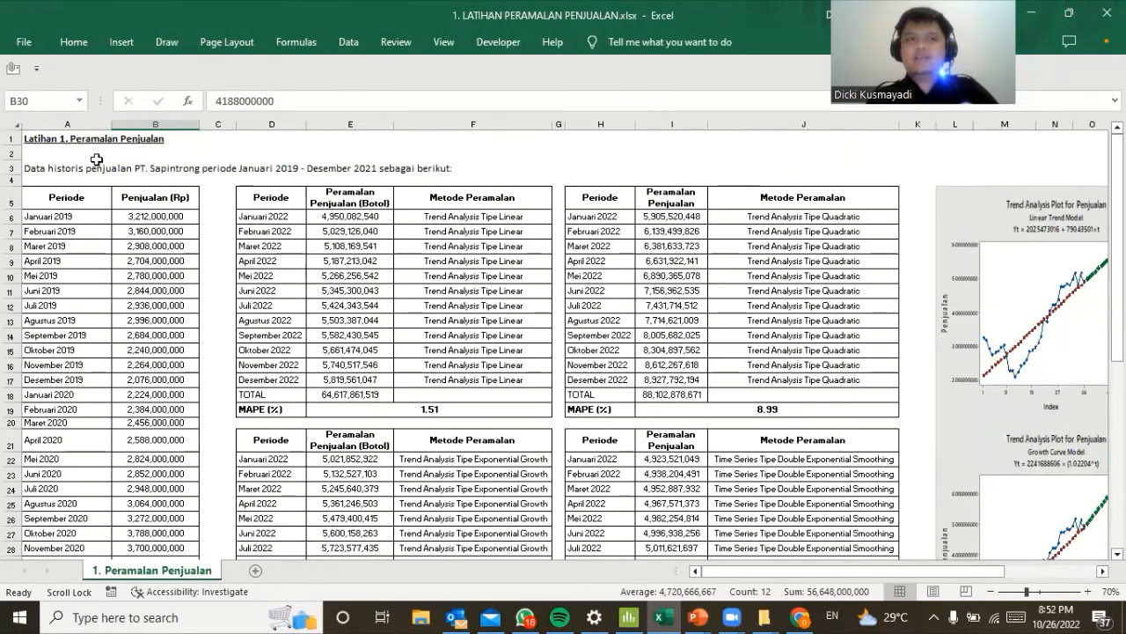
Select the whole report range A1:J43 and review the forecast tables, the four plots and the conclusion.
left_click(35, 141)
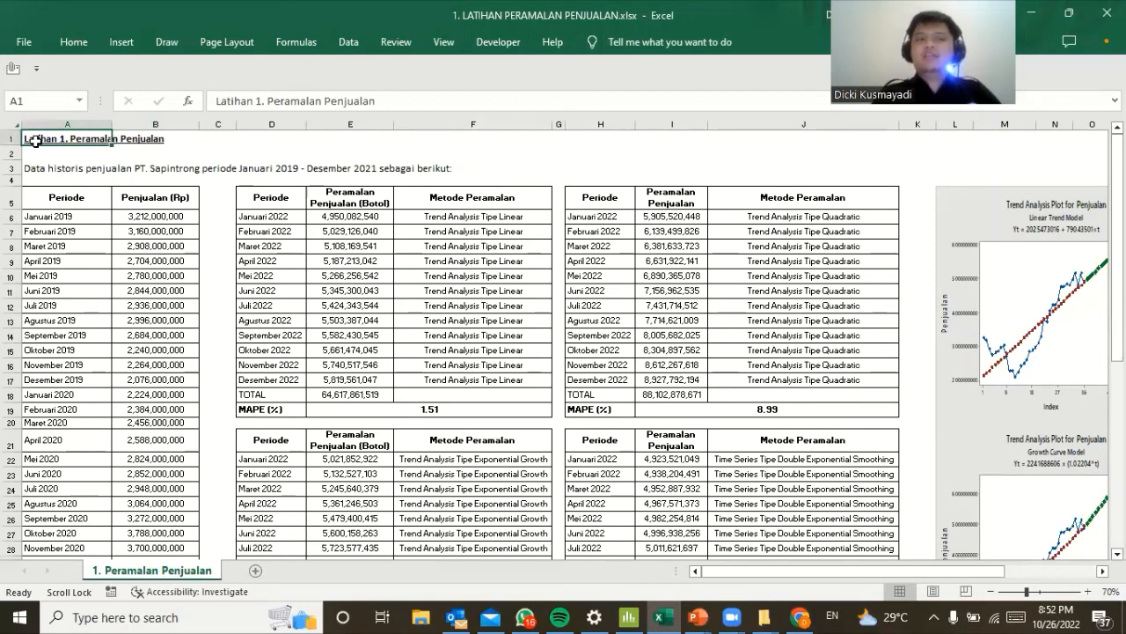
left_click_drag(35, 140, 770, 405)
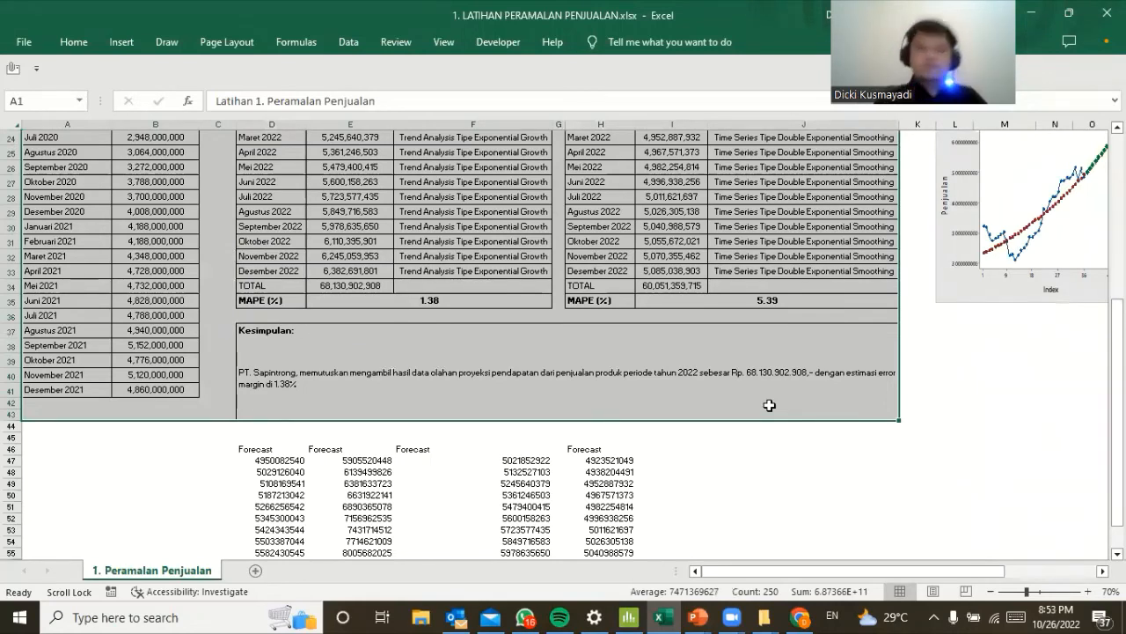
scroll(770, 405, "up", 8)
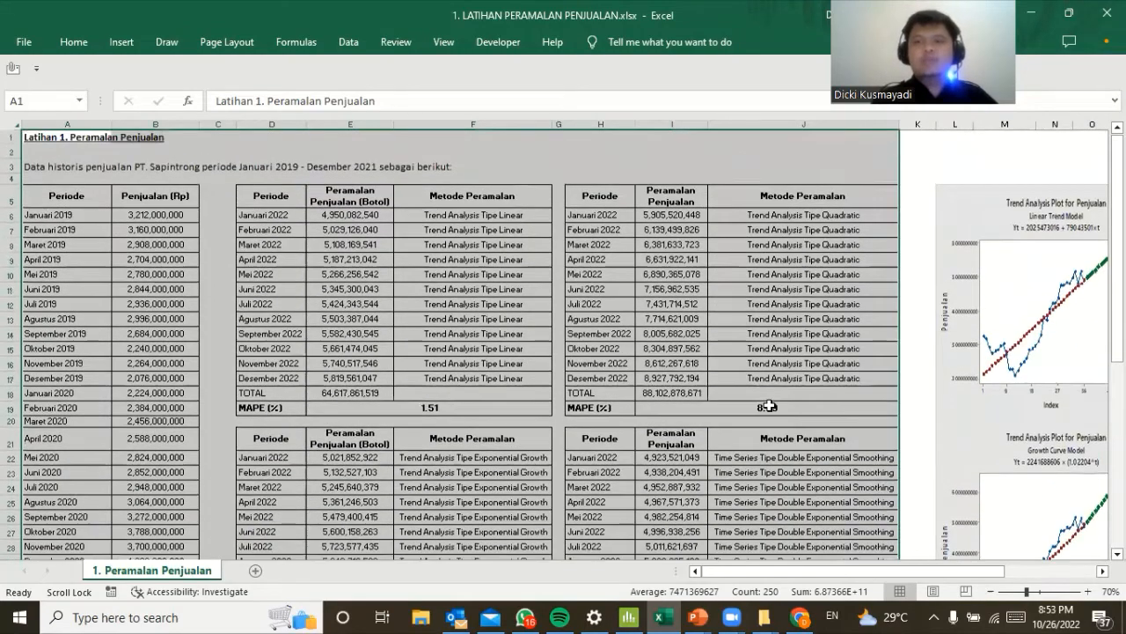
scroll(892, 407, "right", 3)
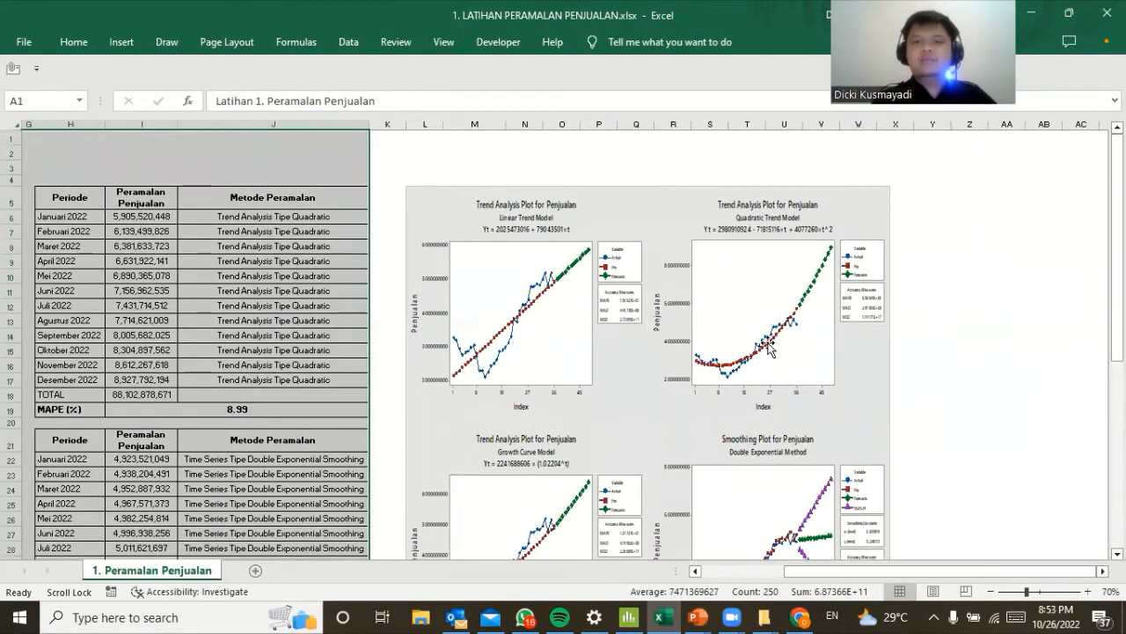
scroll(767, 344, "down", 4)
scroll(768, 343, "up", 4)
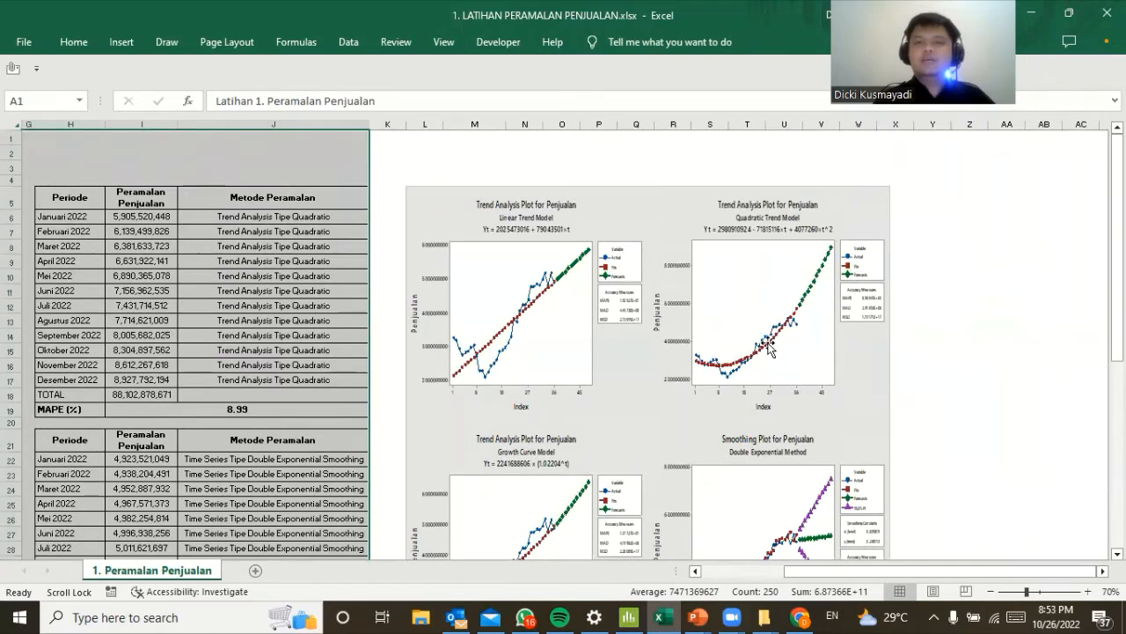
scroll(769, 348, "down", 4)
scroll(769, 348, "left", 3)
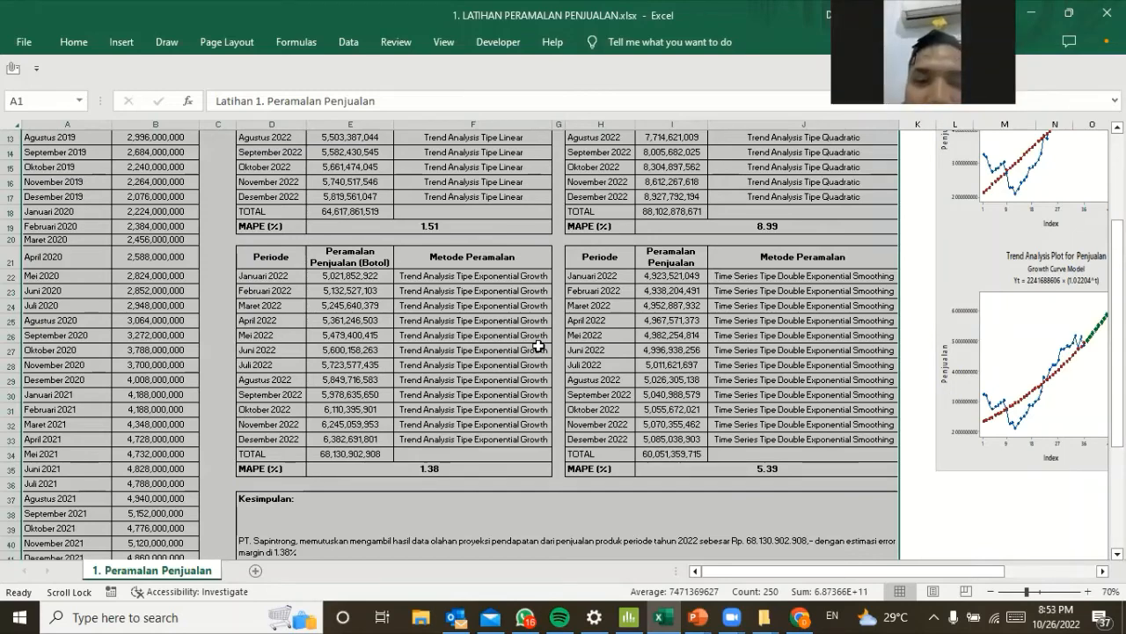
scroll(538, 346, "down", 4)
scroll(539, 346, "up", 9)
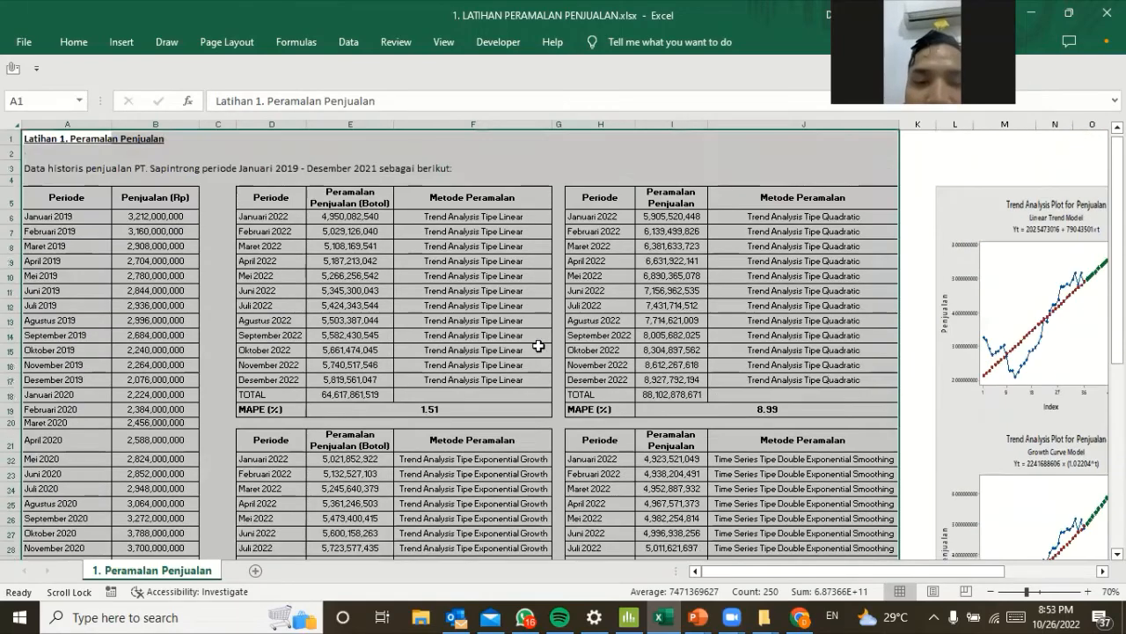
scroll(538, 346, "down", 1)
scroll(538, 346, "down", 4)
scroll(538, 346, "up", 5)
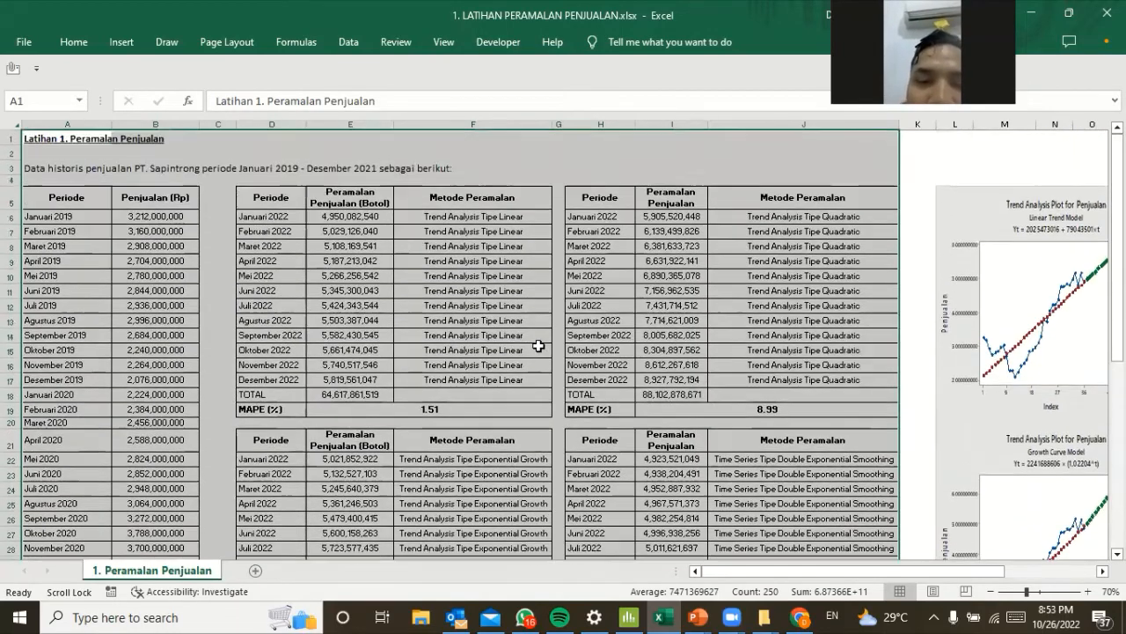
scroll(539, 346, "down", 7)
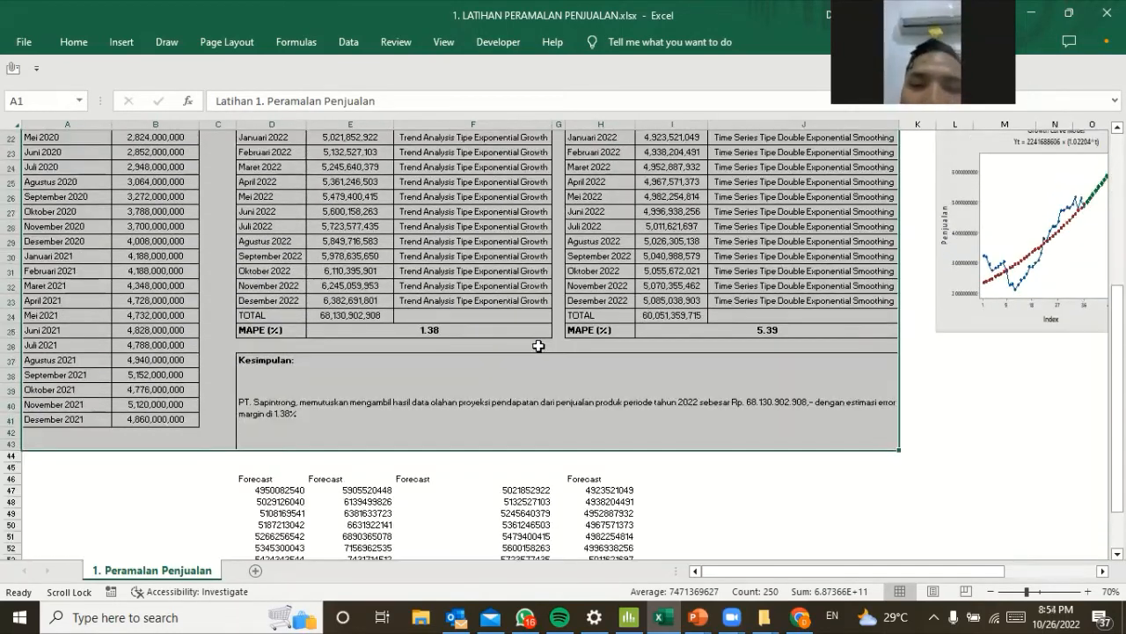
scroll(538, 346, "up", 7)
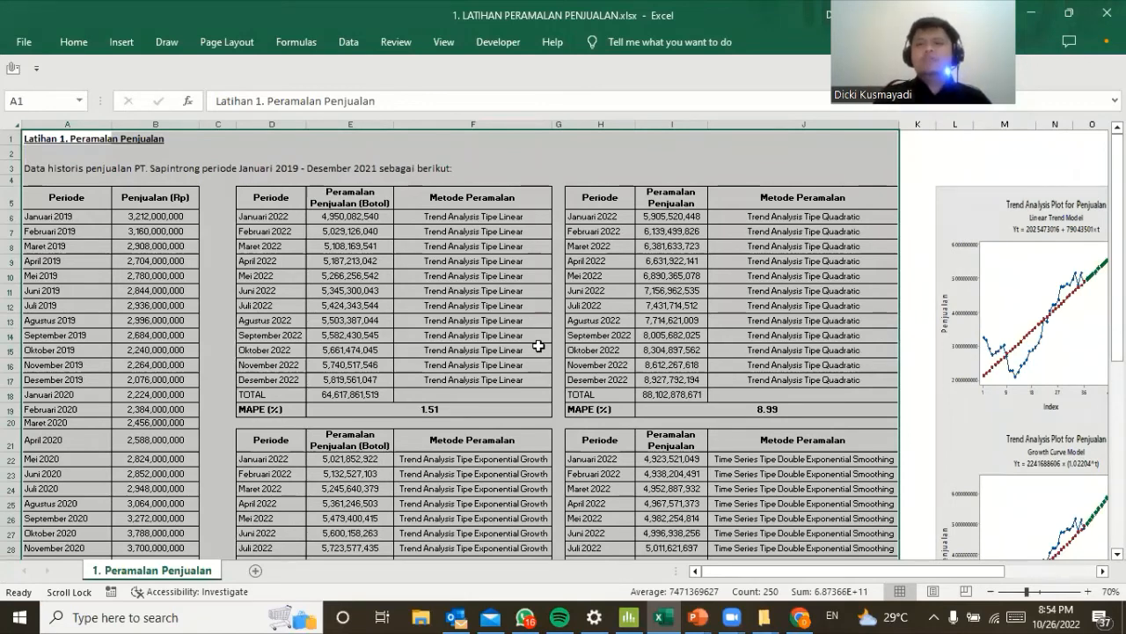
Look through the forecast tables, conclusion and embedded plots in the sheet, then examine the four-plot layout in Minitab.
scroll(538, 346, "down", 5)
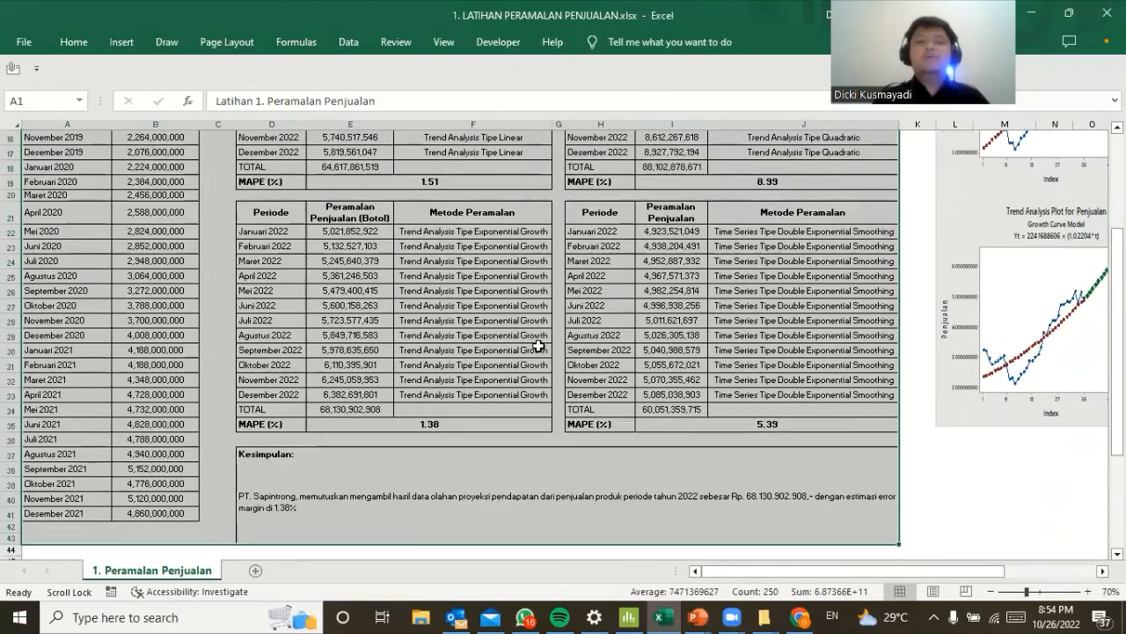
scroll(420, 301, "up", 5)
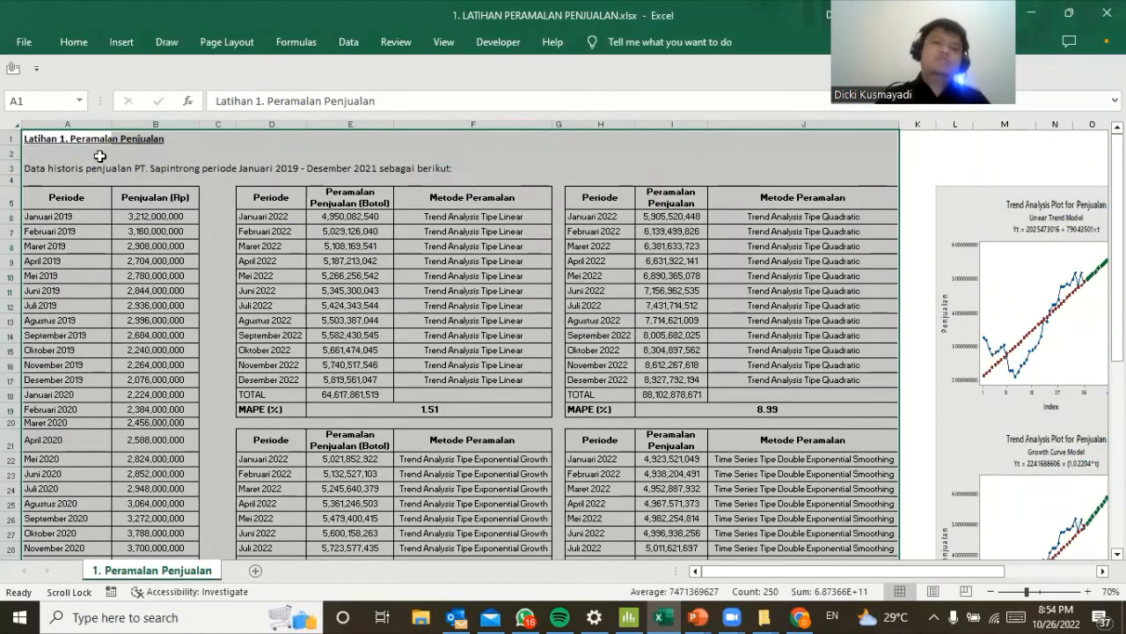
scroll(407, 226, "down", 3)
scroll(407, 226, "right", 5)
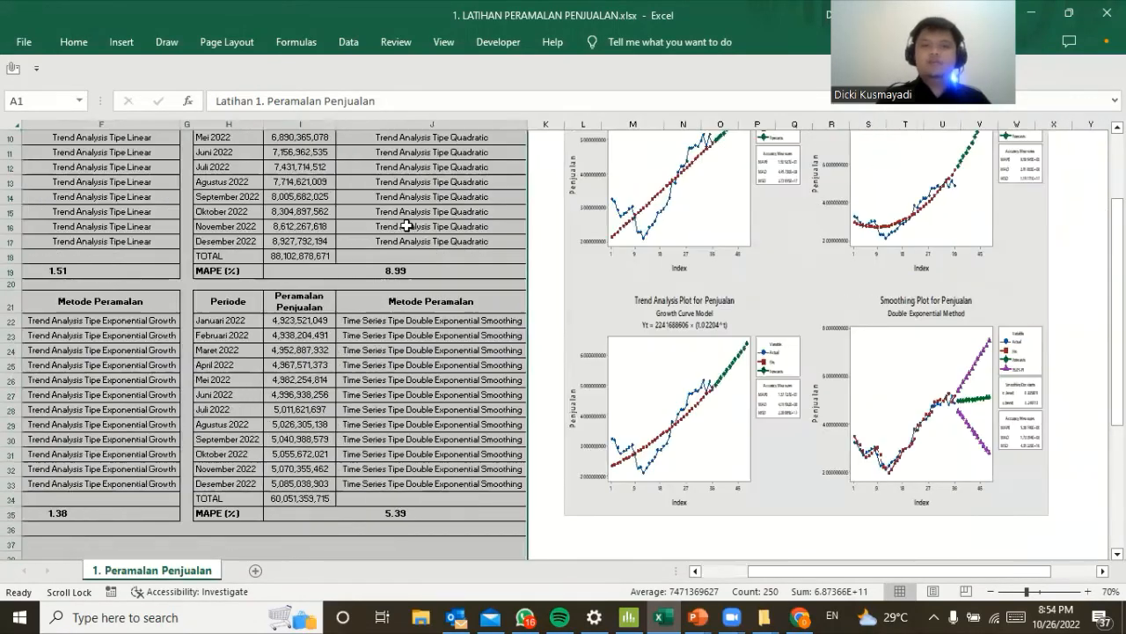
scroll(406, 226, "up", 1)
scroll(406, 226, "up", 2)
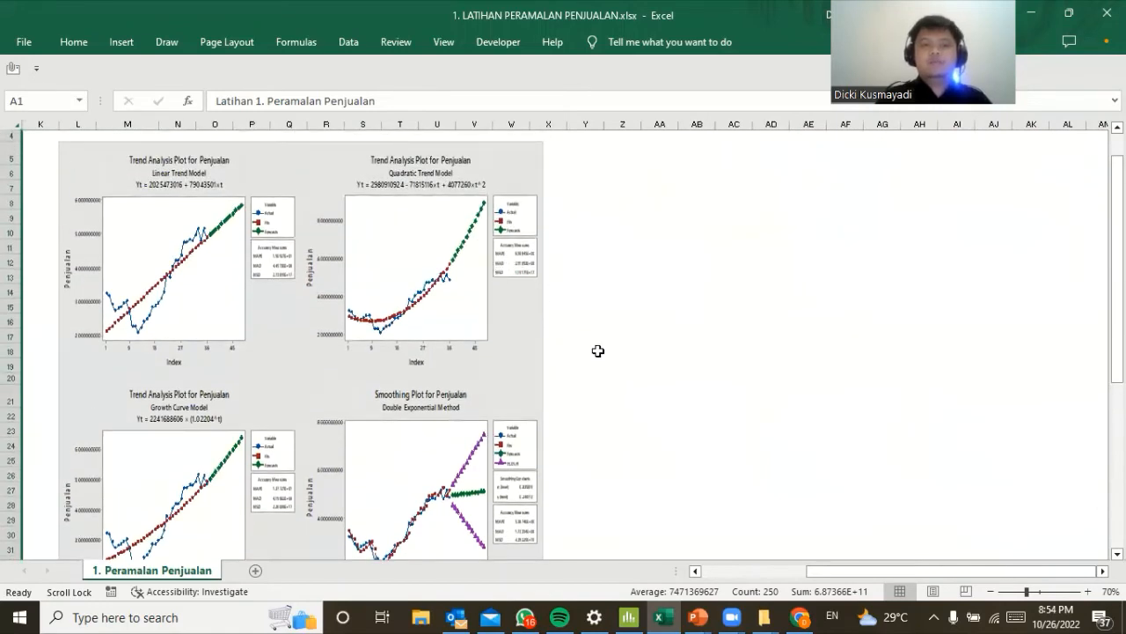
left_click(624, 615)
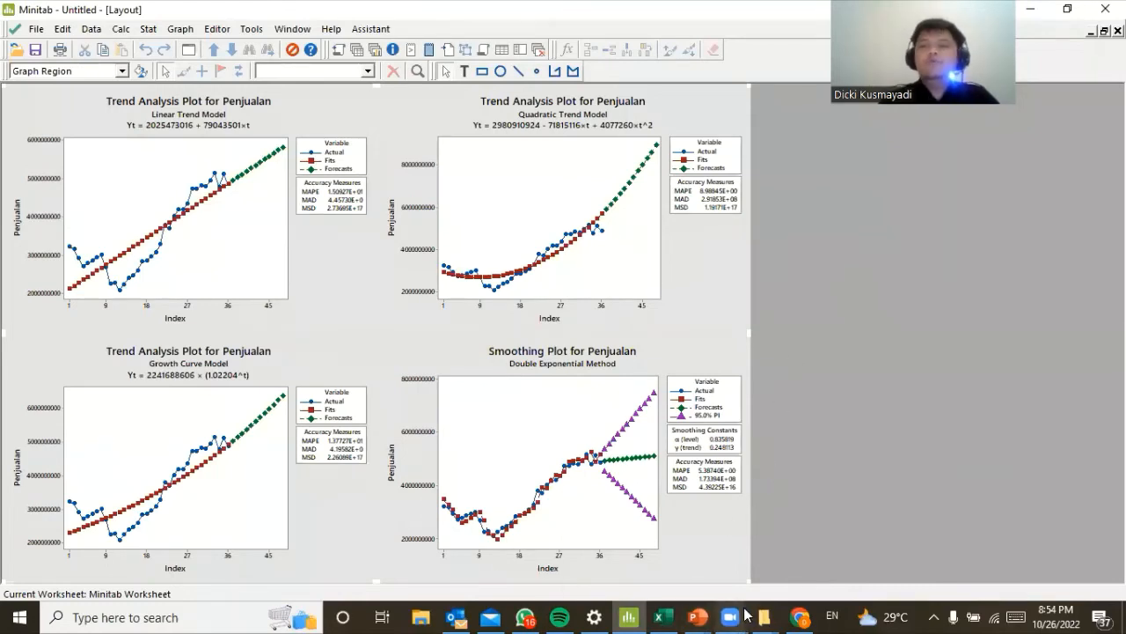
mouse_move(730, 616)
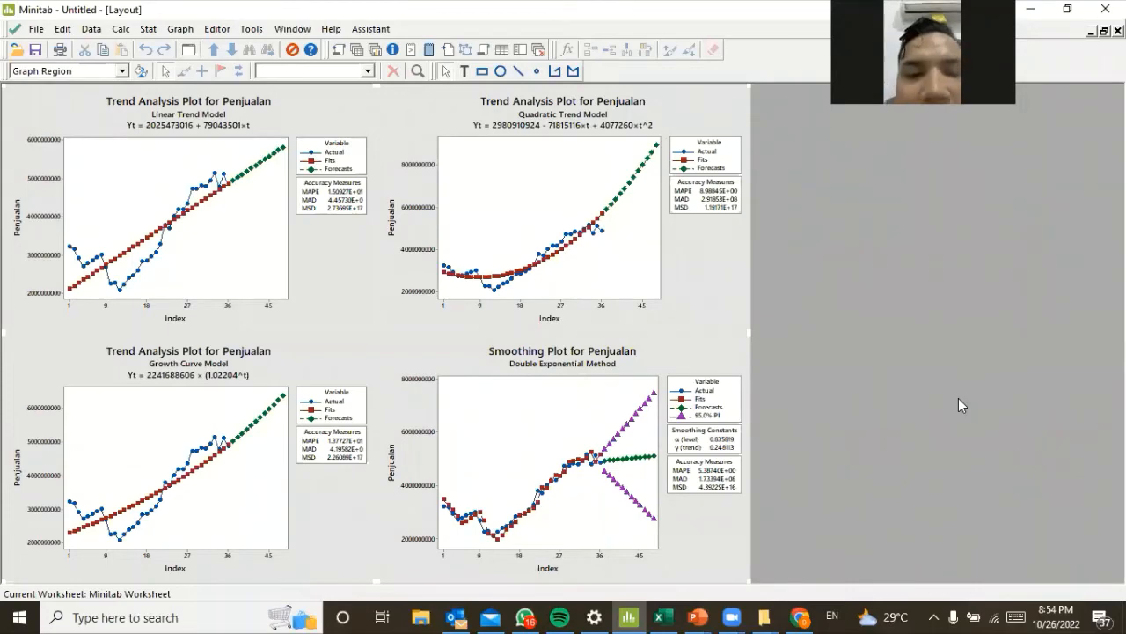
Switch back to Excel, review the sales data, MAPE rows, conclusion and plots once more, and return to Minitab.
left_click(662, 617)
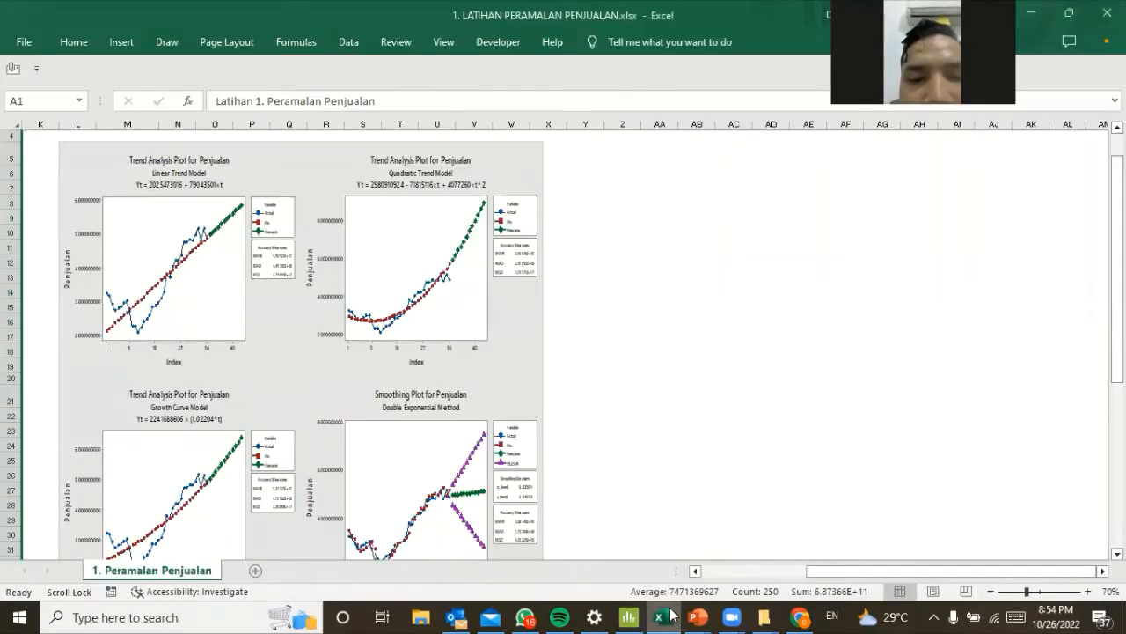
scroll(604, 447, "left", 3)
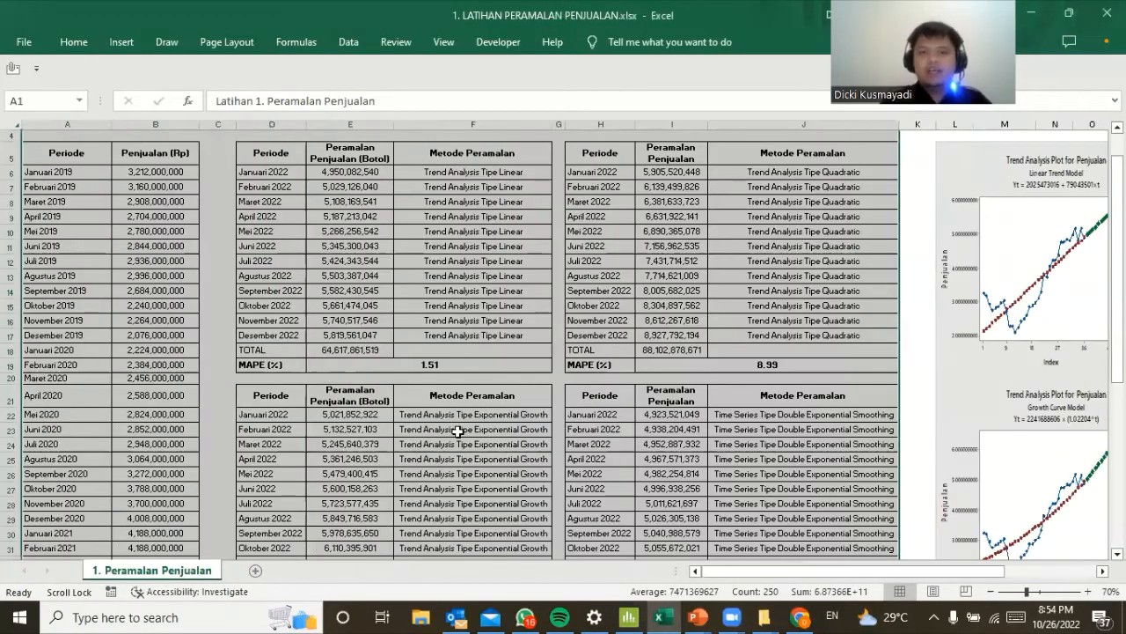
scroll(476, 317, "down", 5)
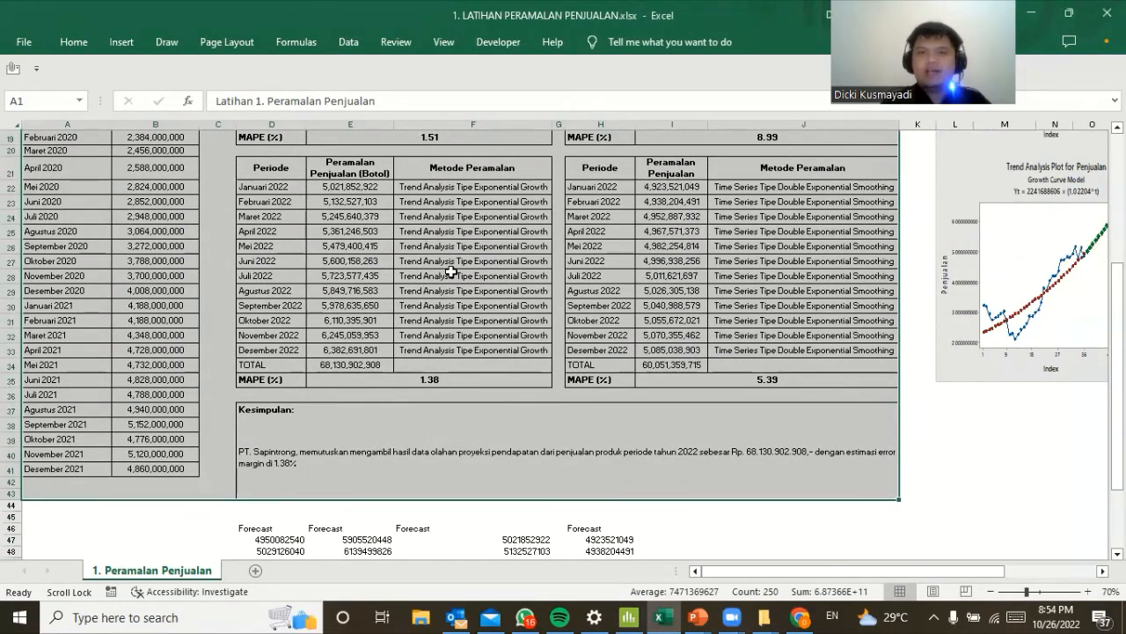
scroll(455, 407, "up", 6)
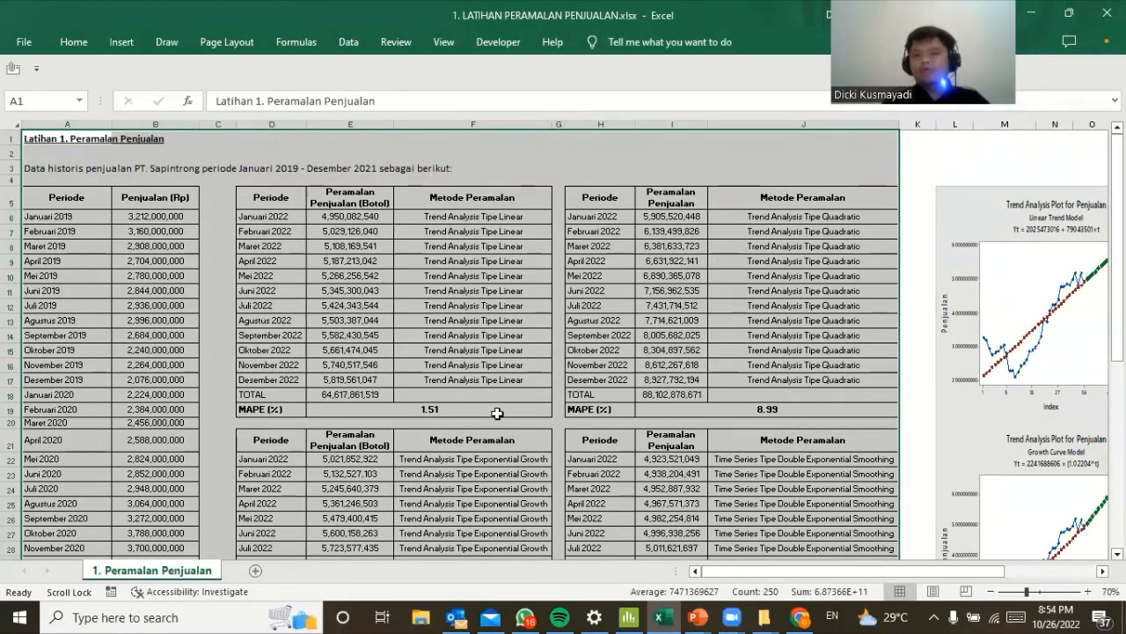
scroll(497, 413, "right", 5)
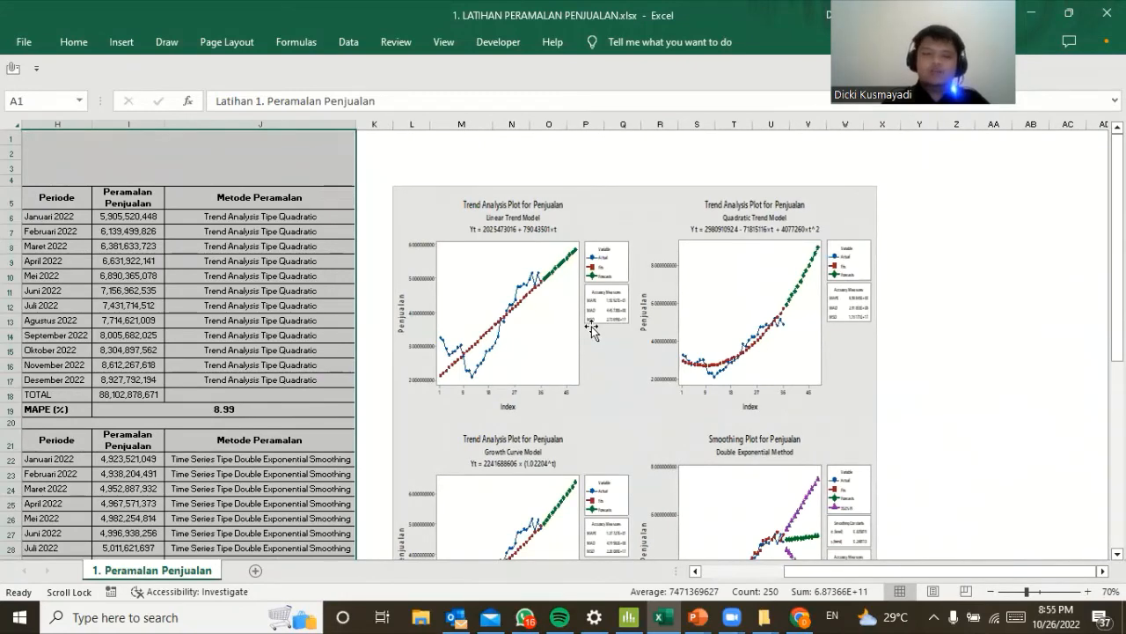
left_click(630, 614)
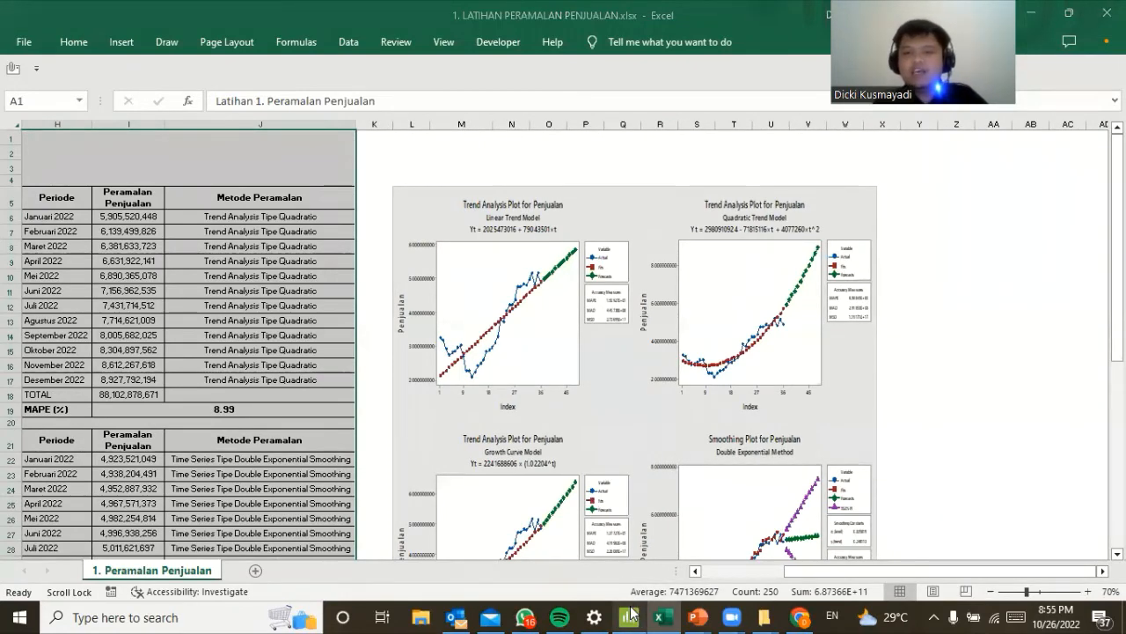